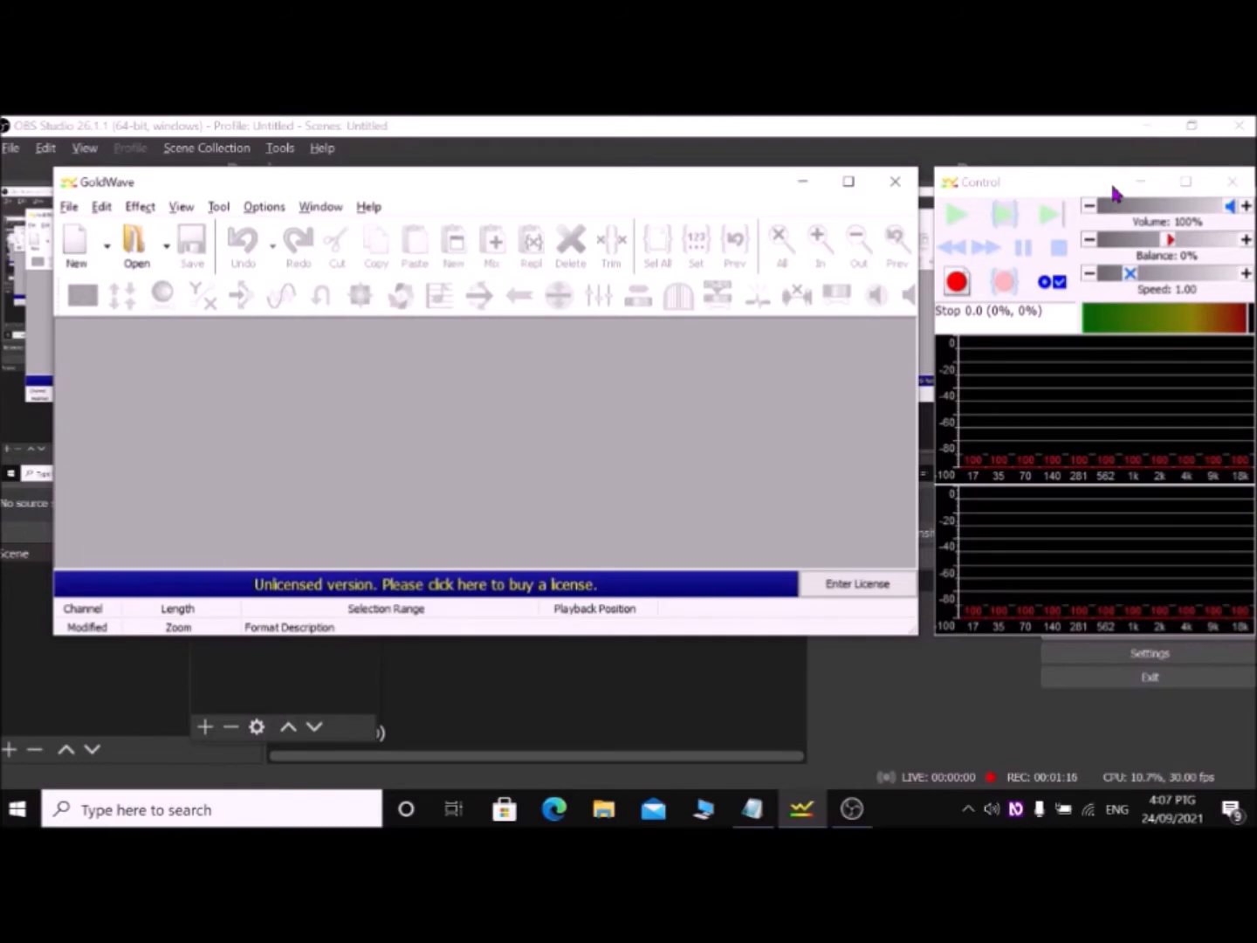
# Start opening a sound file and browse to the Documents folder
pyautogui.hotkey('ctrl', 'o')
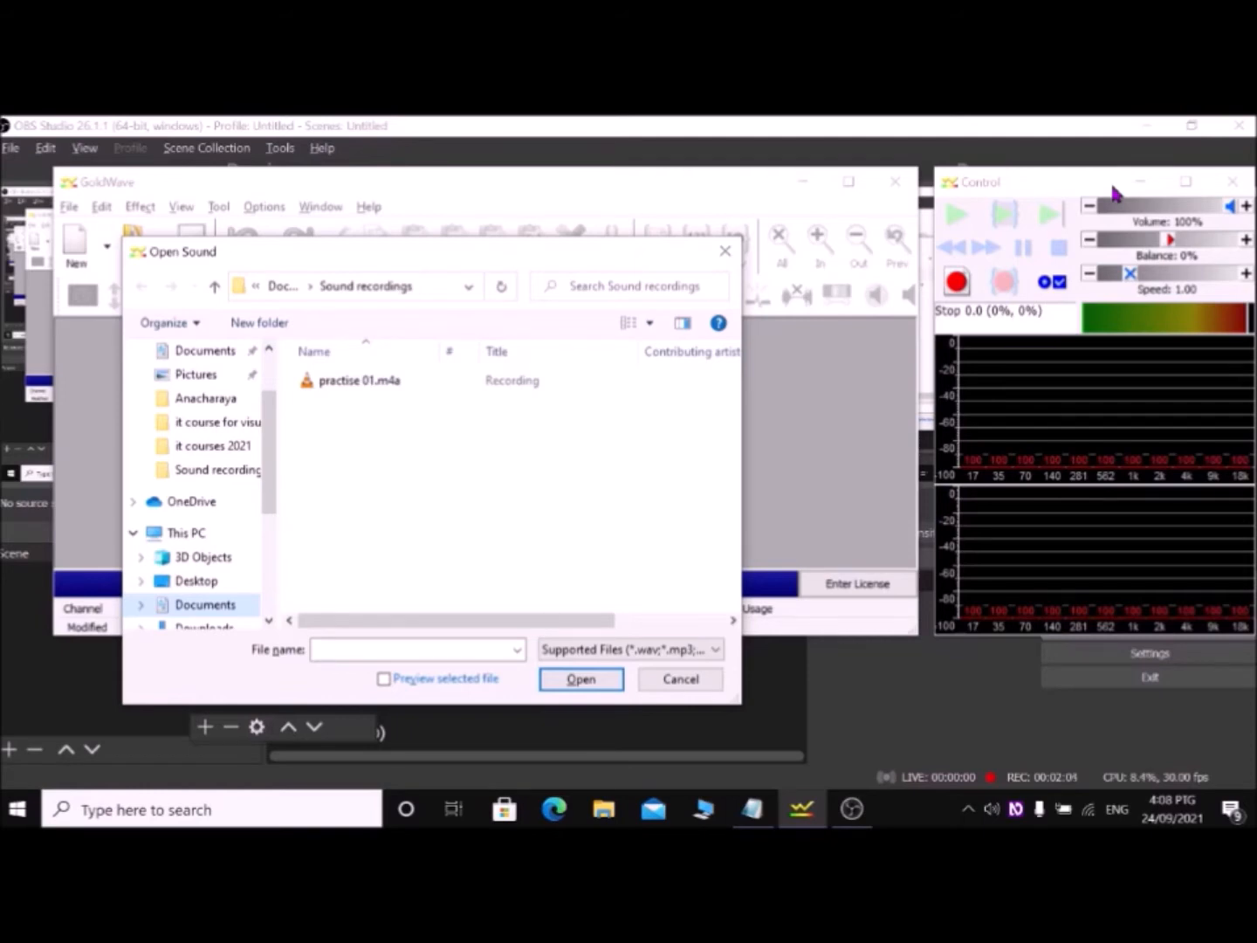
pyautogui.press('Down')
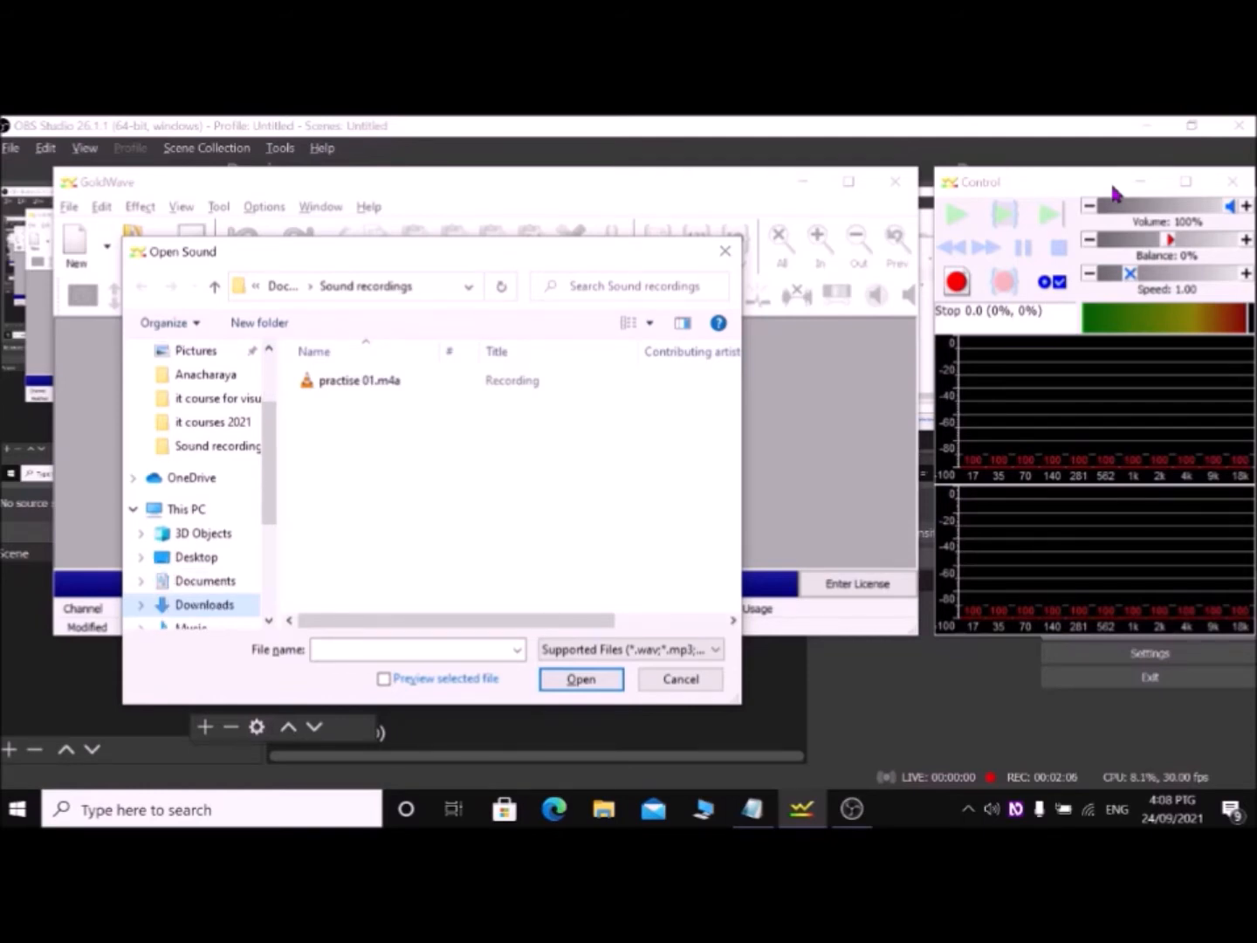
pyautogui.press('Up')
pyautogui.press('Up')
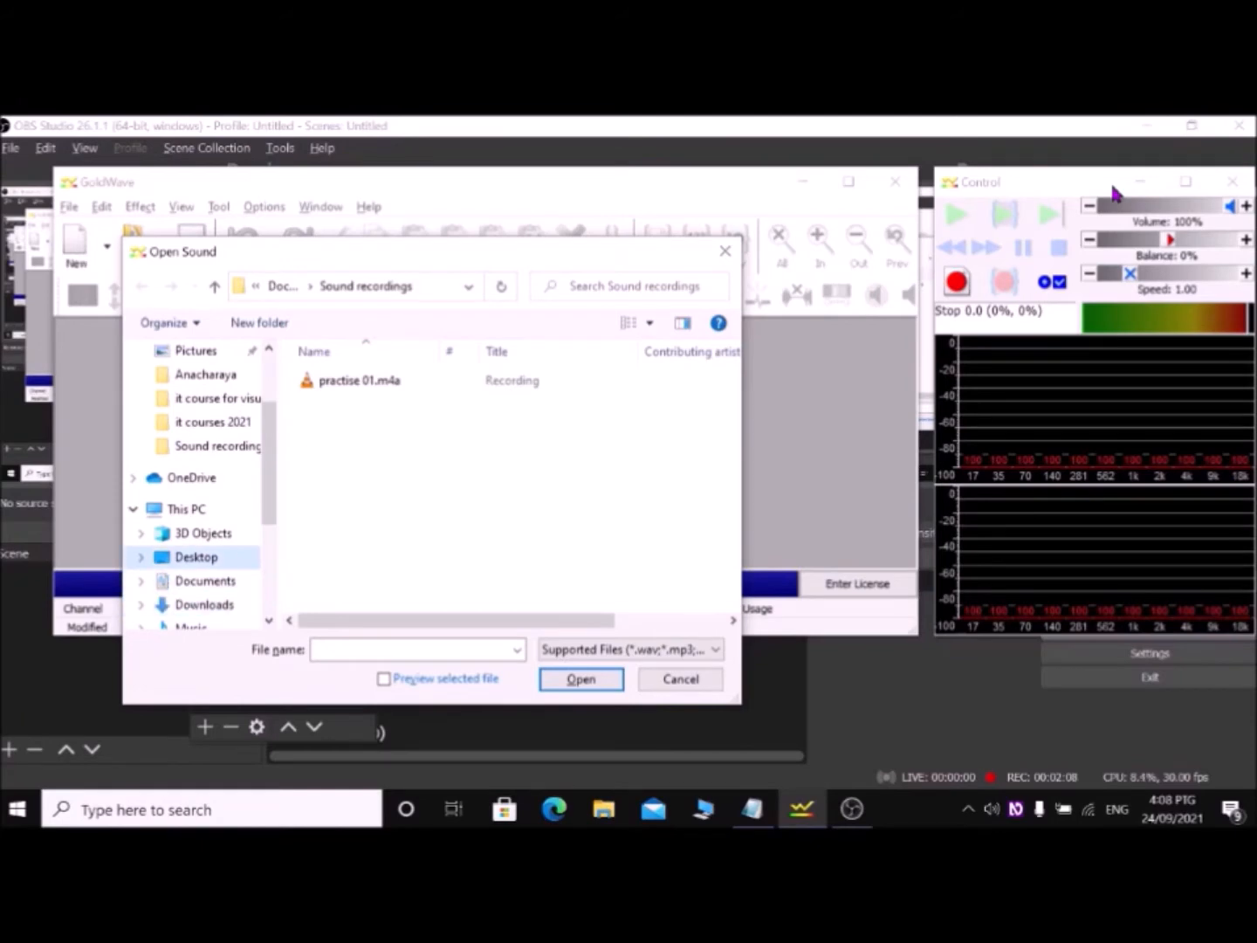
pyautogui.press('Down')
pyautogui.press('Down')
pyautogui.press('Up')
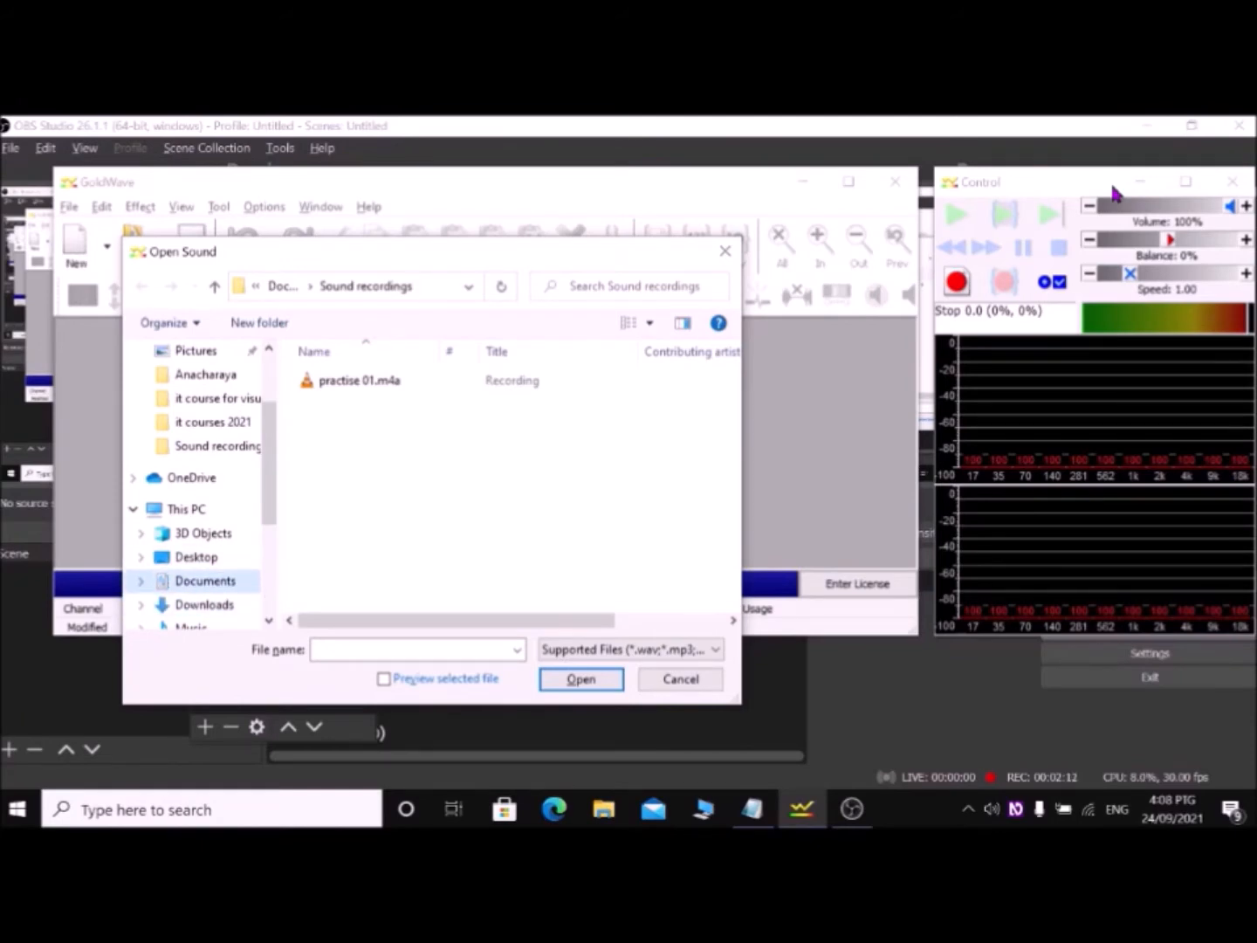
pyautogui.press('Return')
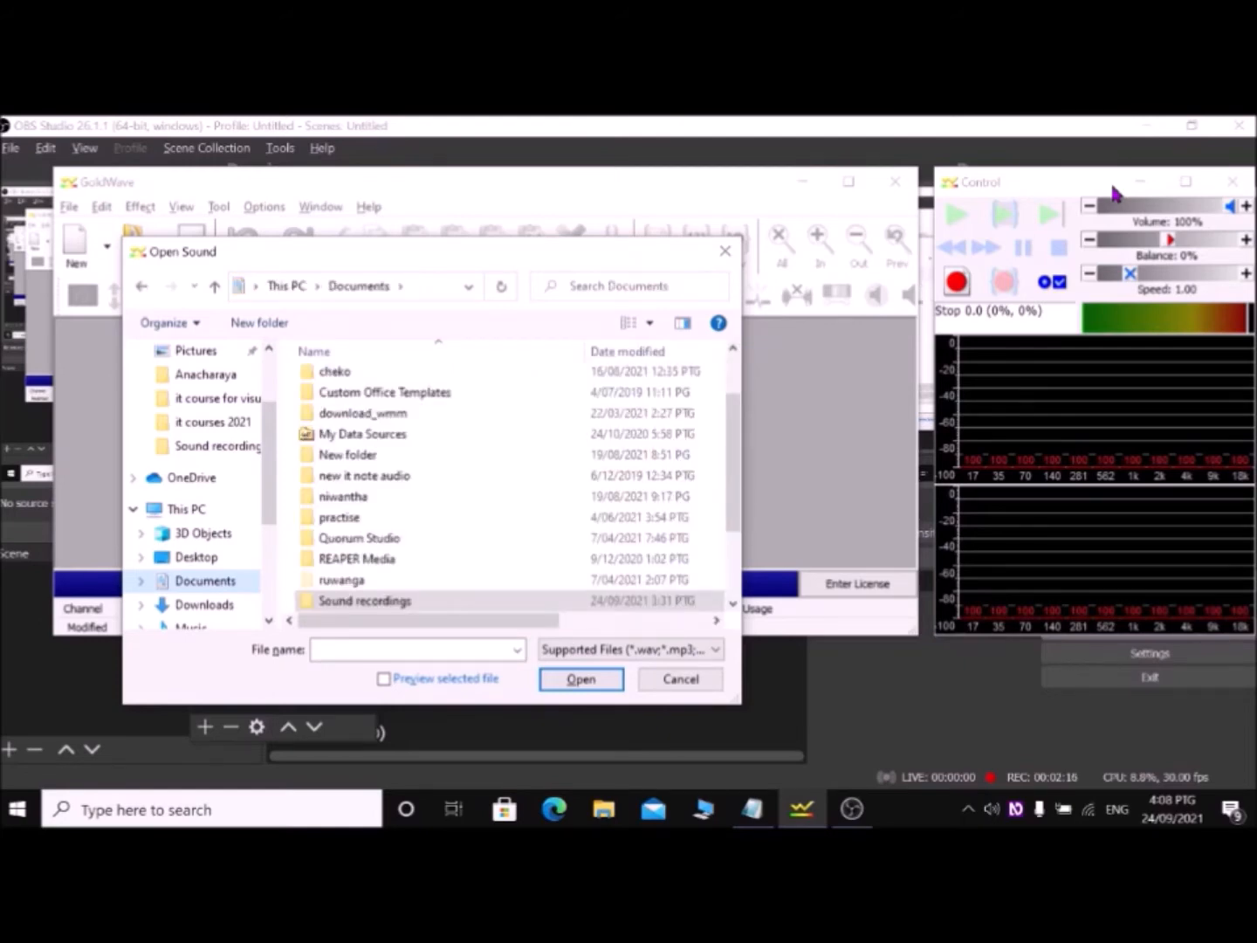
# Open practise 01.m4a from the Sound recordings folder inside Documents
pyautogui.press('Tab')
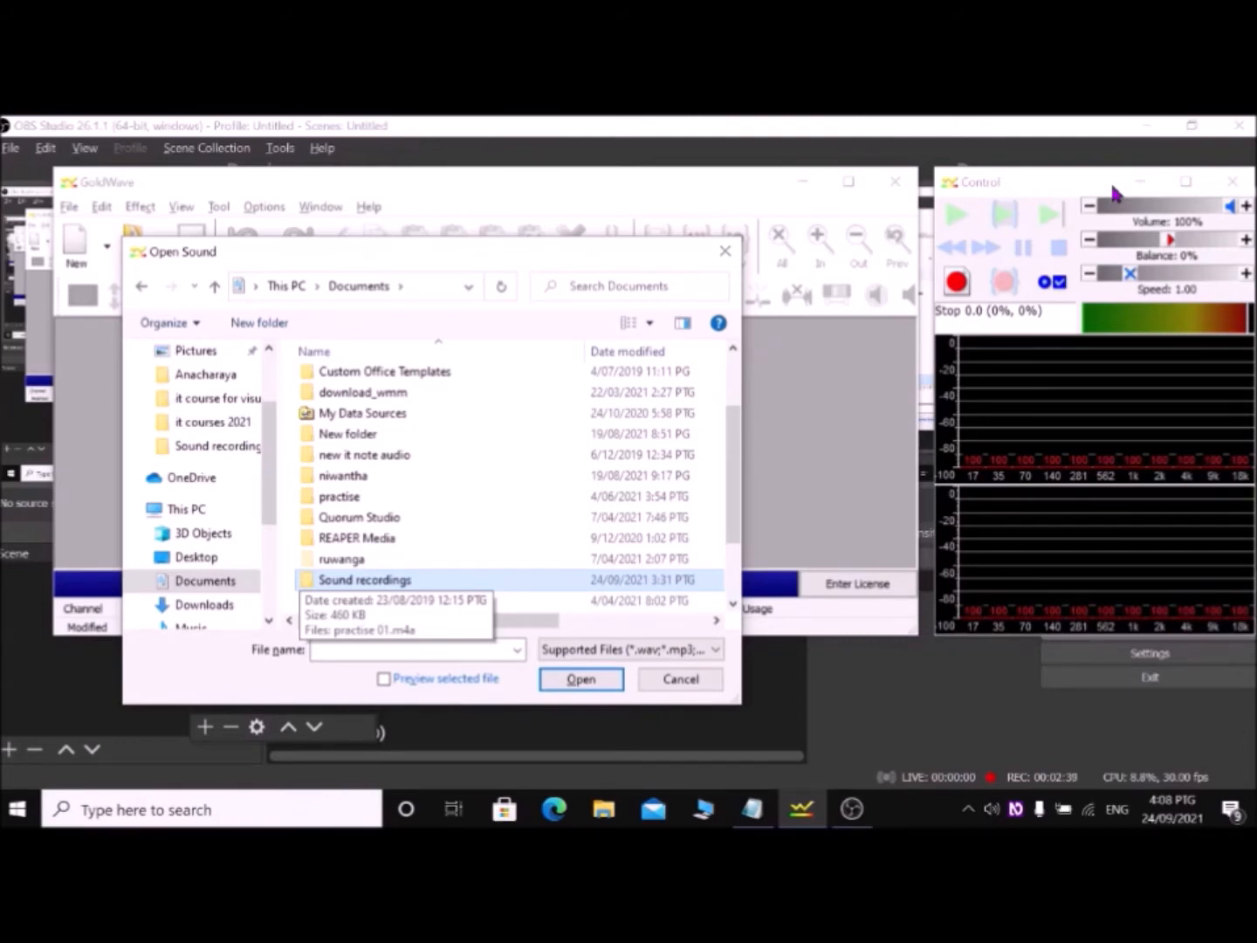
pyautogui.press('Down')
pyautogui.press('Up')
pyautogui.press('Return')
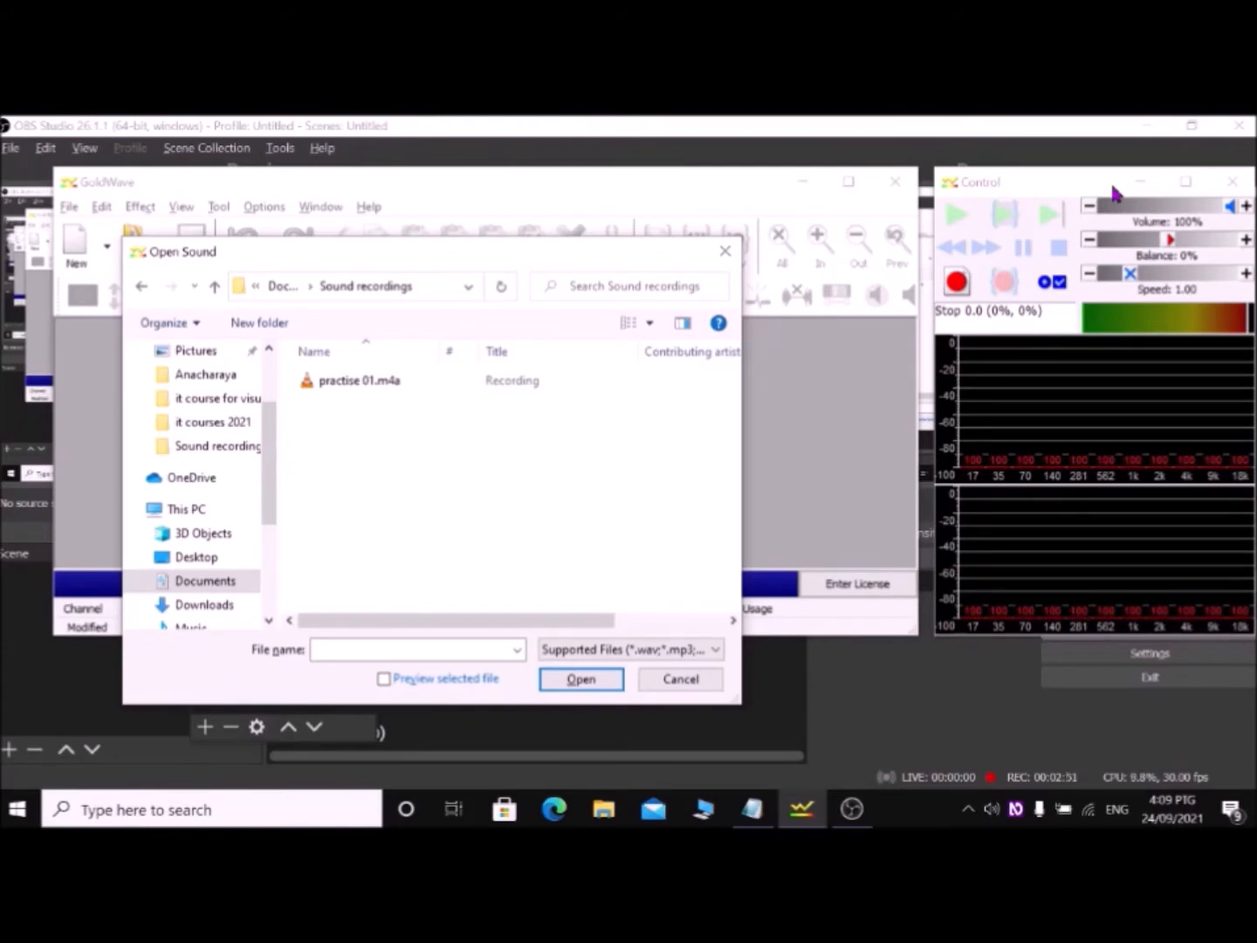
pyautogui.press('Down')
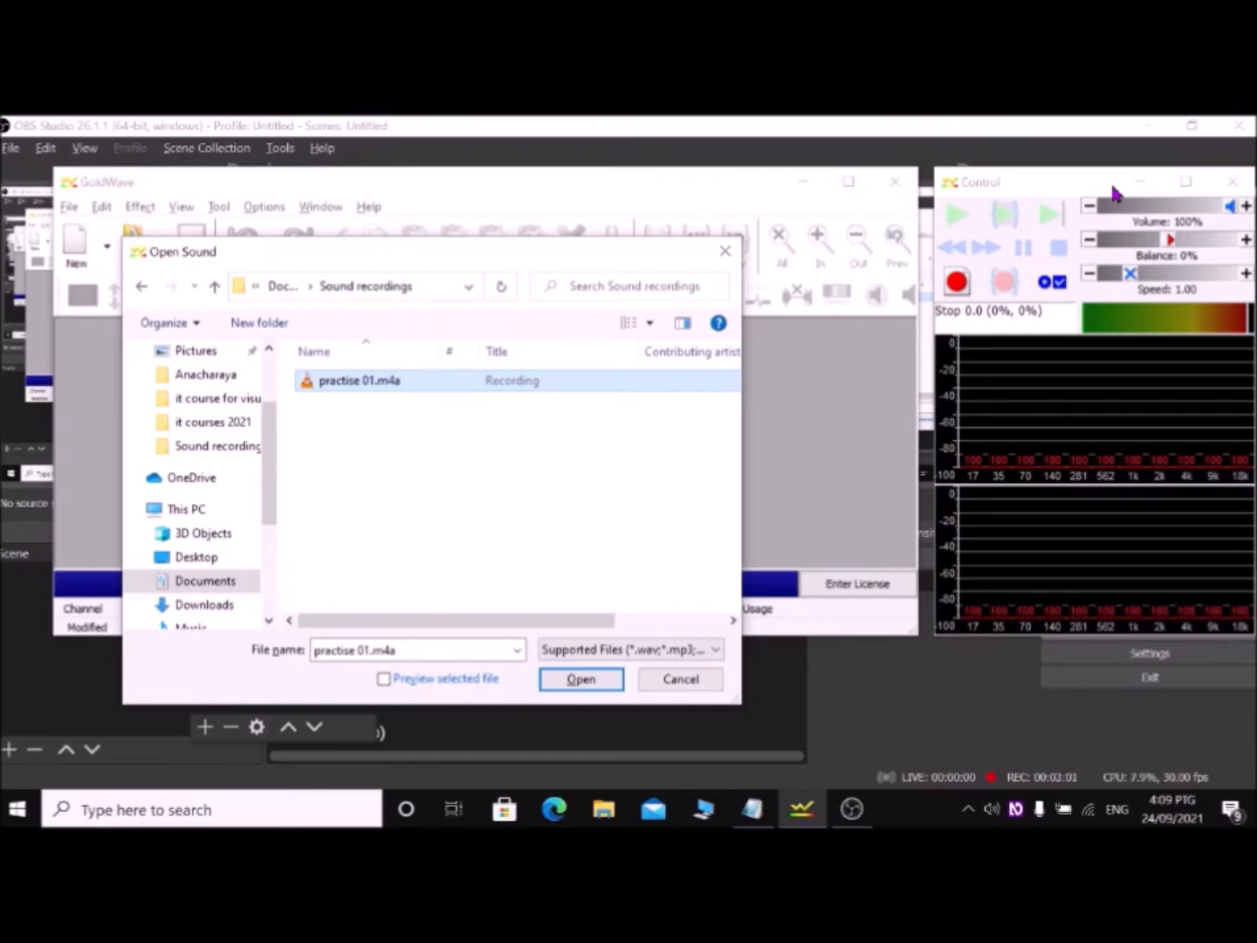
pyautogui.press('Return')
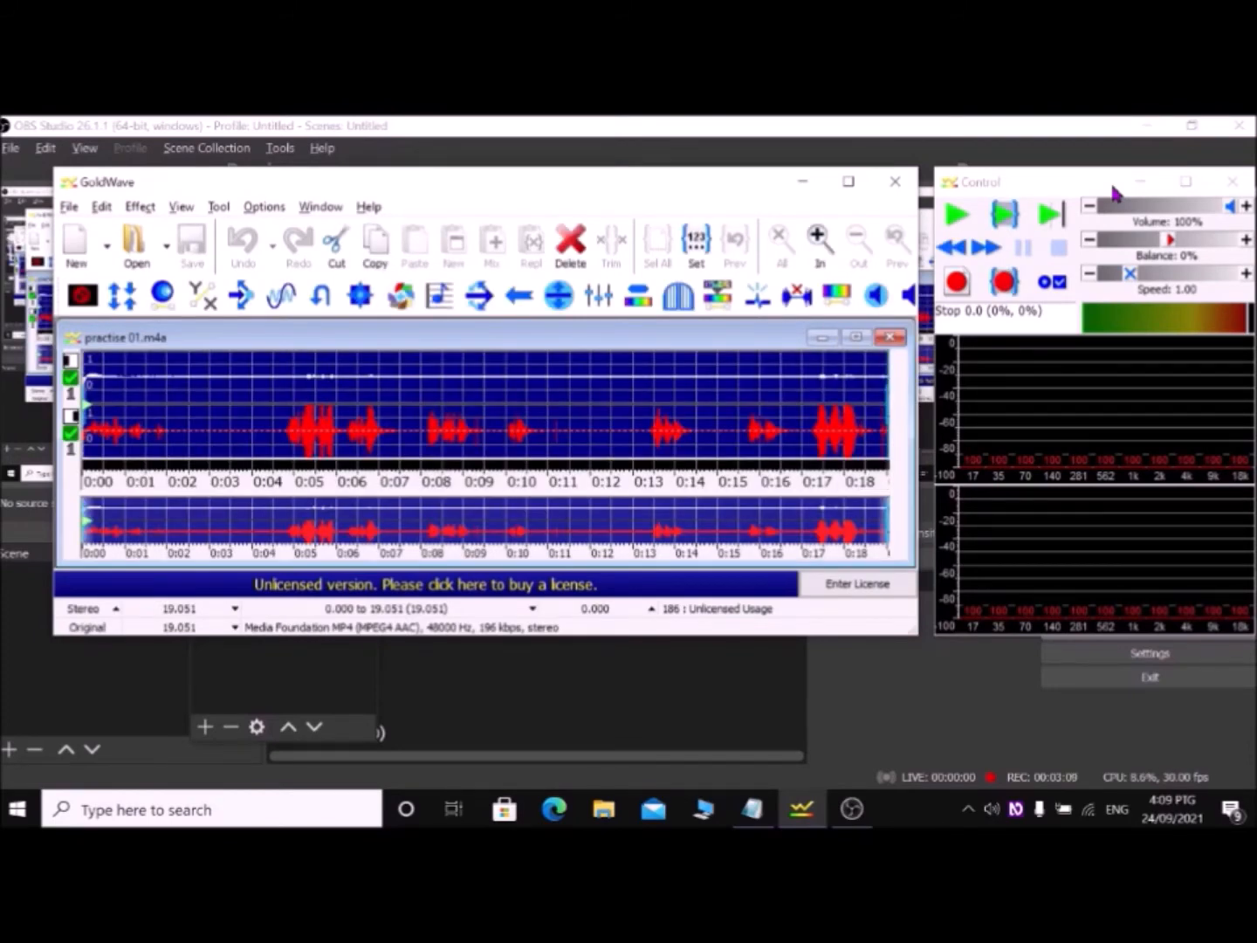
# Play the whole recording once, and replay its opening seconds to locate the first unwanted section
pyautogui.press('space')
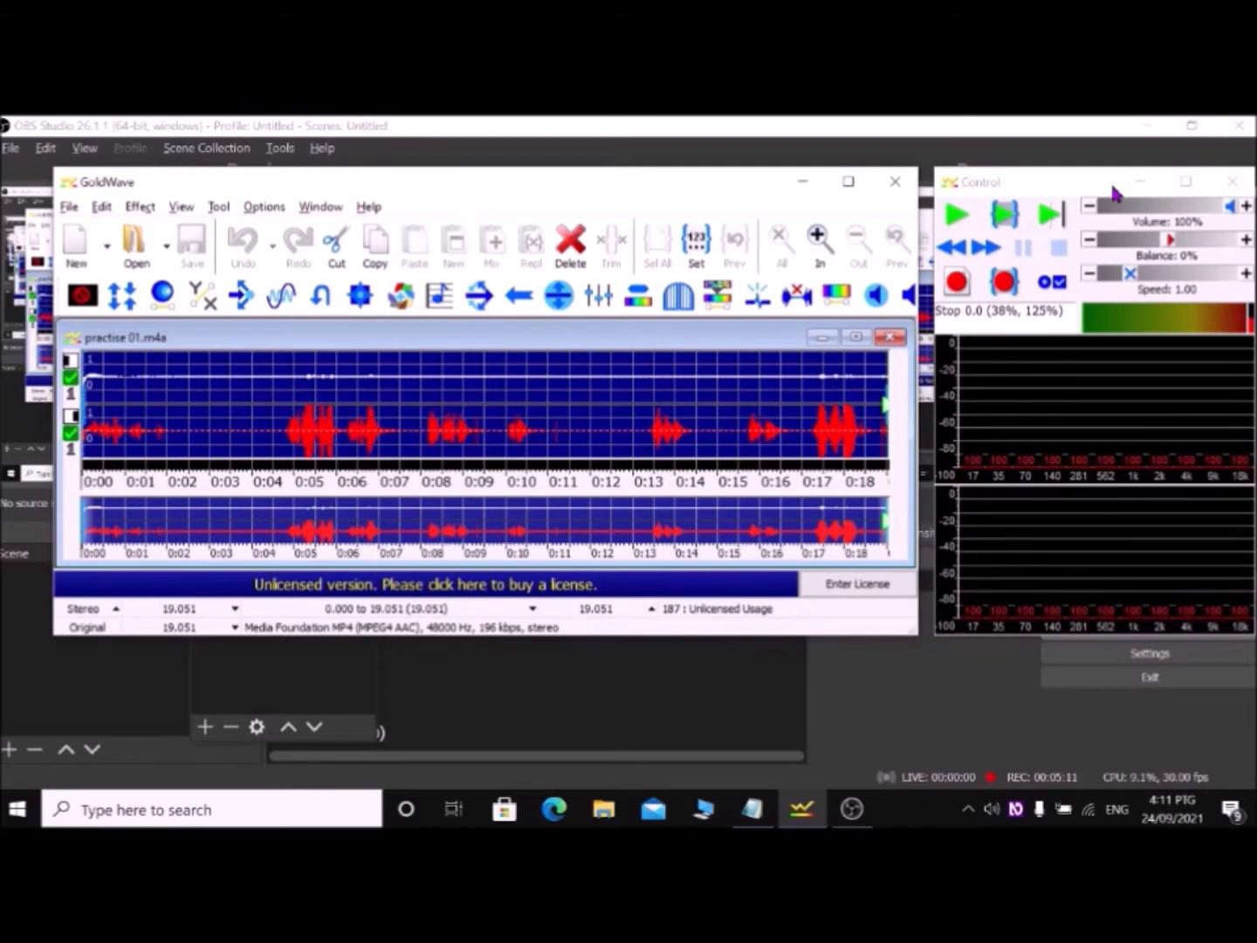
pyautogui.press('space')
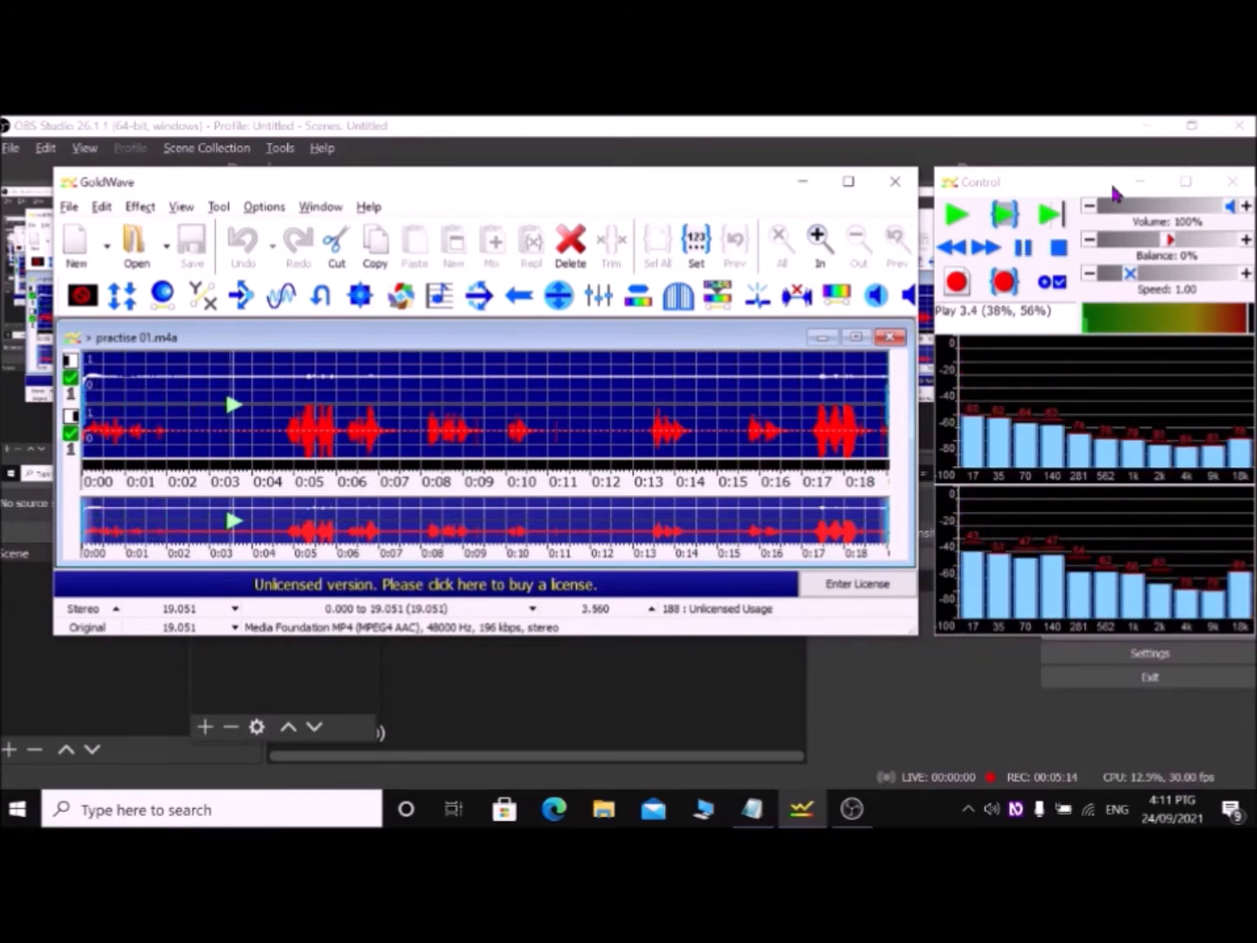
pyautogui.press('space')
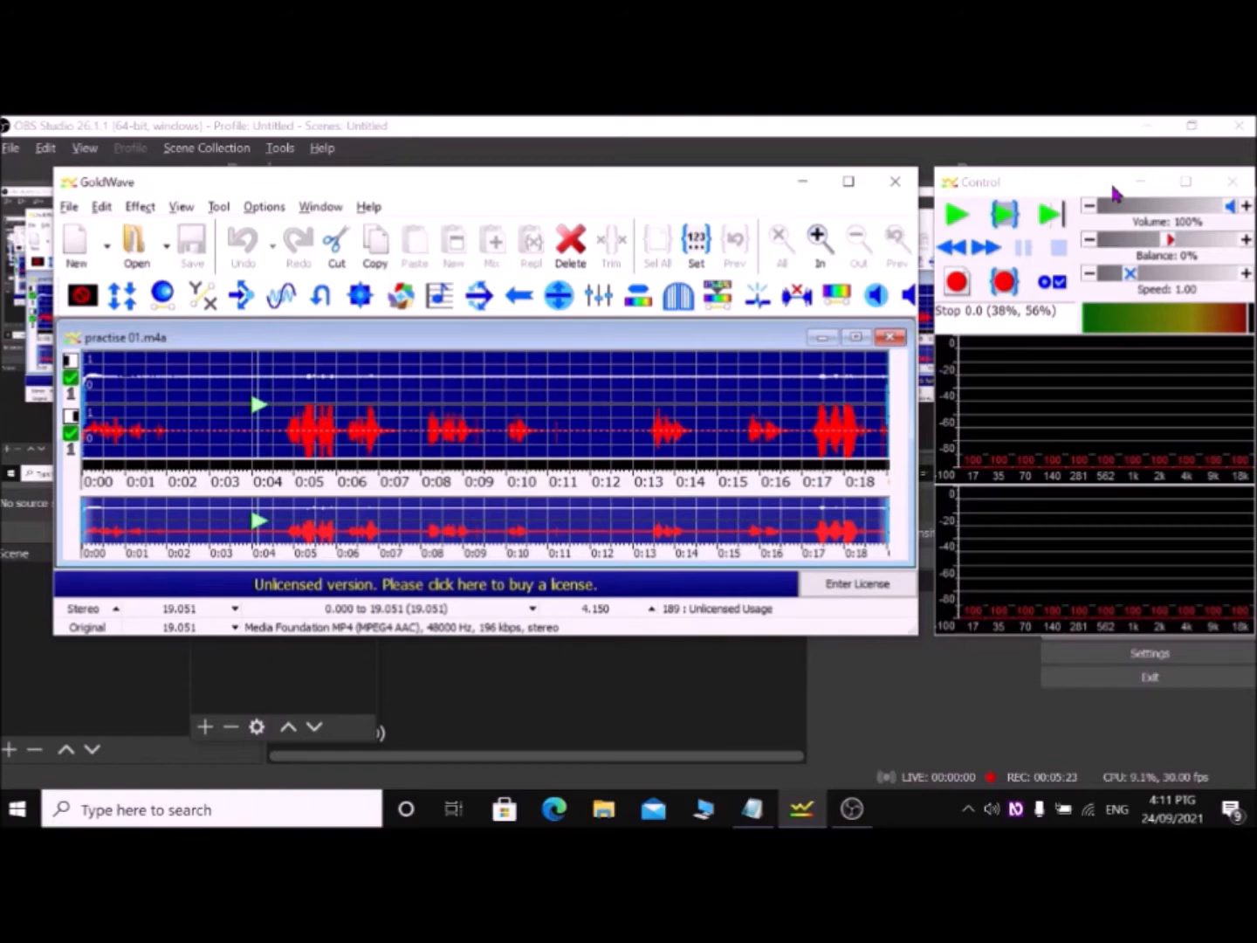
# Select the opening section from the start to about 4.6 s, just before the first loud speech, and delete it
pyautogui.press('Home')
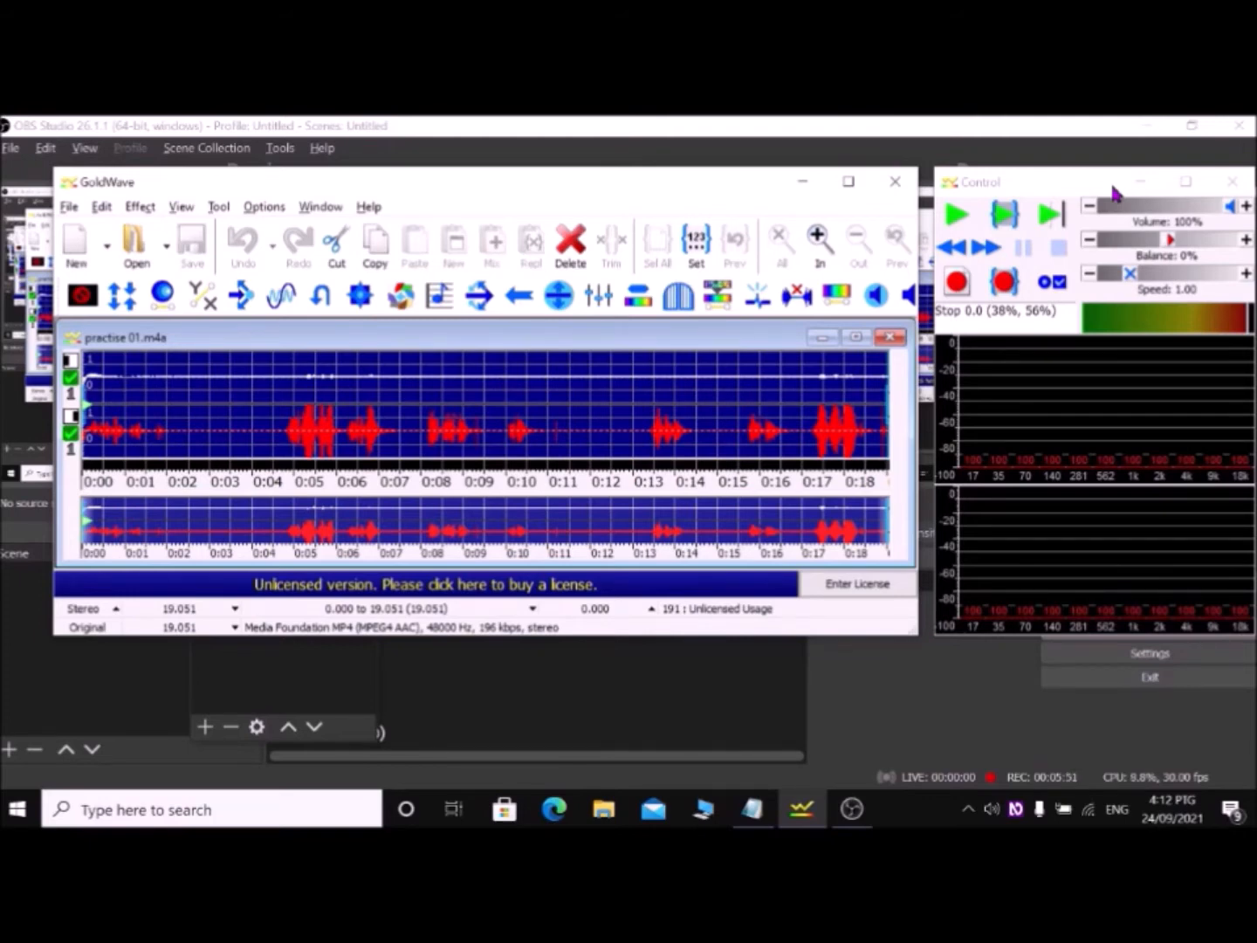
pyautogui.press('space')
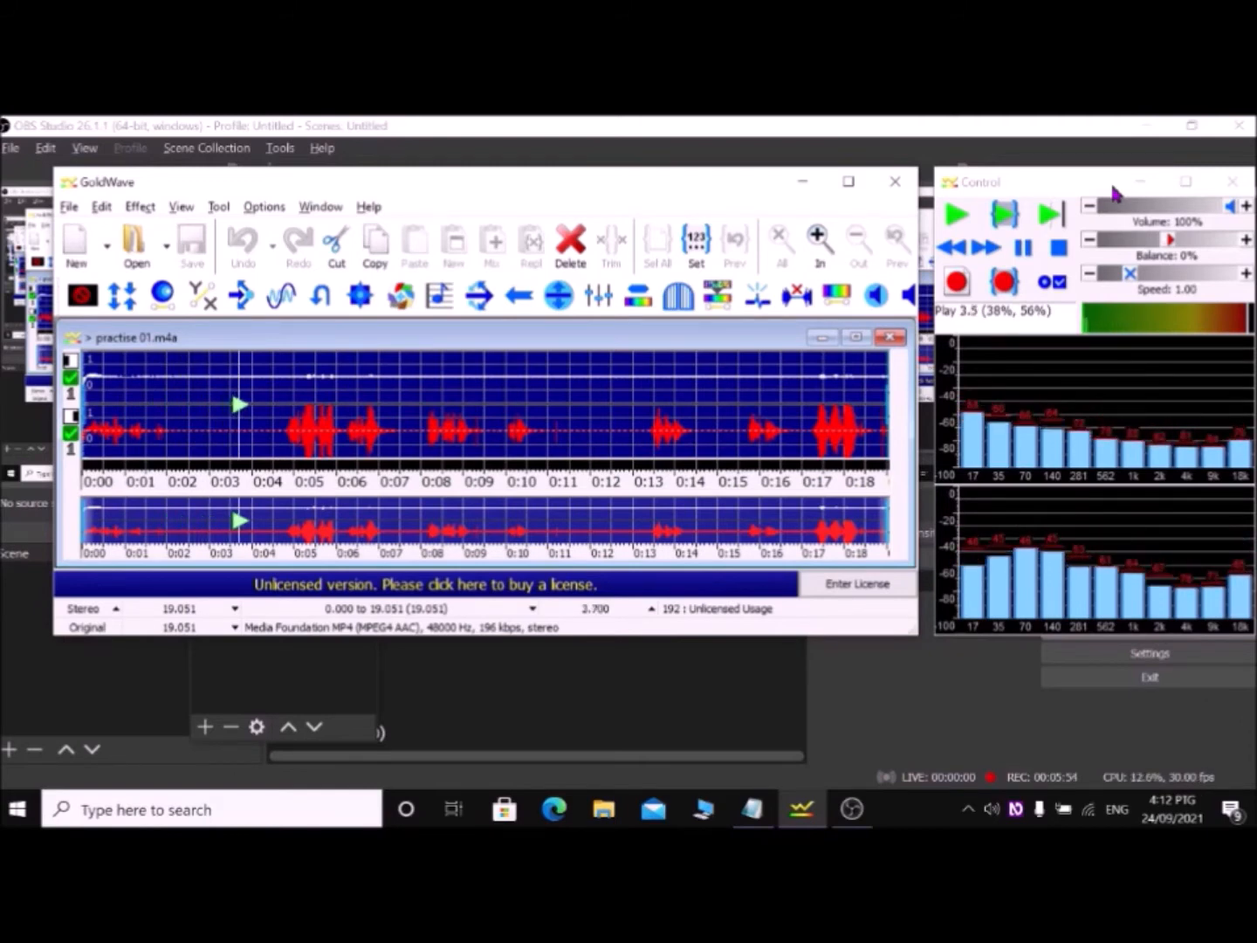
pyautogui.press('space')
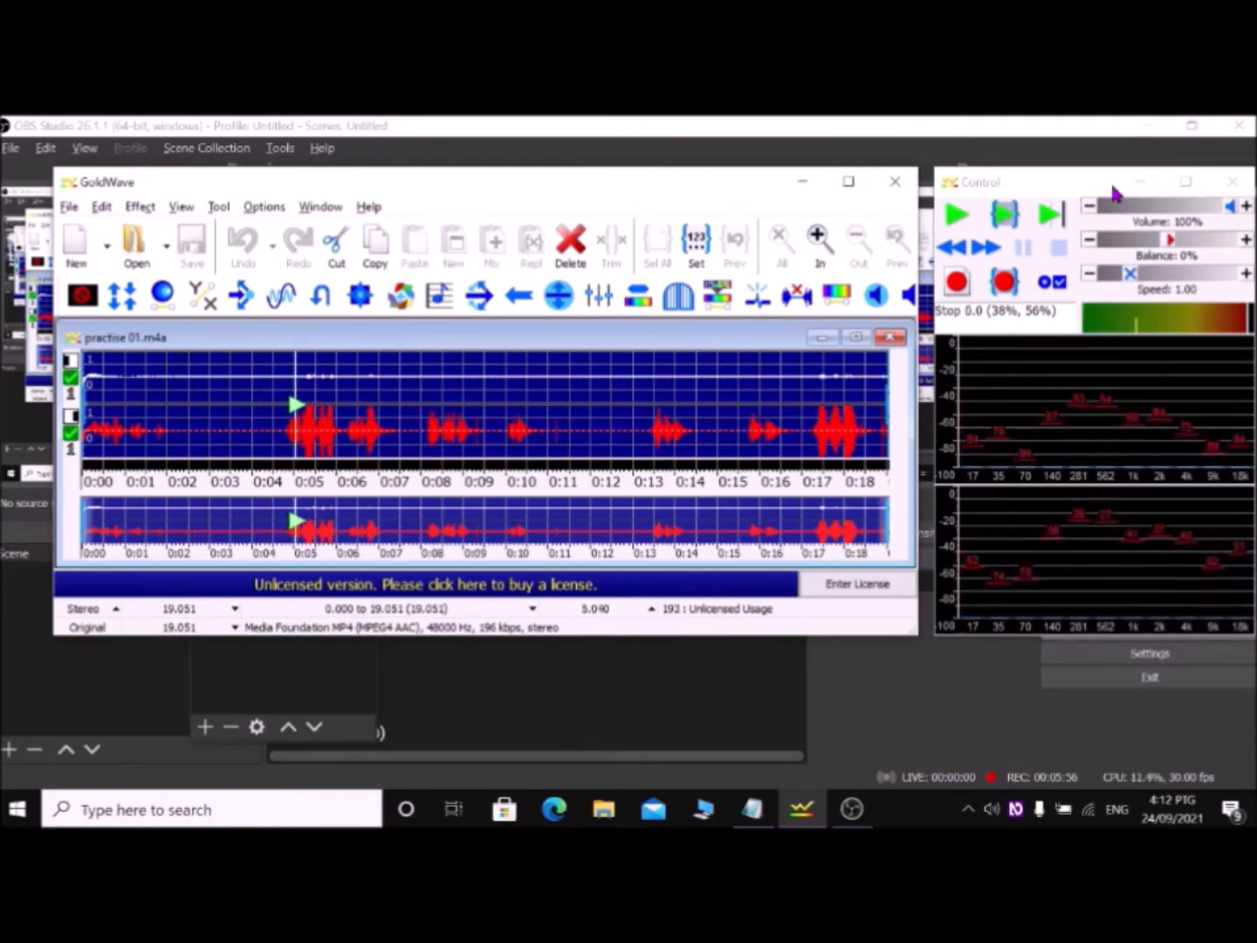
pyautogui.press('Left')
pyautogui.press('space')
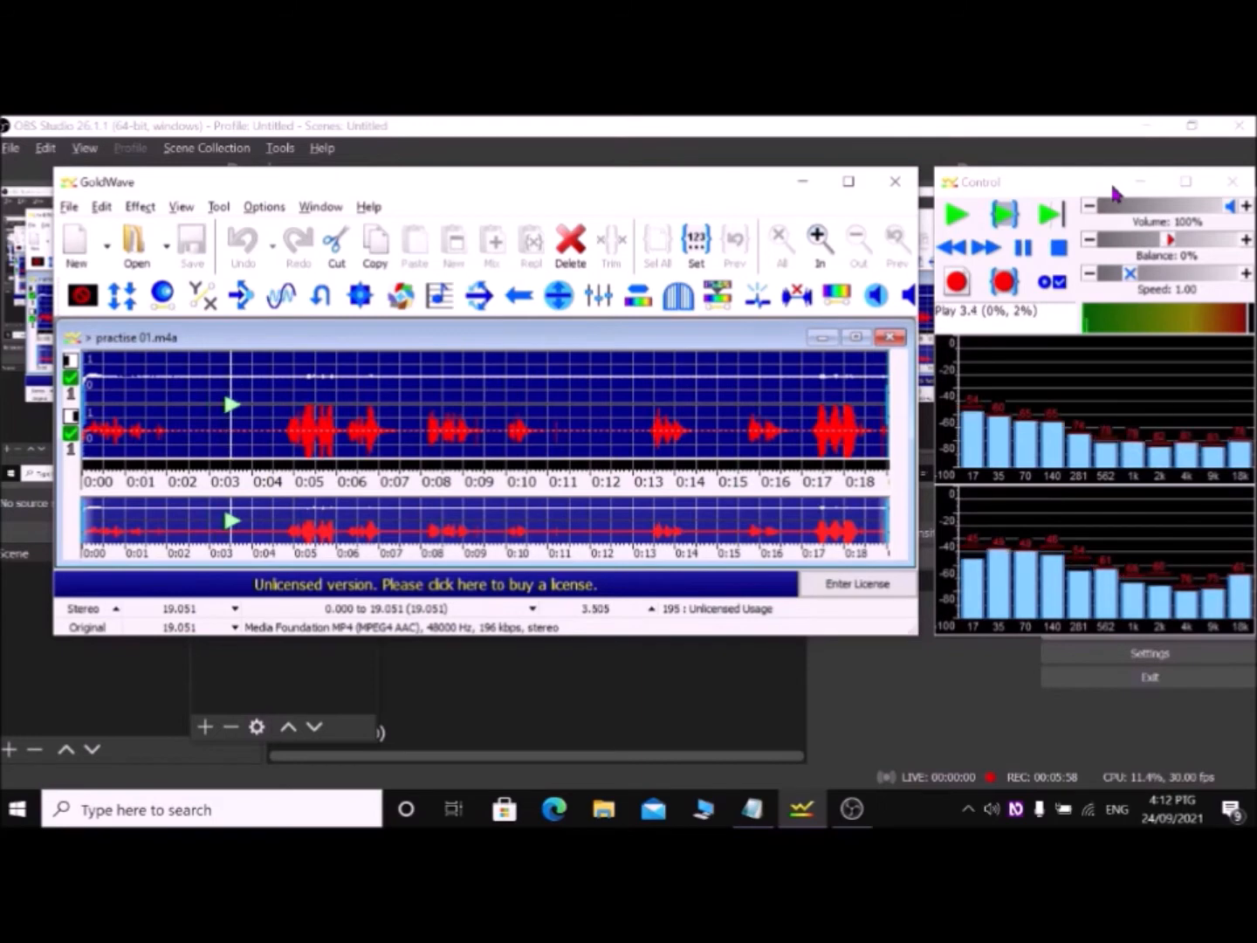
pyautogui.press('space')
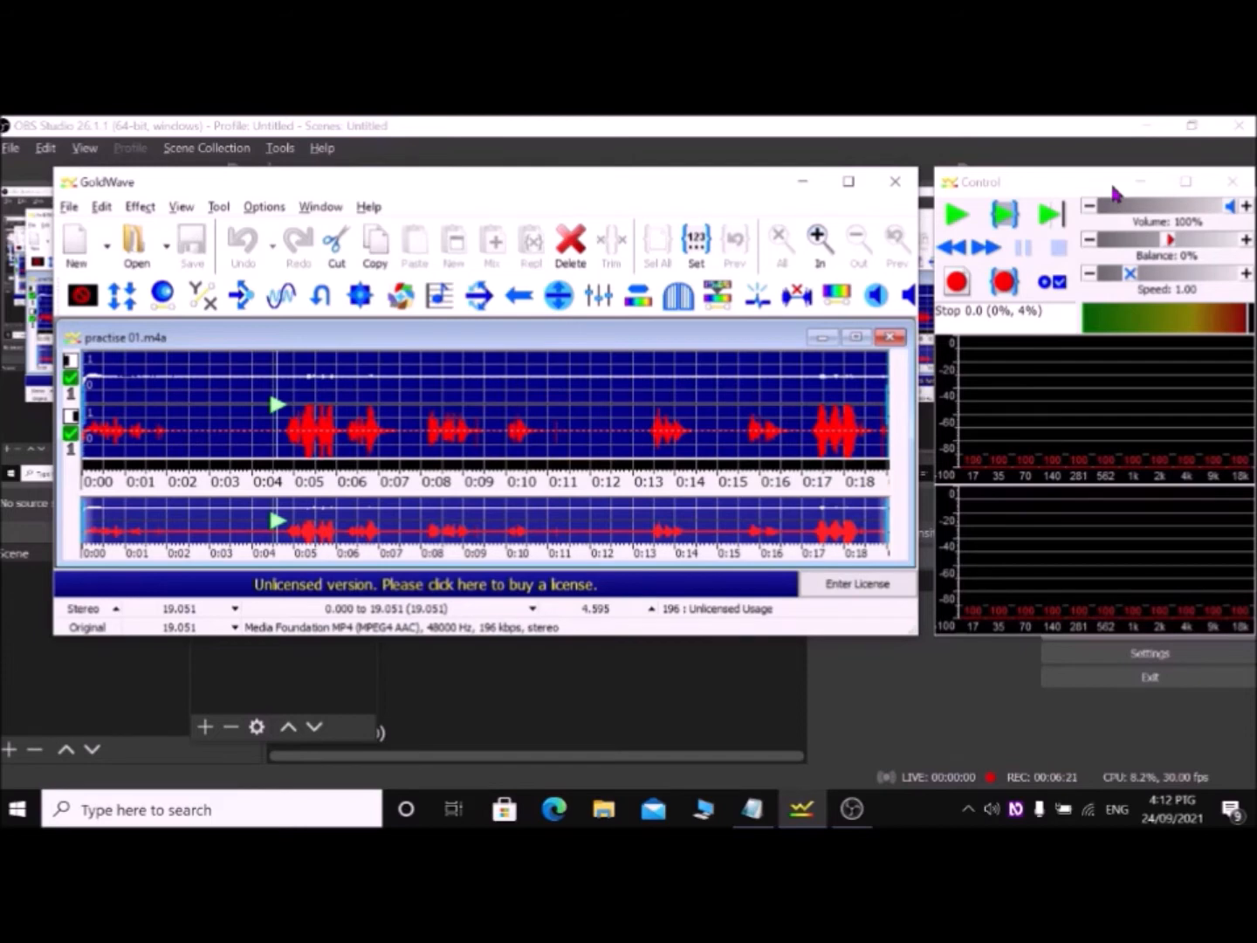
pyautogui.press(']')
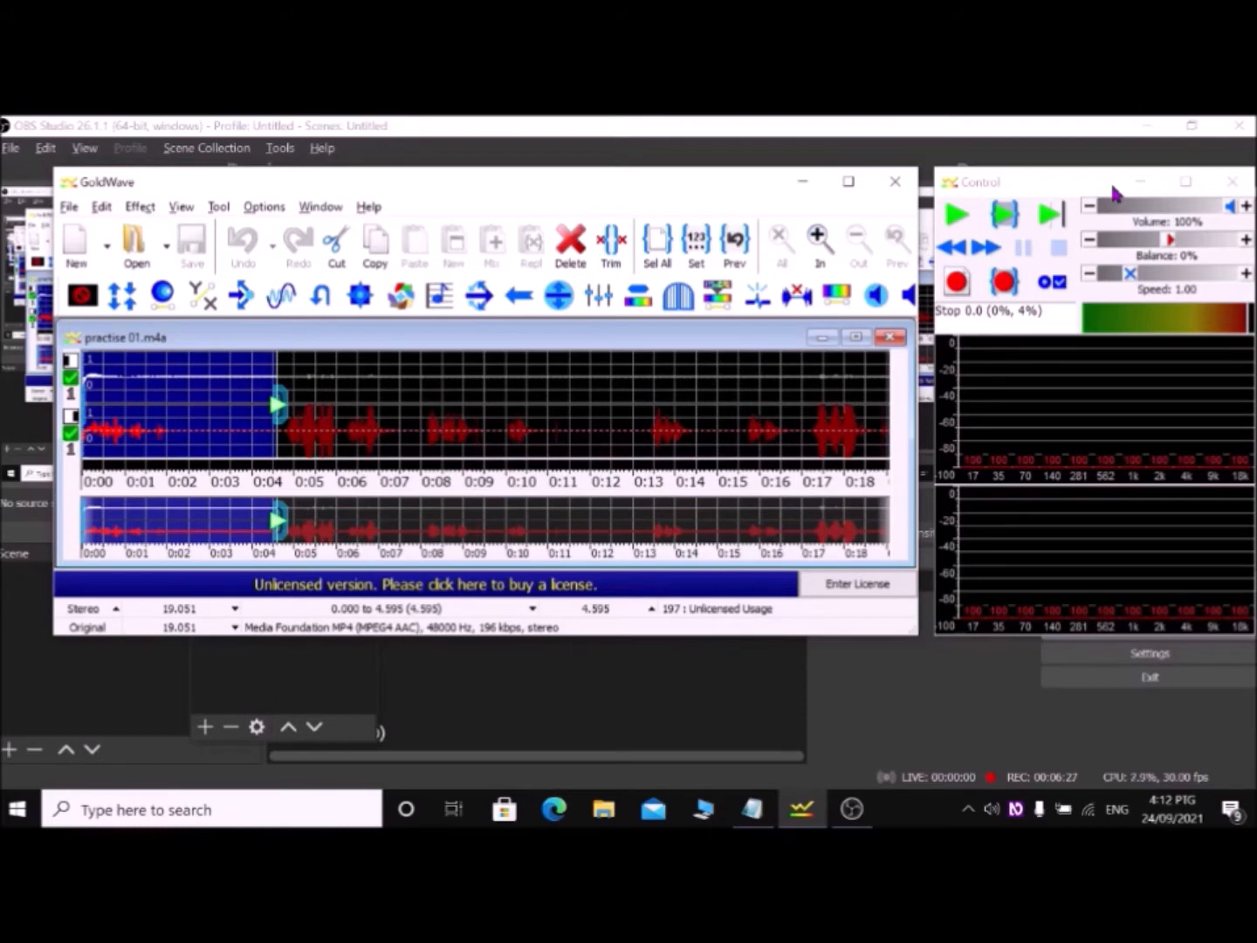
pyautogui.press('Delete')
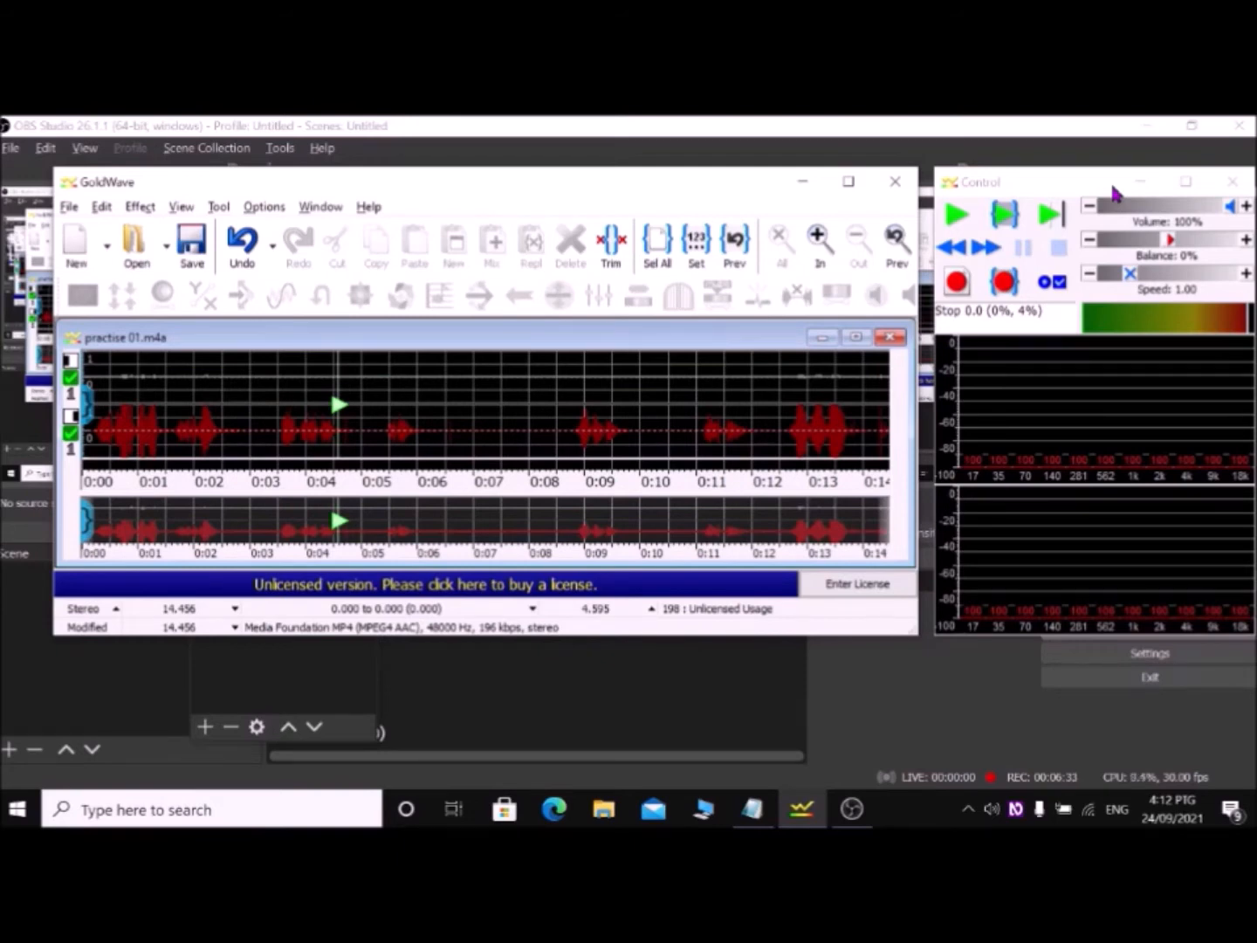
# Play the shortened recording from its beginning to locate the next section that should be removed
pyautogui.press('space')
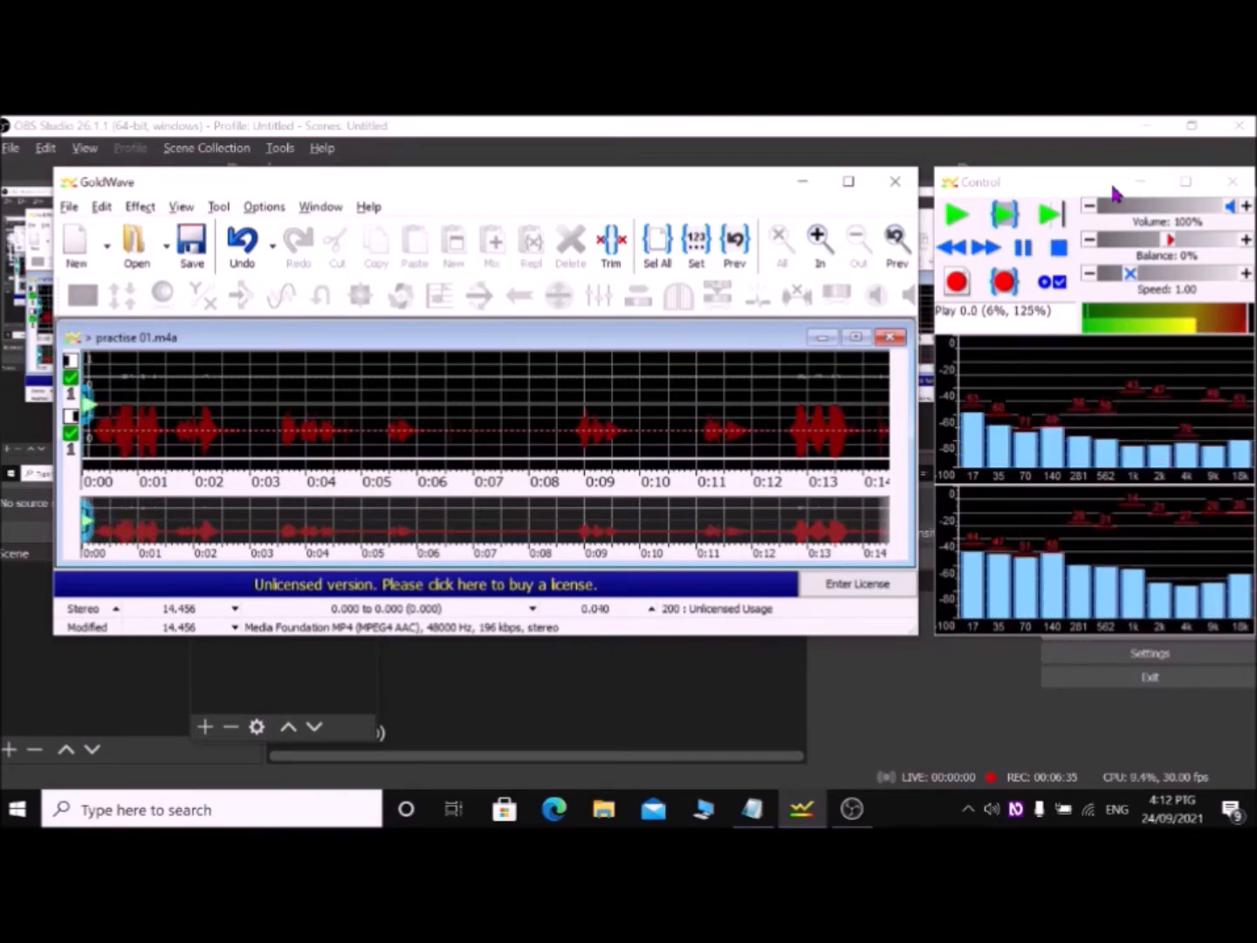
pyautogui.press('space')
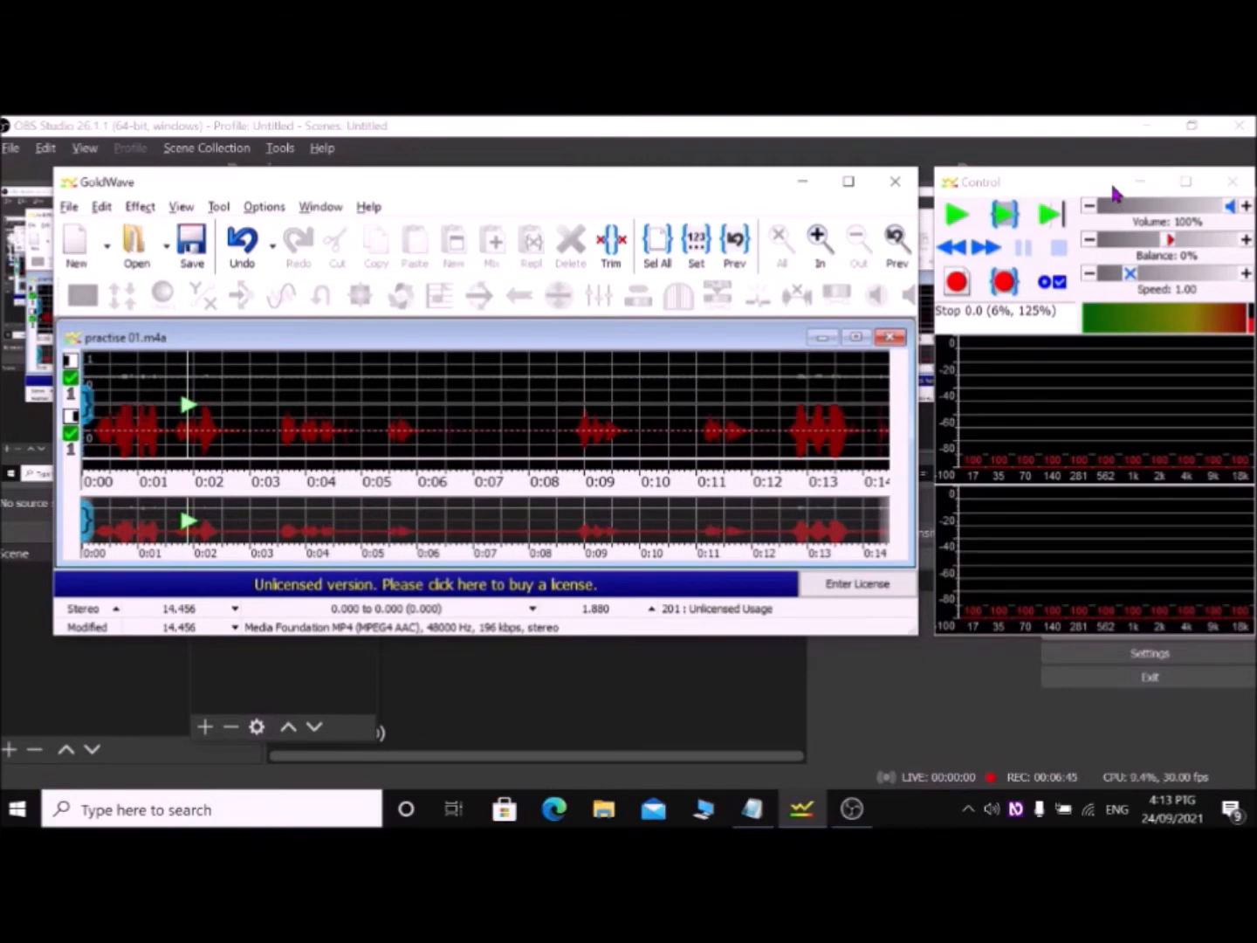
pyautogui.press('space')
pyautogui.press('space')
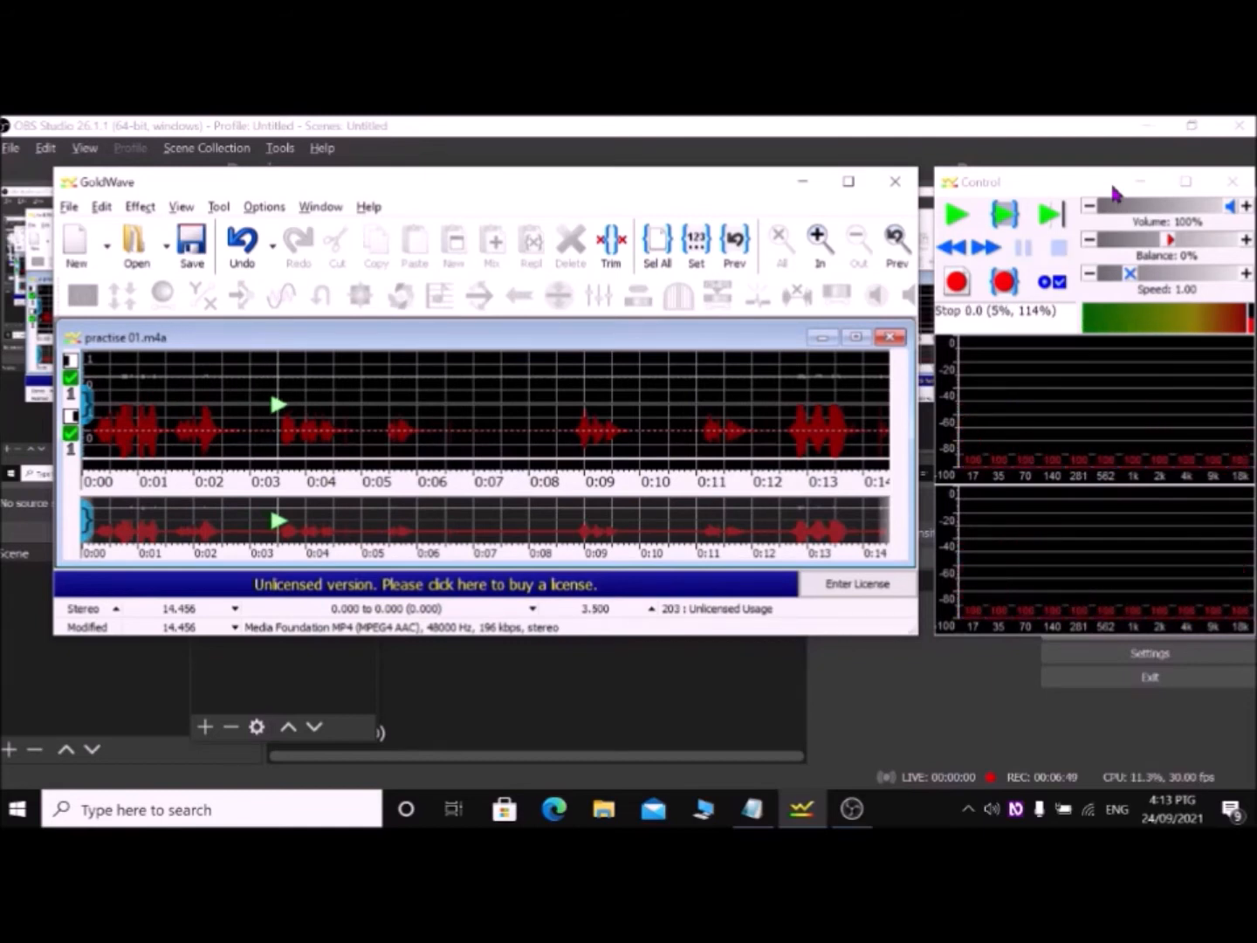
pyautogui.press('space')
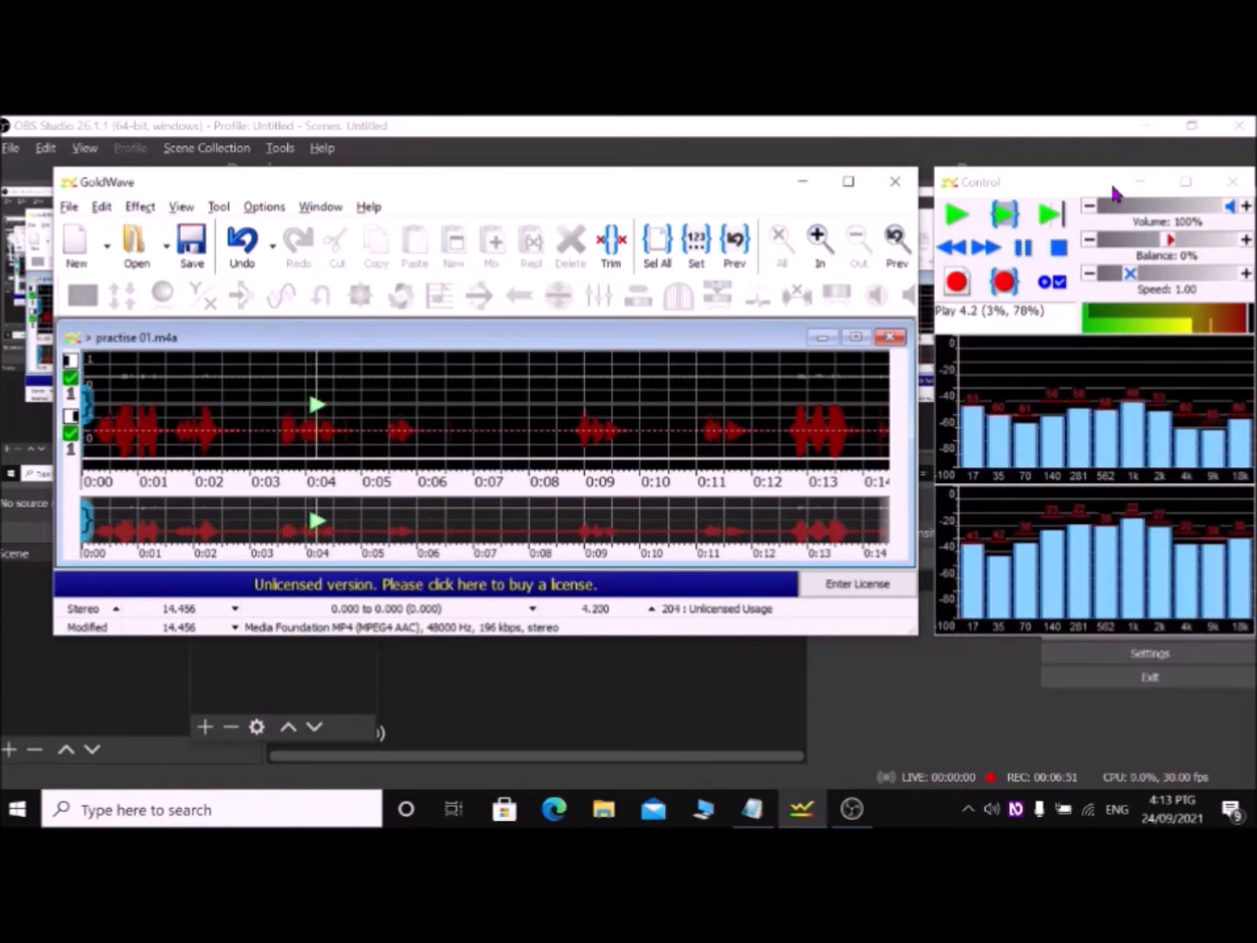
pyautogui.press('space')
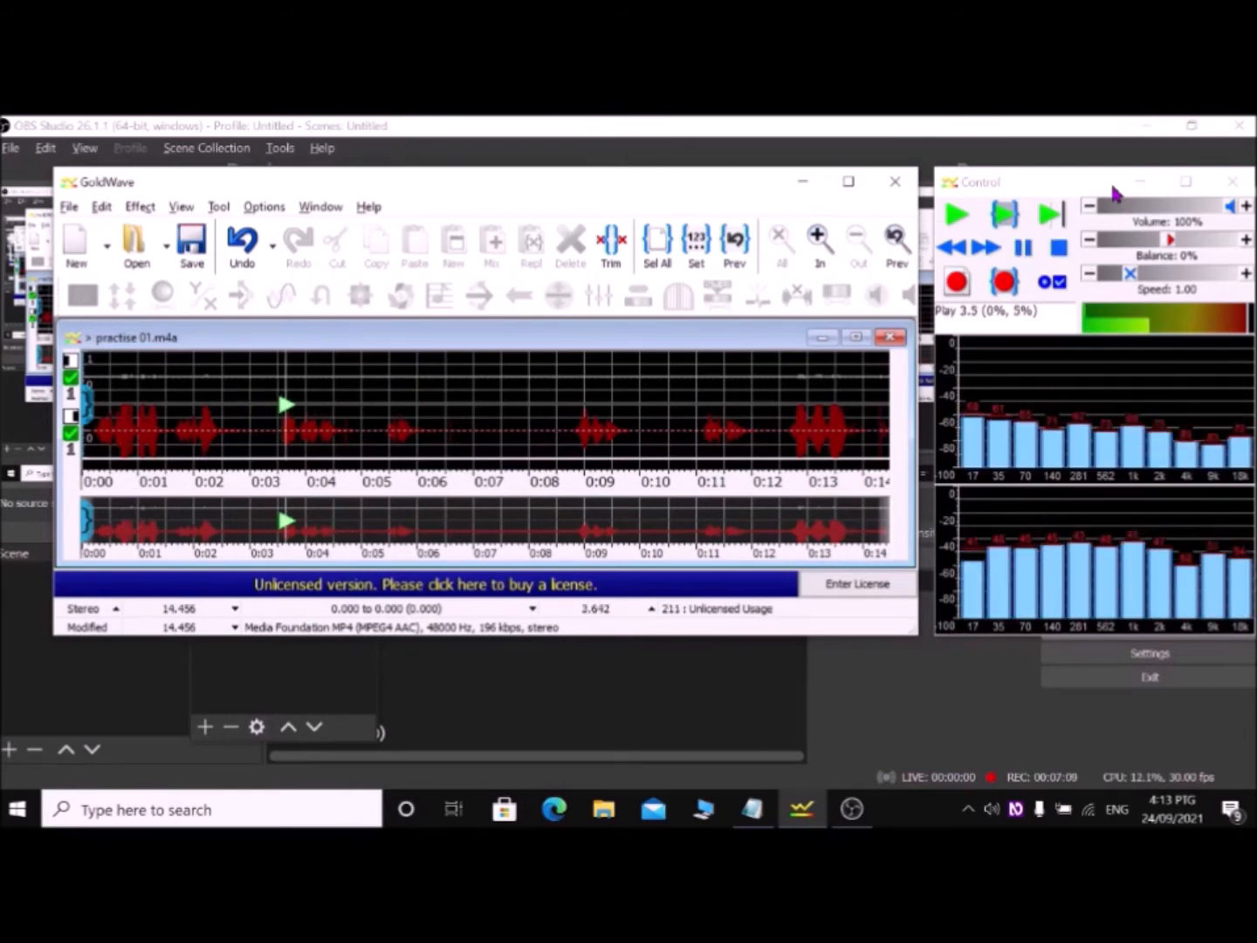
# Select the section from about 3.56 s to about 6.41 s using start and finish markers, and delete it
pyautogui.press('F5')
pyautogui.press('F5')
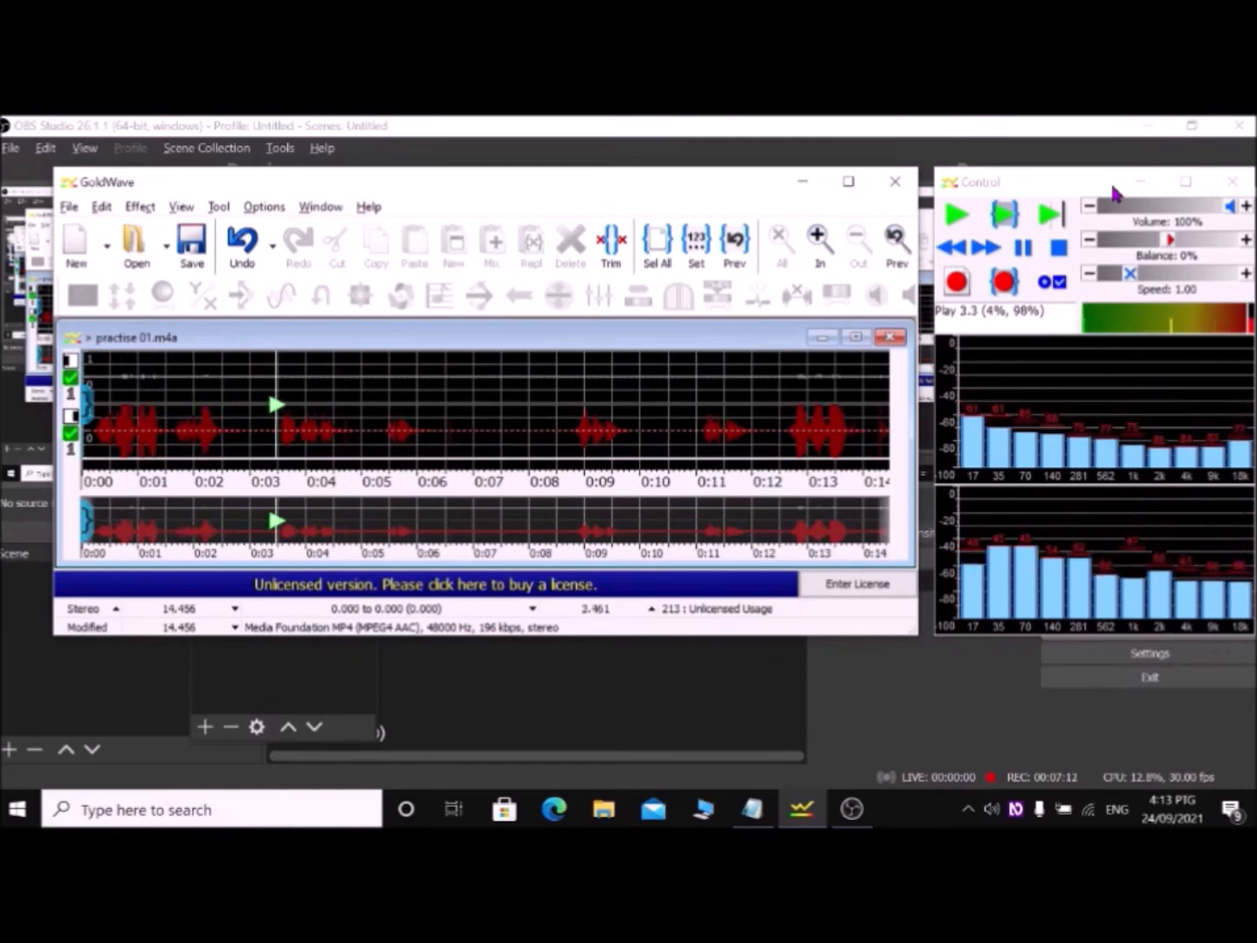
pyautogui.press('F8')
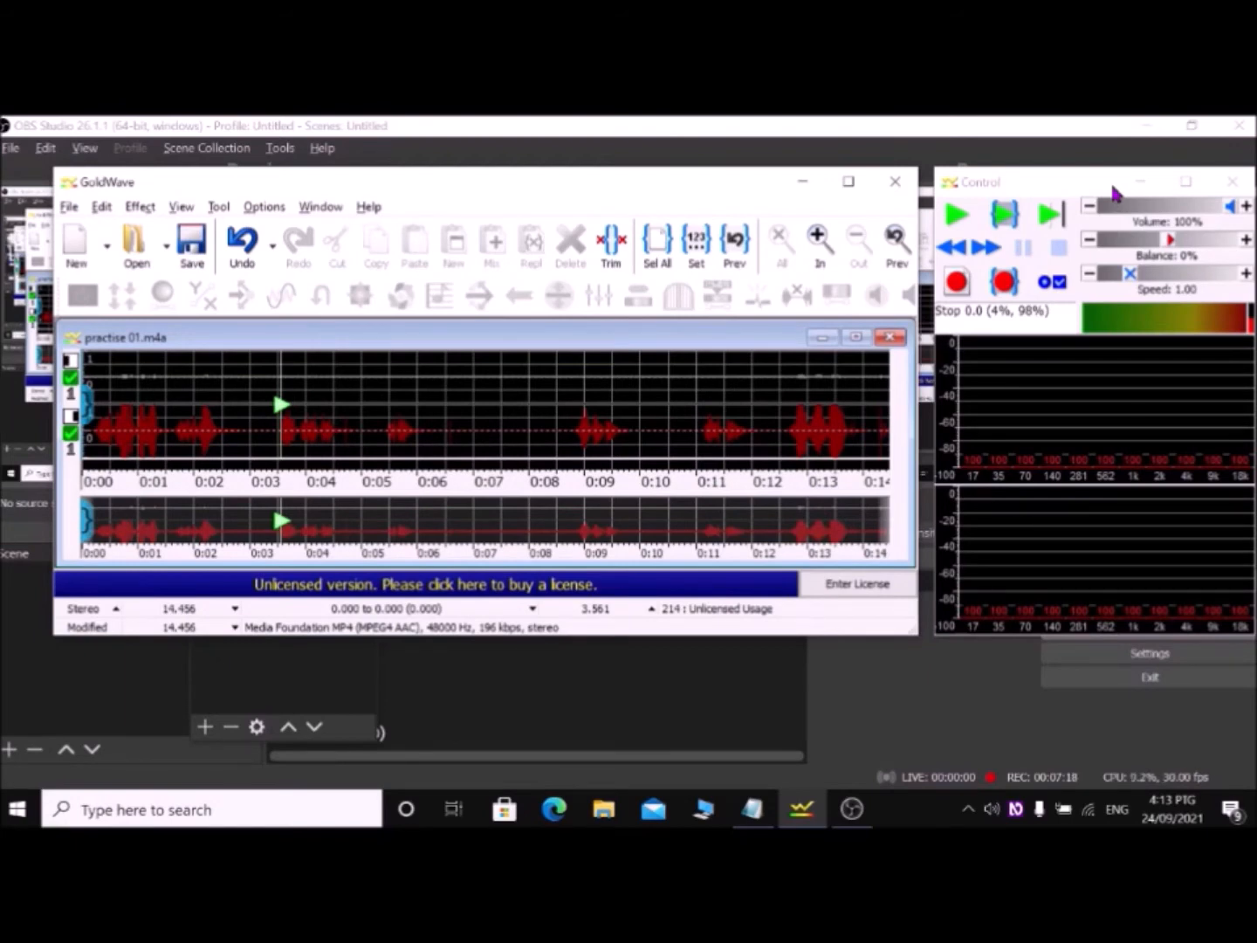
pyautogui.press('[')
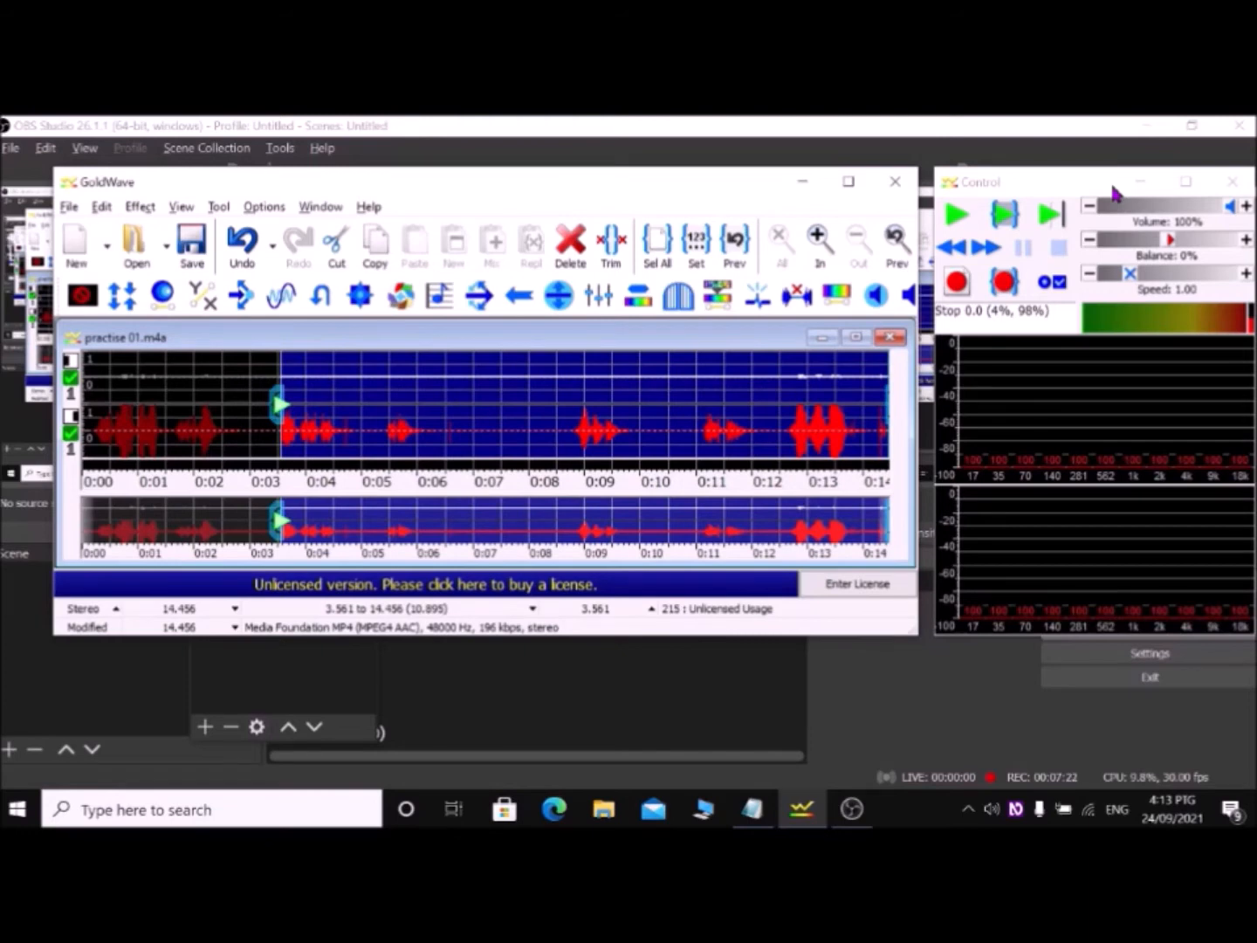
pyautogui.press('space')
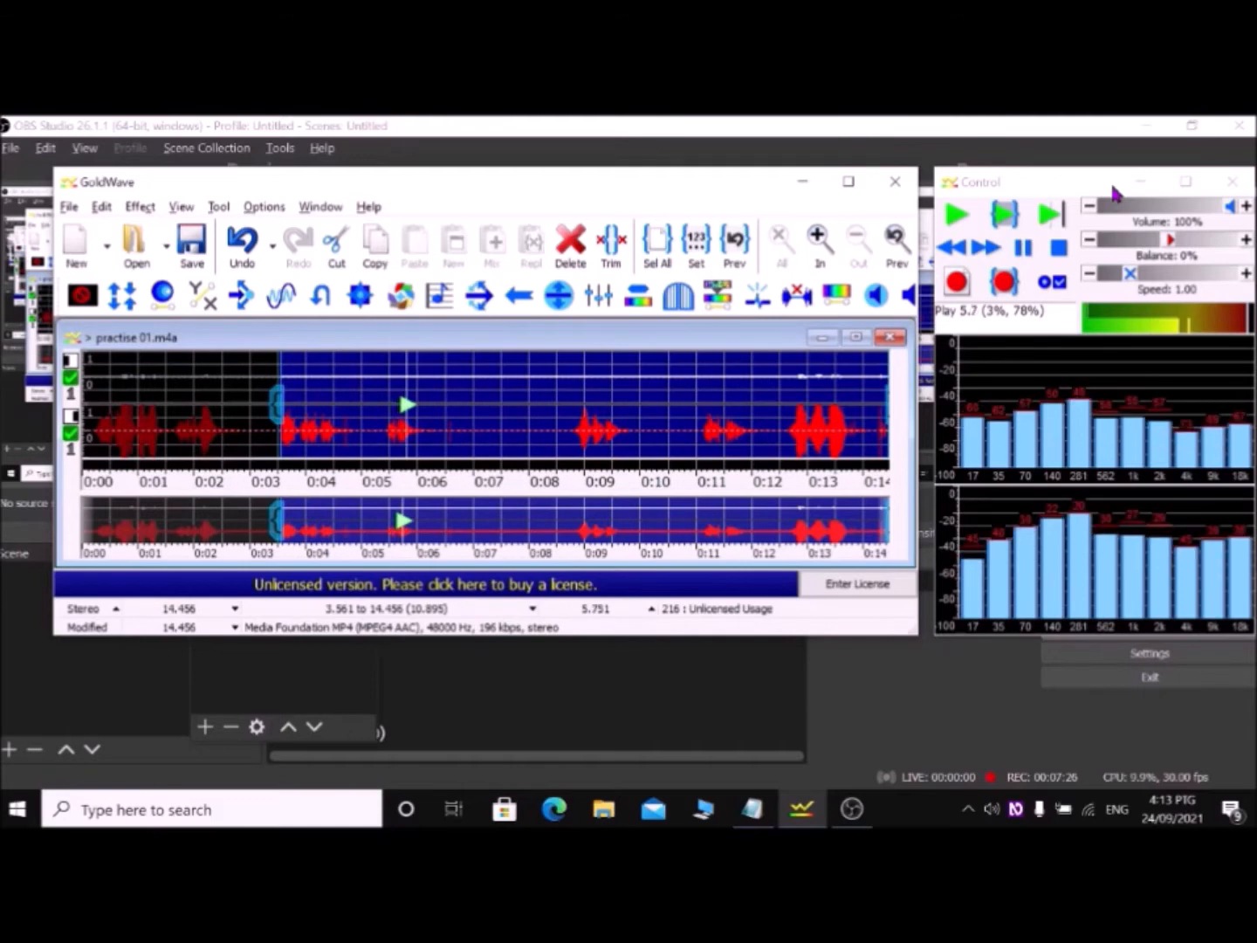
pyautogui.press('space')
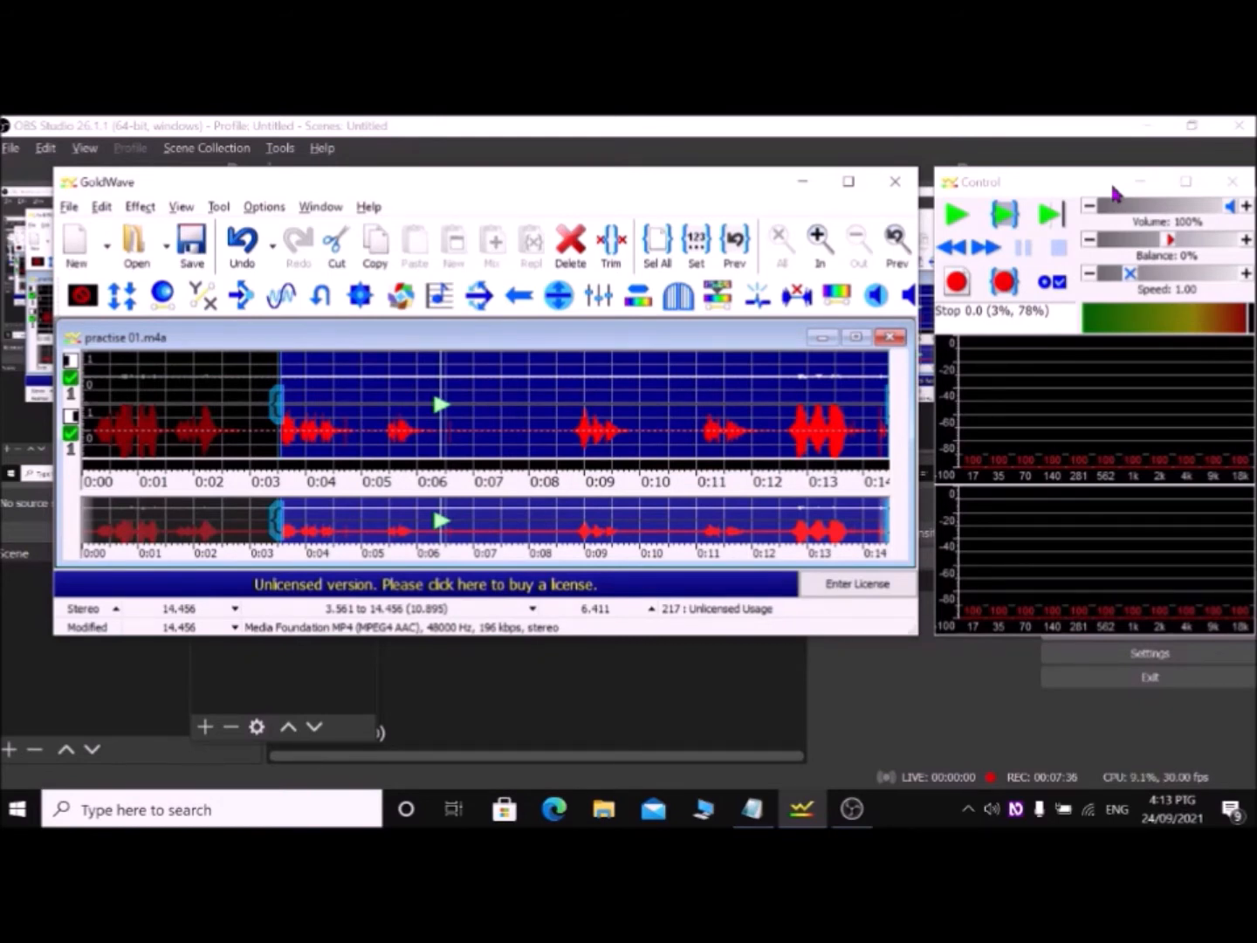
pyautogui.press(']')
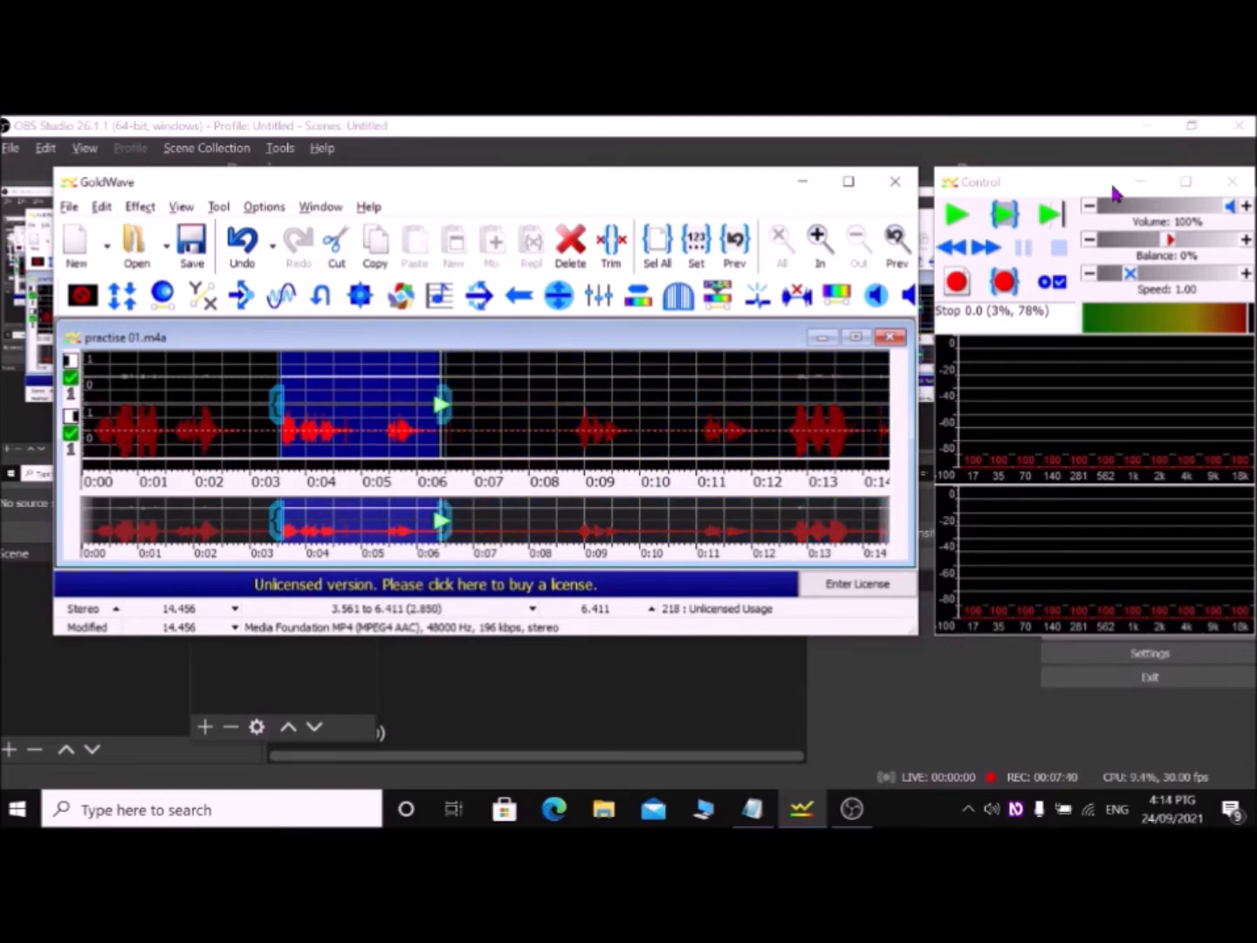
pyautogui.press('Delete')
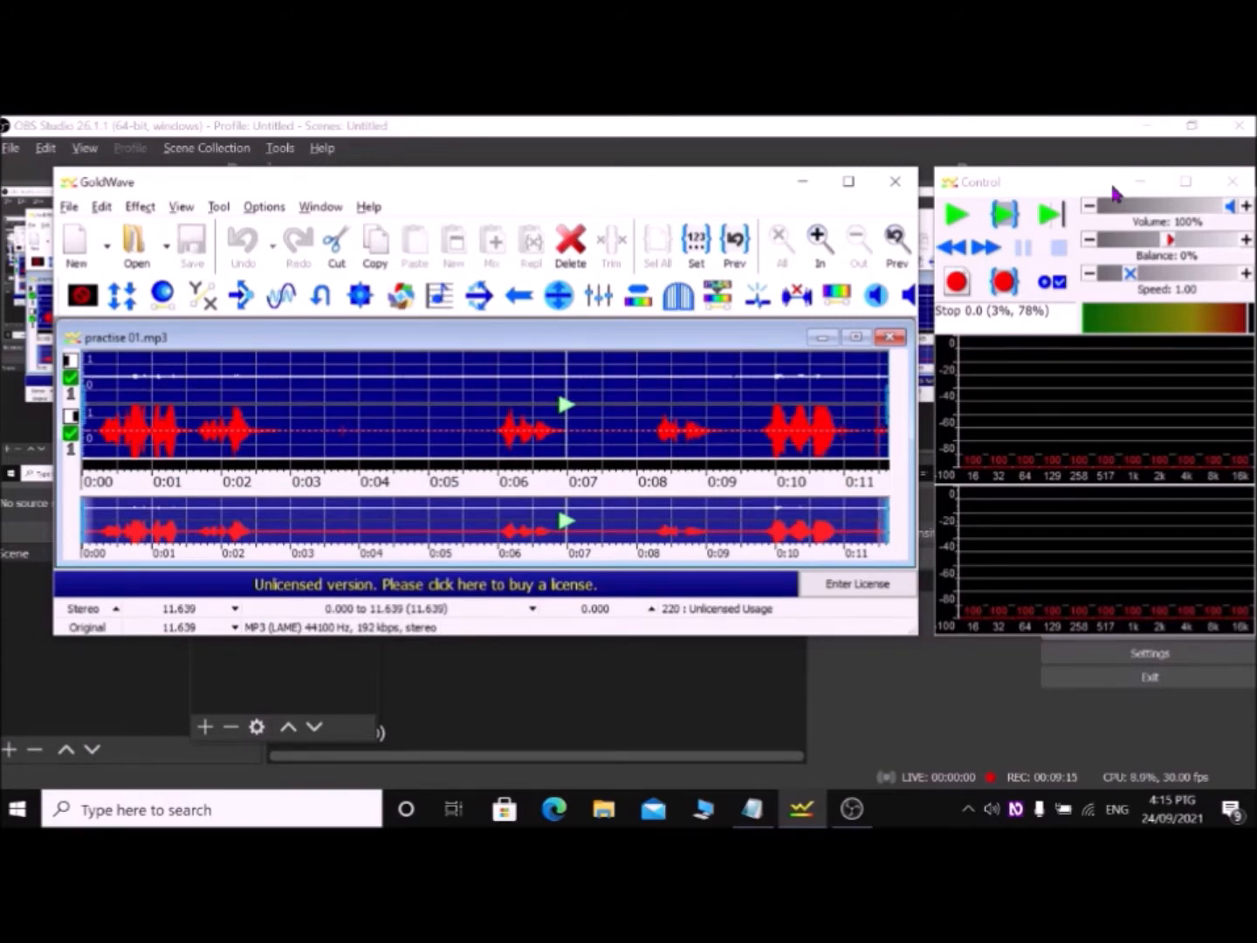
# Select the section from about 7.29 s to about 9.83 s, located by playback, delete it, and save the recording
pyautogui.press('space')
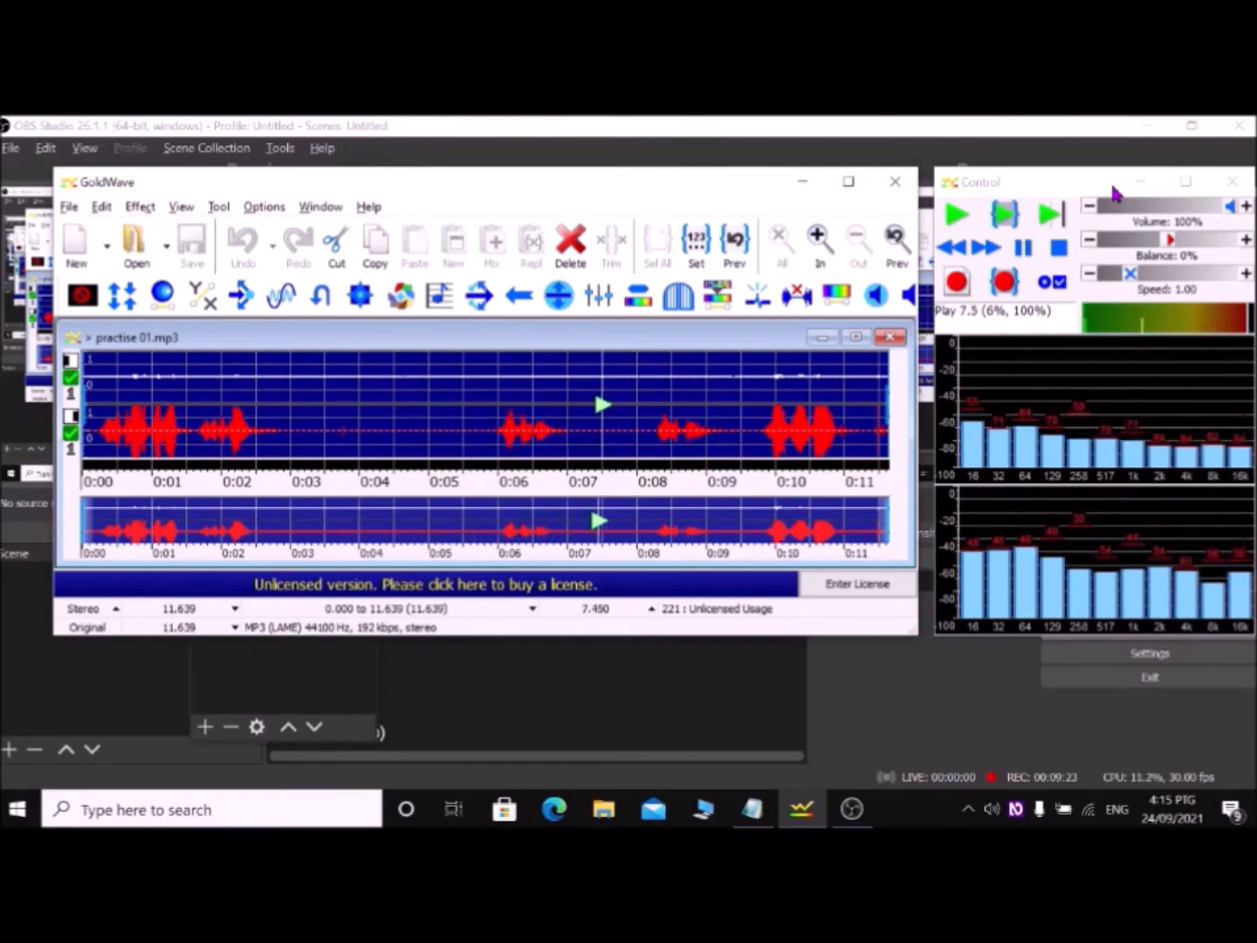
pyautogui.press('space')
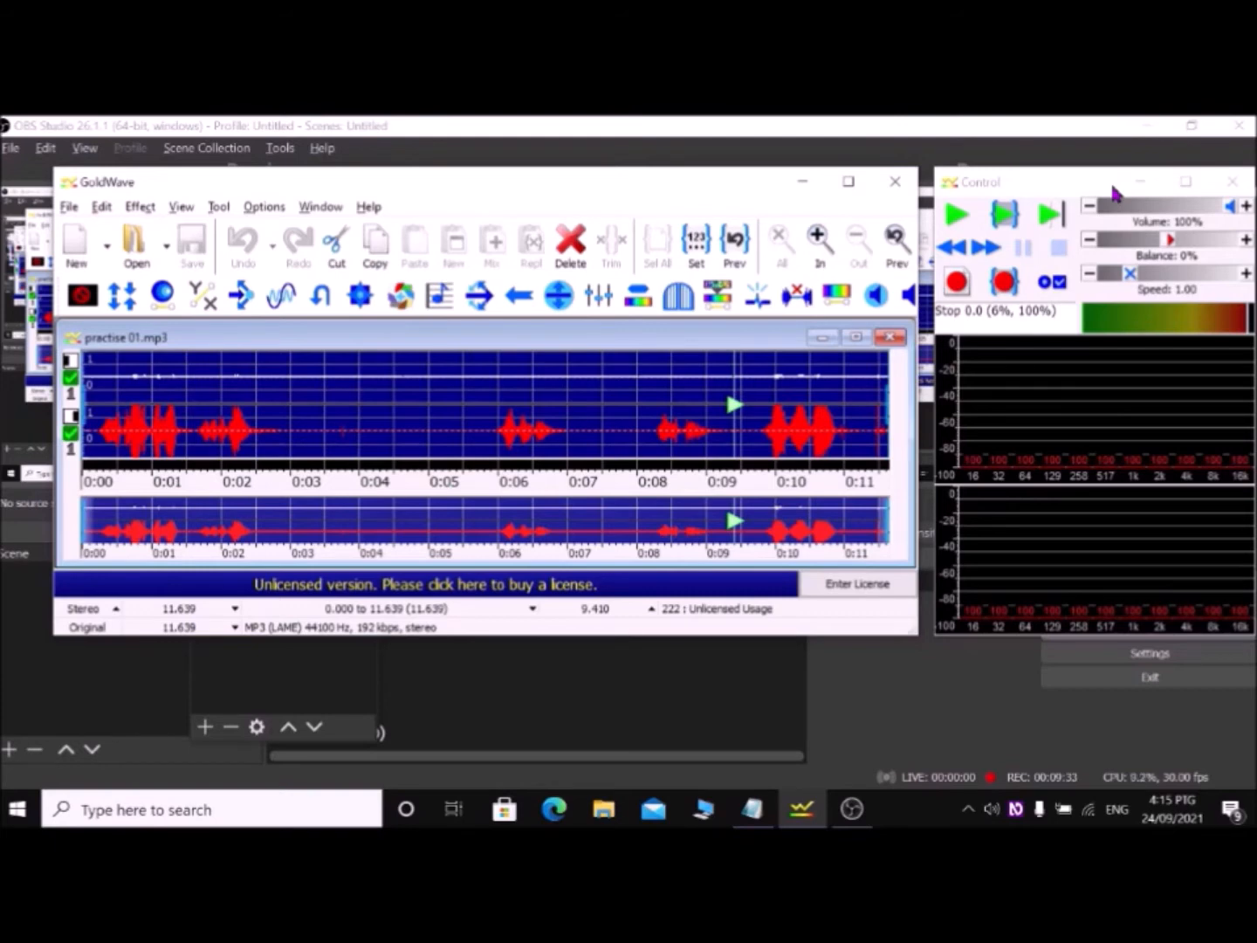
pyautogui.press('space')
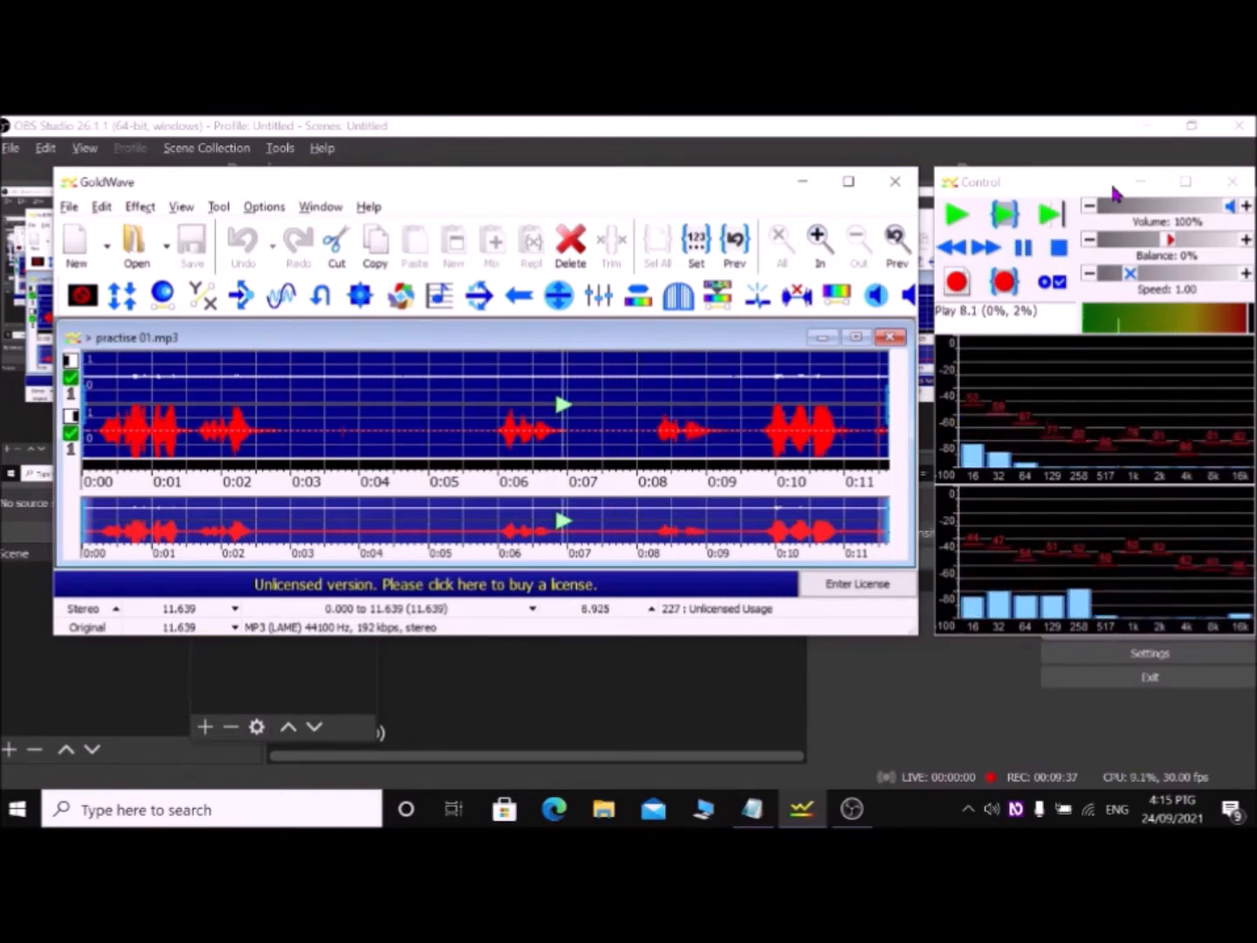
pyautogui.press('space')
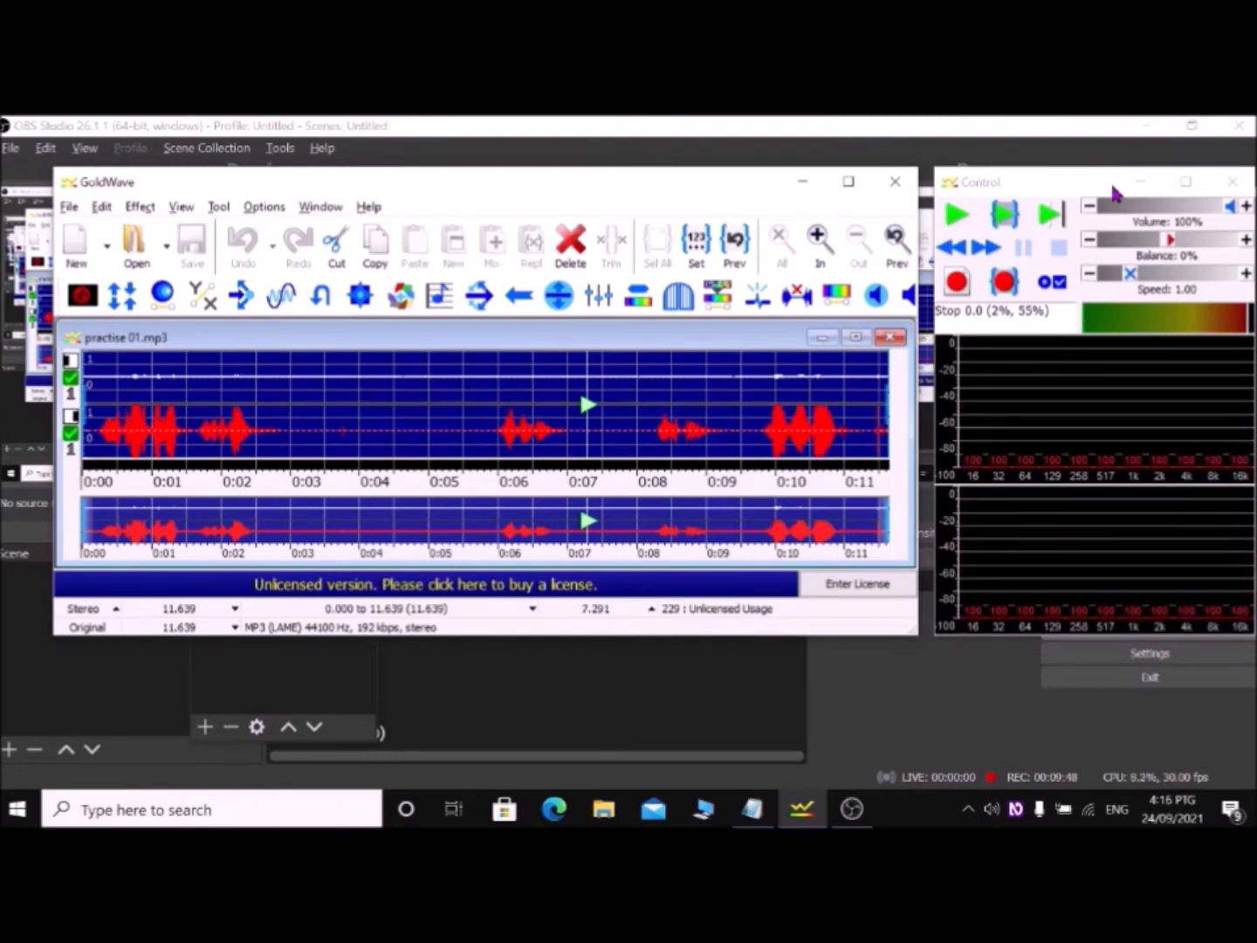
pyautogui.press('[')
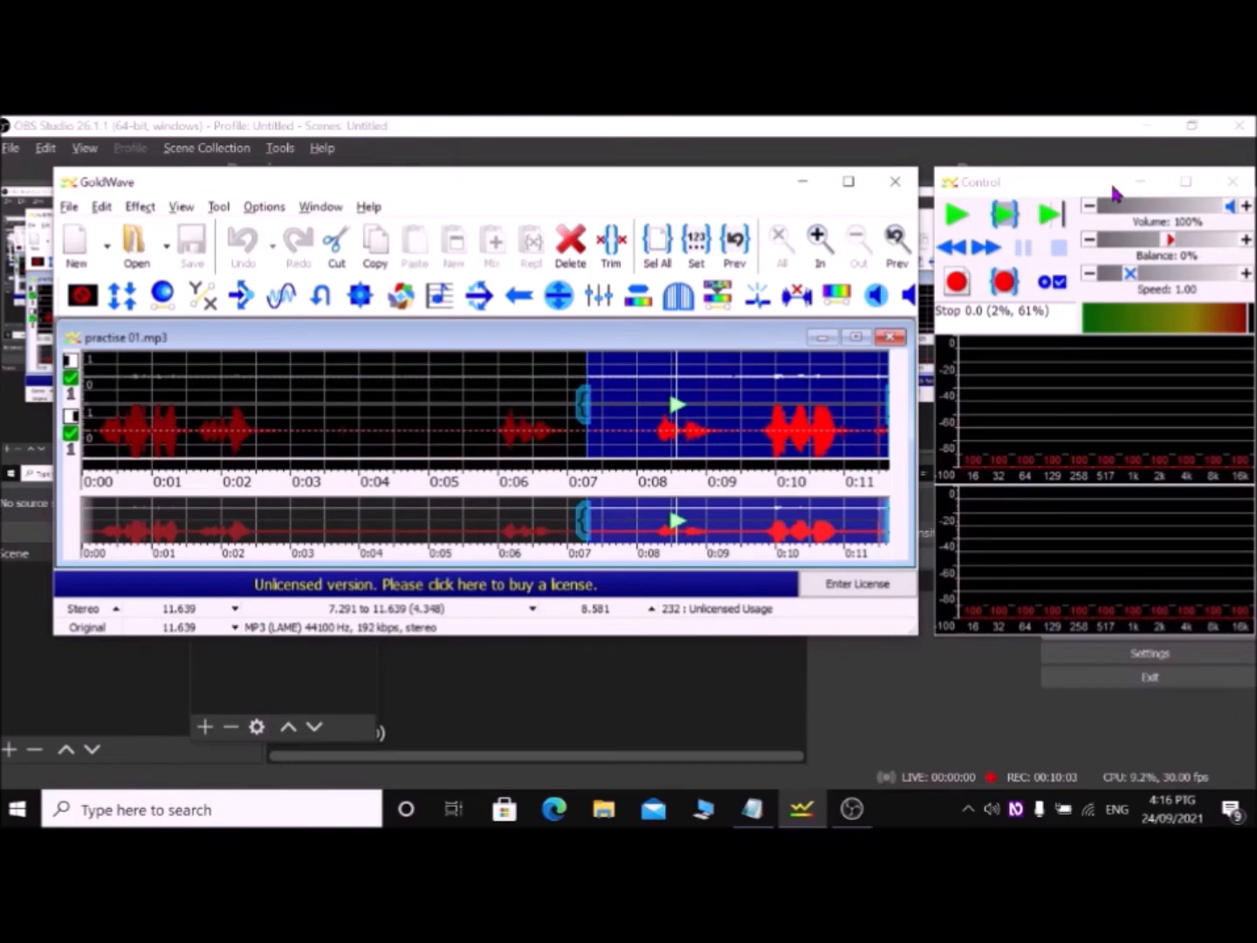
pyautogui.press('space')
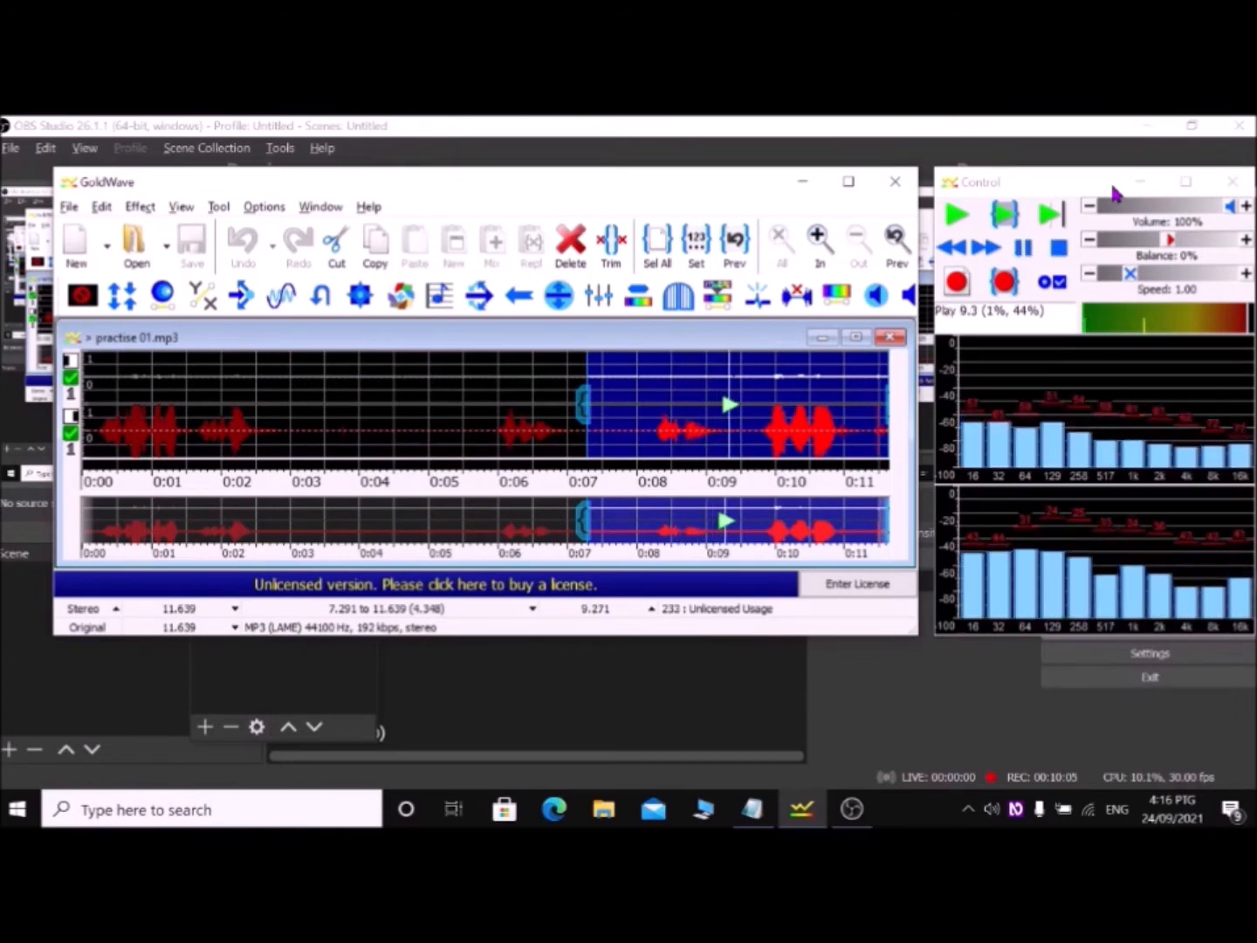
pyautogui.press('space')
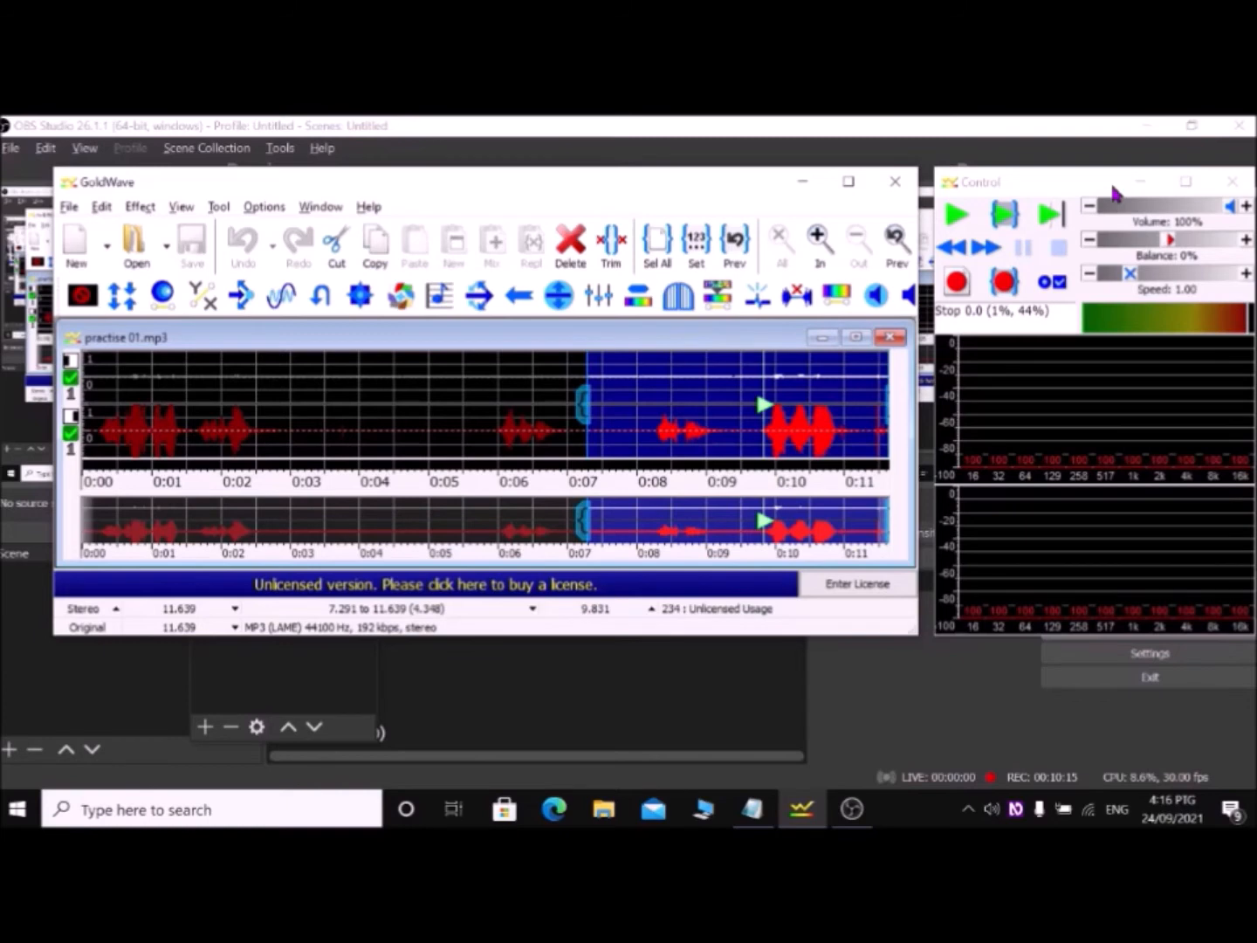
pyautogui.press(']')
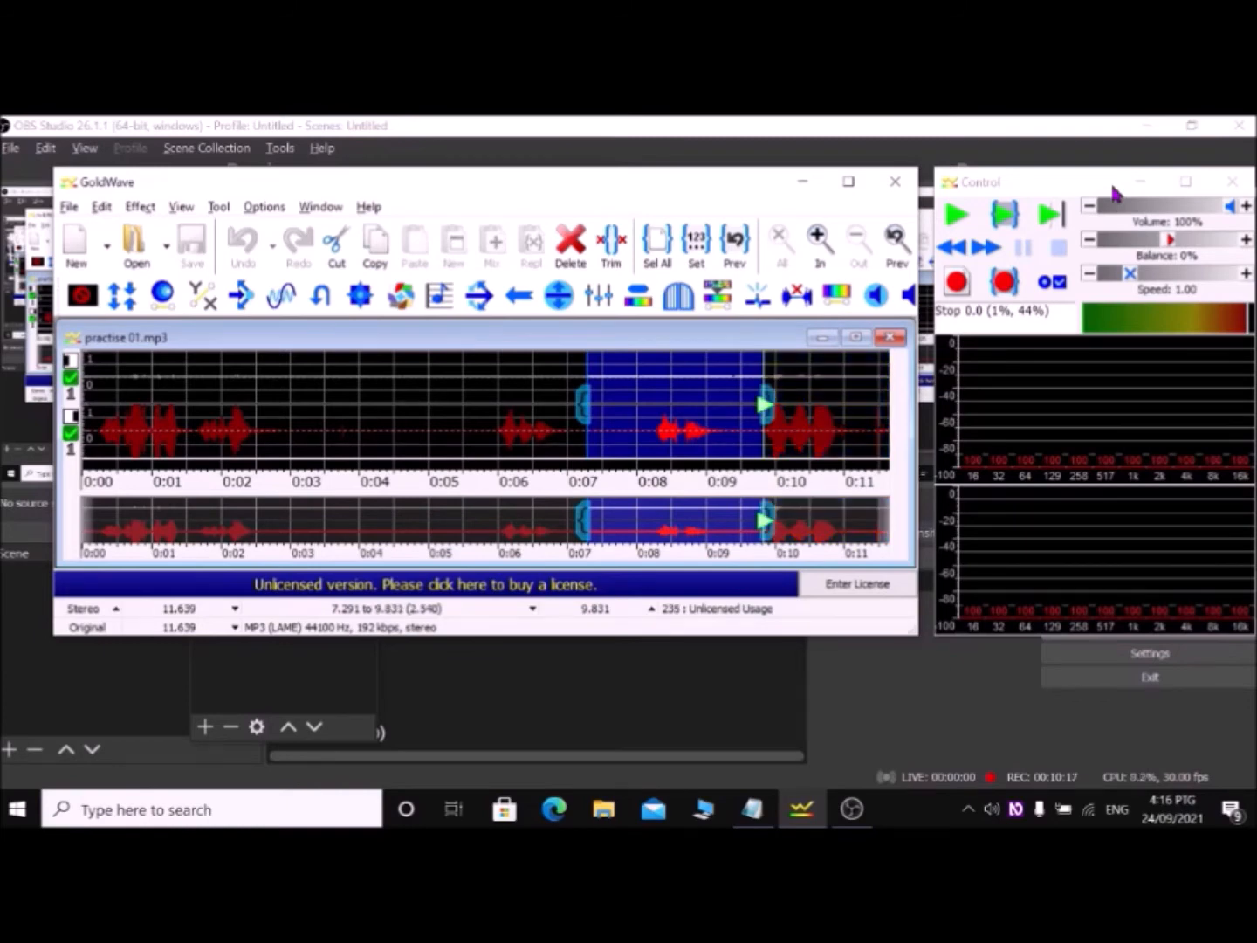
pyautogui.press('Delete')
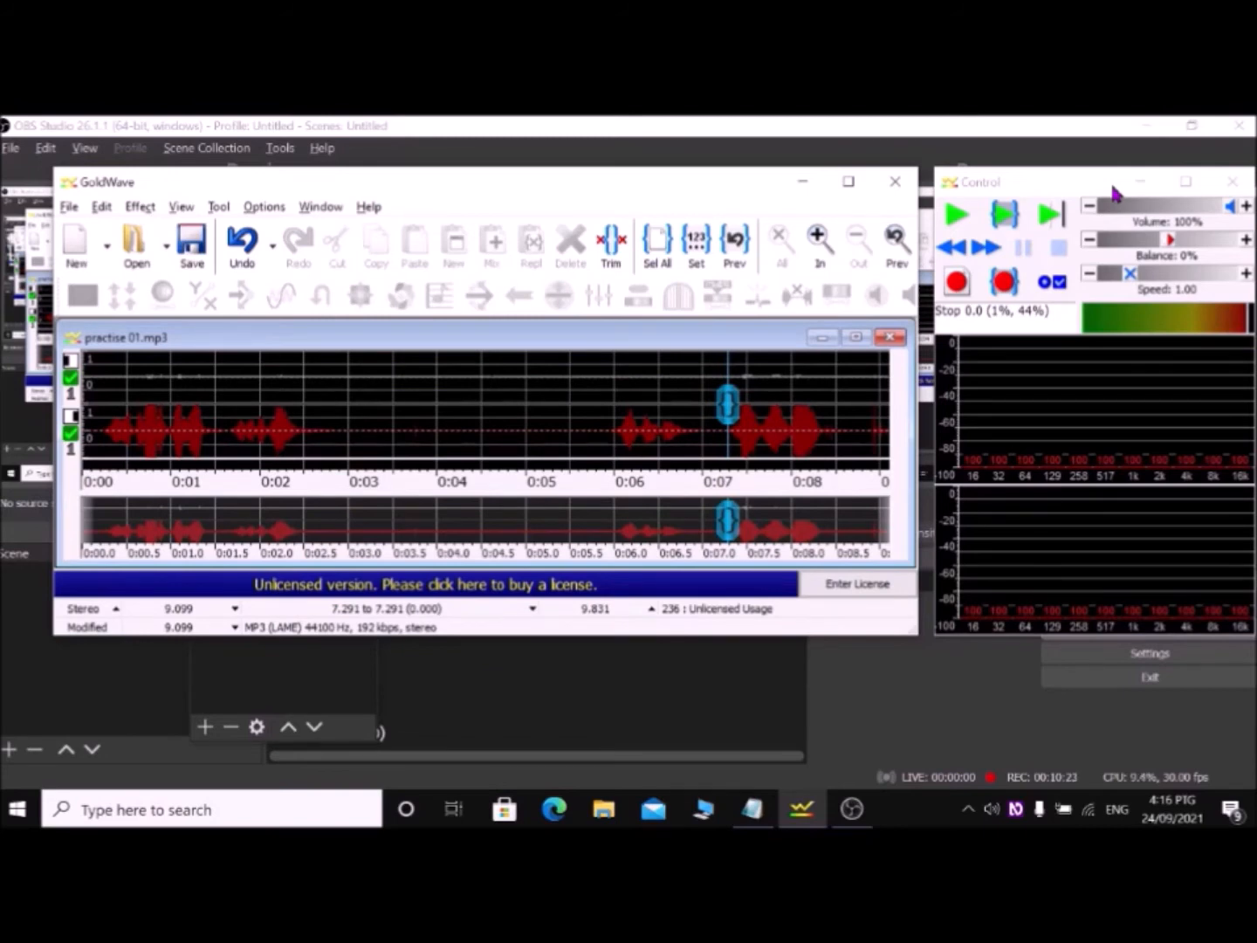
pyautogui.hotkey('ctrl', 's')
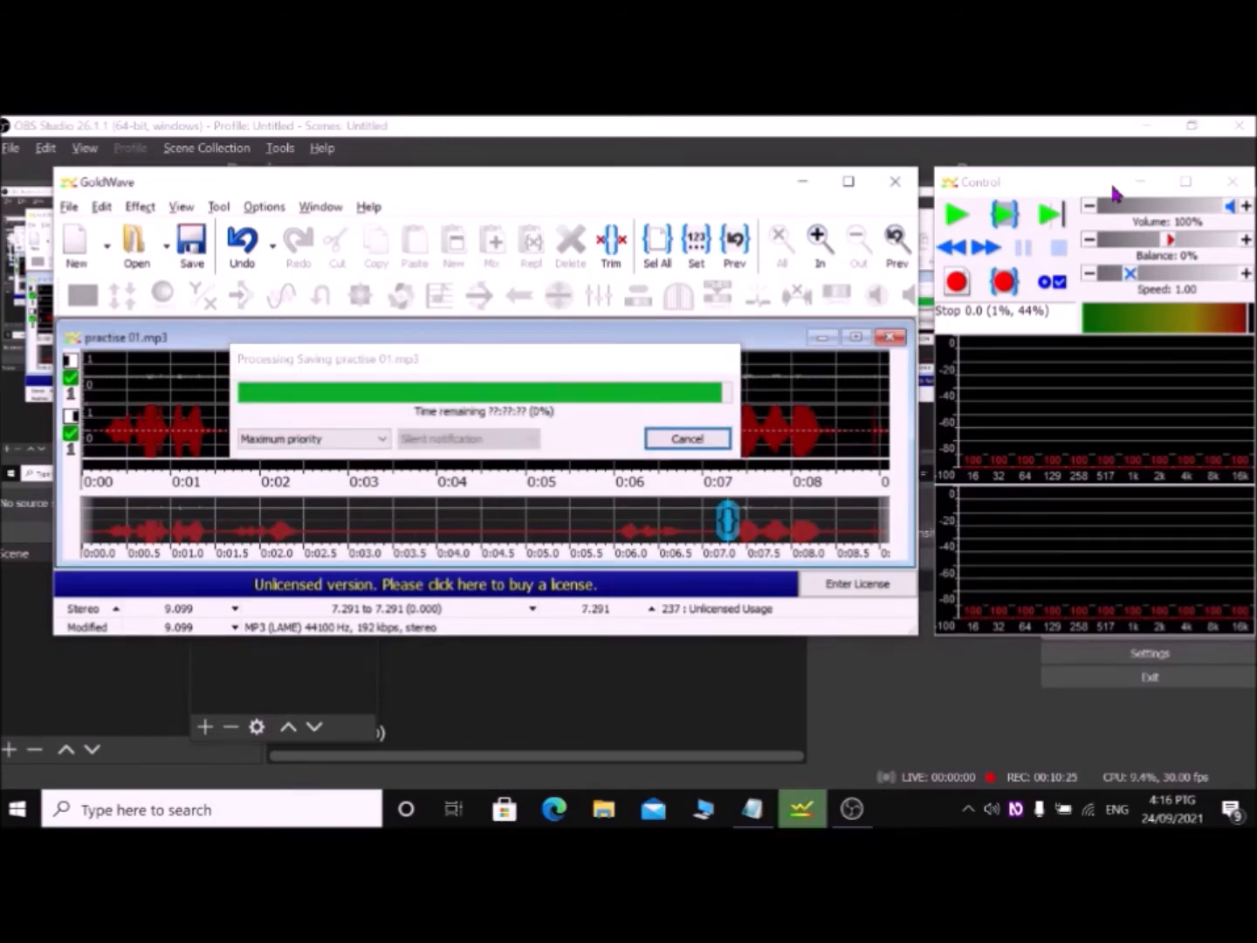
# Play the recording to locate the final loud phrase, then cut the section from about 7.04 s to about 8.71 s
pyautogui.press('space')
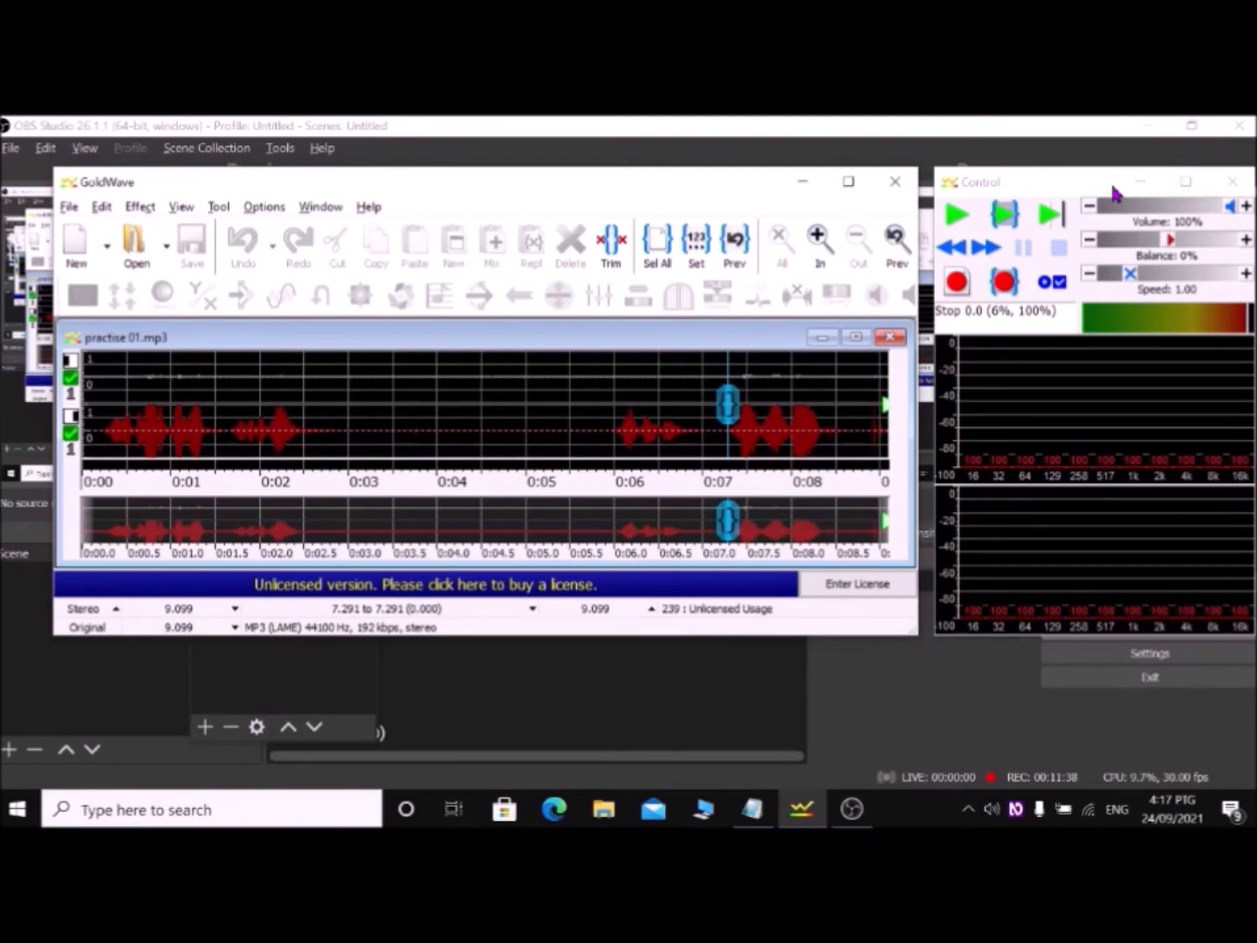
pyautogui.press('space')
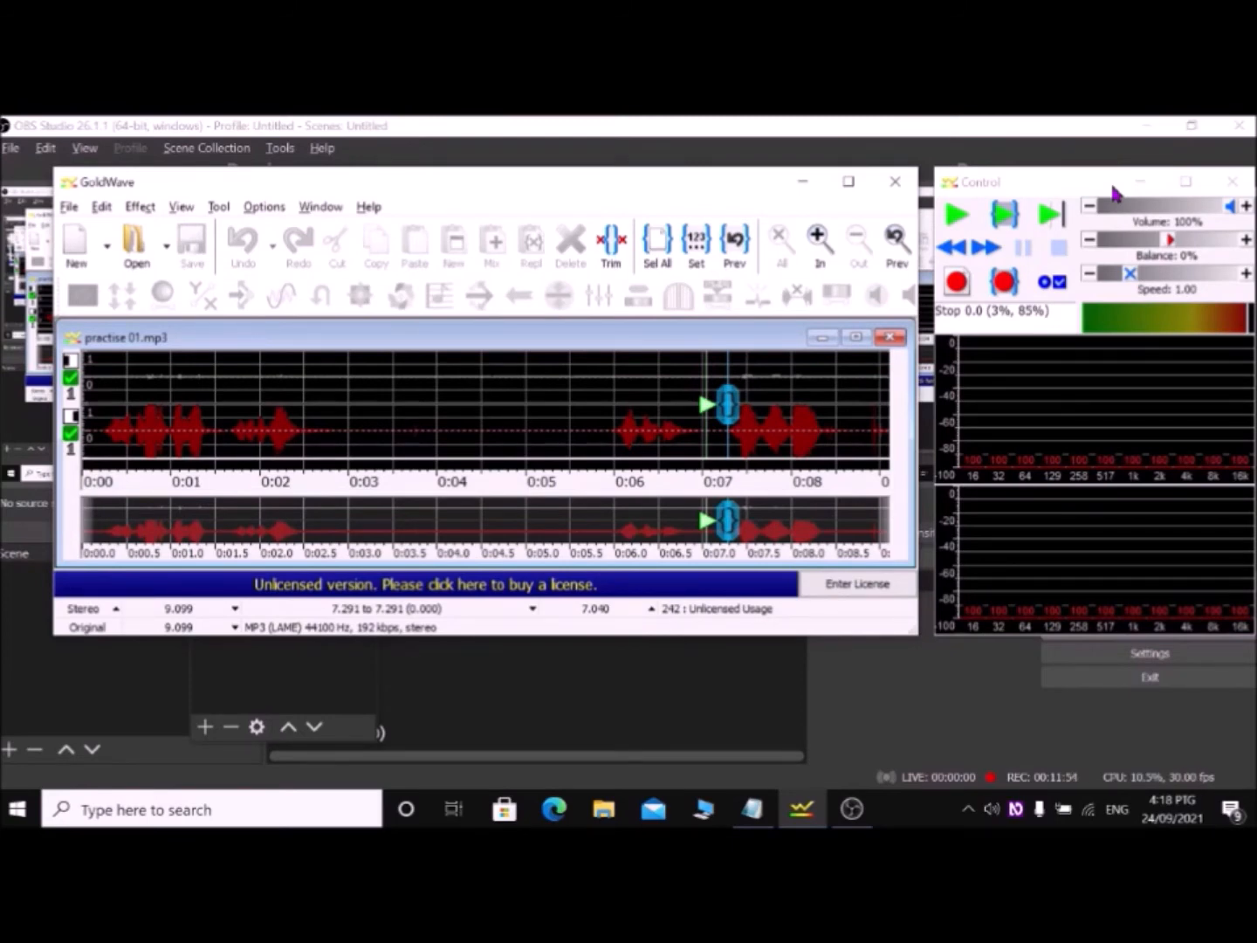
pyautogui.press('[')
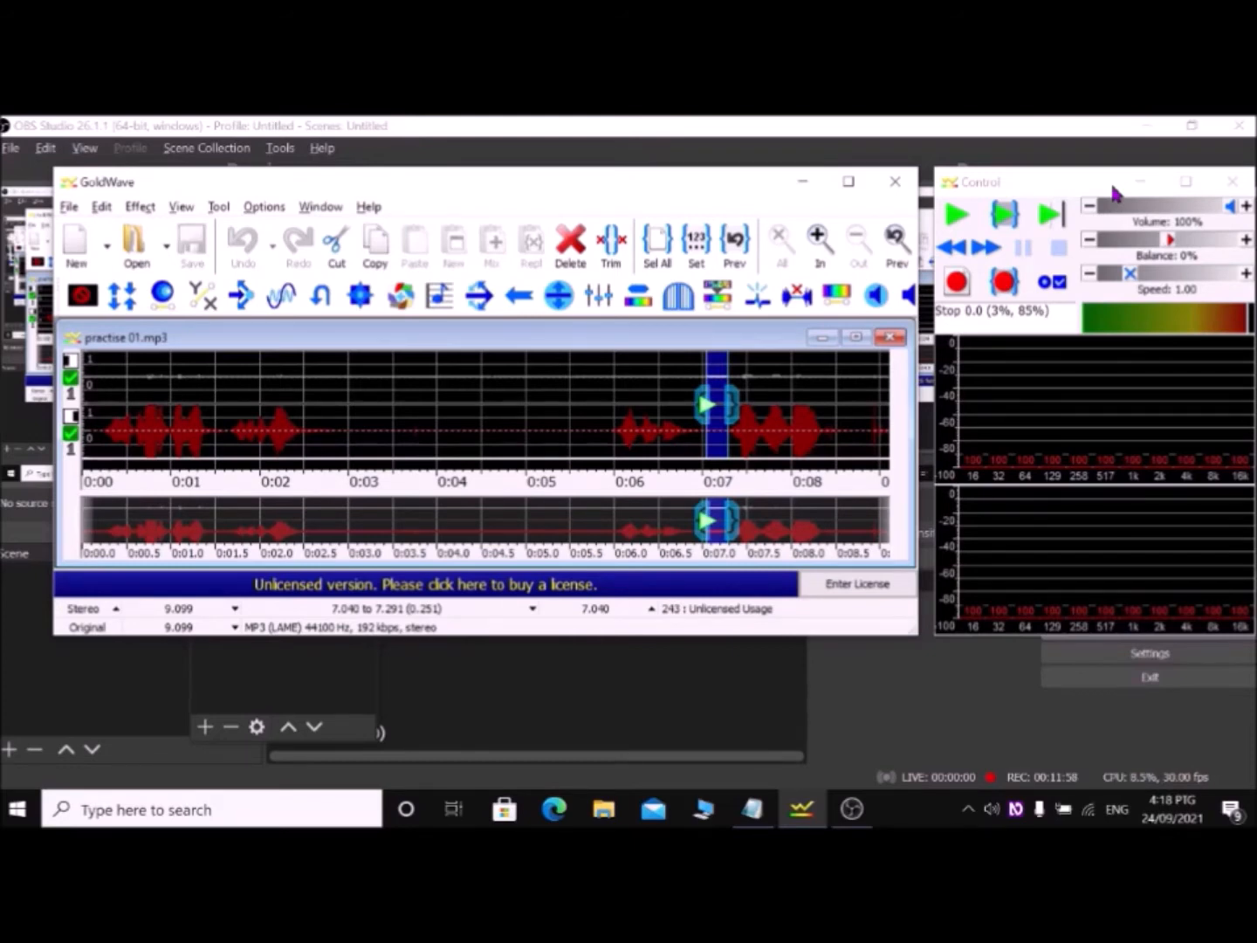
pyautogui.press('space')
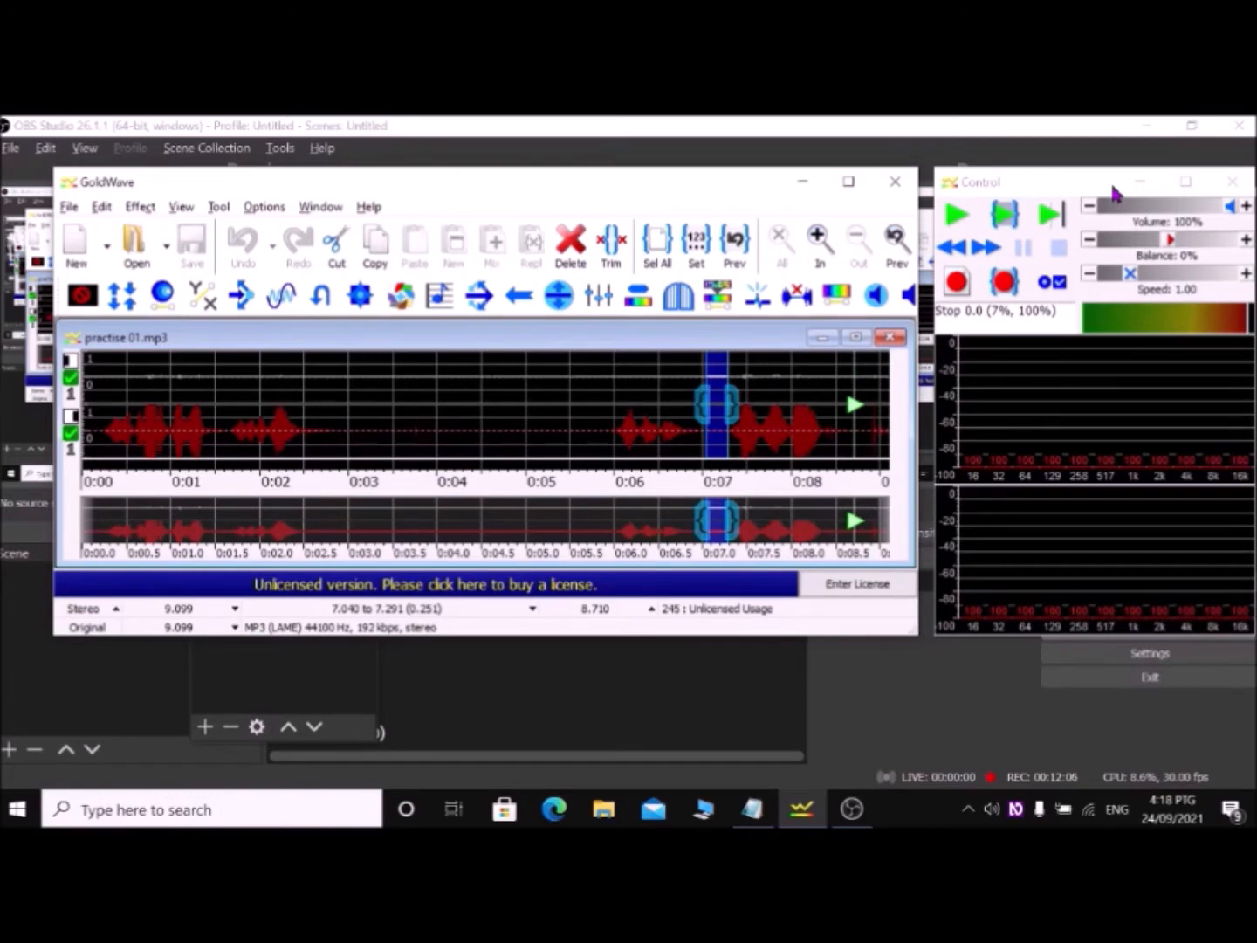
pyautogui.press(']')
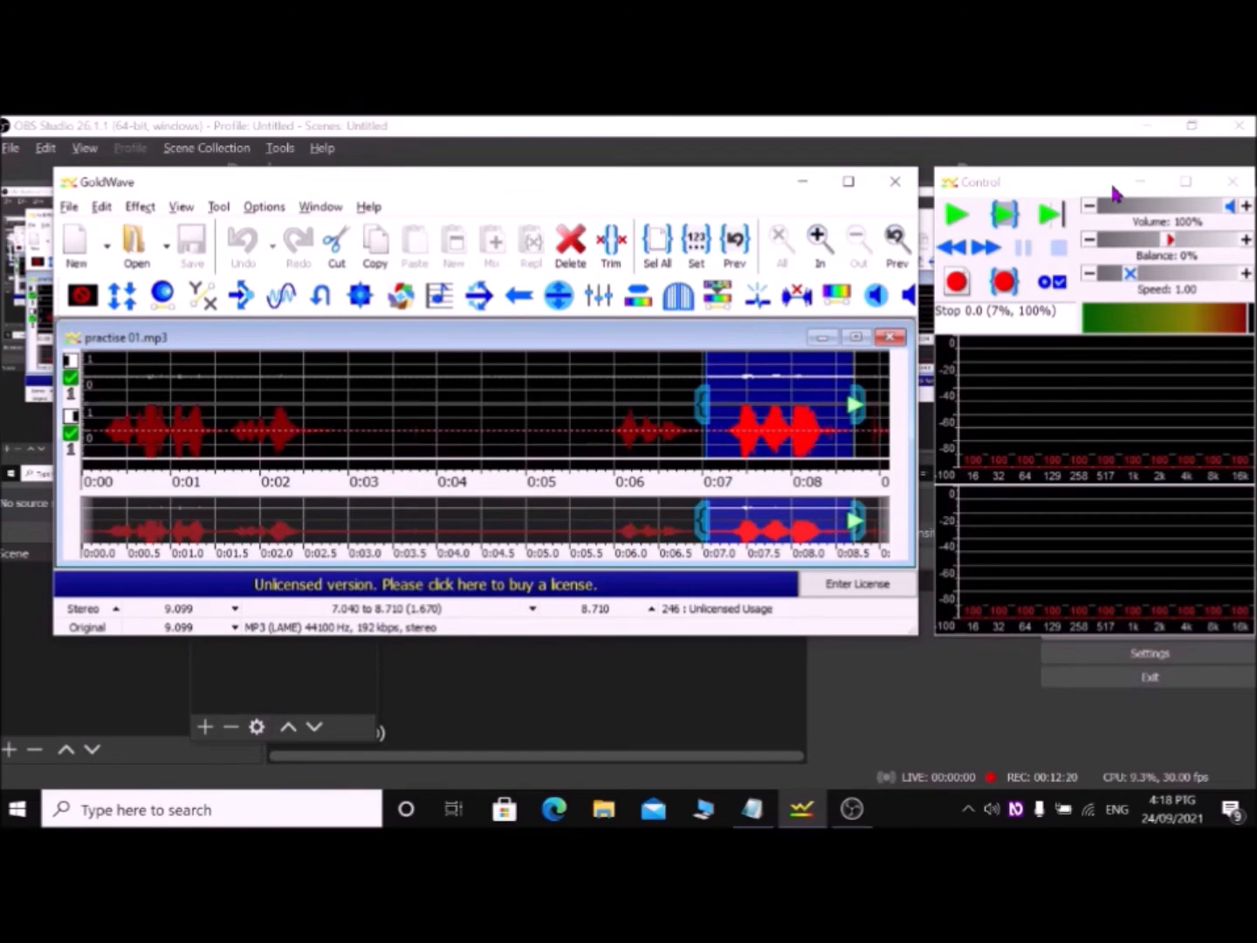
pyautogui.press('Delete')
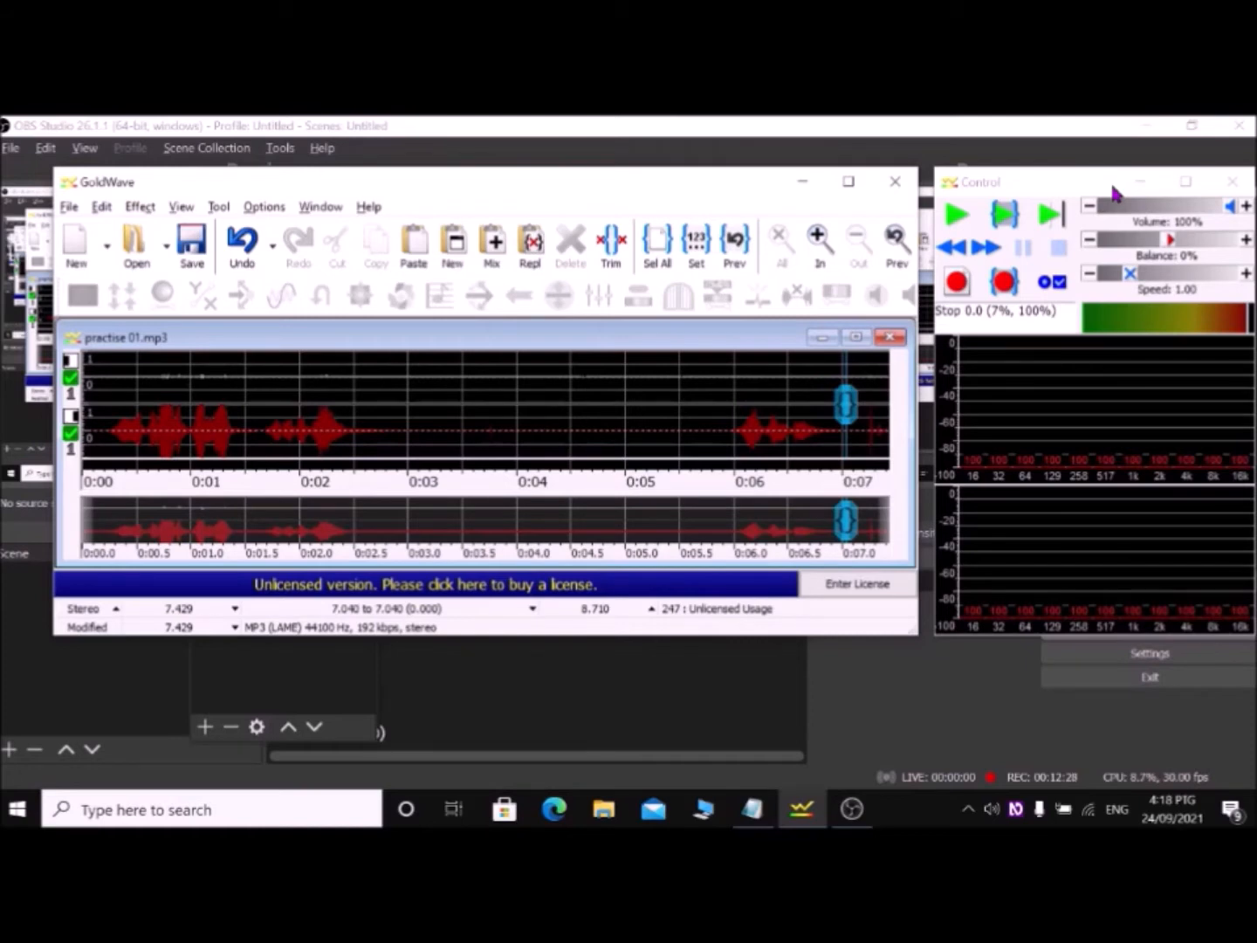
# Paste the cut section at the beginning of the recording using Paste At, and save the file
pyautogui.press('alt')
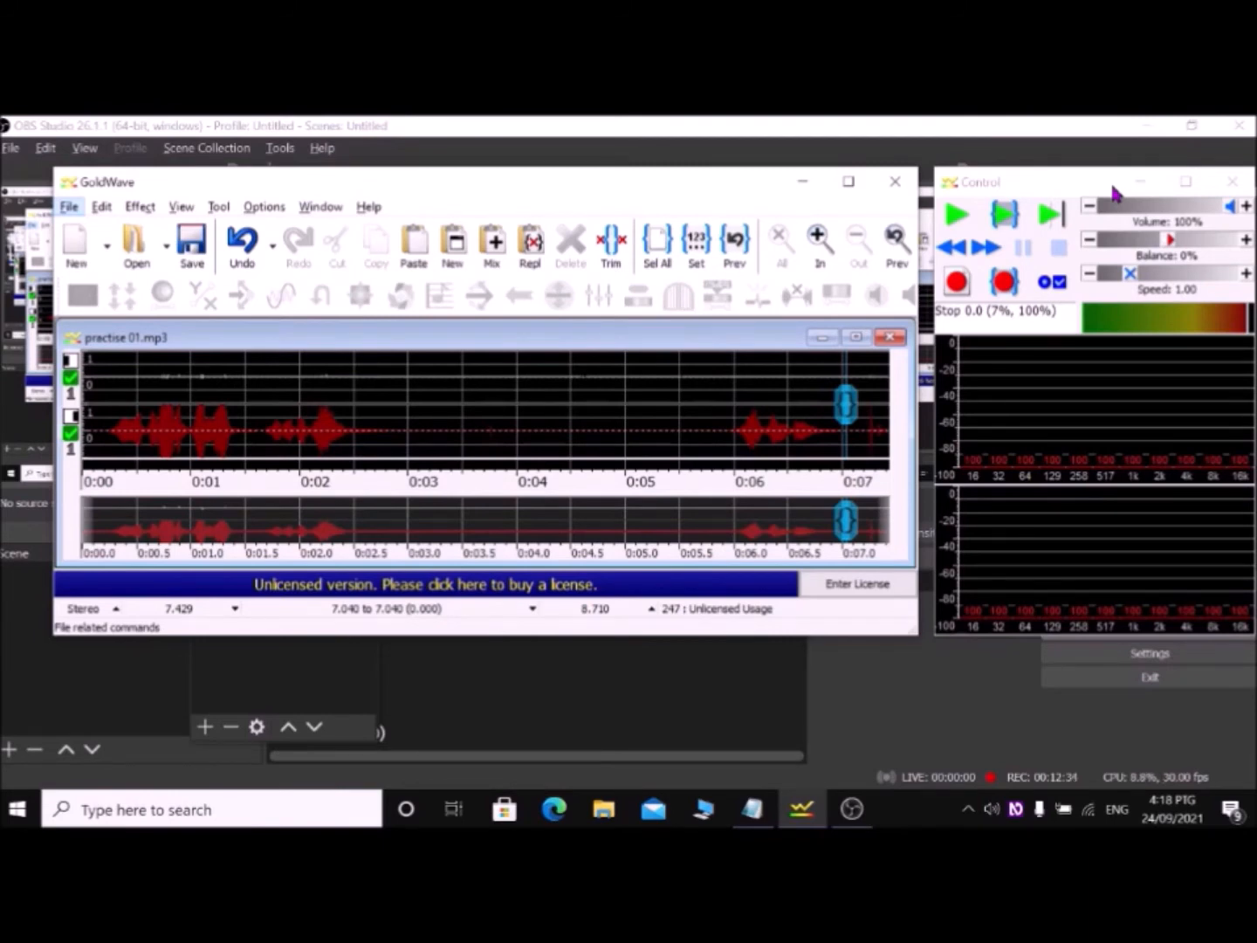
pyautogui.press('Right')
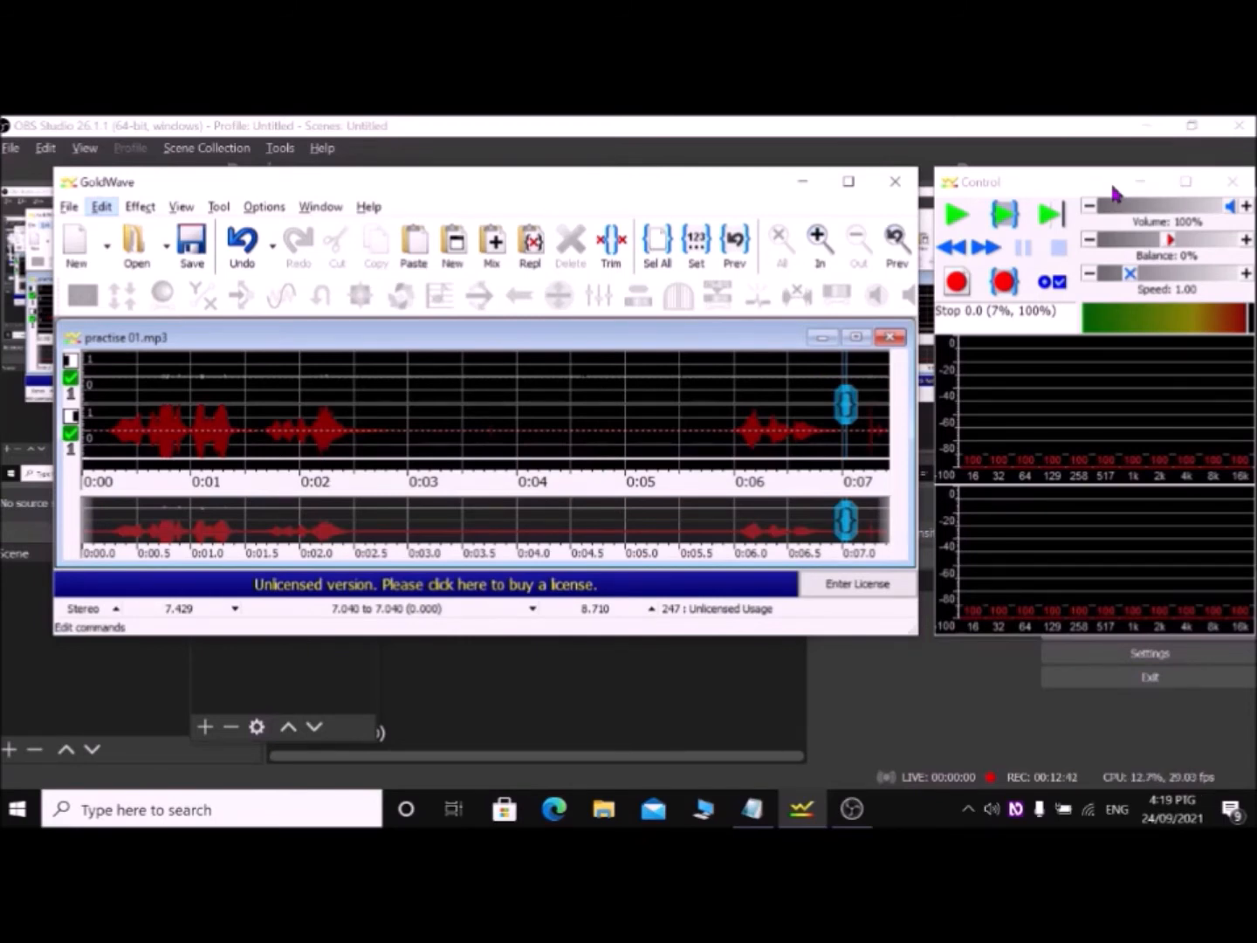
pyautogui.press('Down')
pyautogui.press('Down')
pyautogui.press('Down')
pyautogui.press('Down')
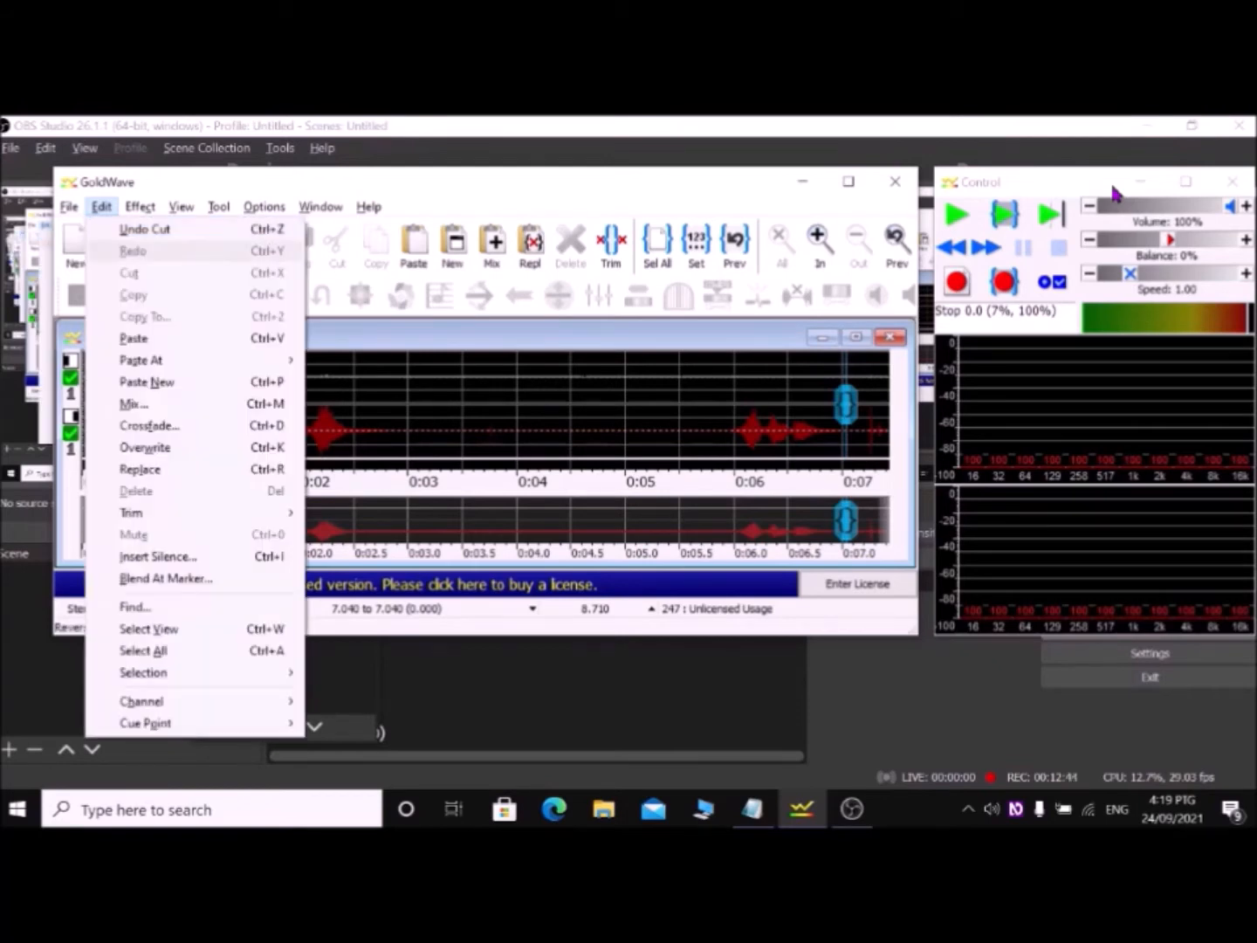
pyautogui.press('Down')
pyautogui.press('Down')
pyautogui.press('Down')
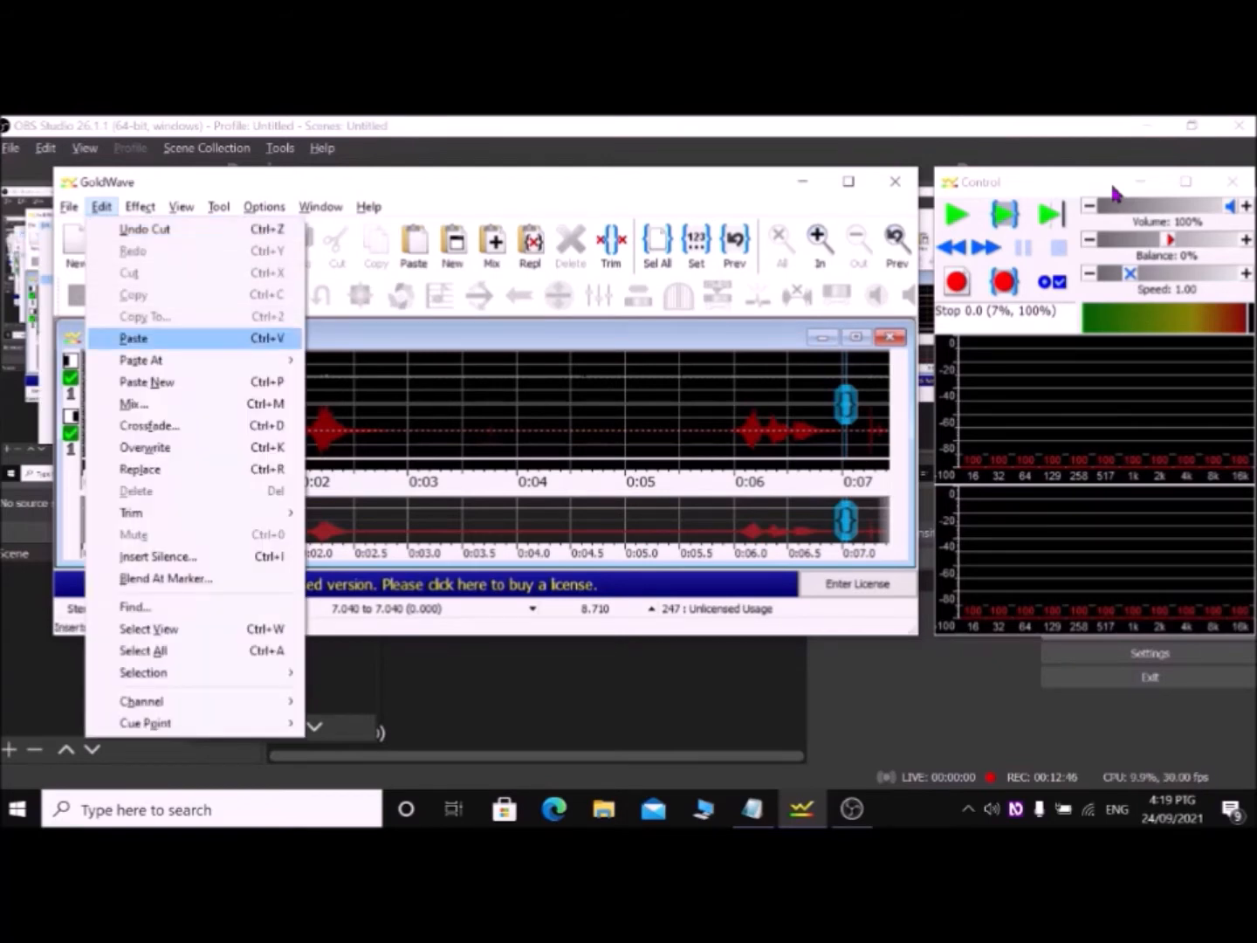
pyautogui.press('Up')
pyautogui.press('Down')
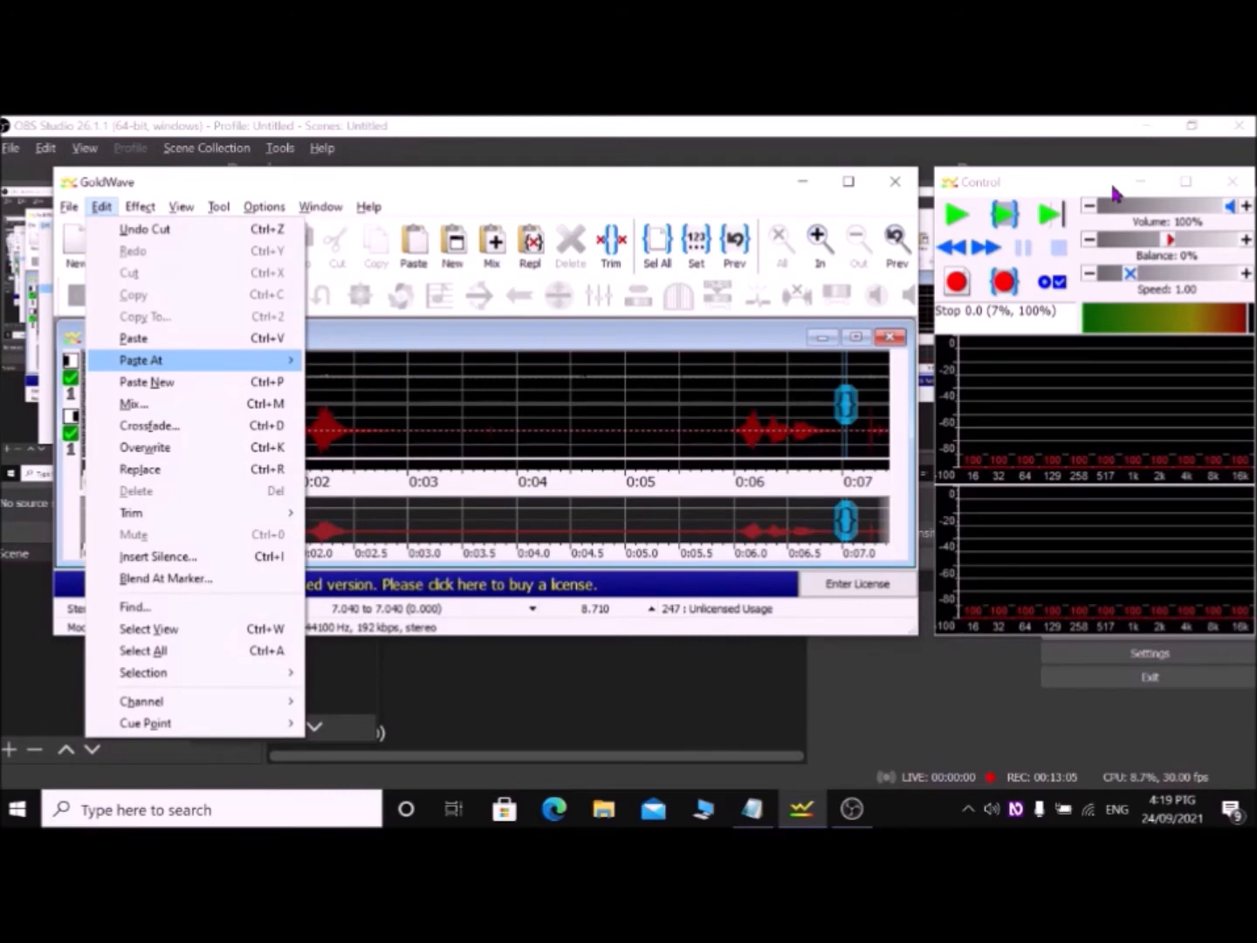
pyautogui.press('Right')
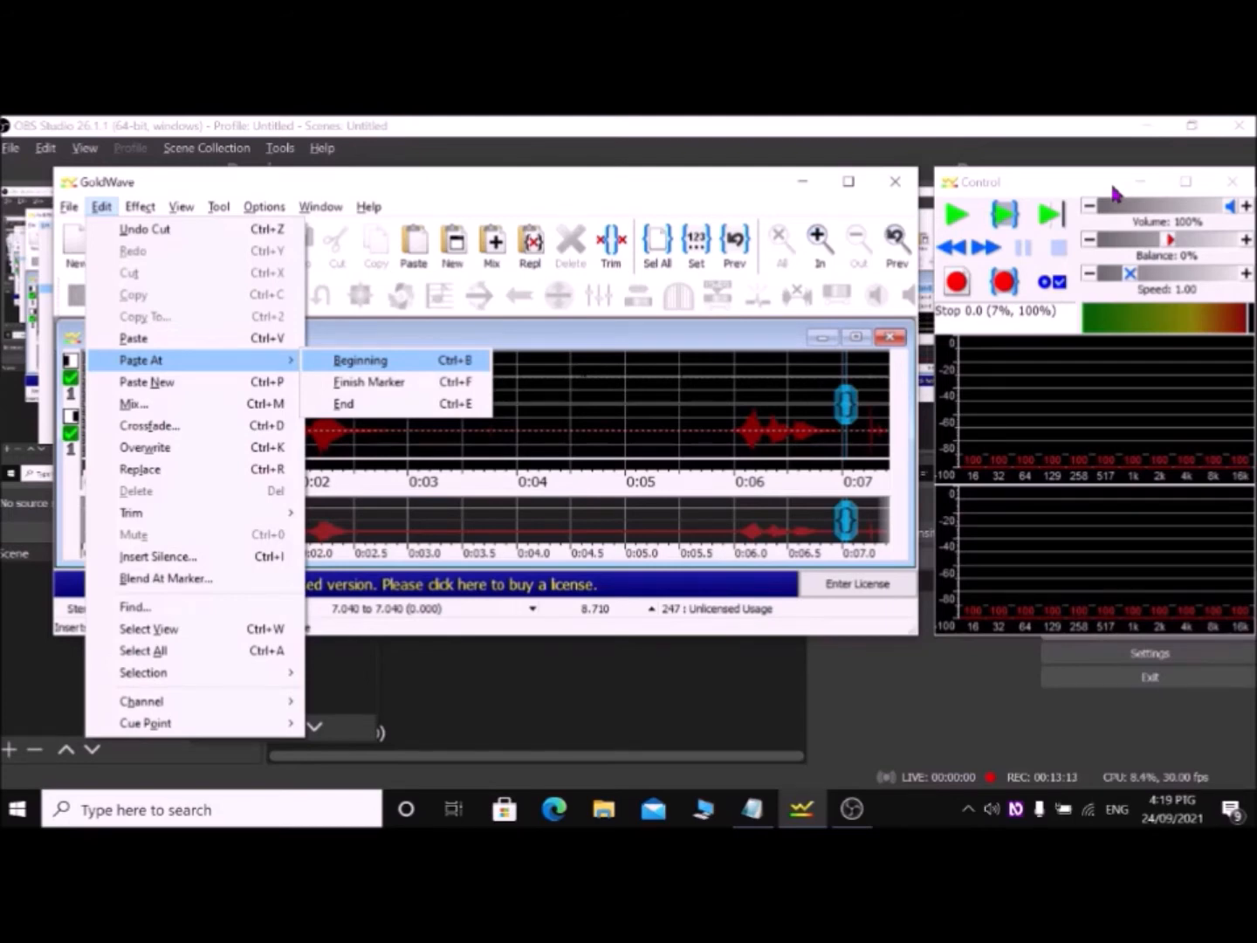
pyautogui.press('Down')
pyautogui.press('Up')
pyautogui.press('Down')
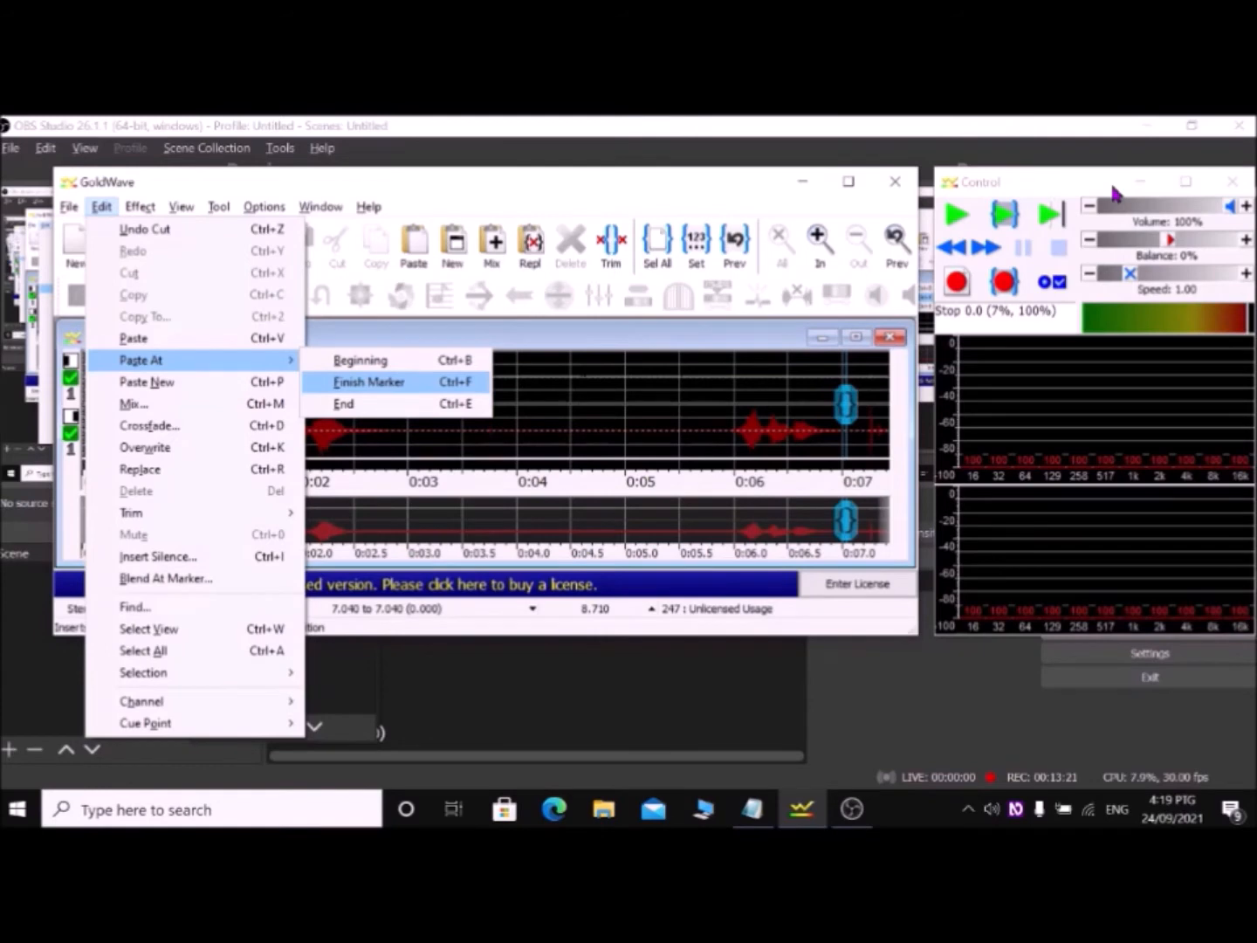
pyautogui.press('Down')
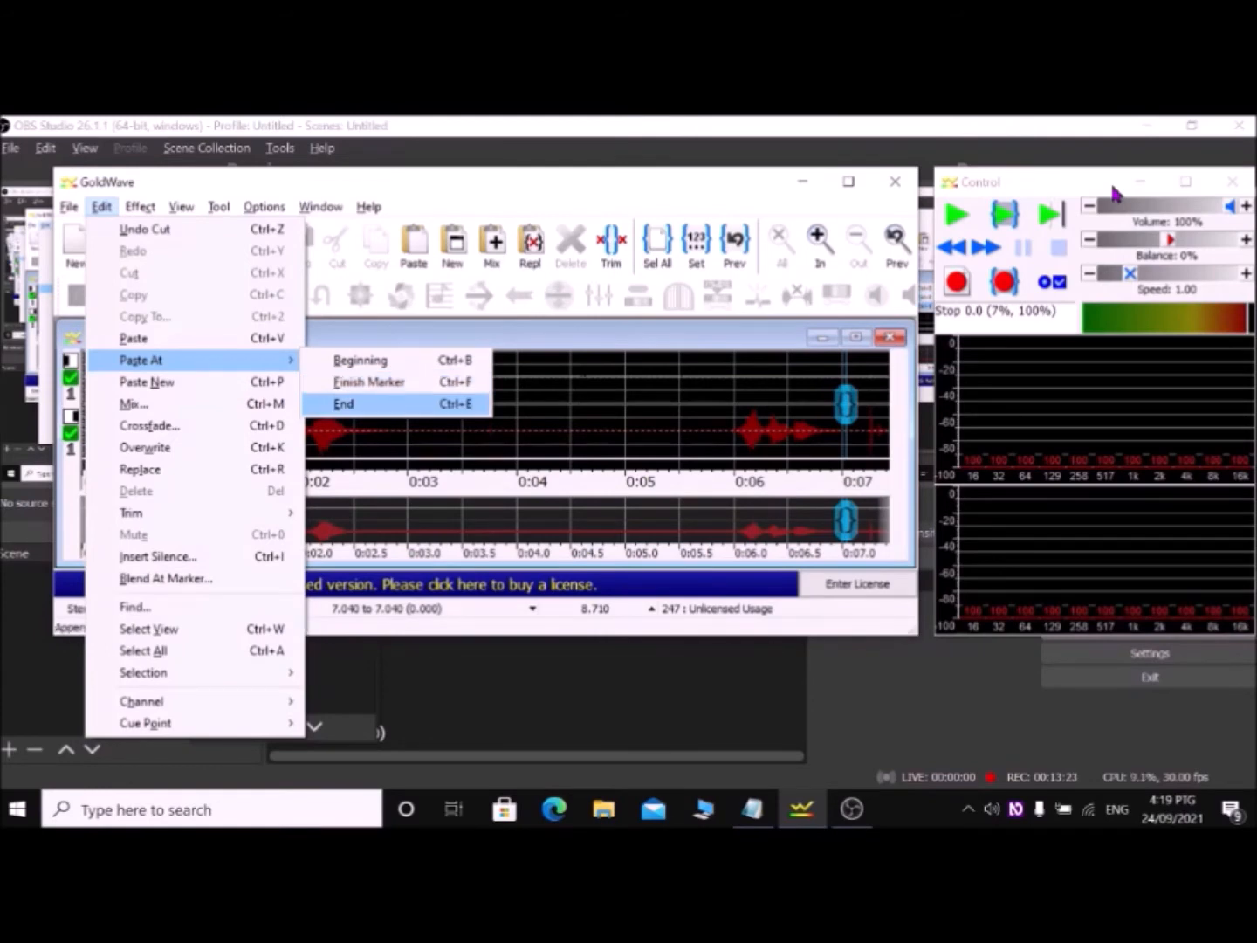
pyautogui.press('Down')
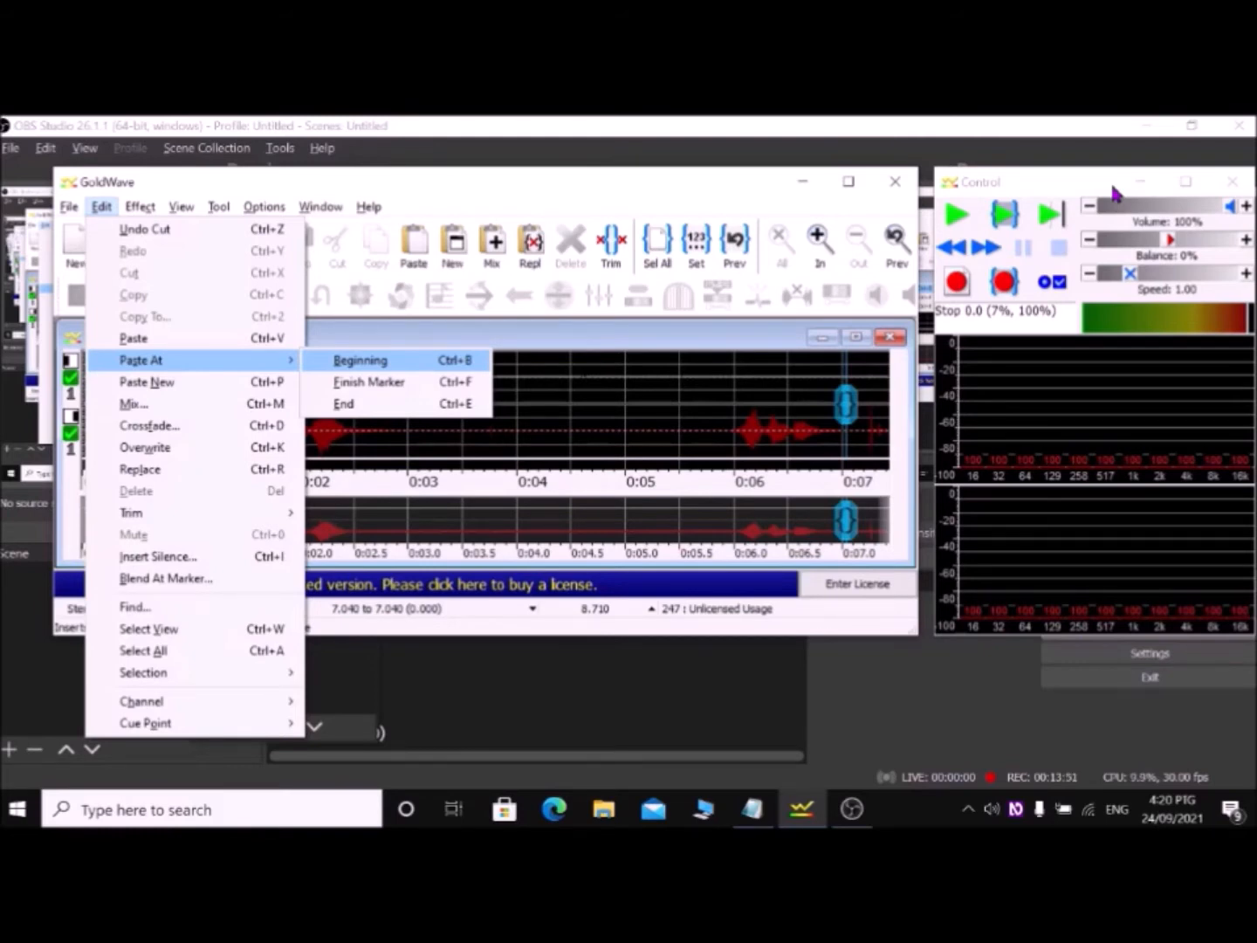
pyautogui.press('Down')
pyautogui.press('Down')
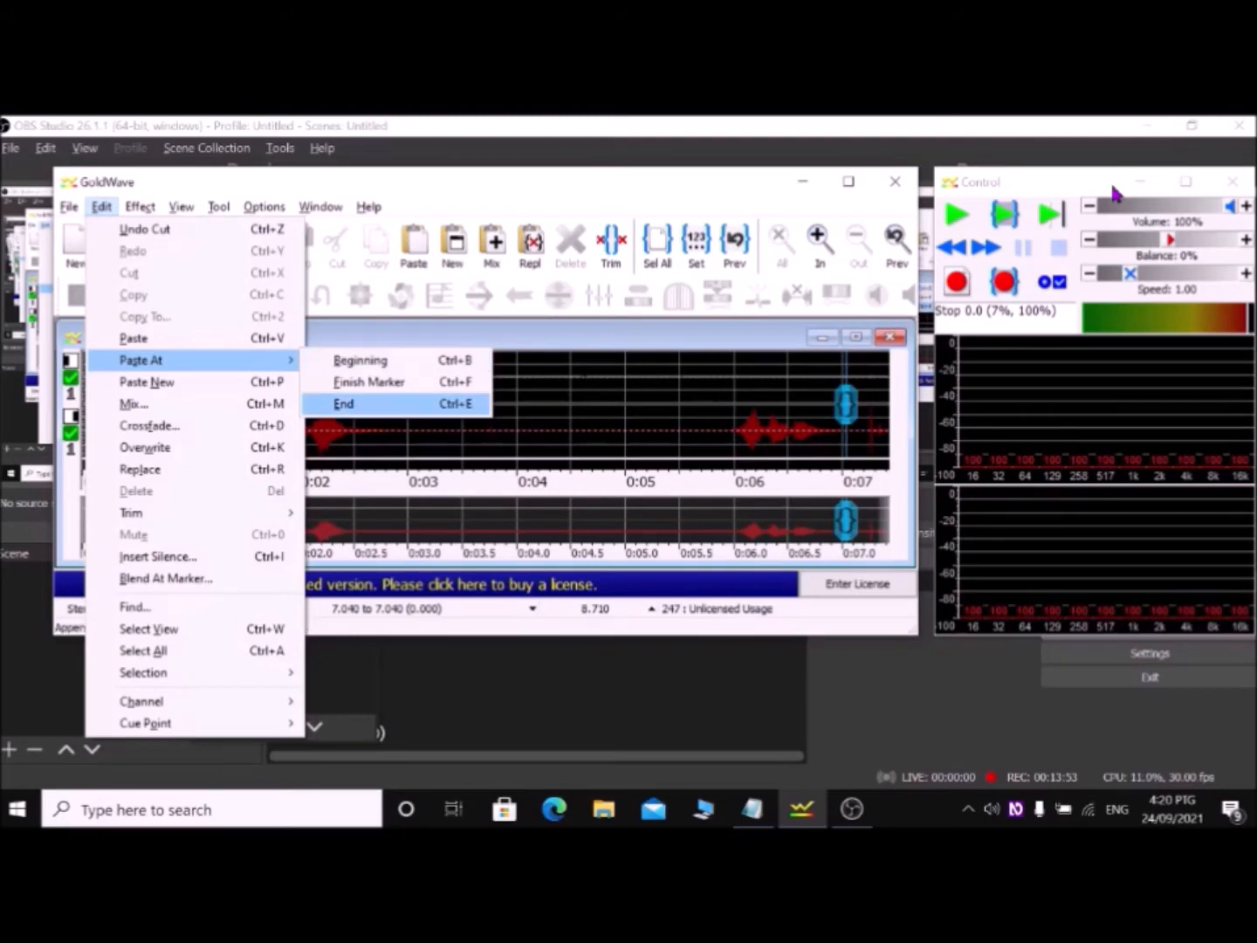
pyautogui.press('Up')
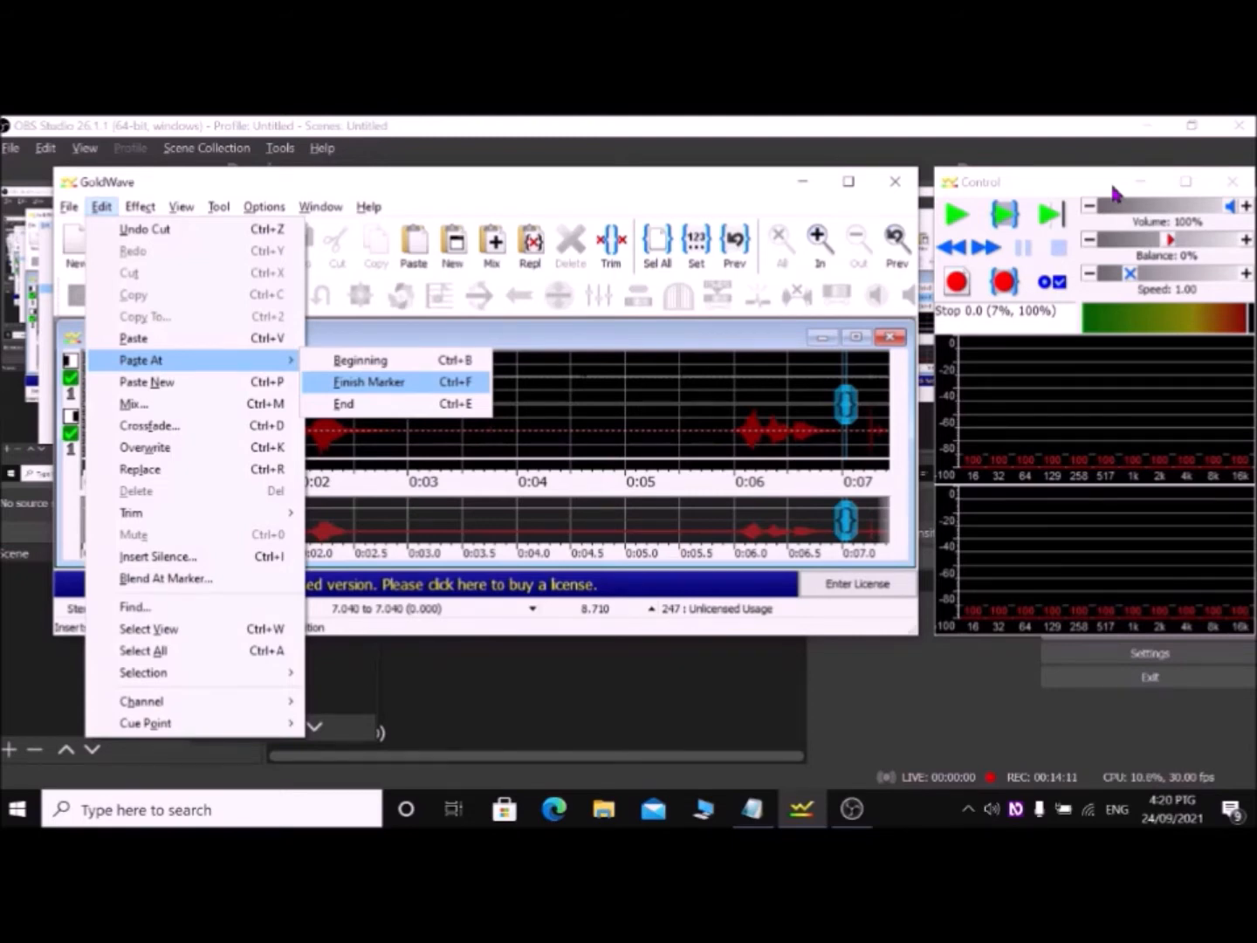
pyautogui.press('Up')
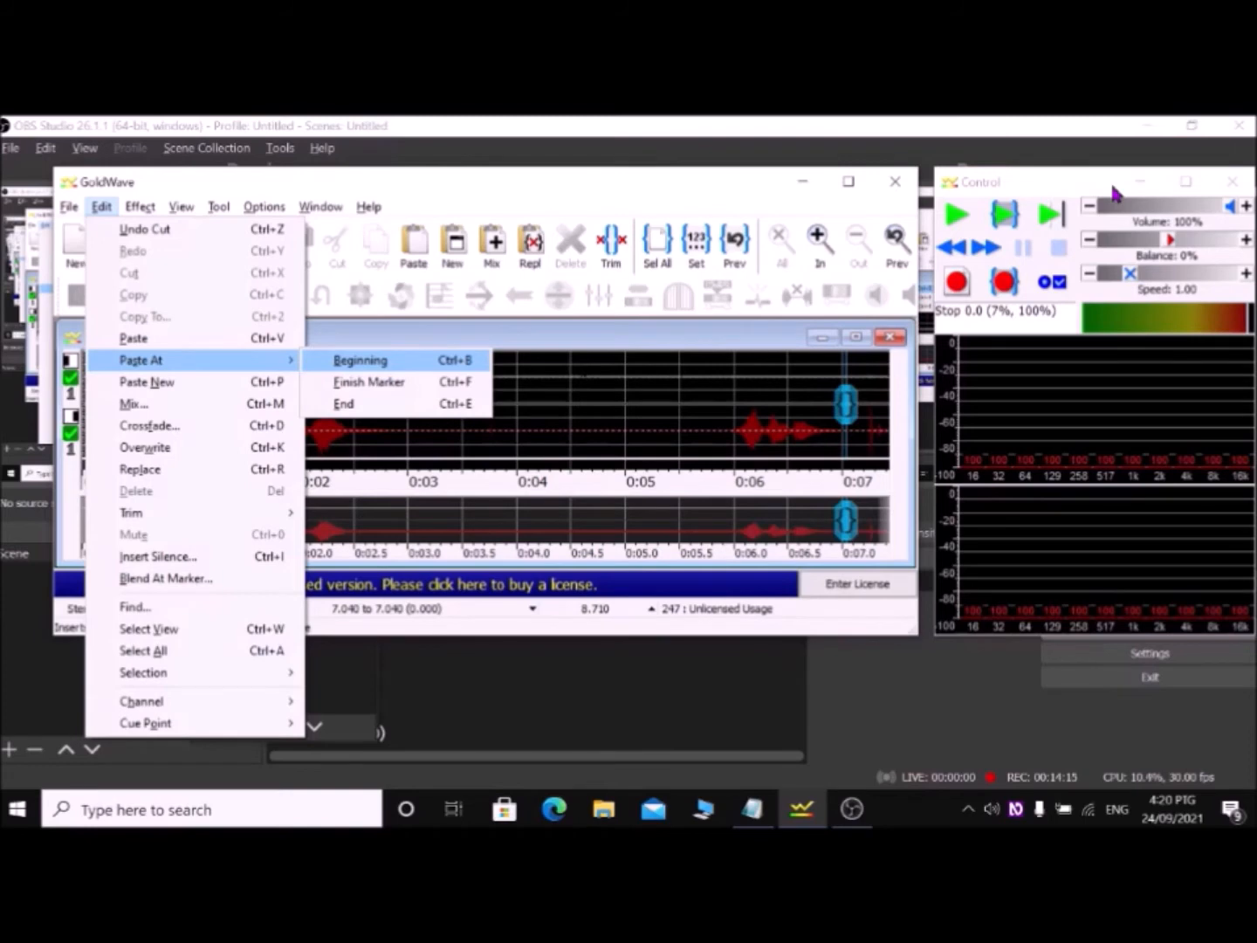
pyautogui.press('Return')
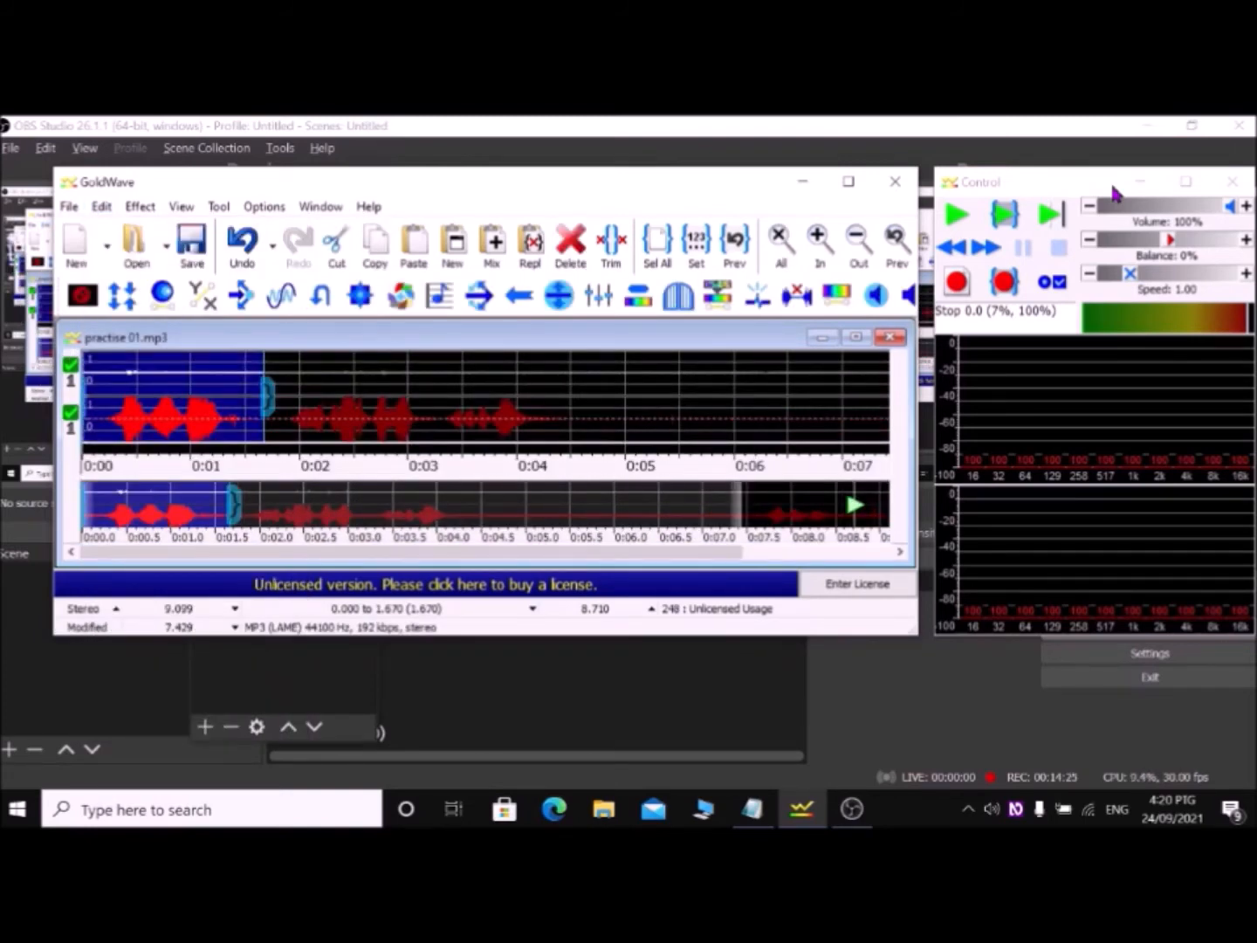
pyautogui.hotkey('ctrl', 's')
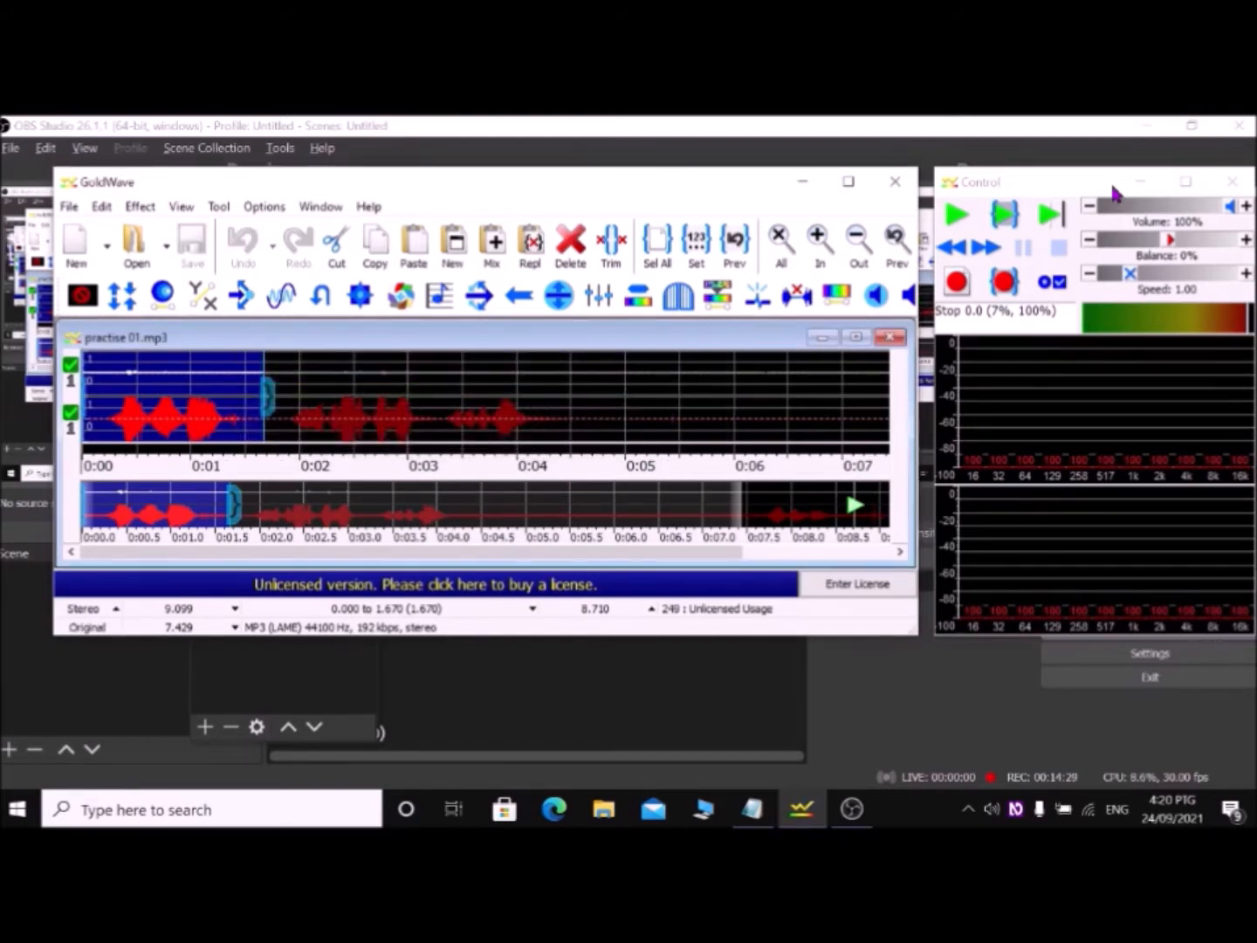
# Play the recording to locate the final phrase, then select and cut the section from about 7.31 s to about 8.71 s
pyautogui.press('space')
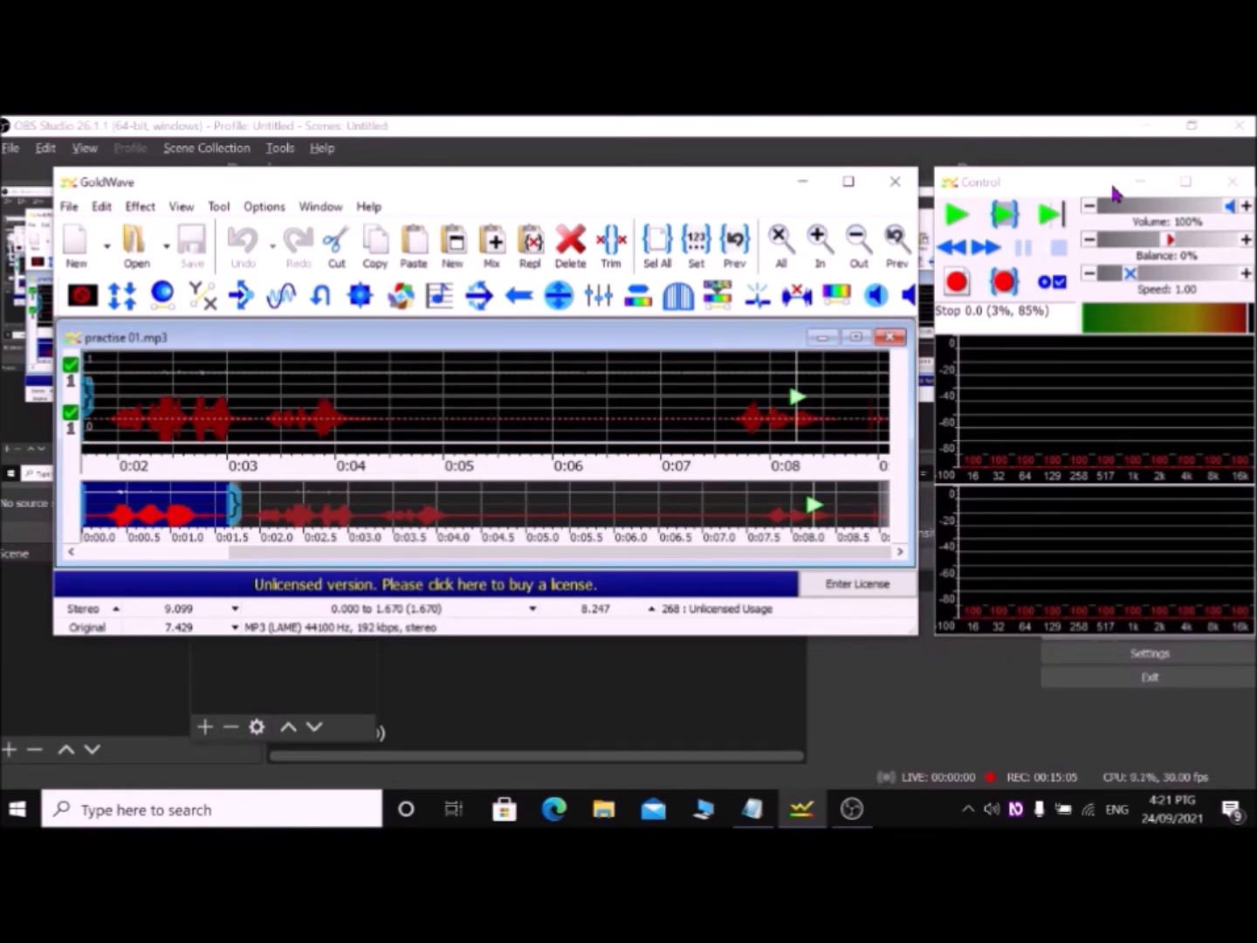
pyautogui.press('space')
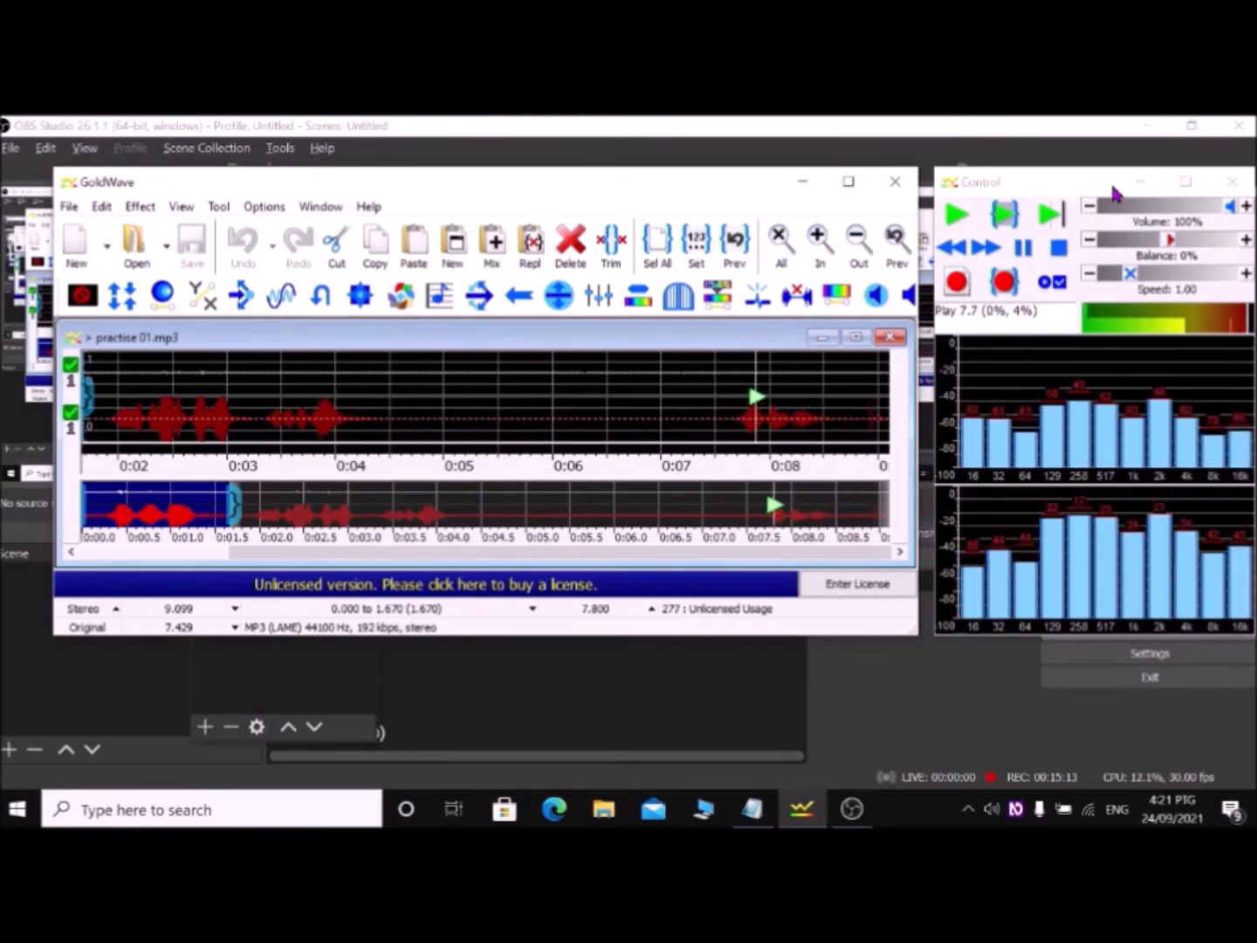
pyautogui.press('F4')
pyautogui.press('F8')
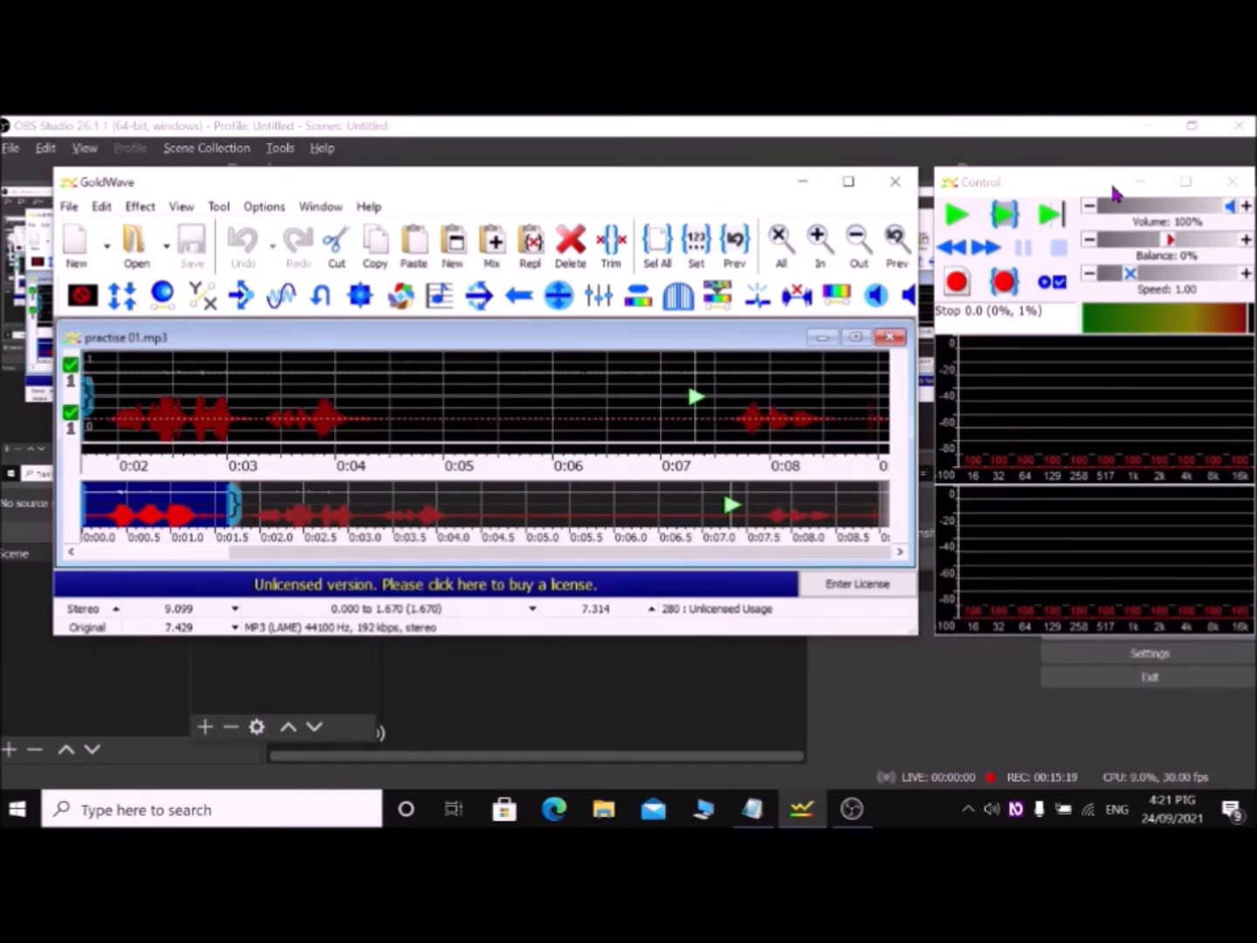
pyautogui.press('[')
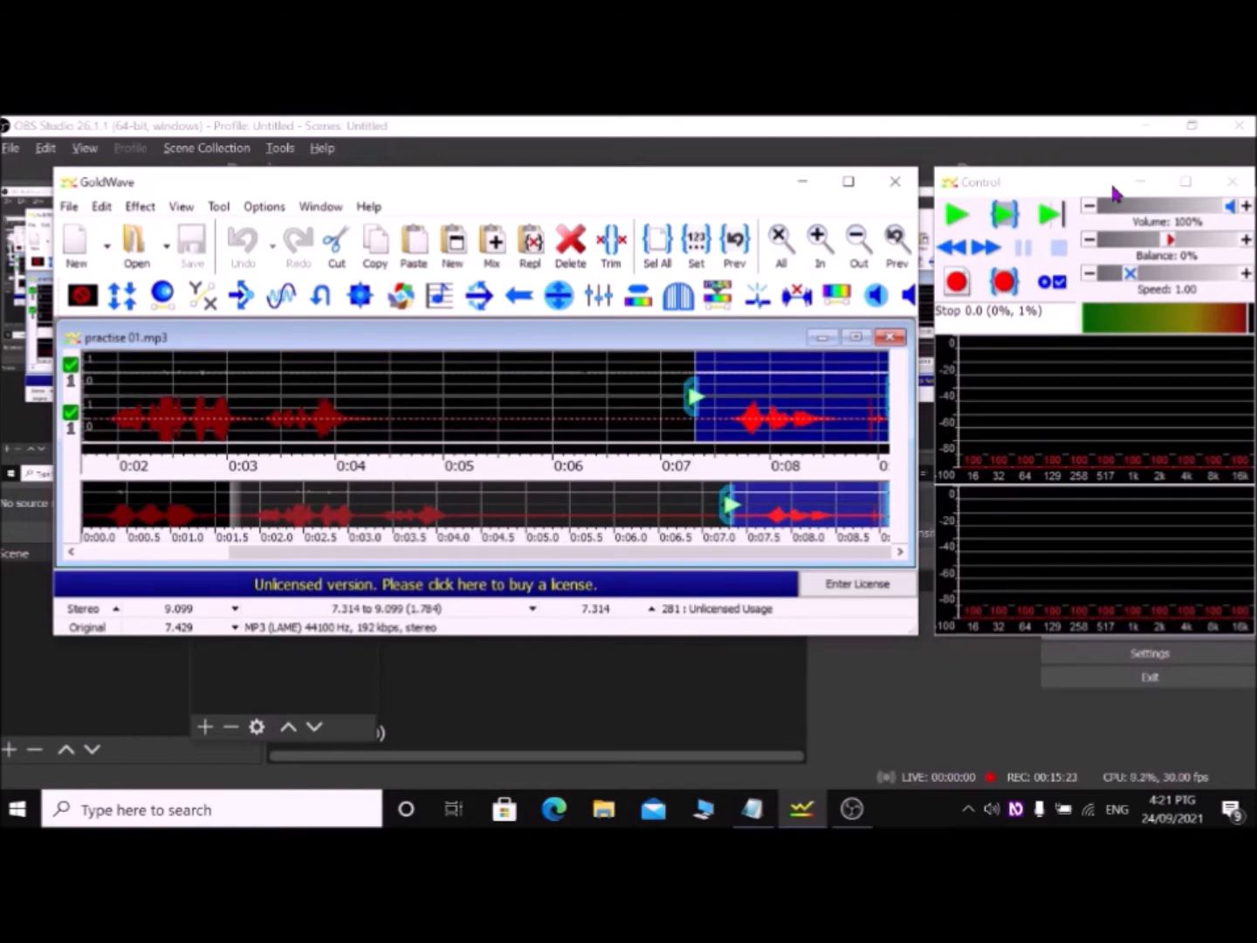
pyautogui.press('space')
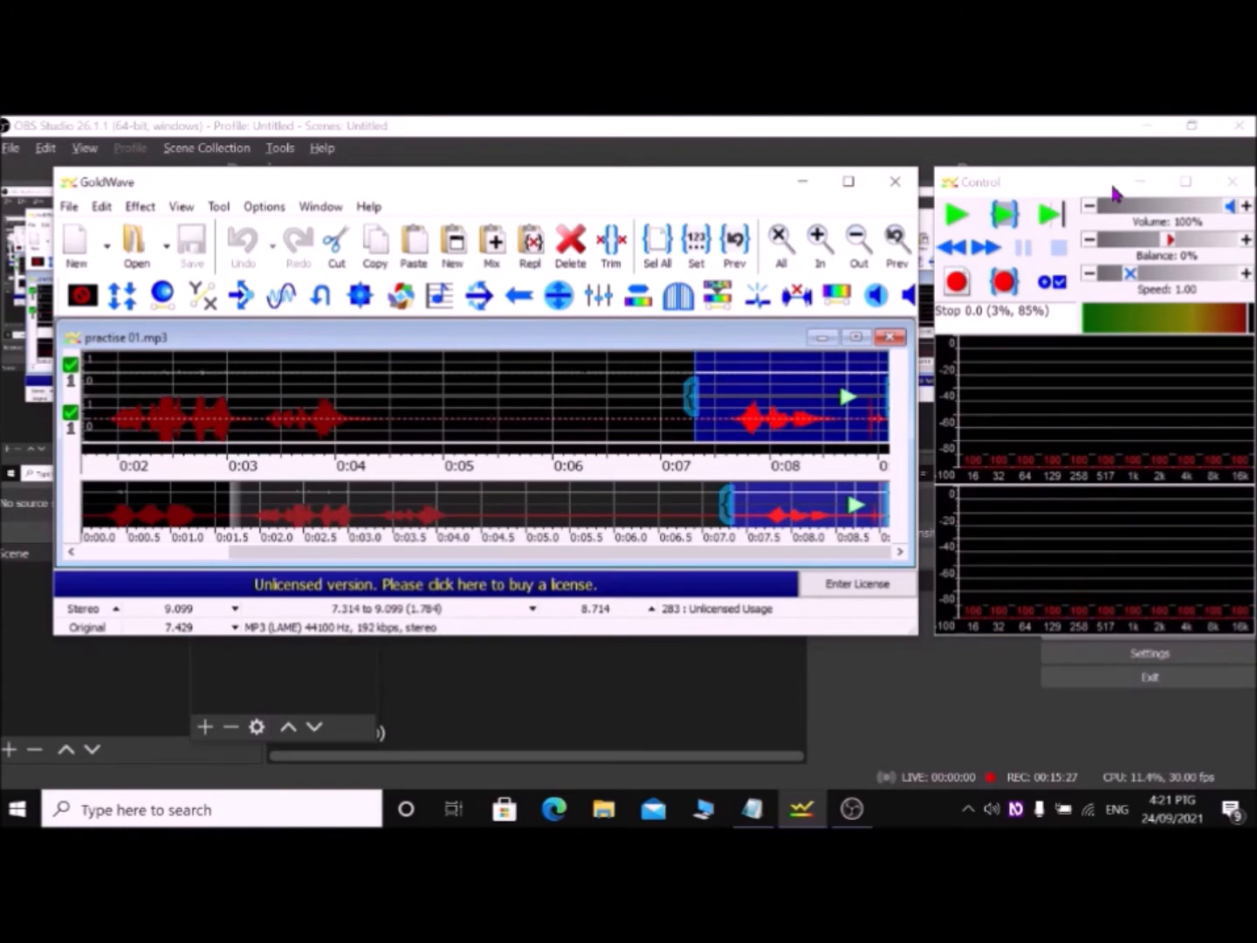
pyautogui.press(']')
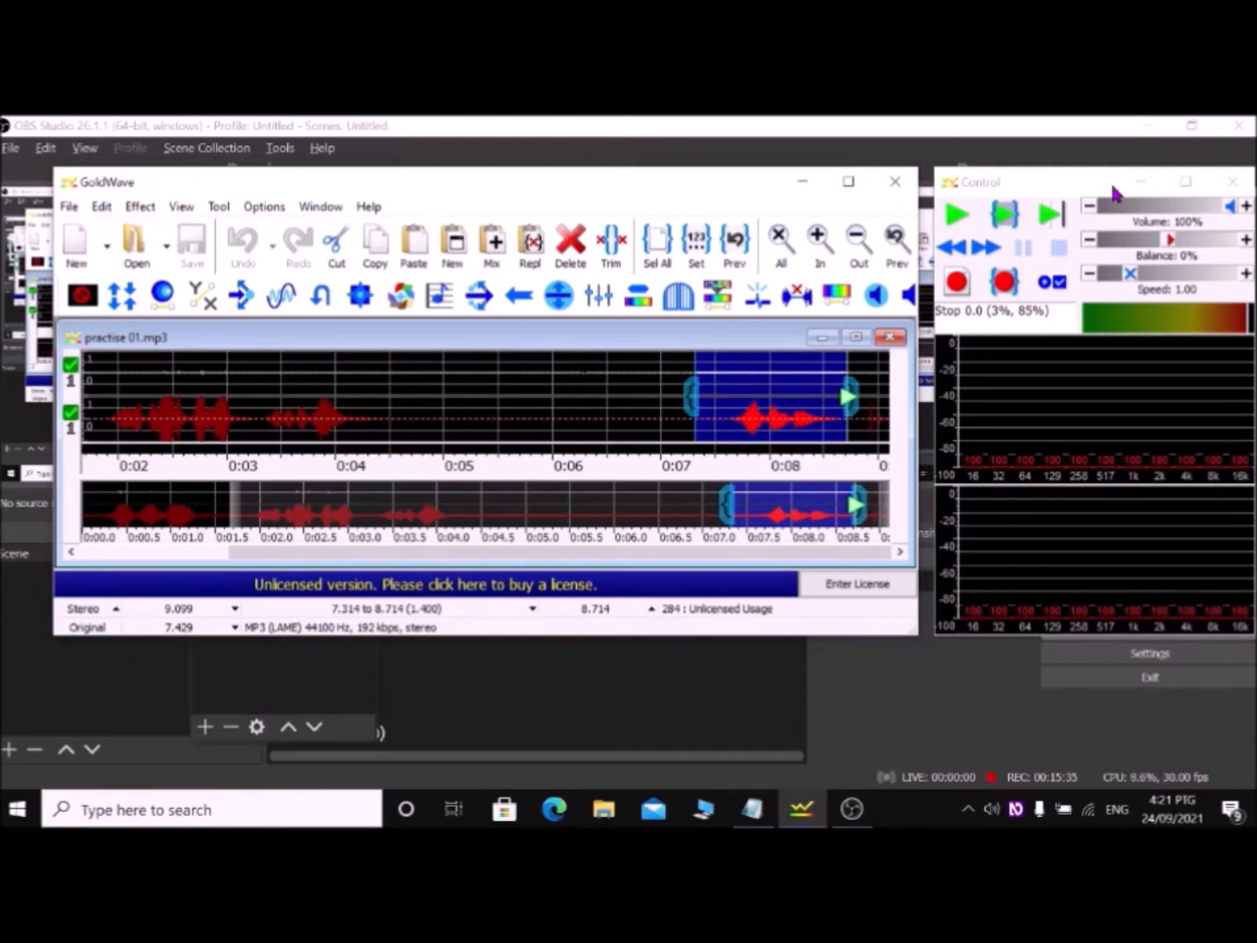
pyautogui.press('Delete')
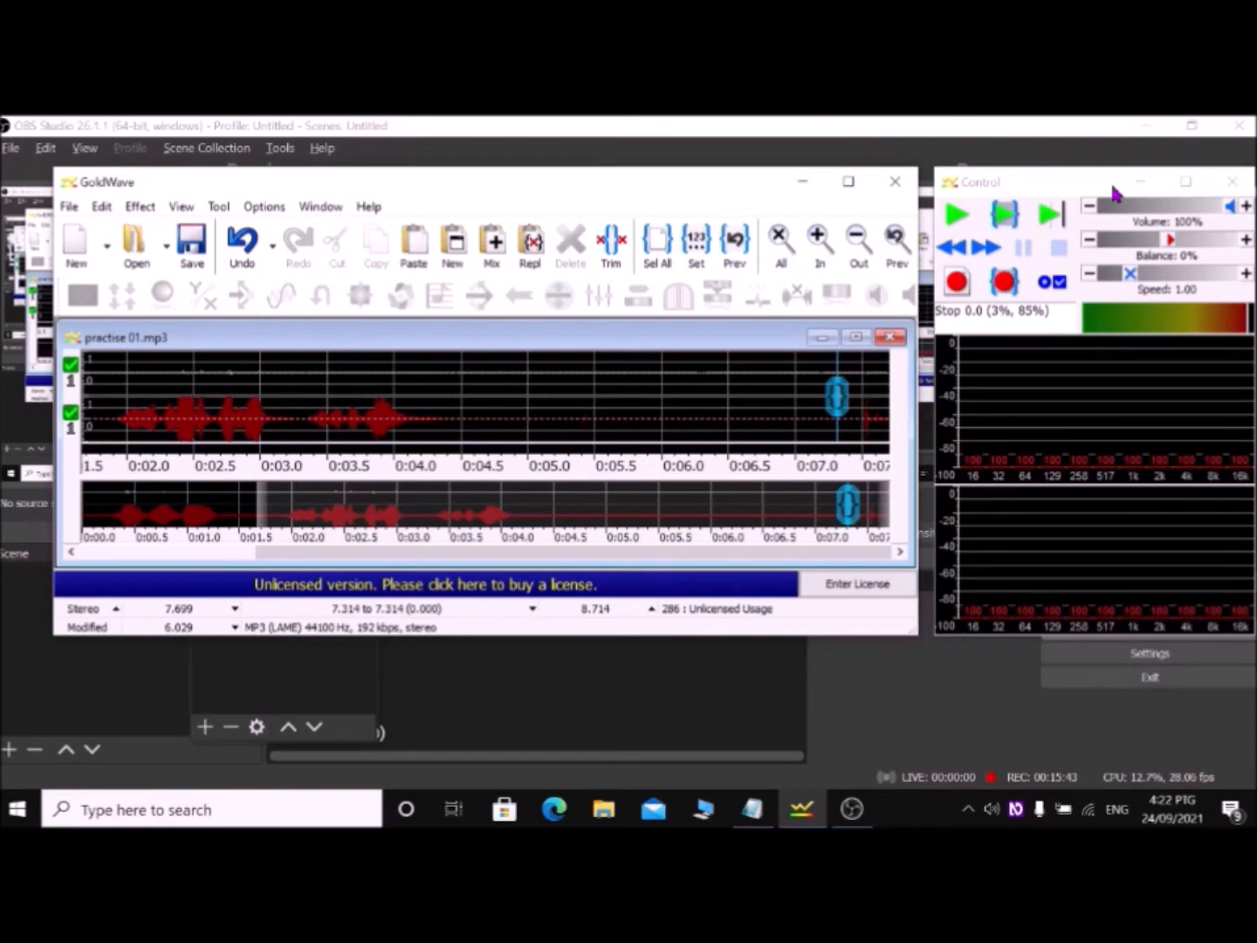
# Place the finish marker at about 1.57 s, just after the first phrase, and paste the cut section at the finish marker
pyautogui.press('space')
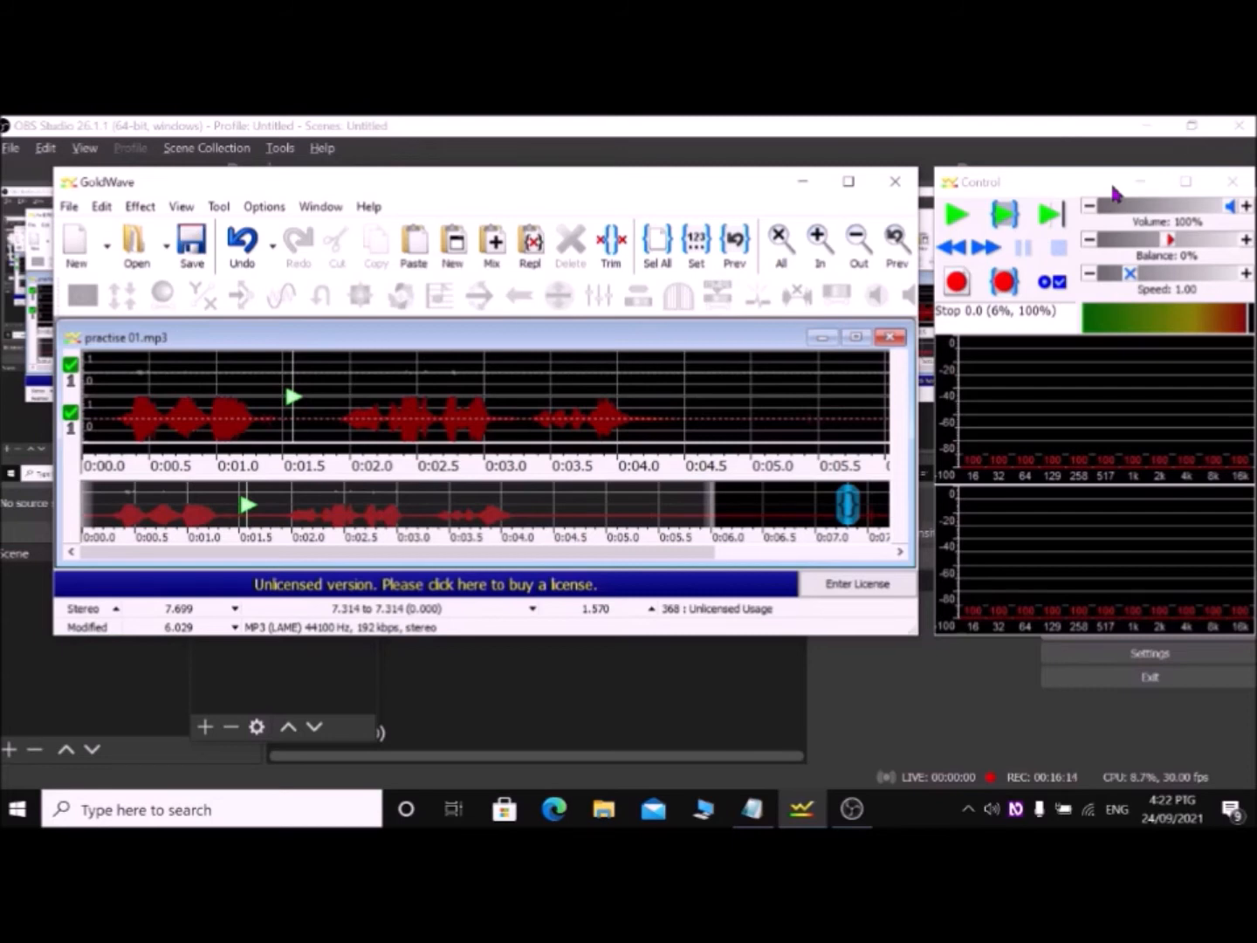
pyautogui.press(']')
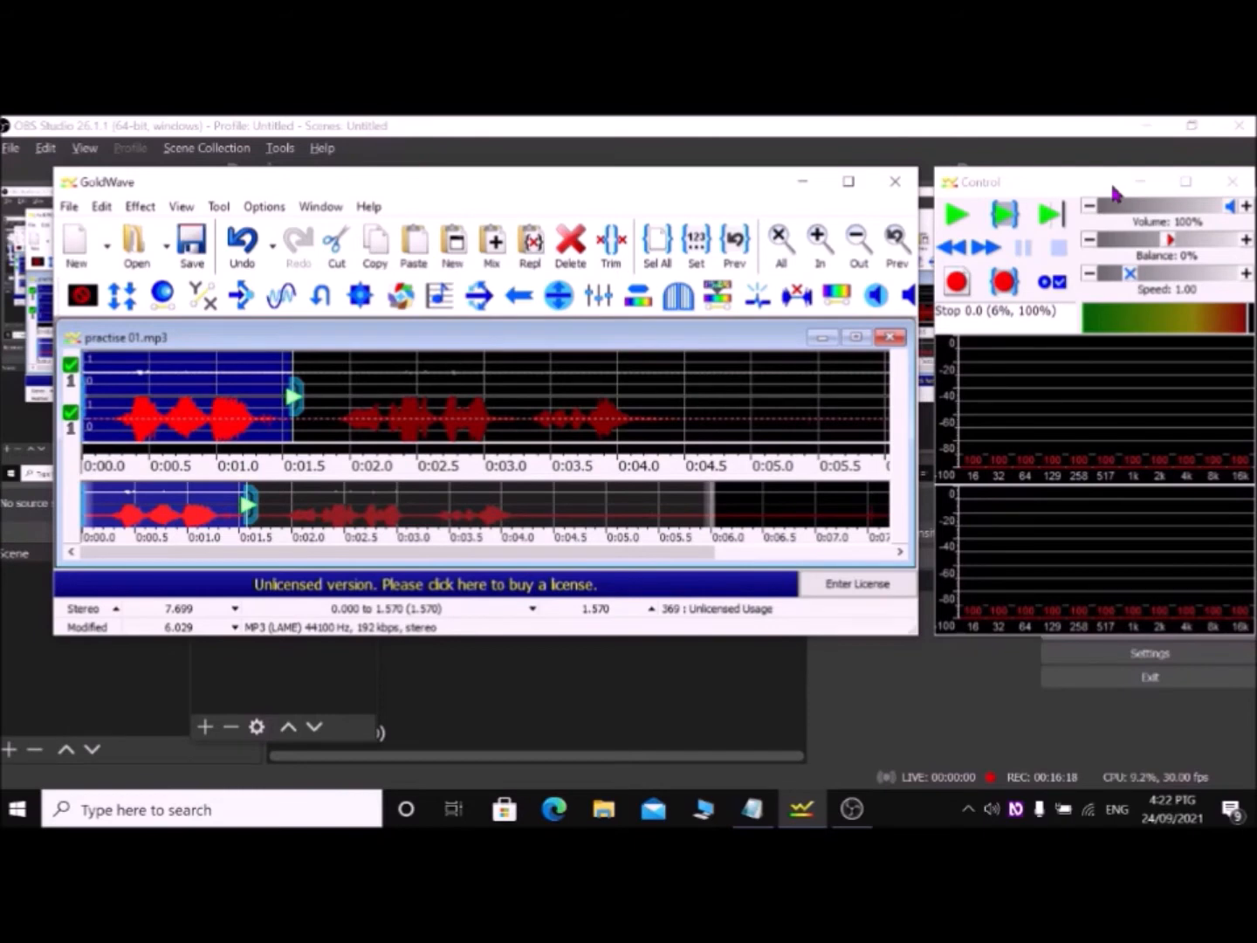
pyautogui.press('alt')
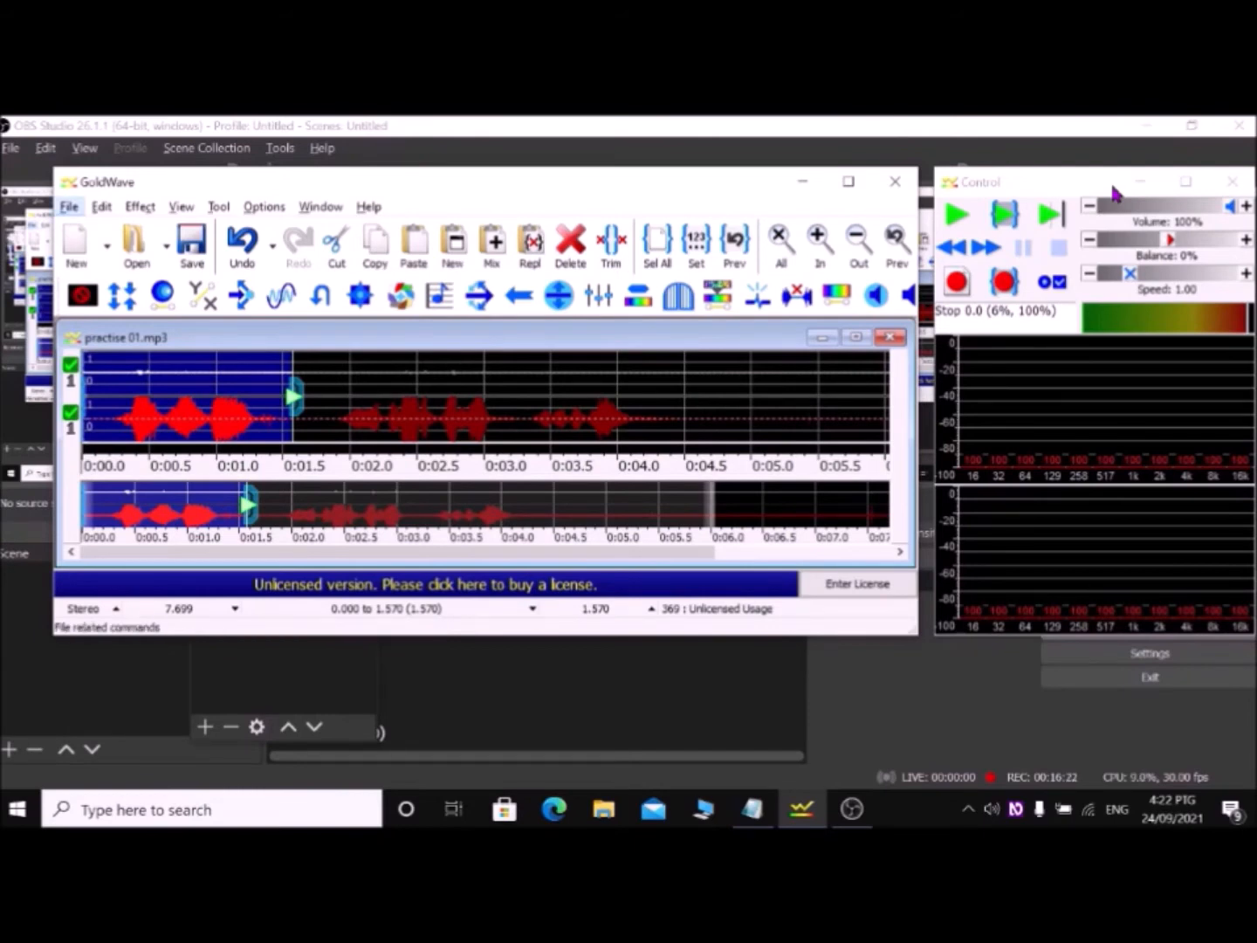
pyautogui.press('Right')
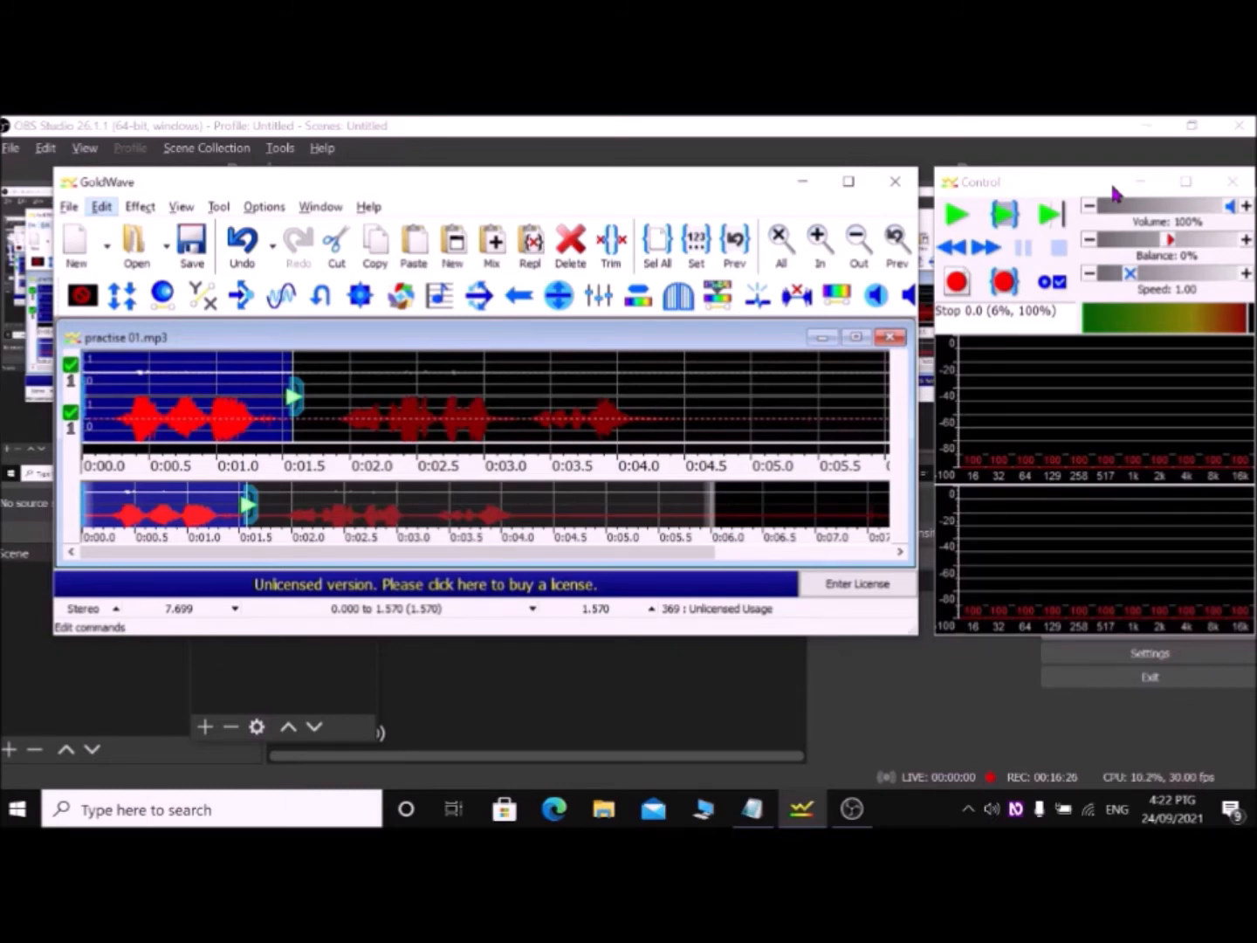
pyautogui.press('Down')
pyautogui.press('Down')
pyautogui.press('Down')
pyautogui.press('Down')
pyautogui.press('Down')
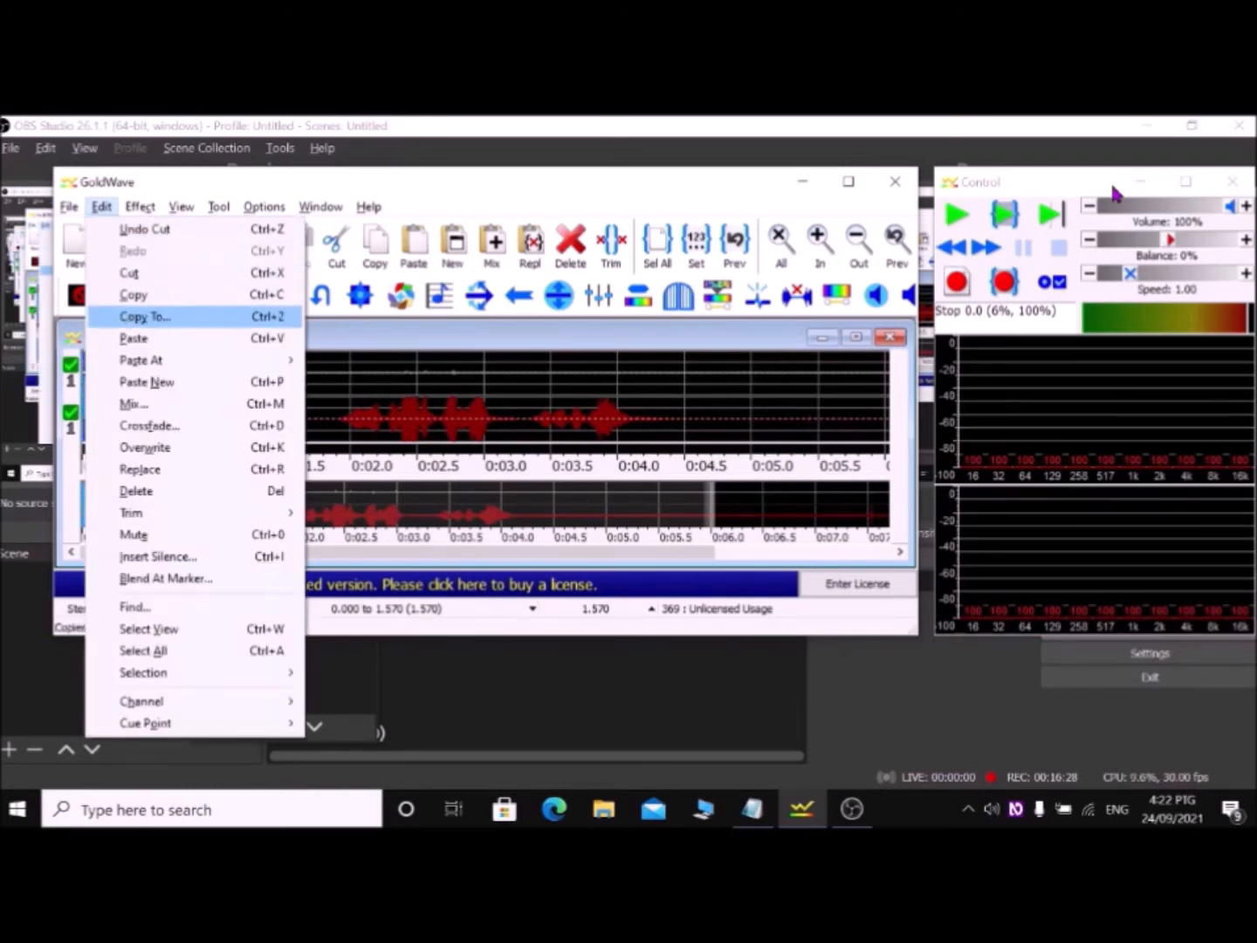
pyautogui.press('Down')
pyautogui.press('Down')
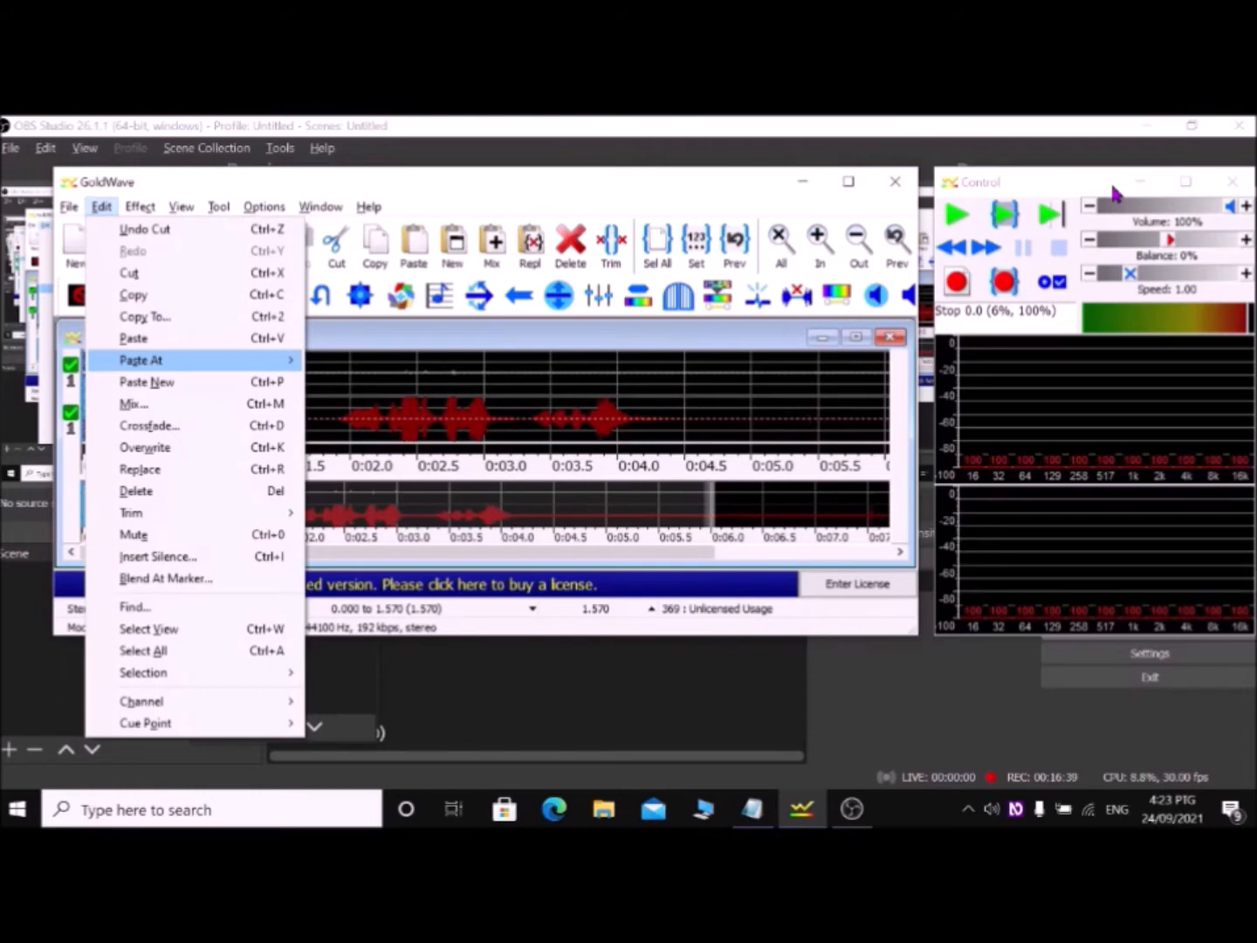
pyautogui.press('Right')
pyautogui.press('Down')
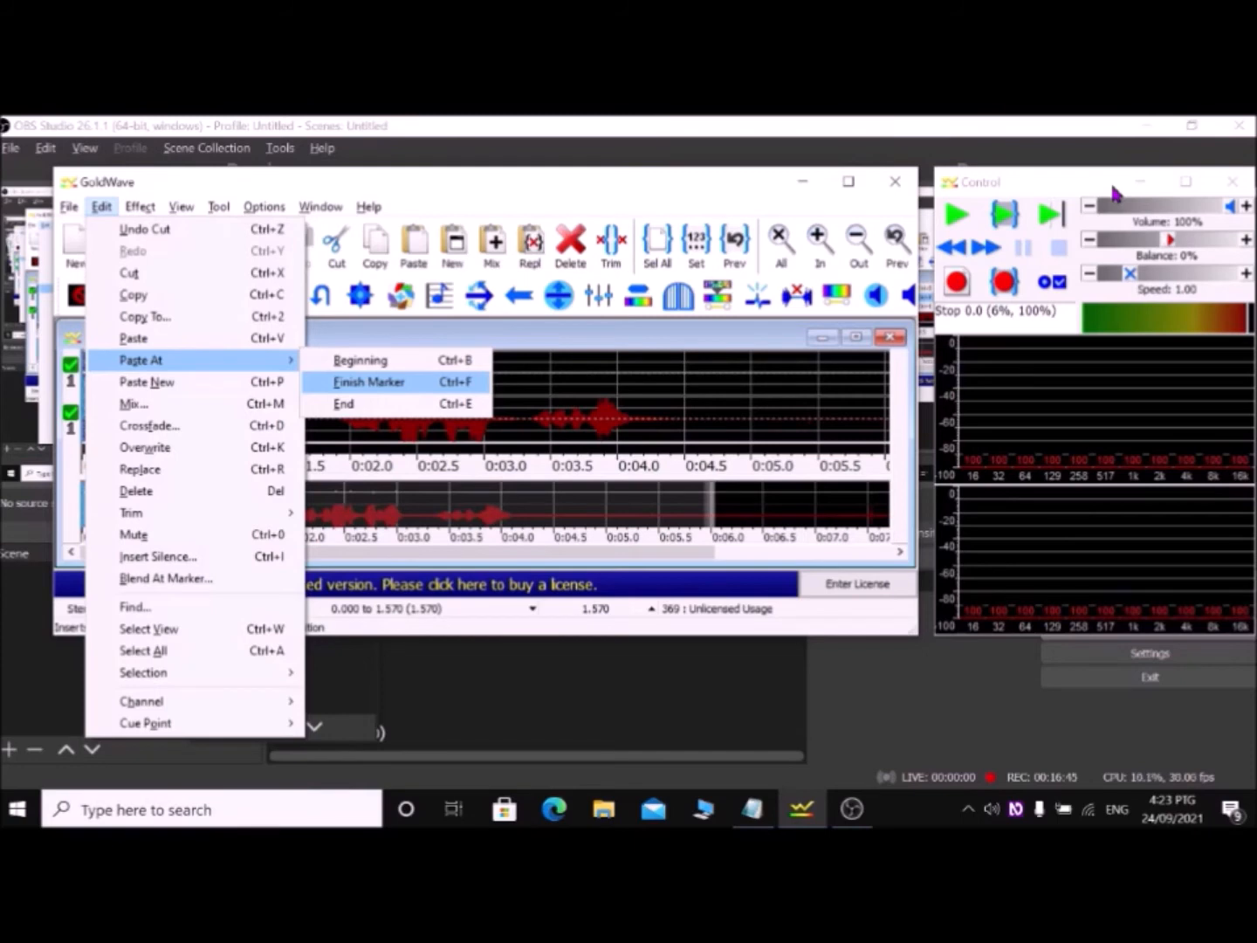
pyautogui.press('Return')
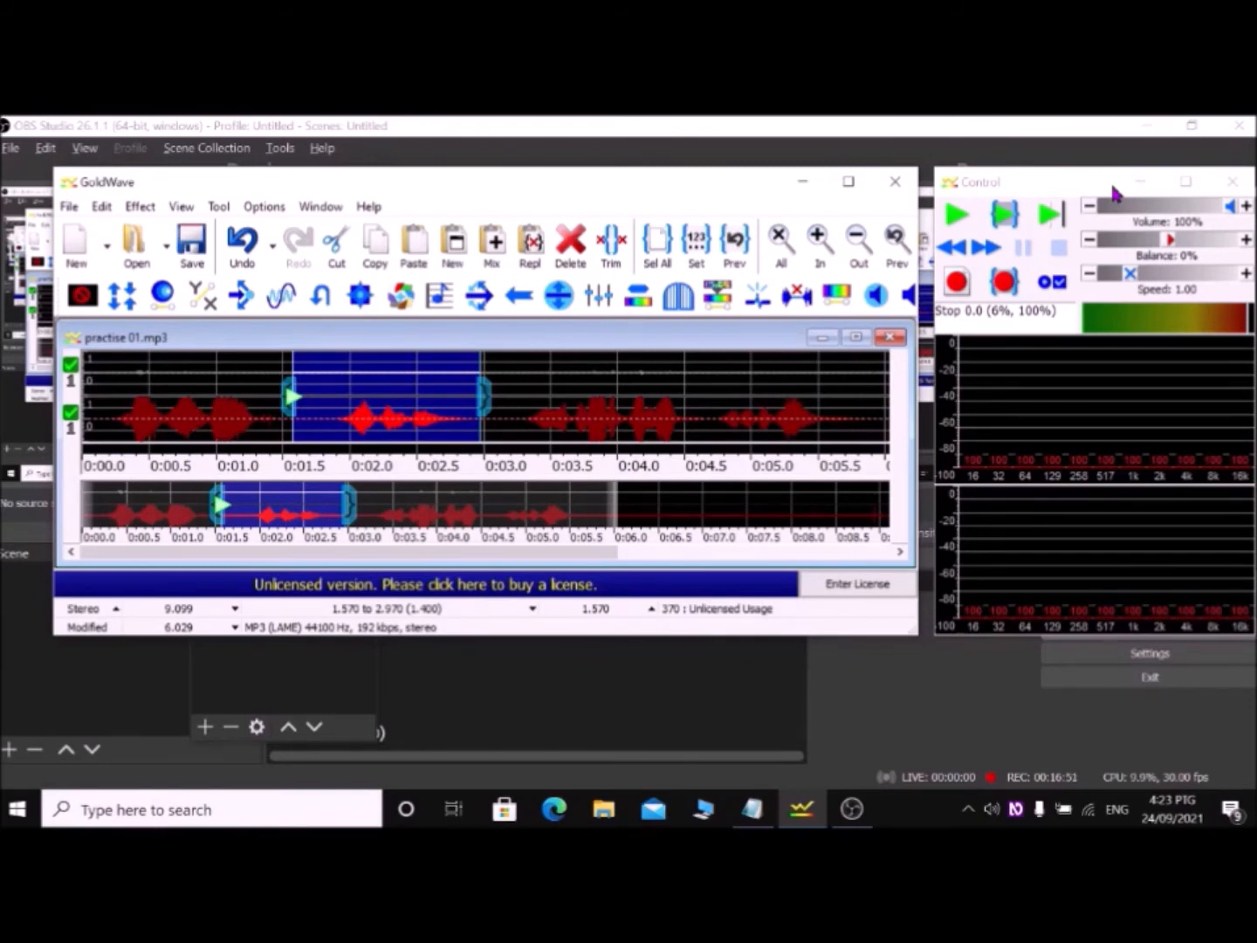
# Save the recording and play it back to check the new phrase order
pyautogui.hotkey('ctrl', 's')
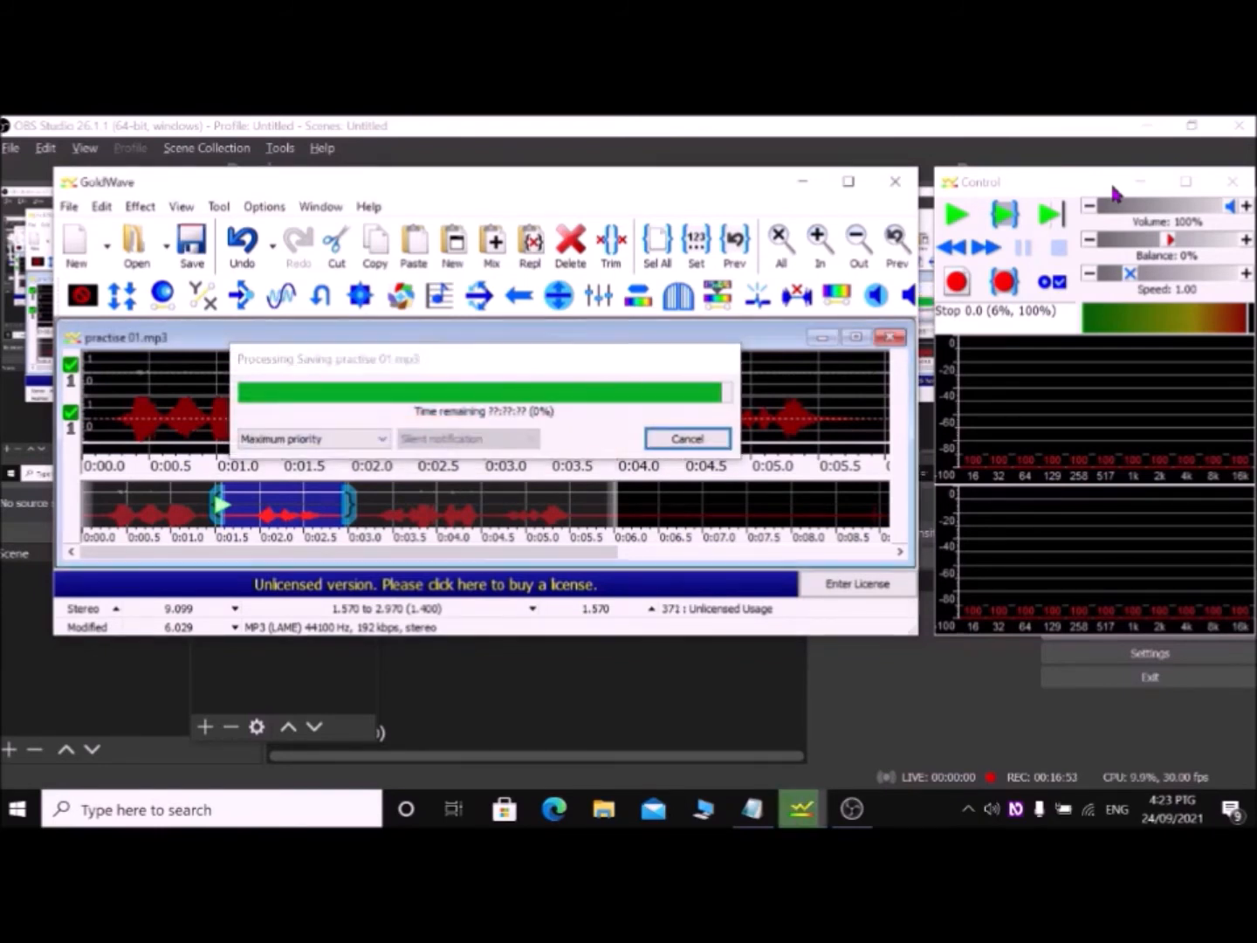
pyautogui.press('space')
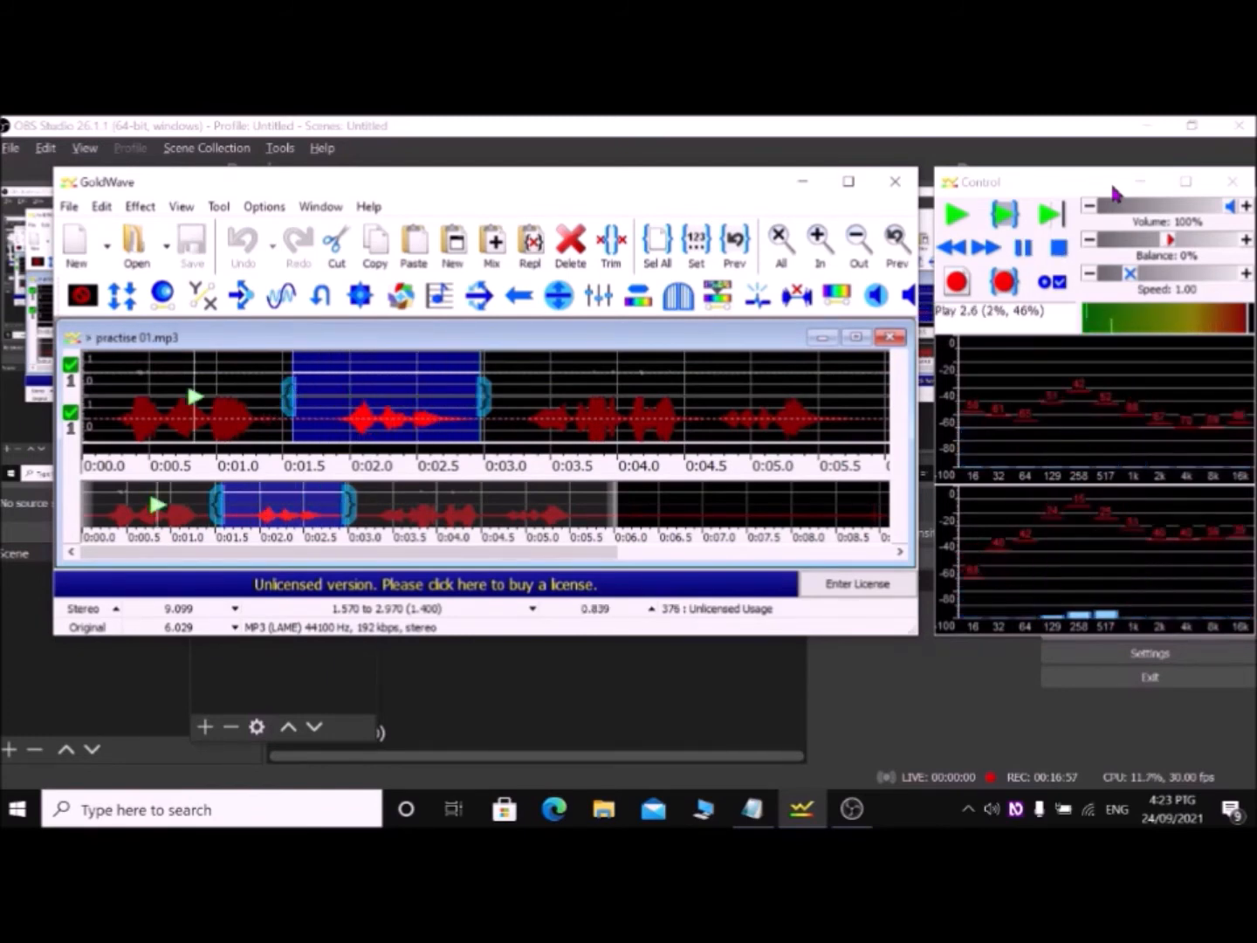
pyautogui.press('space')
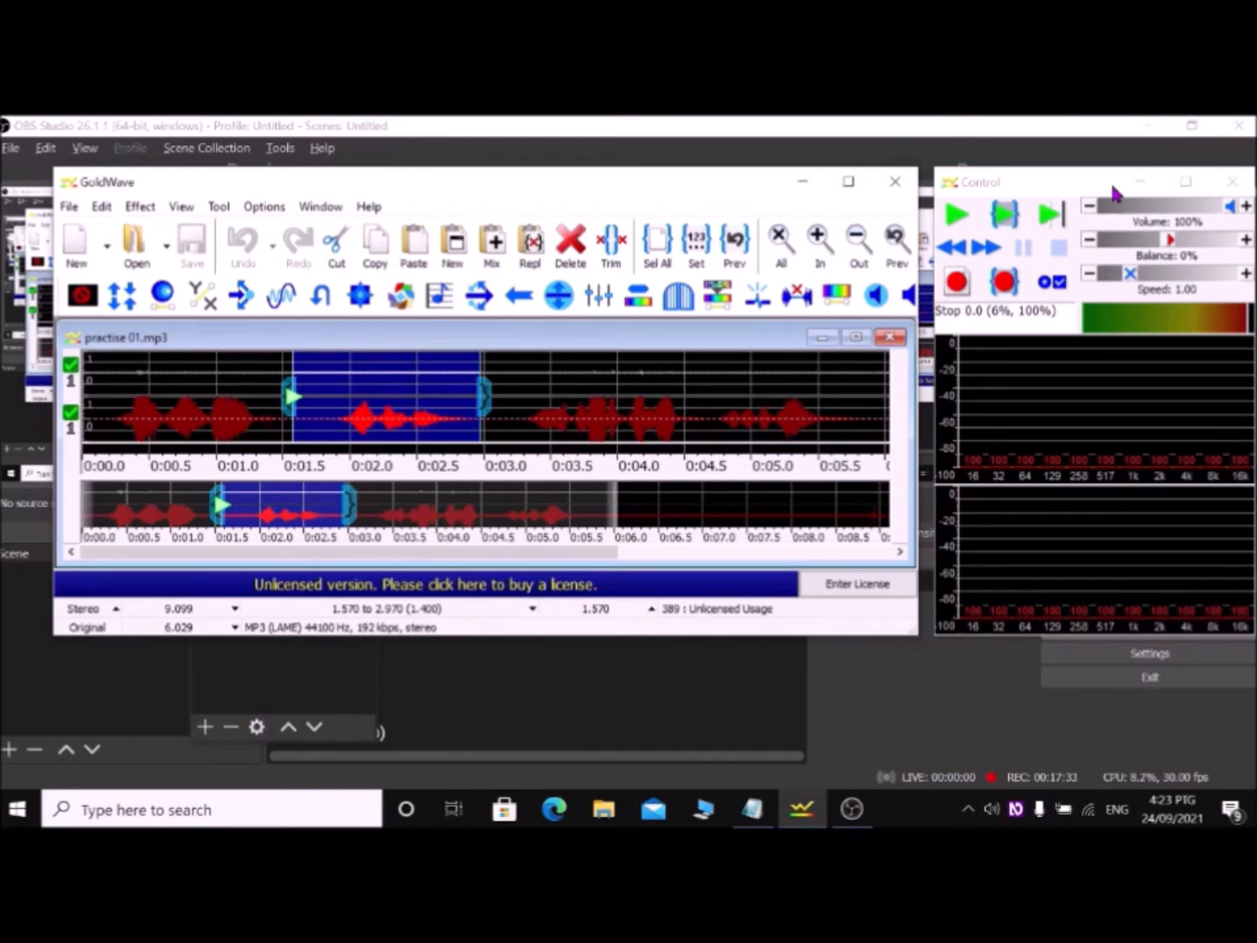
# Open the Change Volume effect for the recording
pyautogui.press('alt')
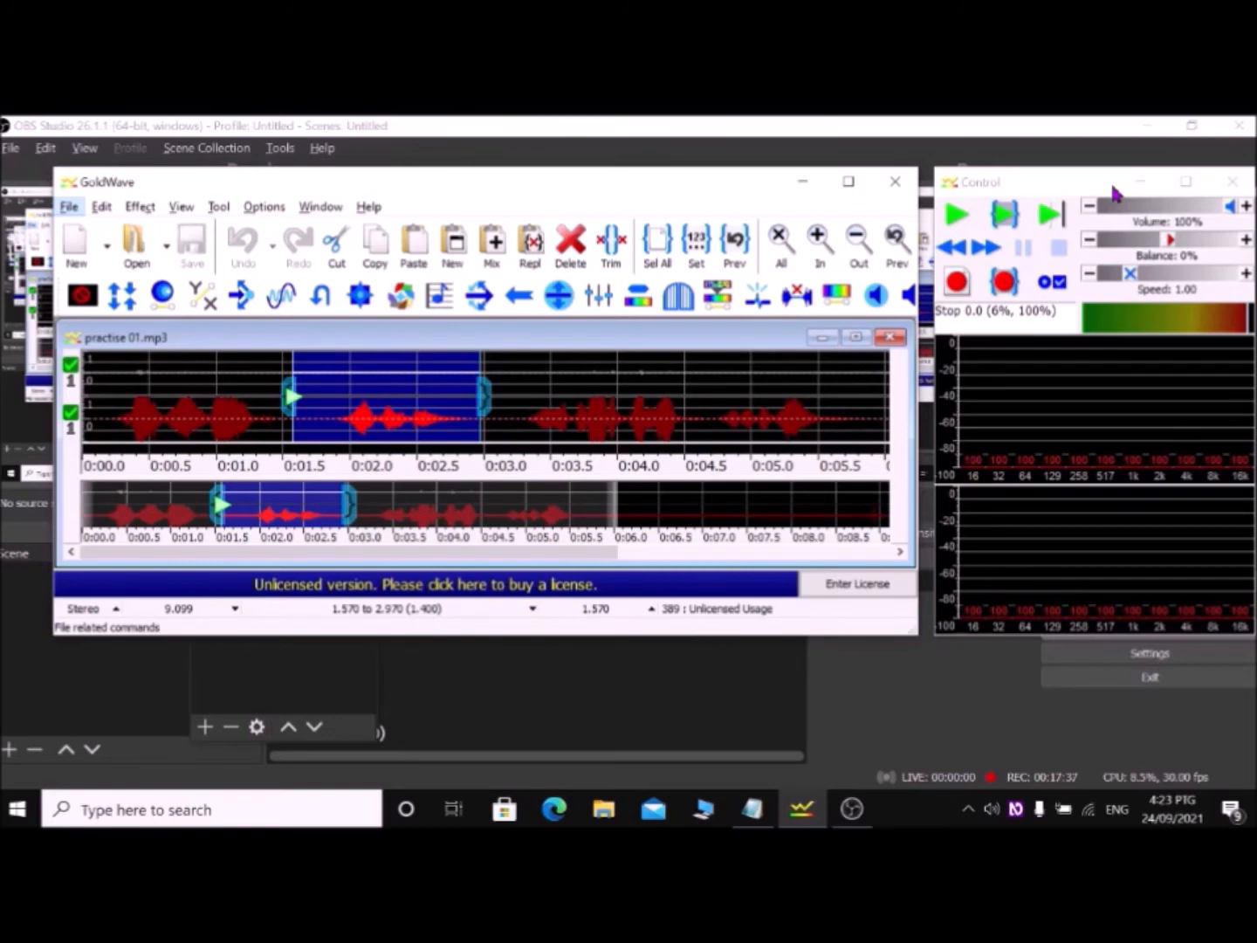
pyautogui.press('Right')
pyautogui.press('Right')
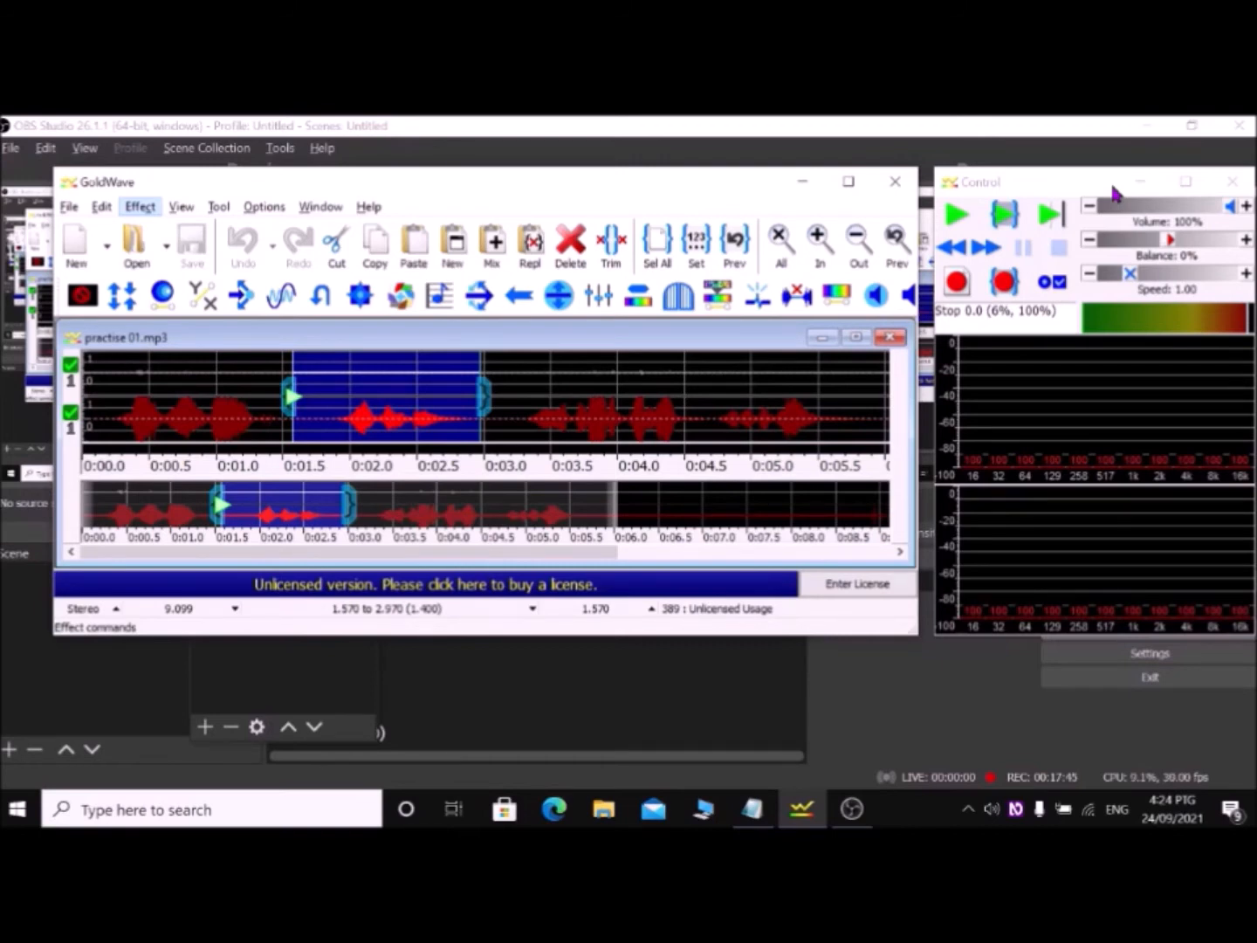
pyautogui.press('Down')
pyautogui.press('Up')
pyautogui.press('Up')
pyautogui.press('Up')
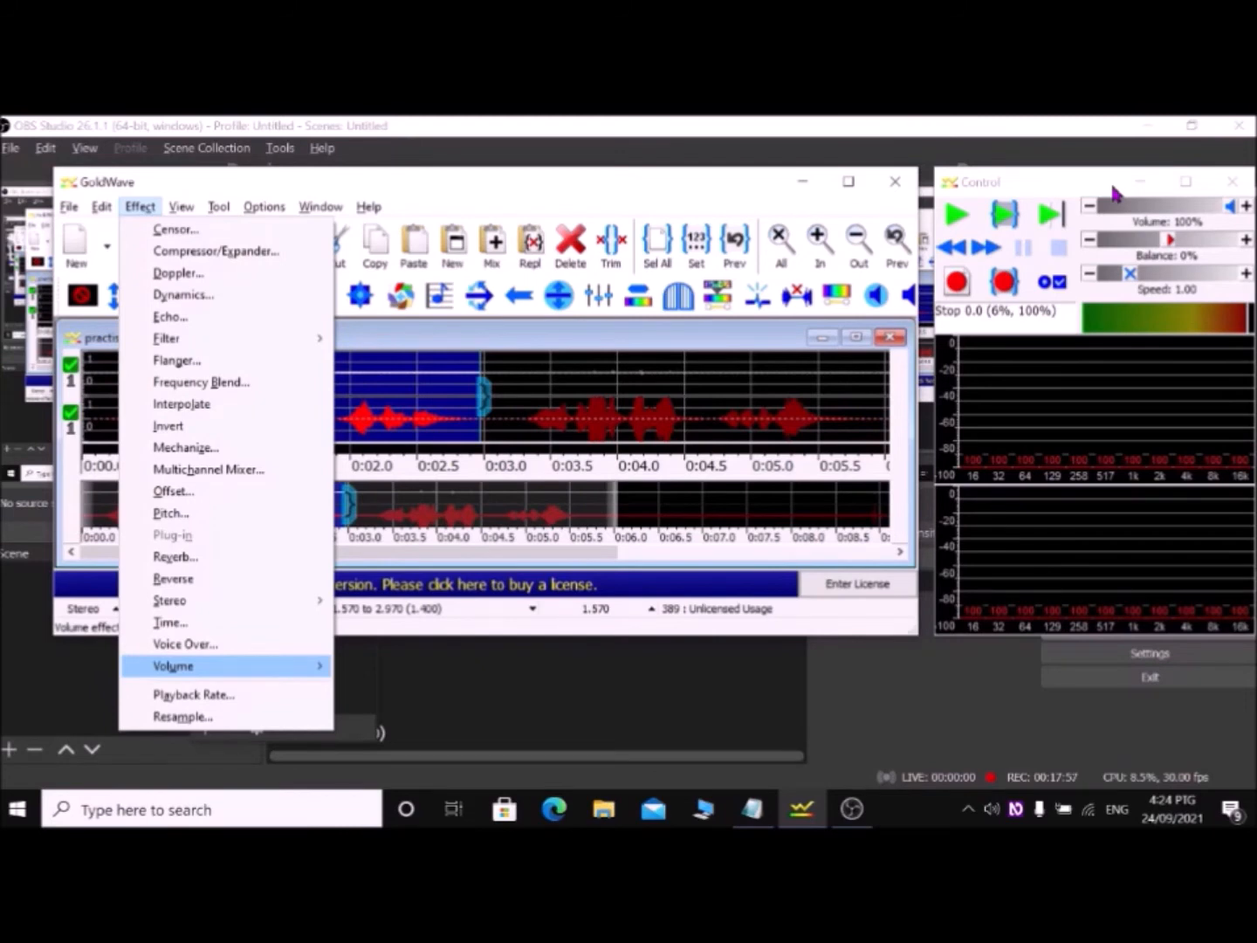
pyautogui.press('Right')
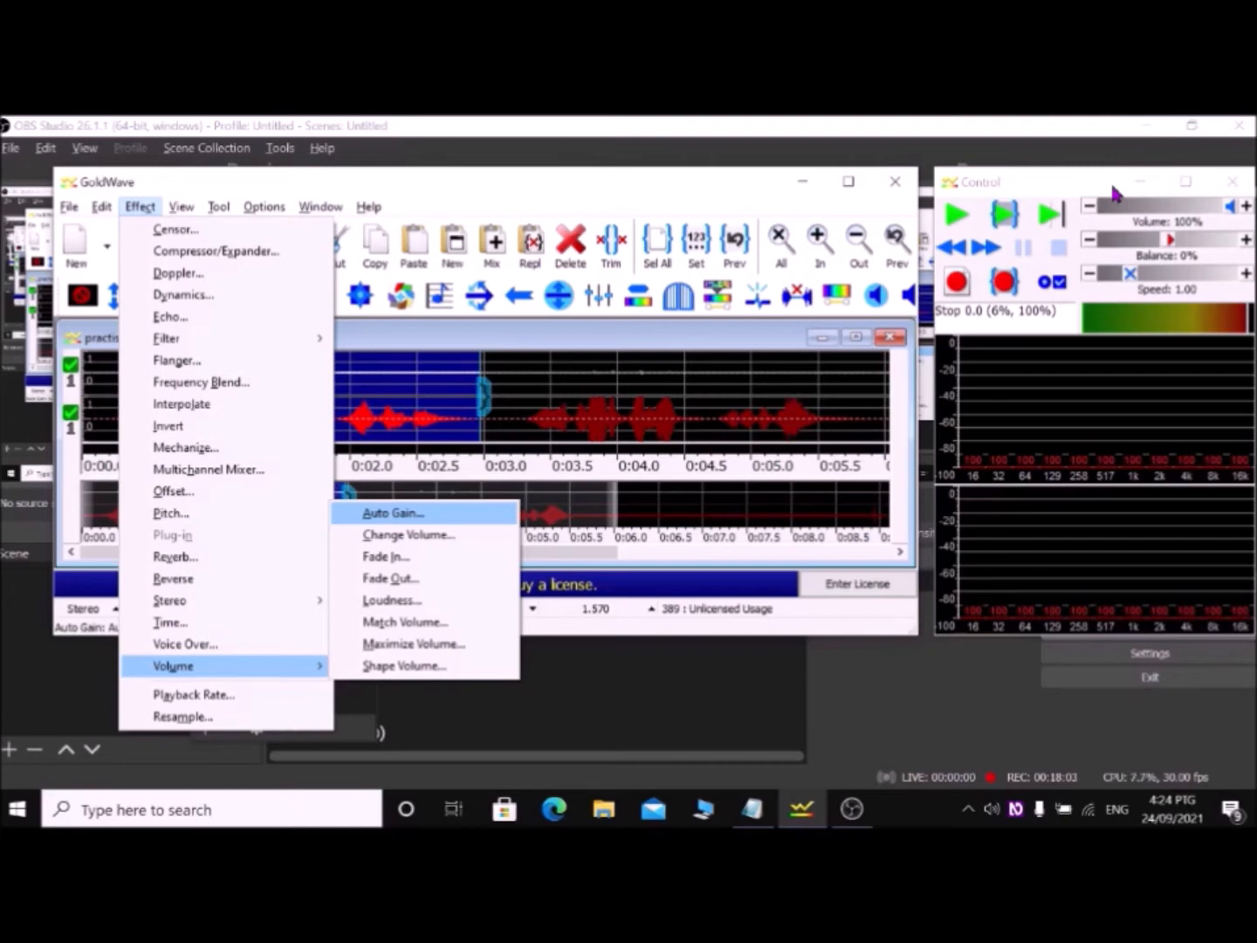
pyautogui.press('Down')
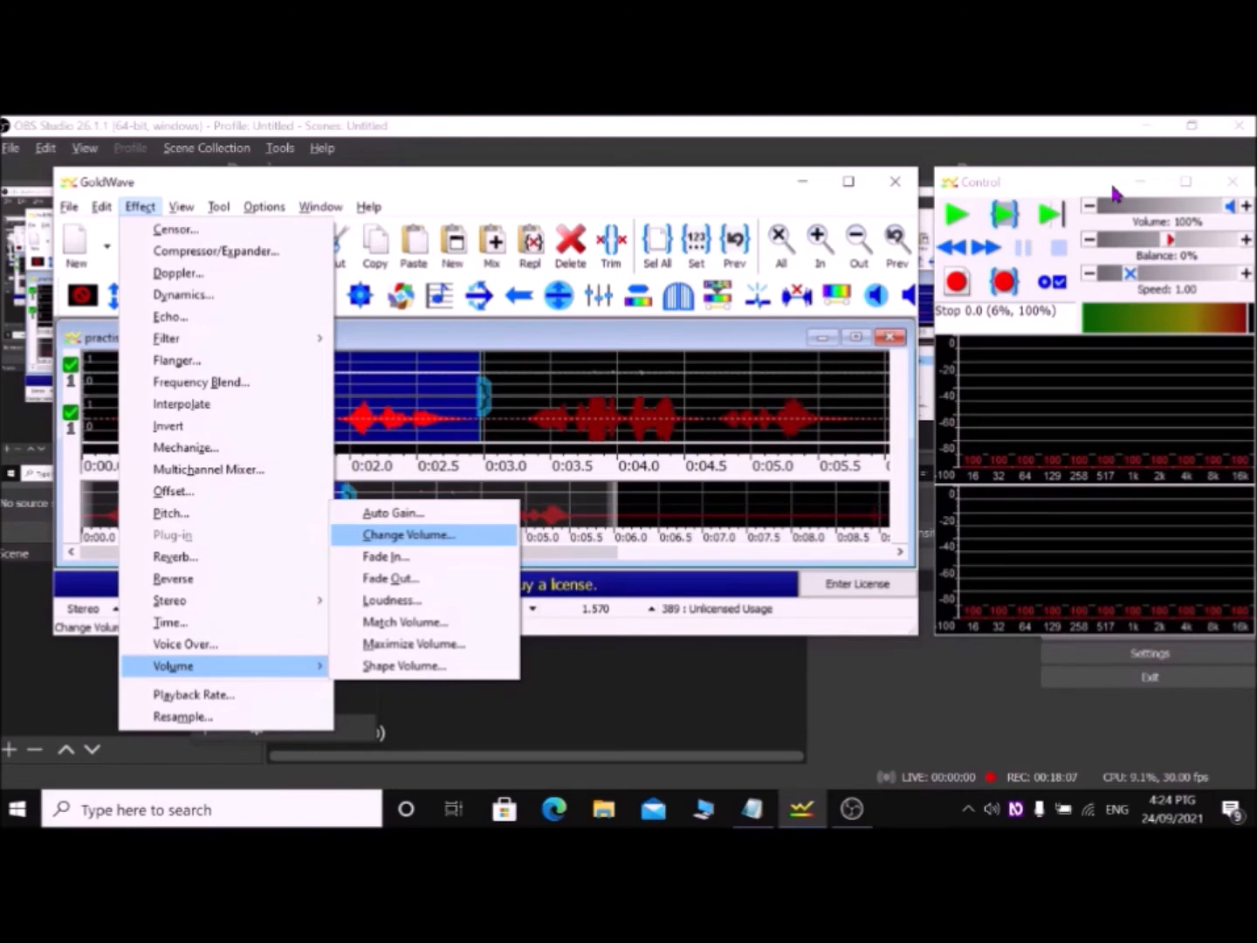
pyautogui.press('Up')
pyautogui.press('Down')
pyautogui.press('Return')
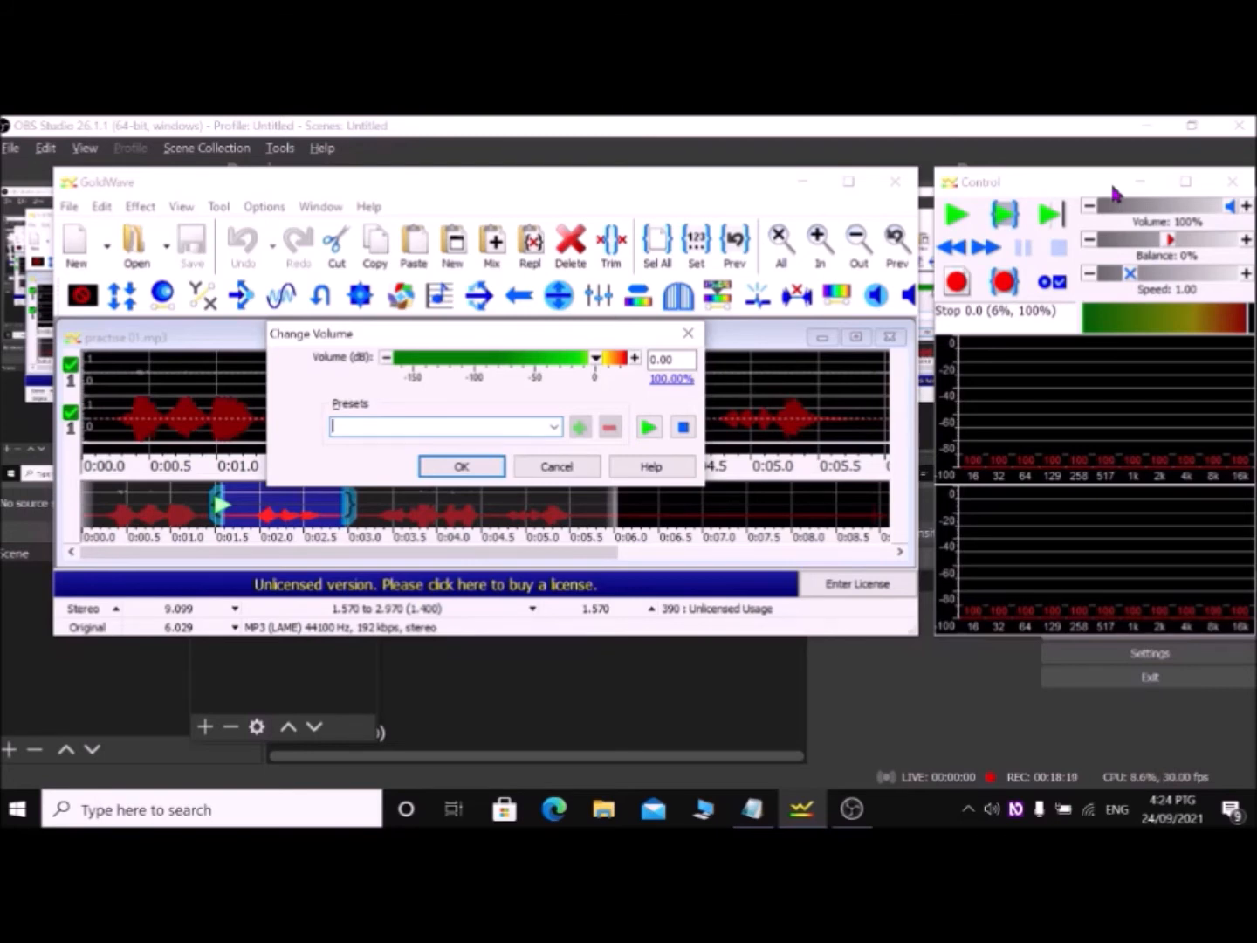
# Raise the volume in the Change Volume settings to 11.60 dB
pyautogui.hotkey('shift', 'Tab')
pyautogui.press('Up')
pyautogui.press('Up')
pyautogui.press('Up')
pyautogui.press('Up')
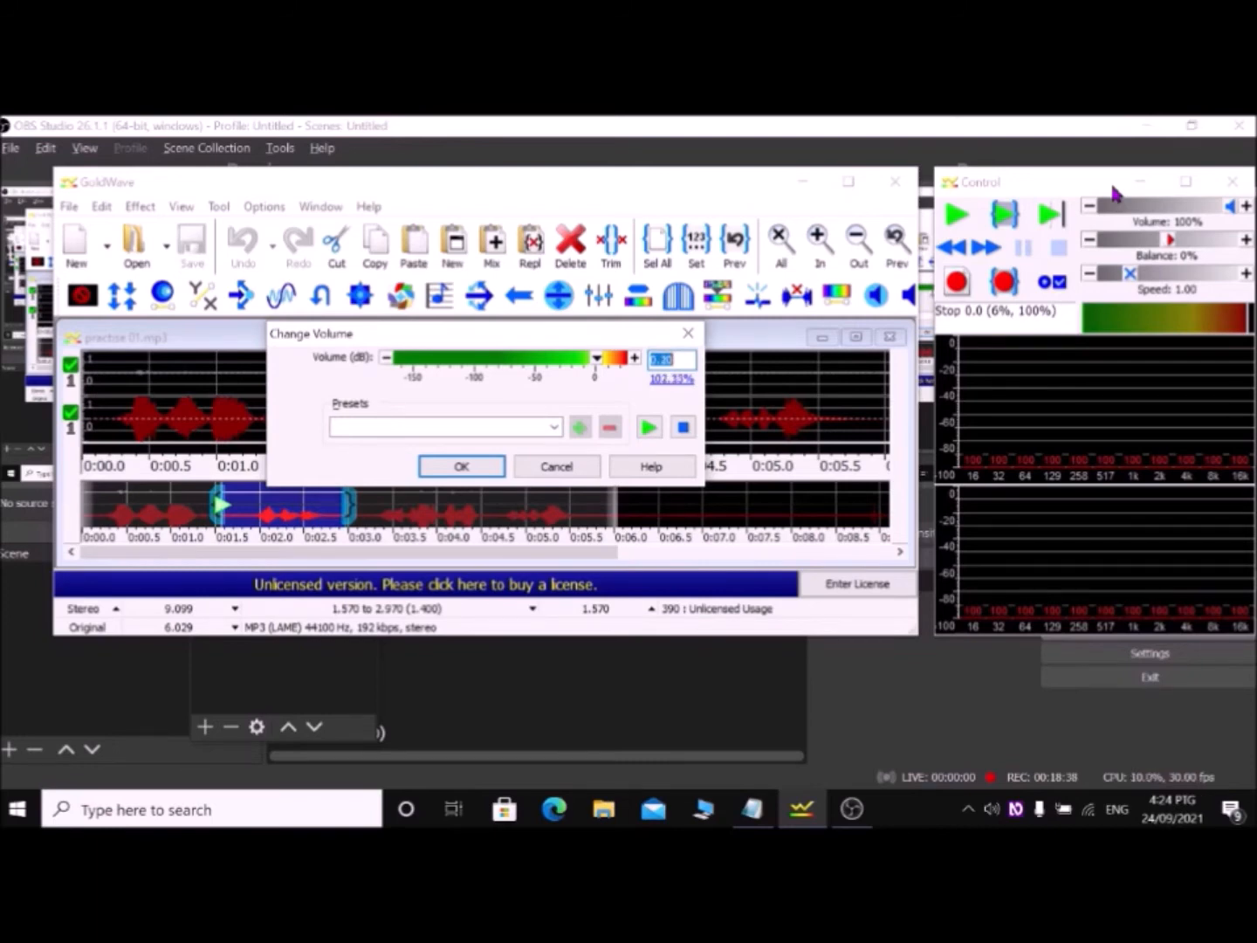
pyautogui.press('Up')
pyautogui.press('Up')
pyautogui.press('Up')
pyautogui.press('Up')
pyautogui.press('Up')
pyautogui.press('Up')
pyautogui.press('Up')
pyautogui.press('Up')
pyautogui.press('Up')
pyautogui.press('Up')
pyautogui.press('Up')
pyautogui.press('Up')
pyautogui.press('Up')
pyautogui.press('Up')
pyautogui.press('Up')
pyautogui.press('Up')
pyautogui.press('Up')
pyautogui.press('Up')
pyautogui.press('Up')
pyautogui.press('Up')
pyautogui.press('Up')
pyautogui.press('Up')
pyautogui.press('Up')
pyautogui.press('Up')
pyautogui.press('Up')
pyautogui.press('Up')
pyautogui.press('Up')
pyautogui.press('Up')
pyautogui.press('Up')
pyautogui.press('Up')
pyautogui.press('Up')
pyautogui.press('Up')
pyautogui.press('Up')
pyautogui.press('Up')
pyautogui.press('Up')
pyautogui.press('Up')
pyautogui.press('Up')
pyautogui.press('Up')
pyautogui.press('Up')
pyautogui.press('Up')
pyautogui.press('Up')
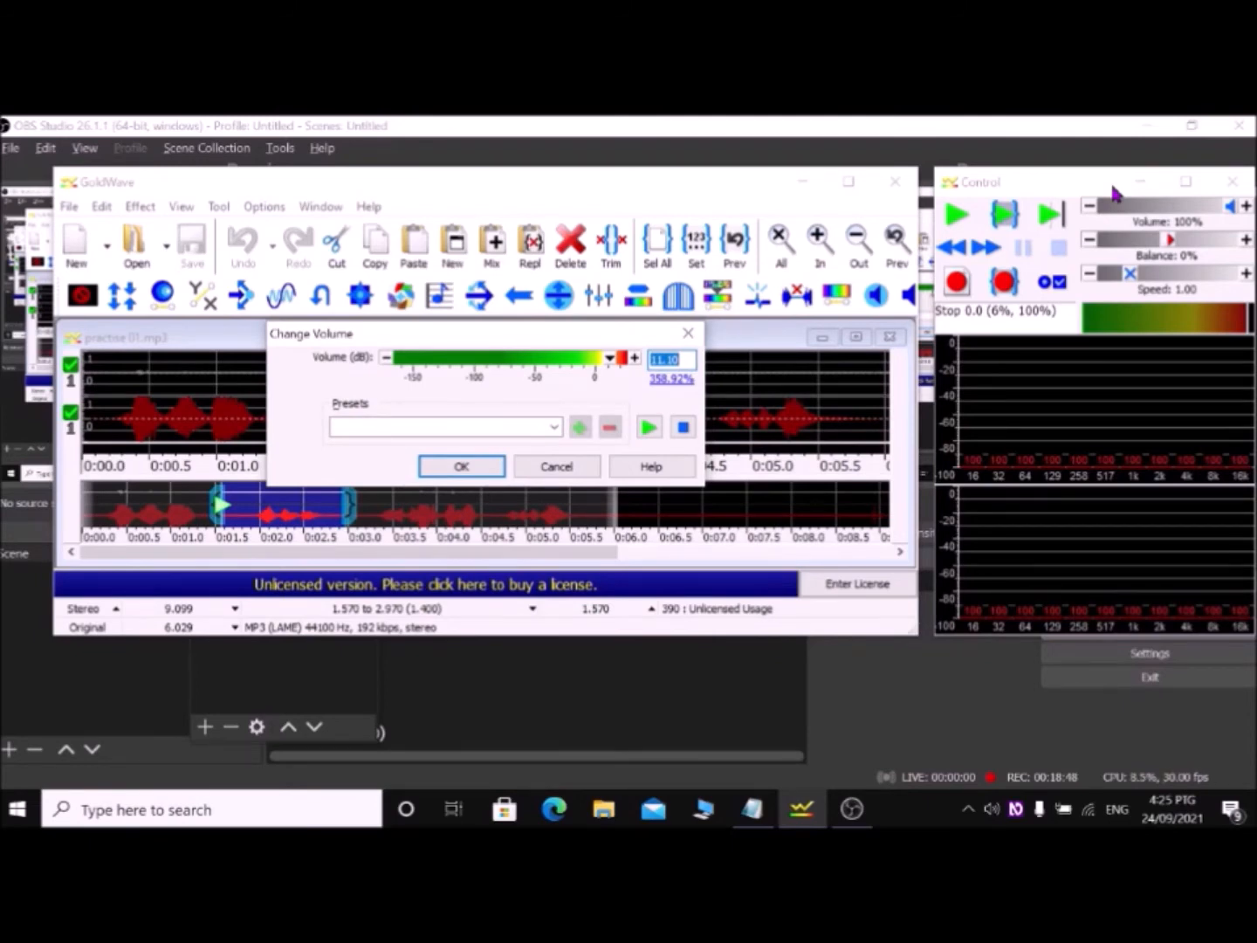
# Preview the 11.60 dB volume change, apply it to the whole recording, and save the file
pyautogui.press('Tab')
pyautogui.press('Tab')
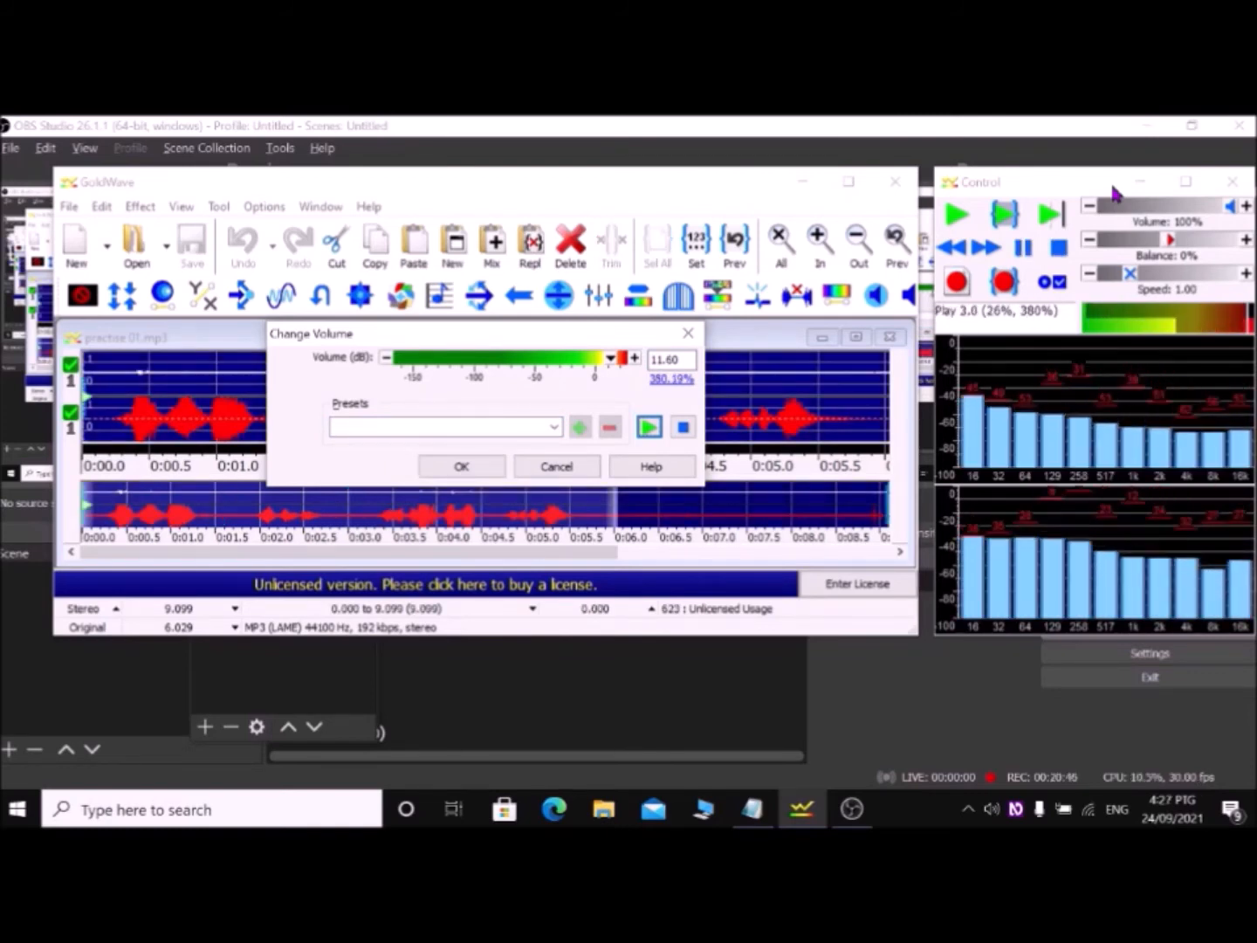
pyautogui.press('Tab')
pyautogui.press('space')
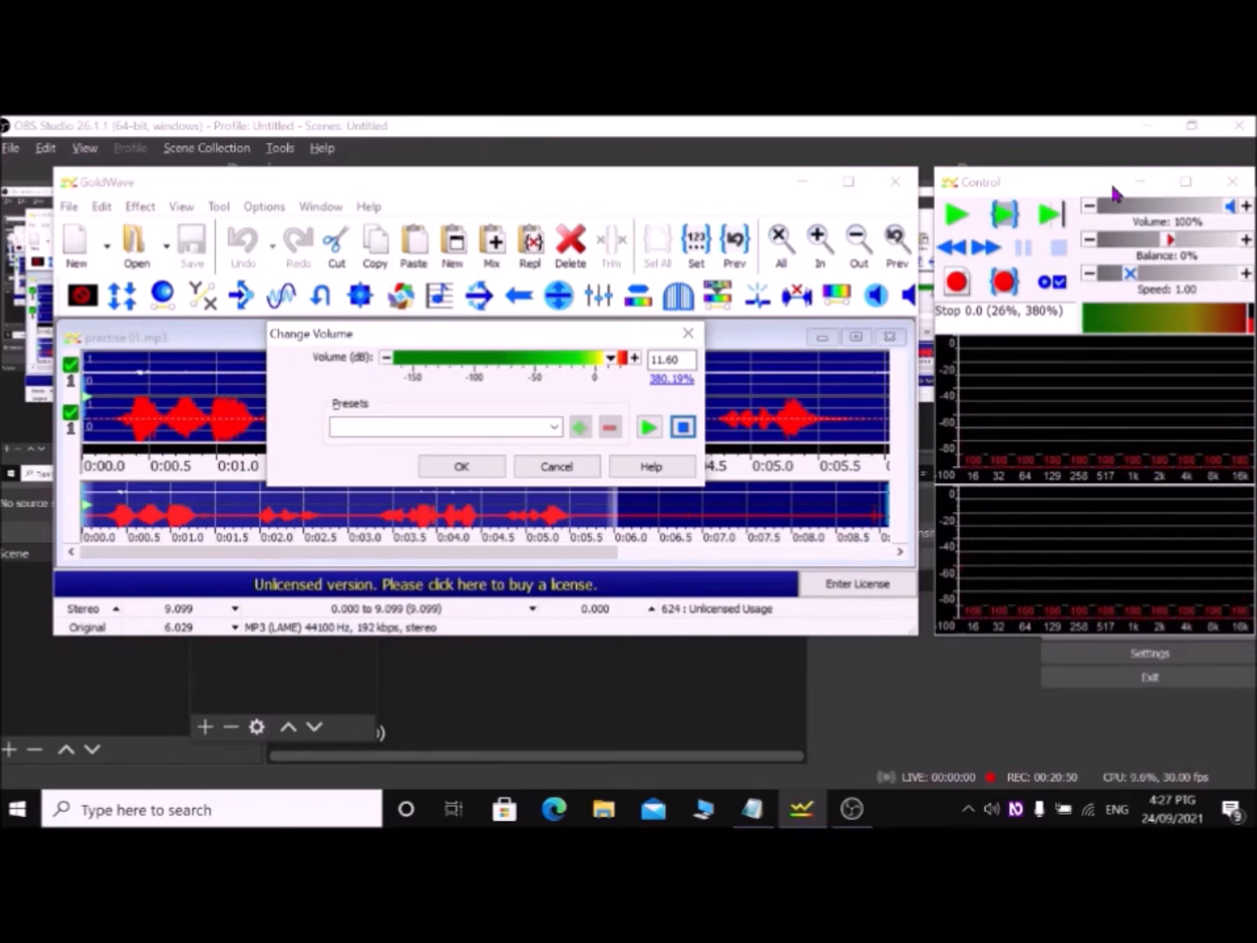
pyautogui.press('Tab')
pyautogui.press('Tab')
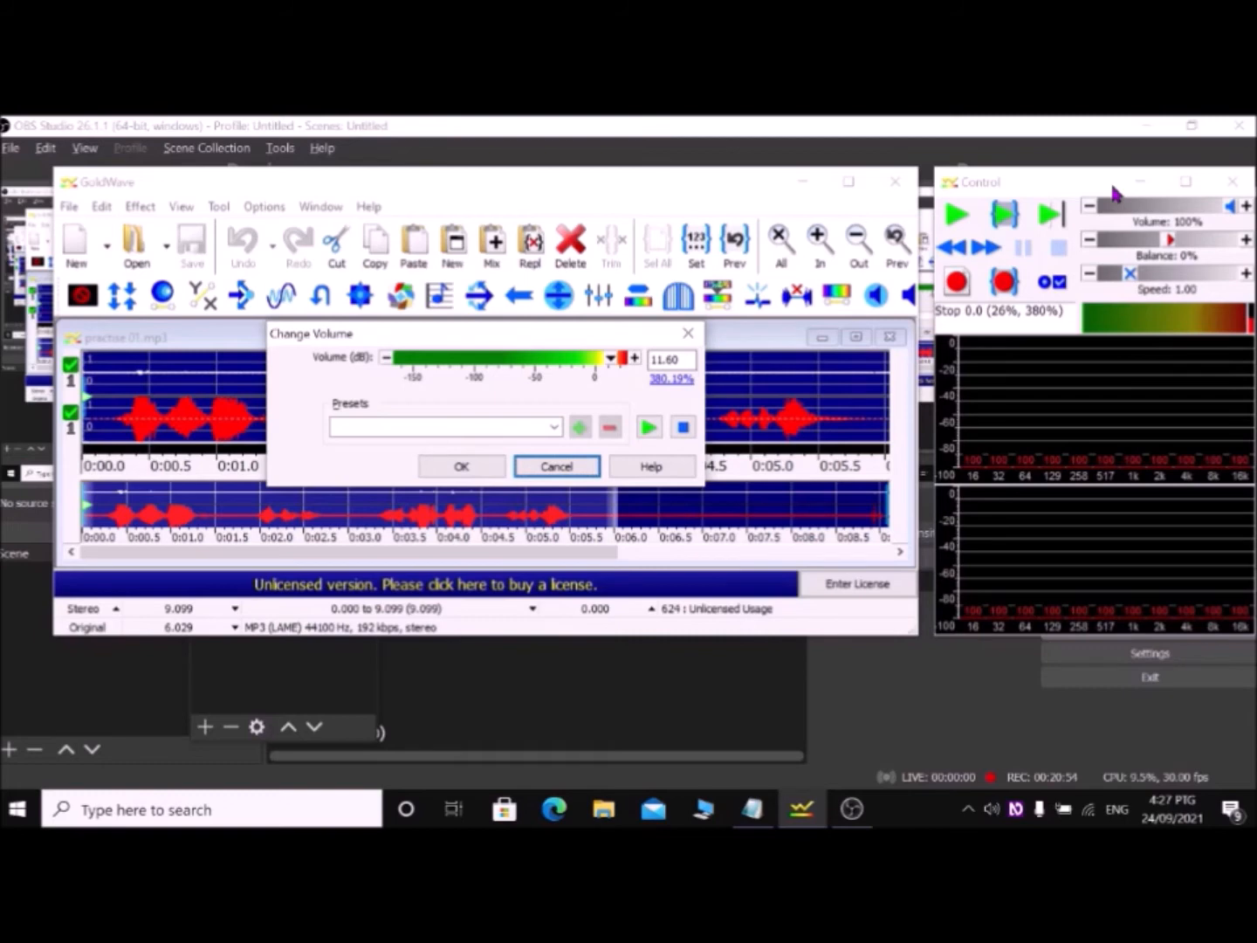
pyautogui.hotkey('shift', 'Tab')
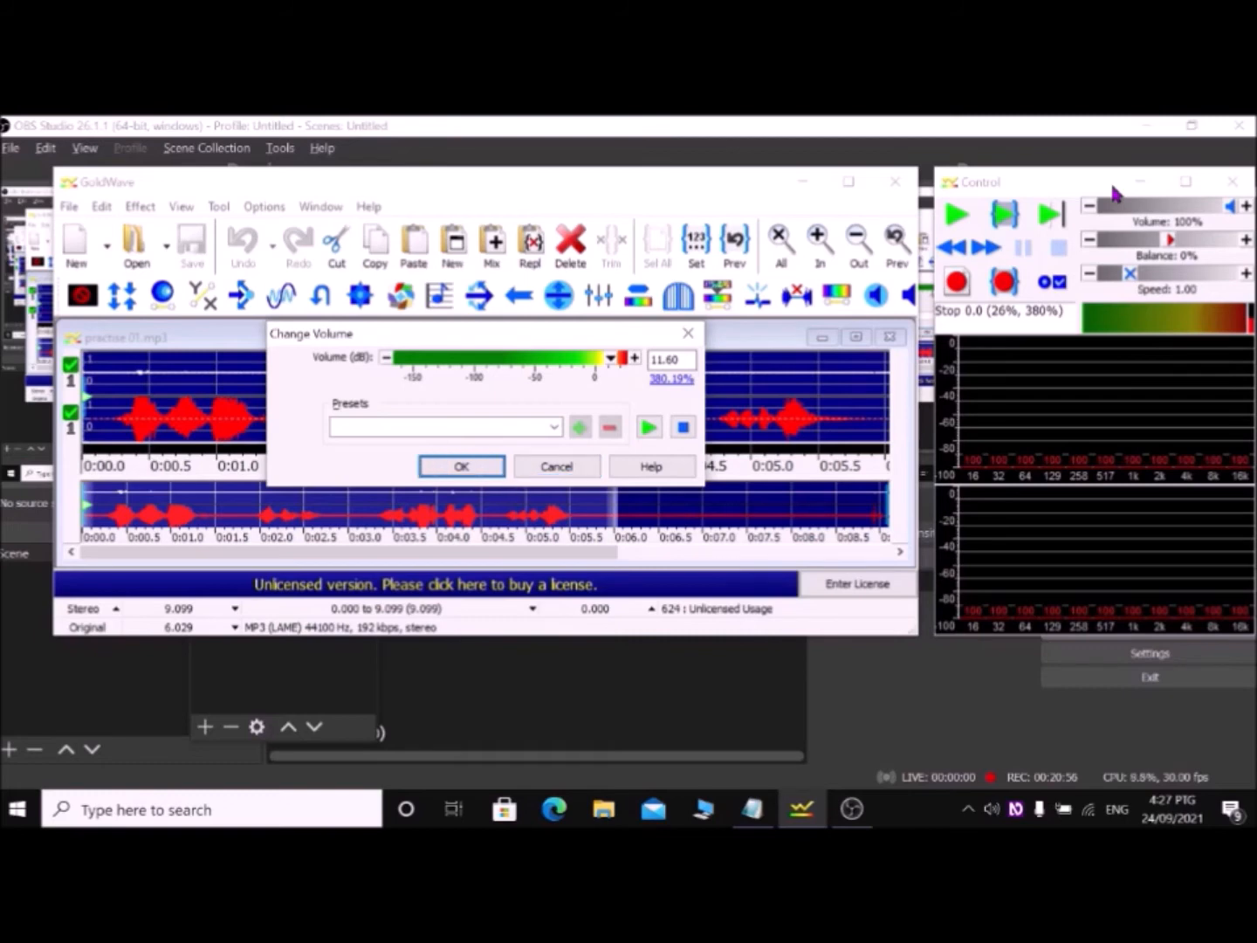
pyautogui.press('Return')
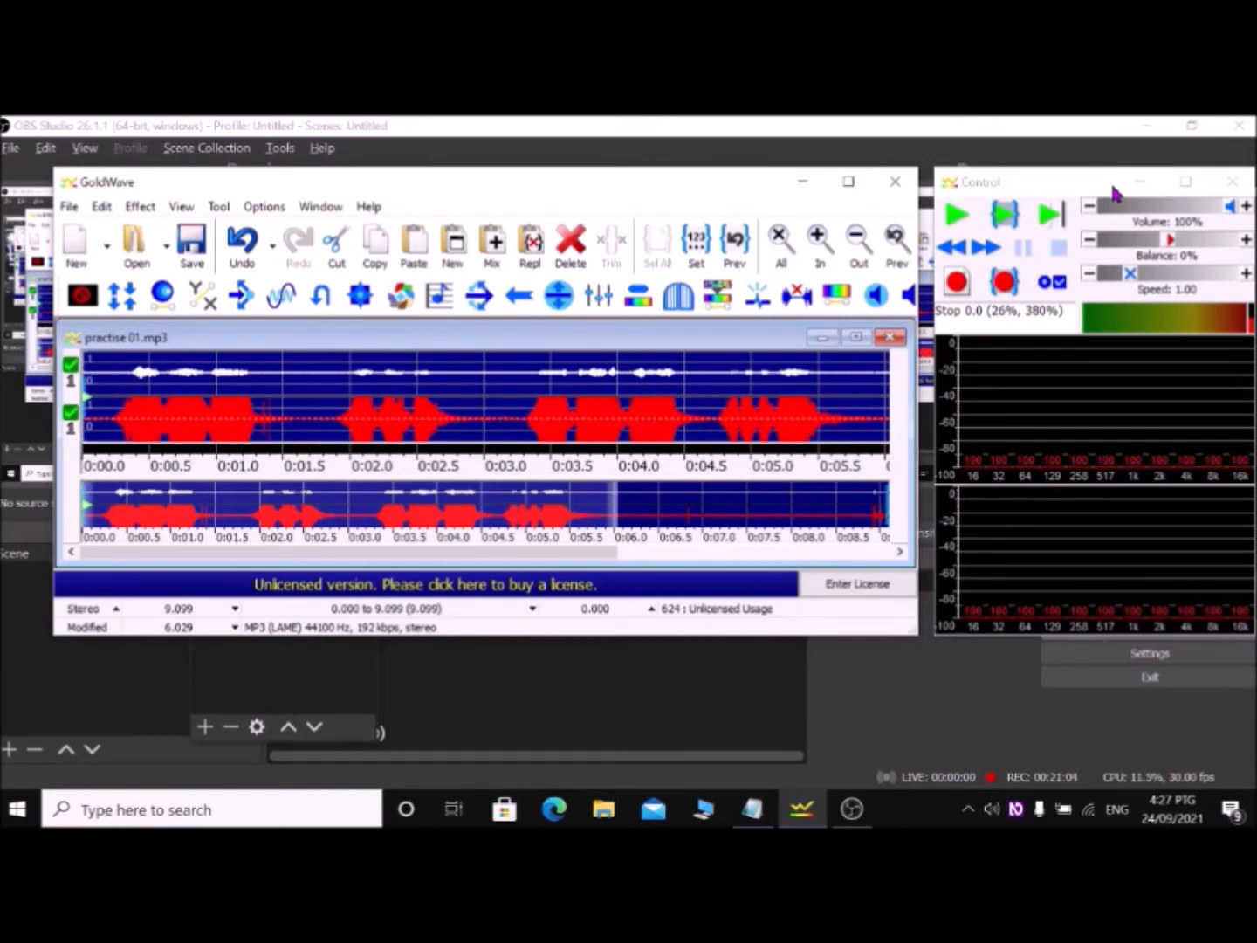
pyautogui.hotkey('ctrl', 's')
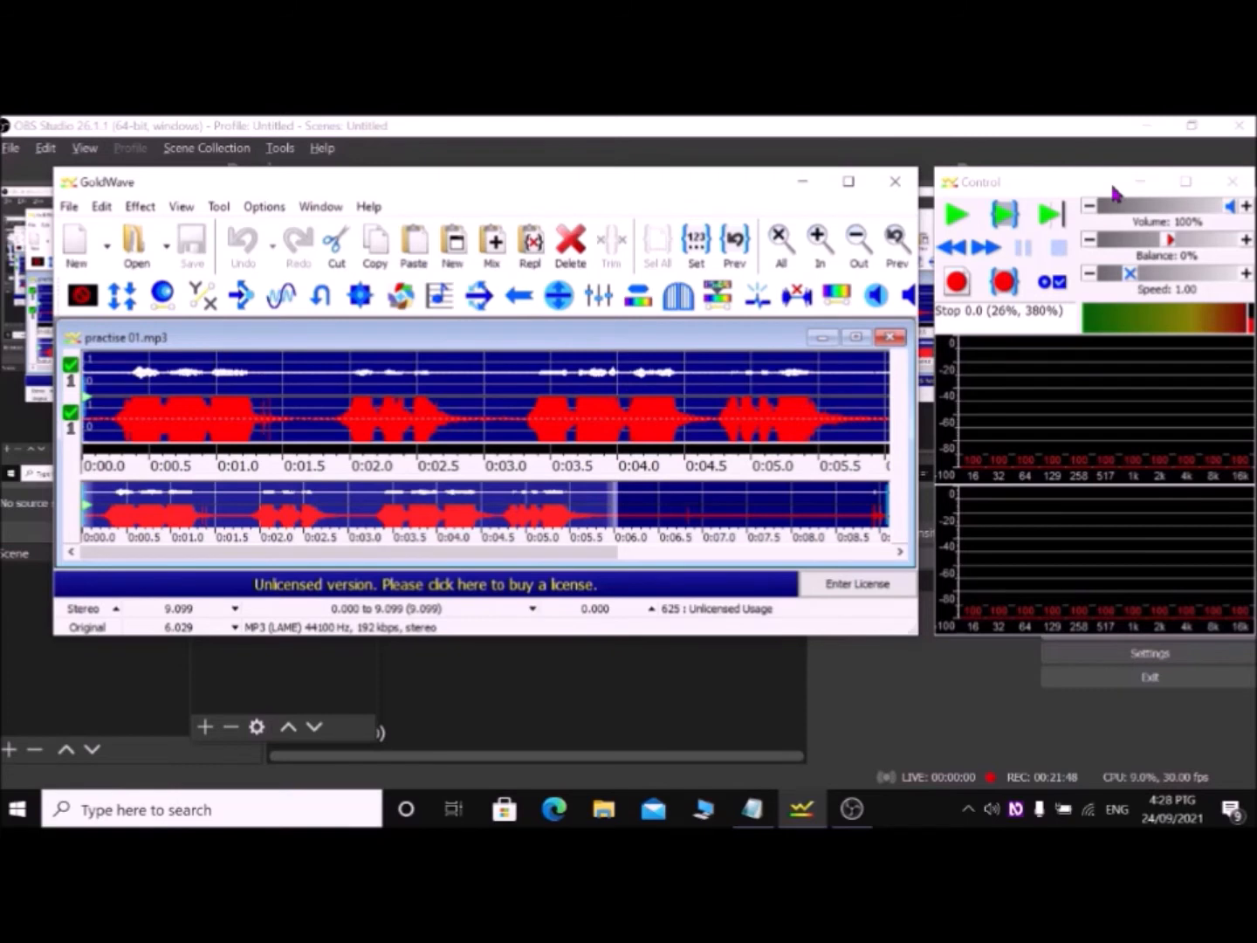
# Open the Echo effect for the whole recording
pyautogui.press('alt')
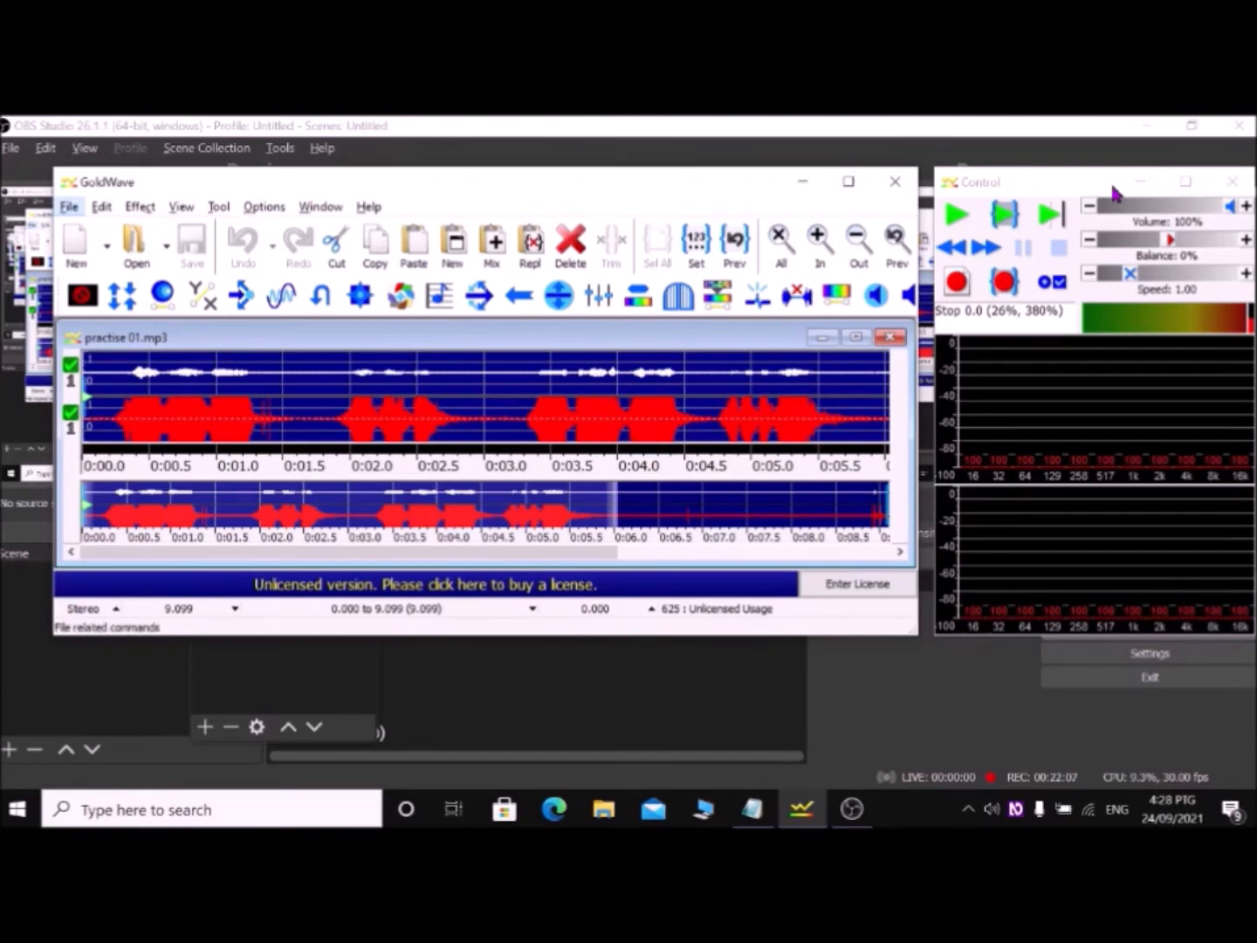
pyautogui.press('Right')
pyautogui.press('Right')
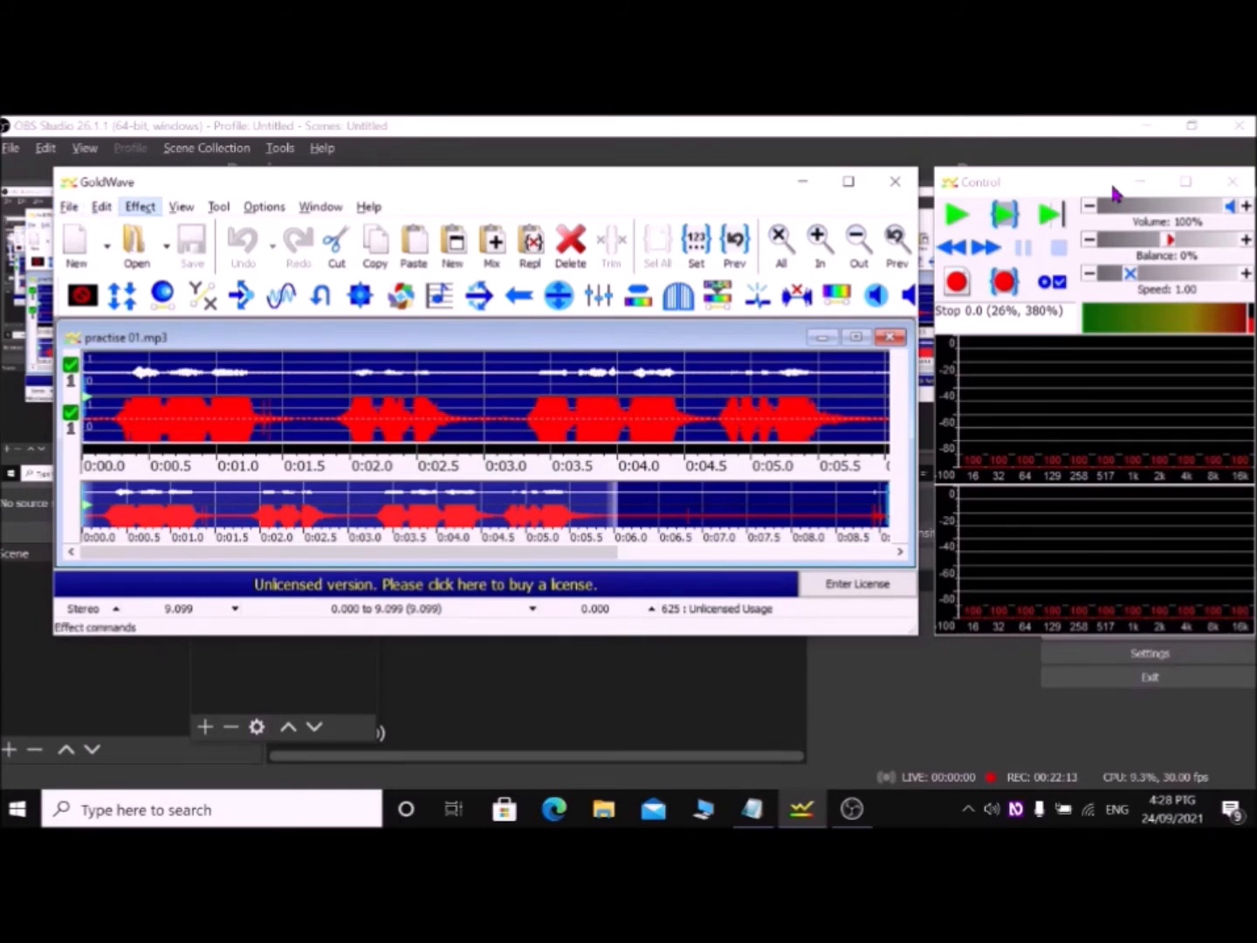
pyautogui.press('Down')
pyautogui.press('Down')
pyautogui.press('Down')
pyautogui.press('Down')
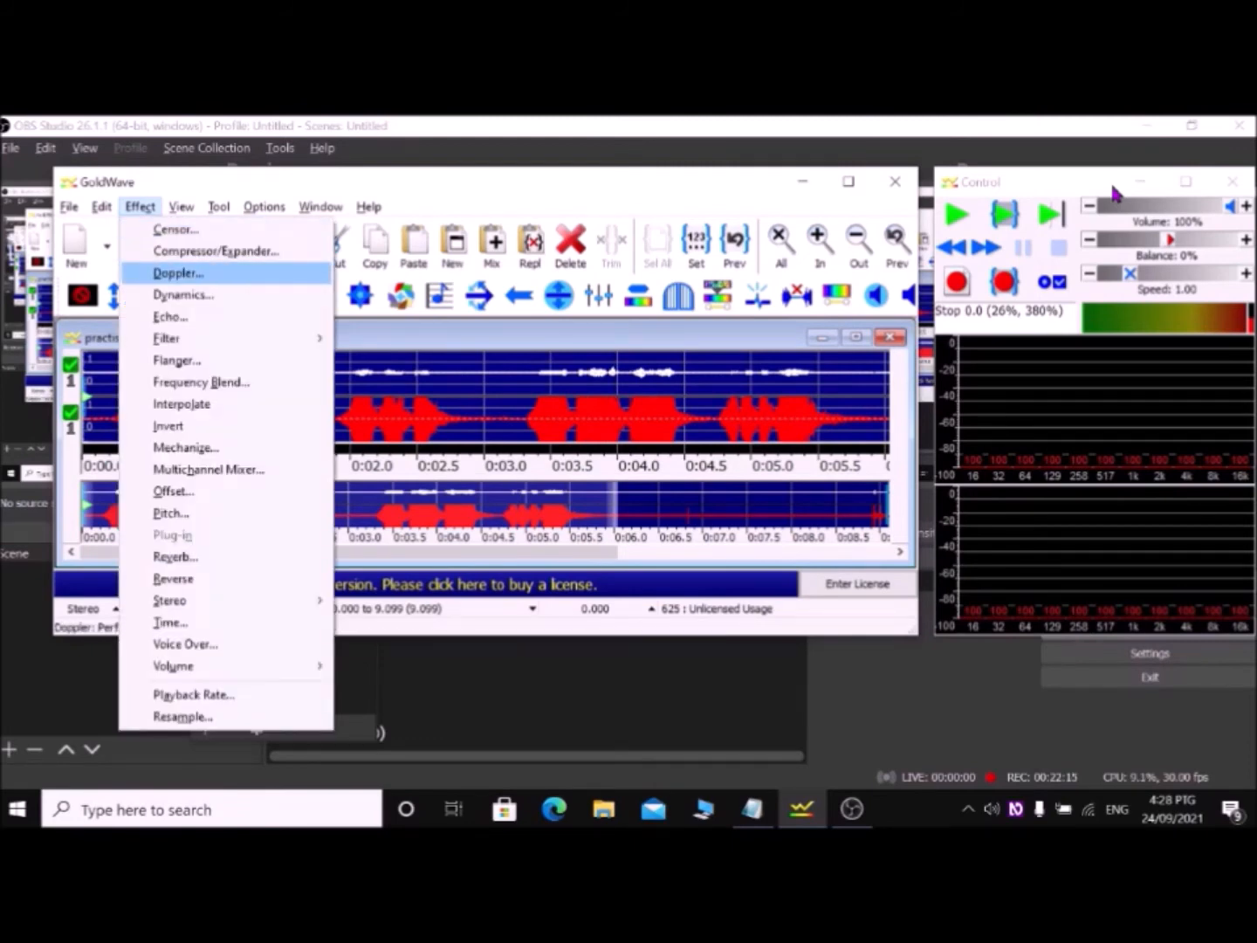
pyautogui.press('Down')
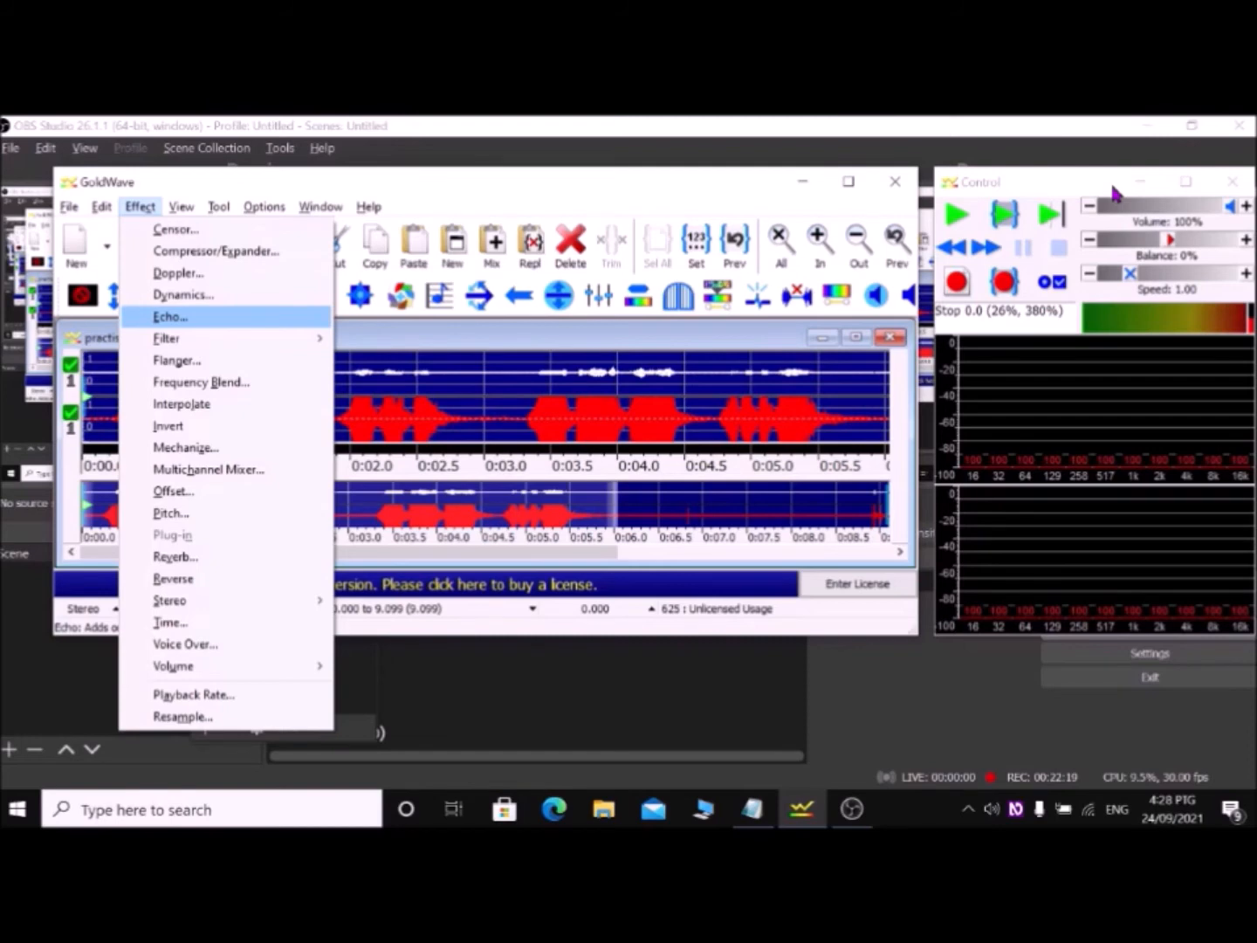
pyautogui.press('Return')
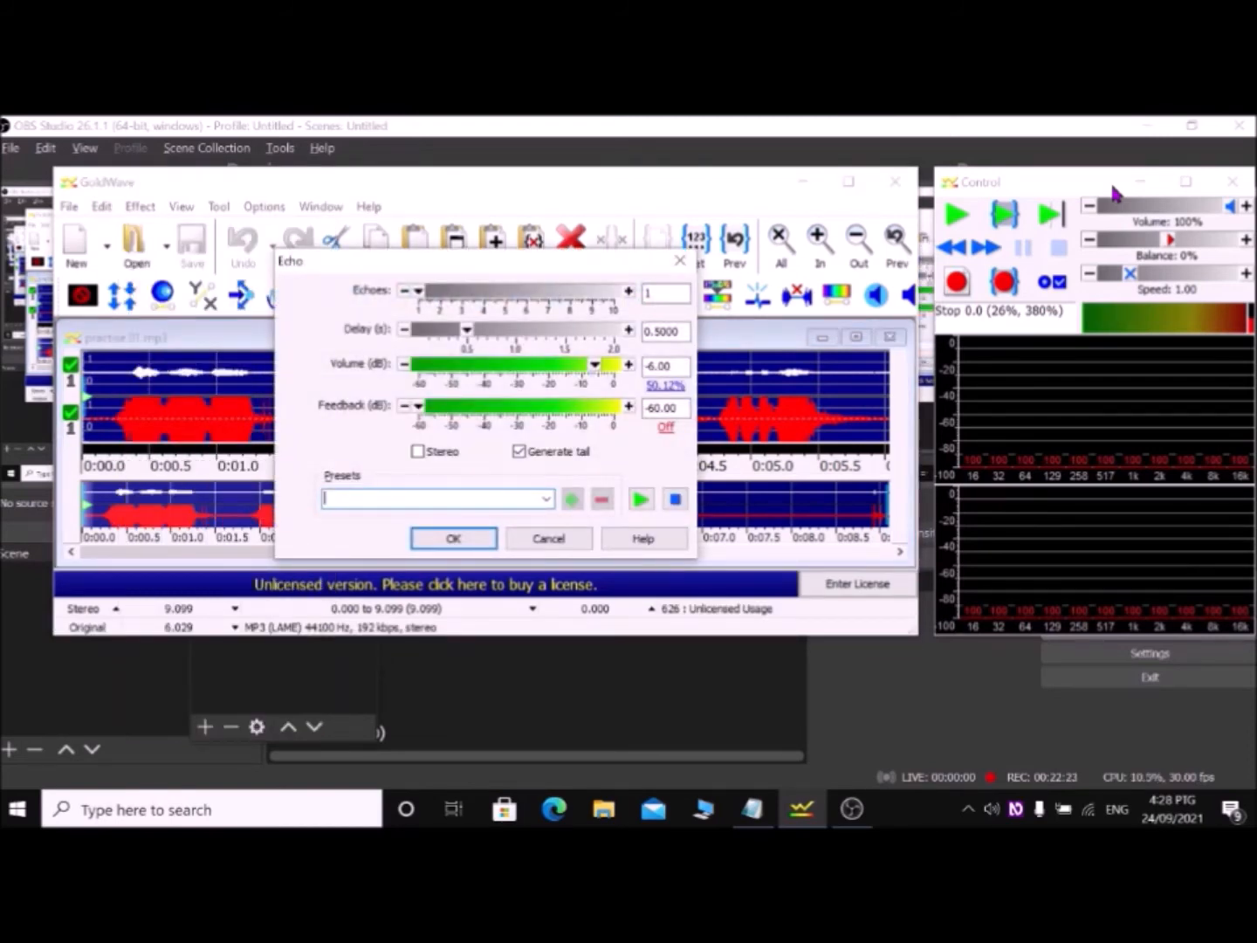
# Go through the Echo presets, choose Default, and preview that echo on the recording
pyautogui.press('Down')
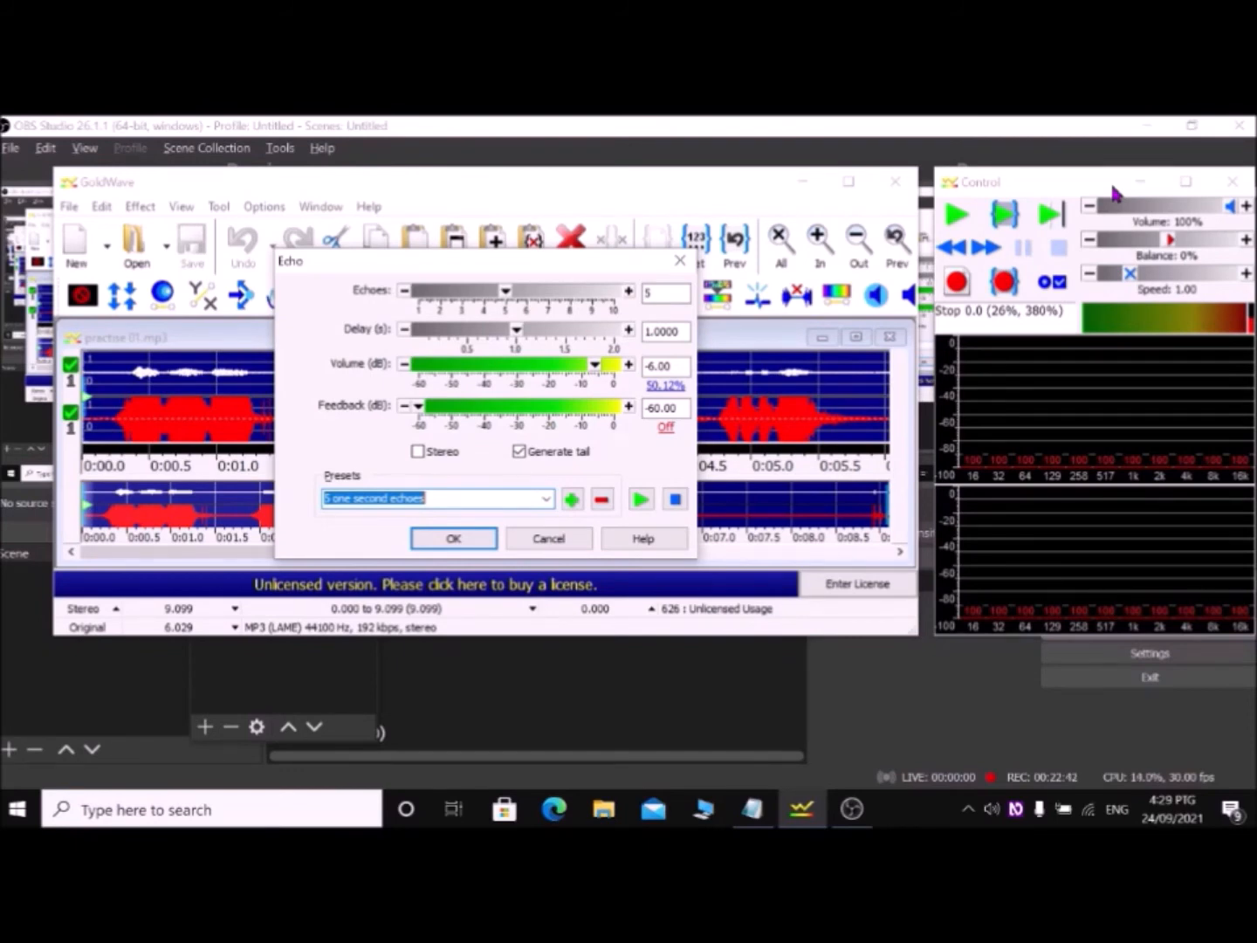
pyautogui.press('Down')
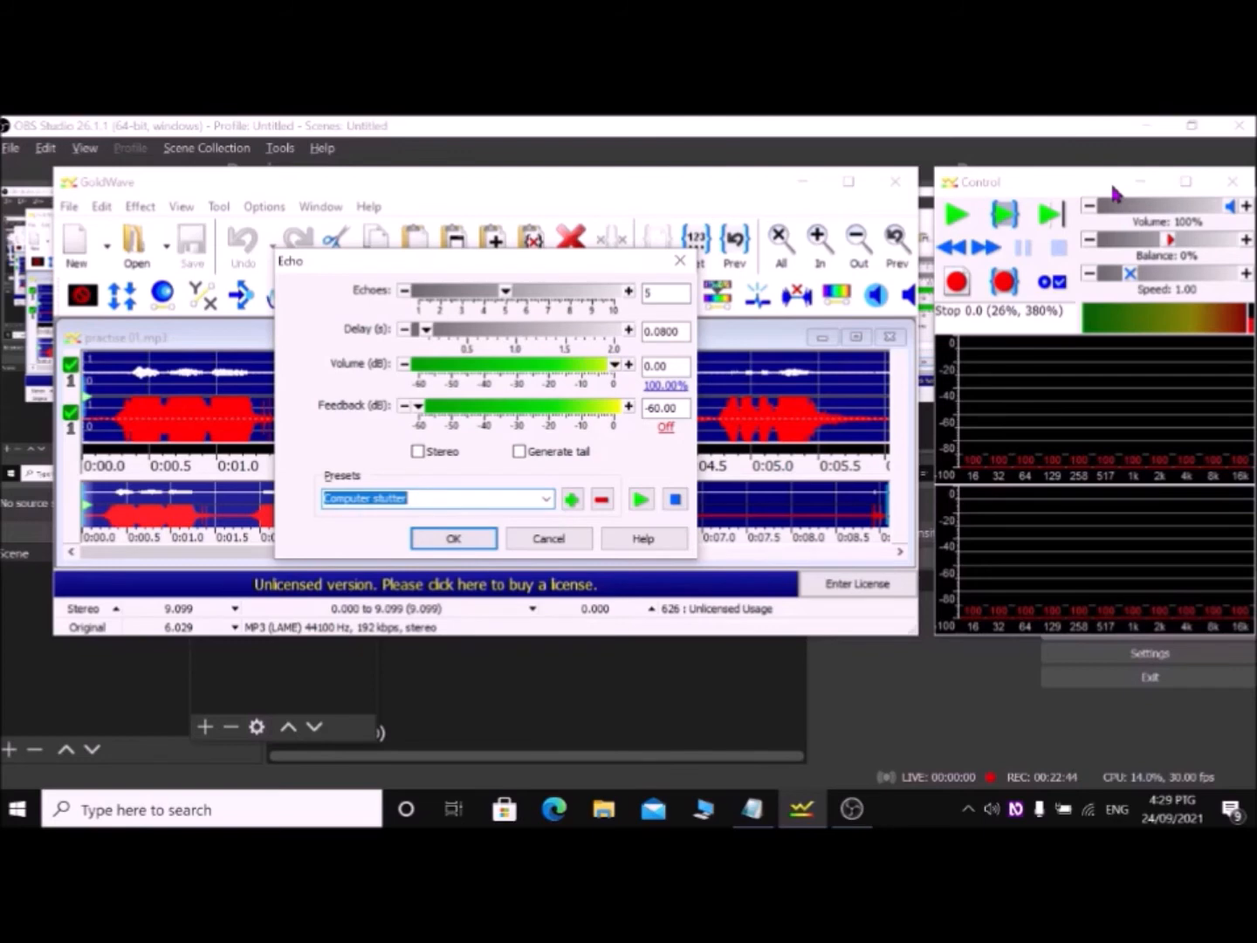
pyautogui.press('Down')
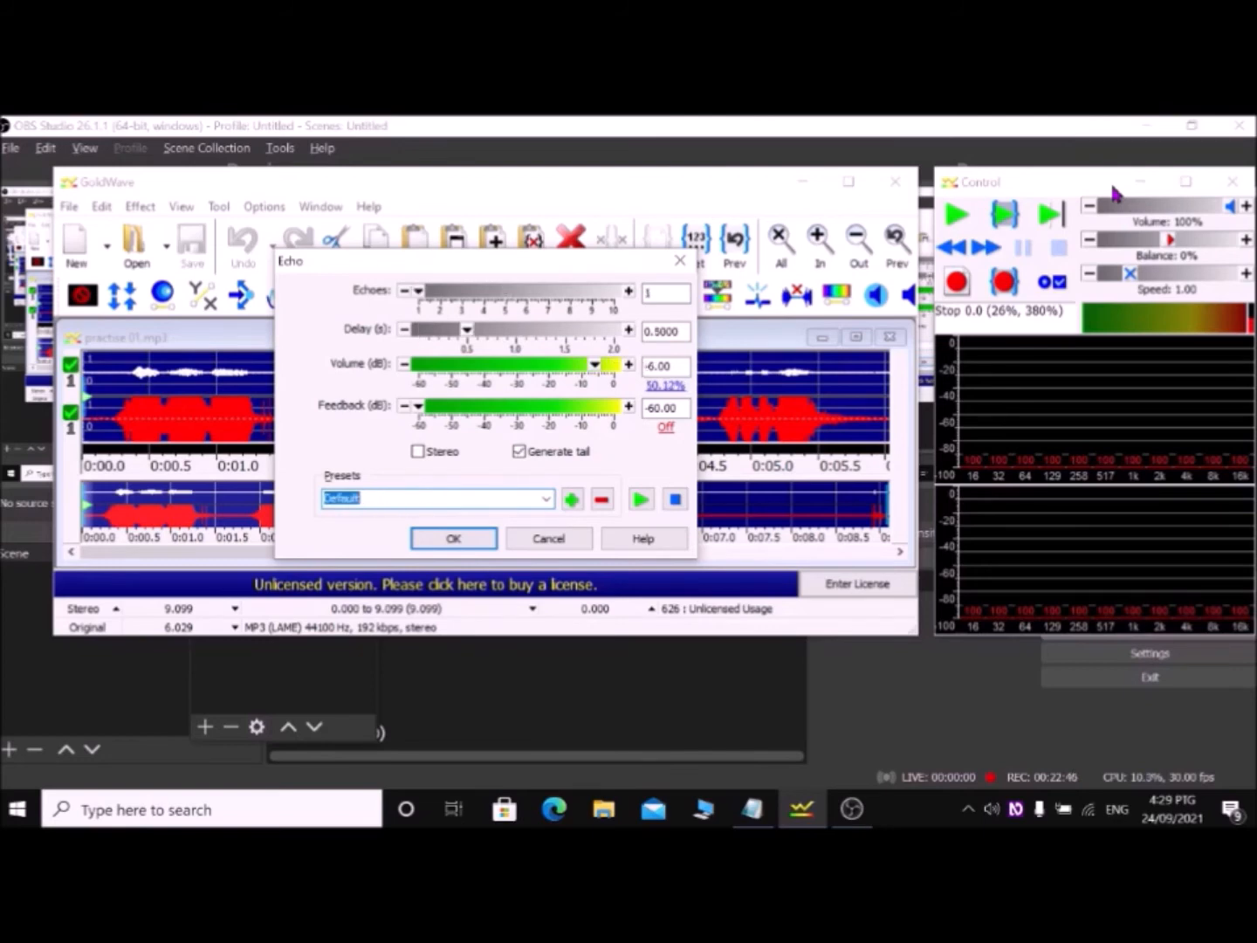
pyautogui.press('Down')
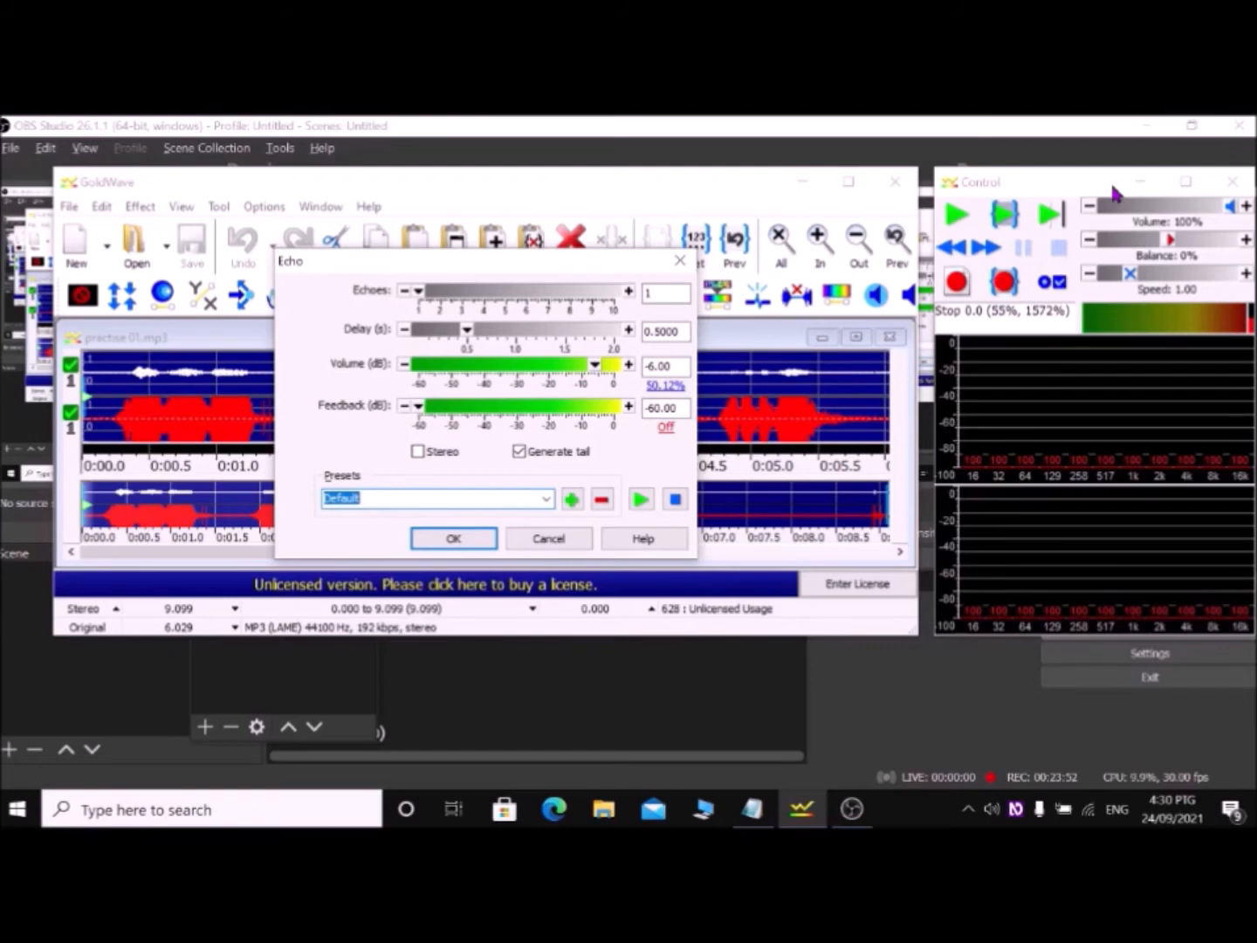
pyautogui.press('Tab')
pyautogui.press('Tab')
pyautogui.press('Tab')
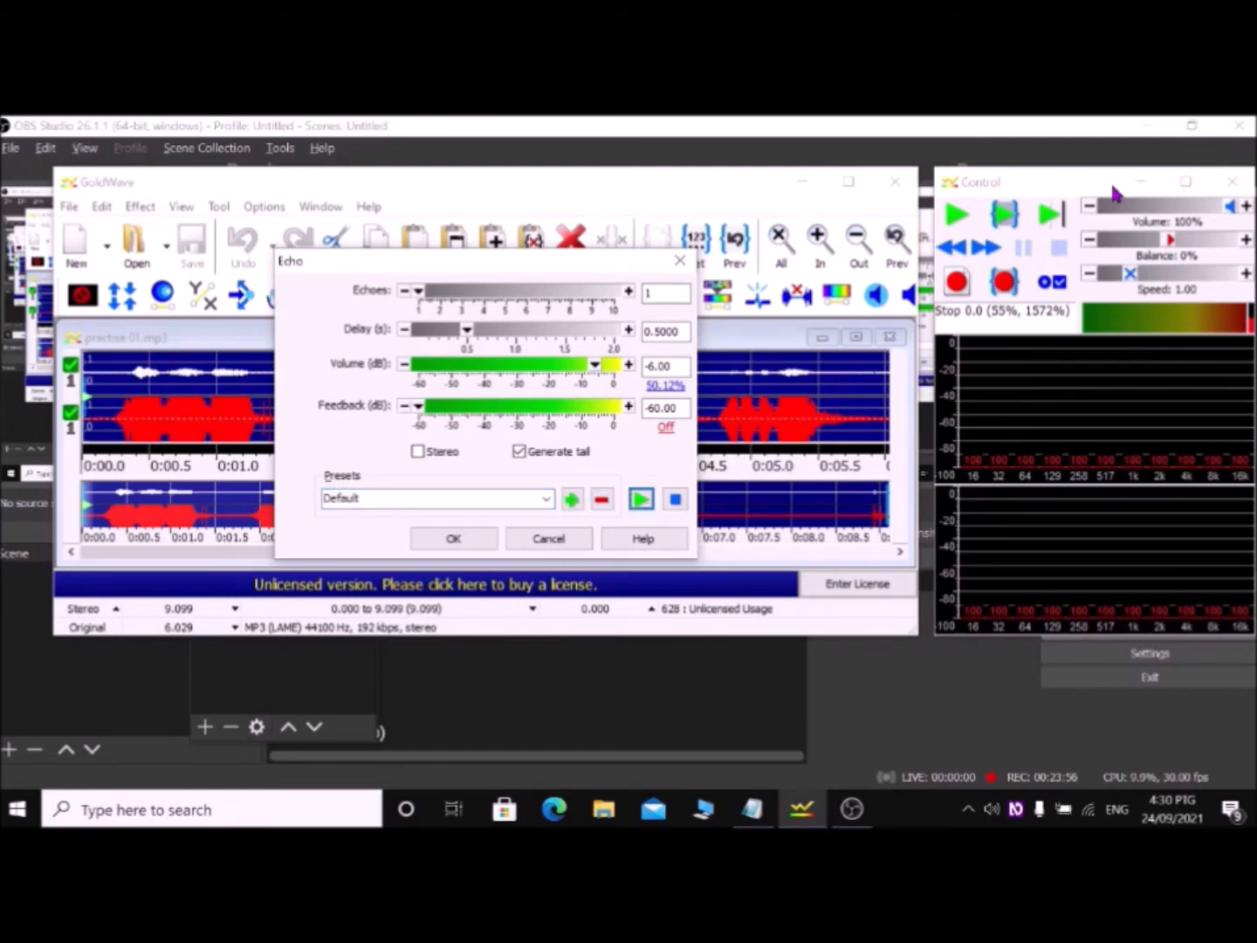
pyautogui.press('space')
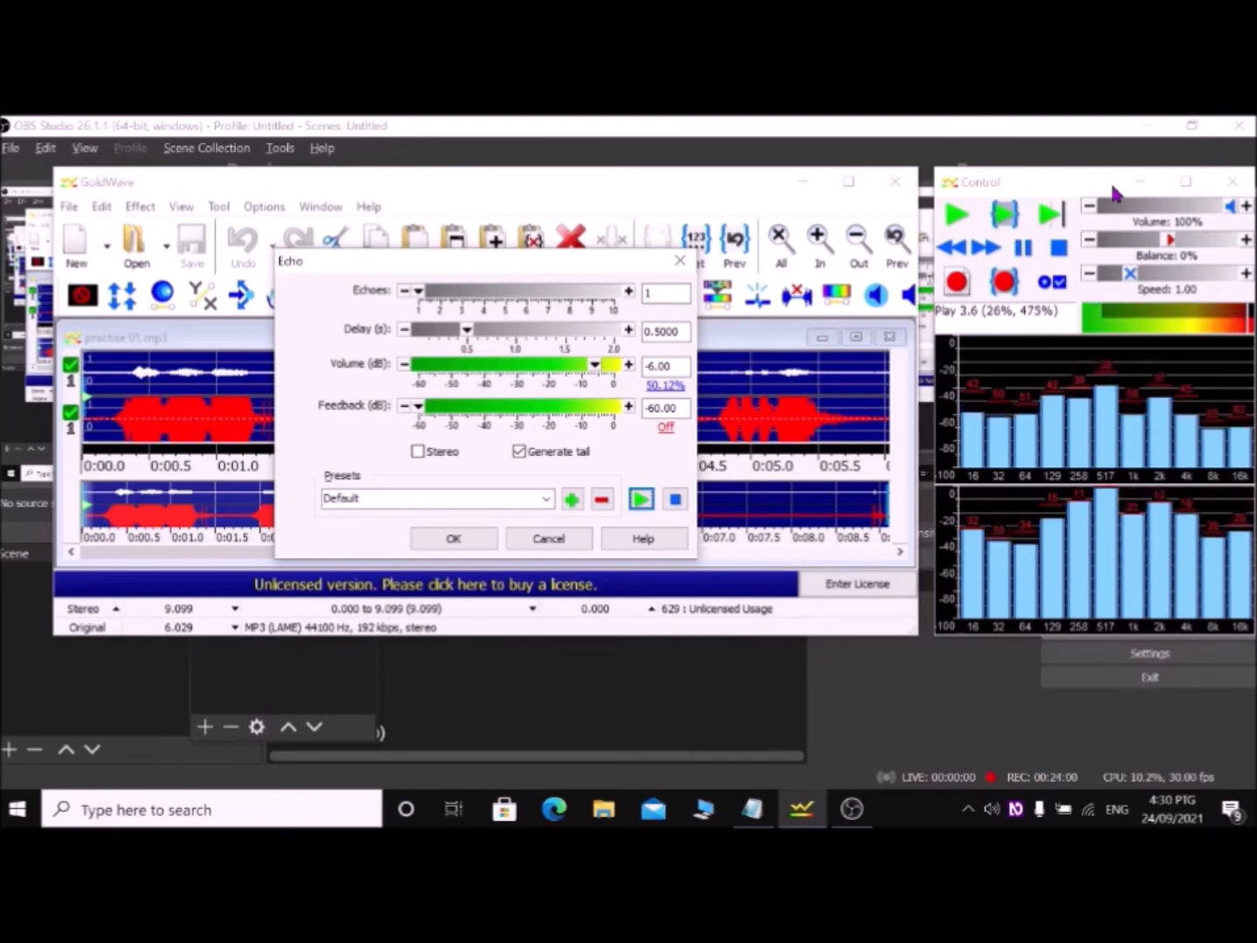
pyautogui.press('Tab')
pyautogui.press('space')
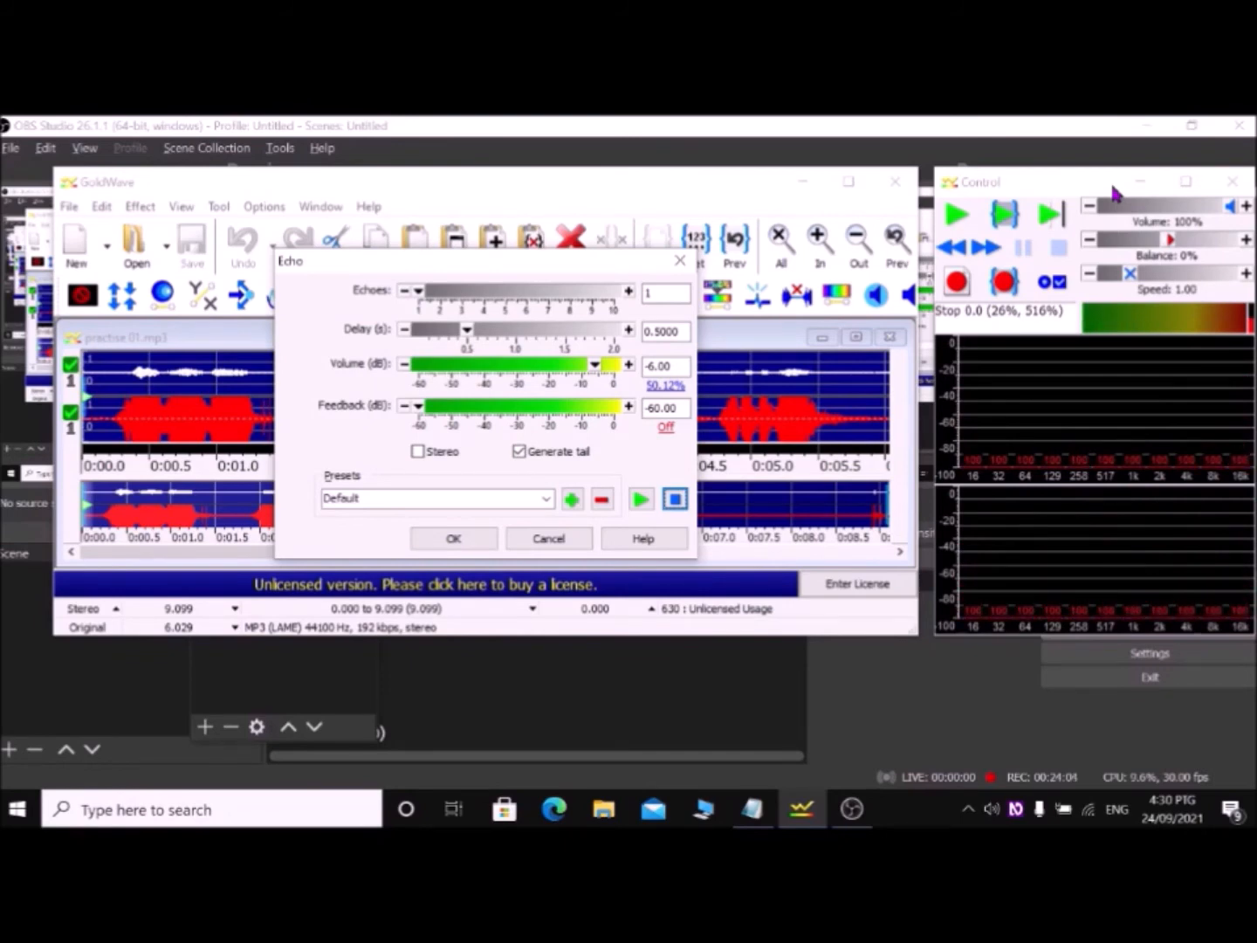
# Apply the Default echo to the whole recording, and undo it
pyautogui.press('Tab')
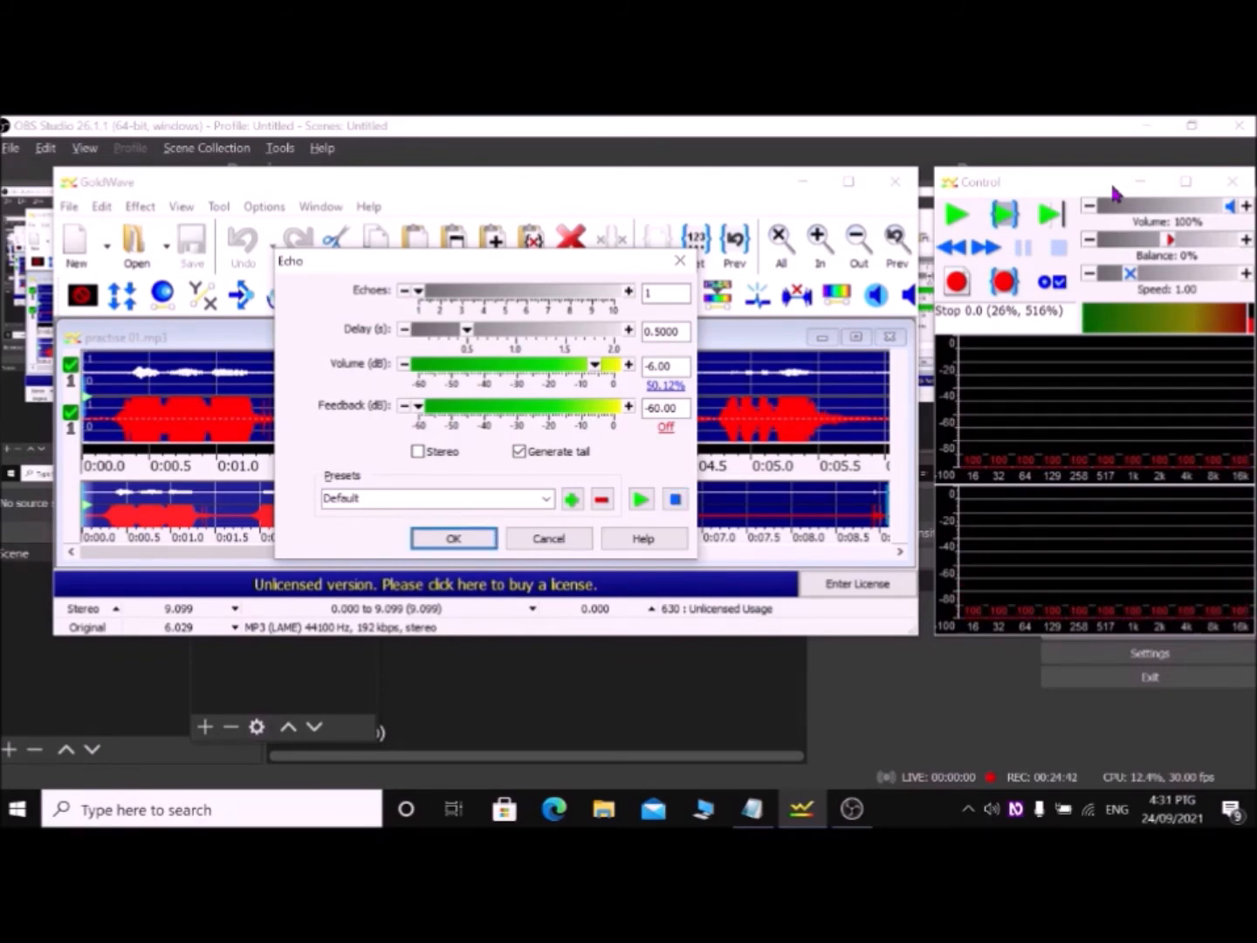
pyautogui.press('Return')
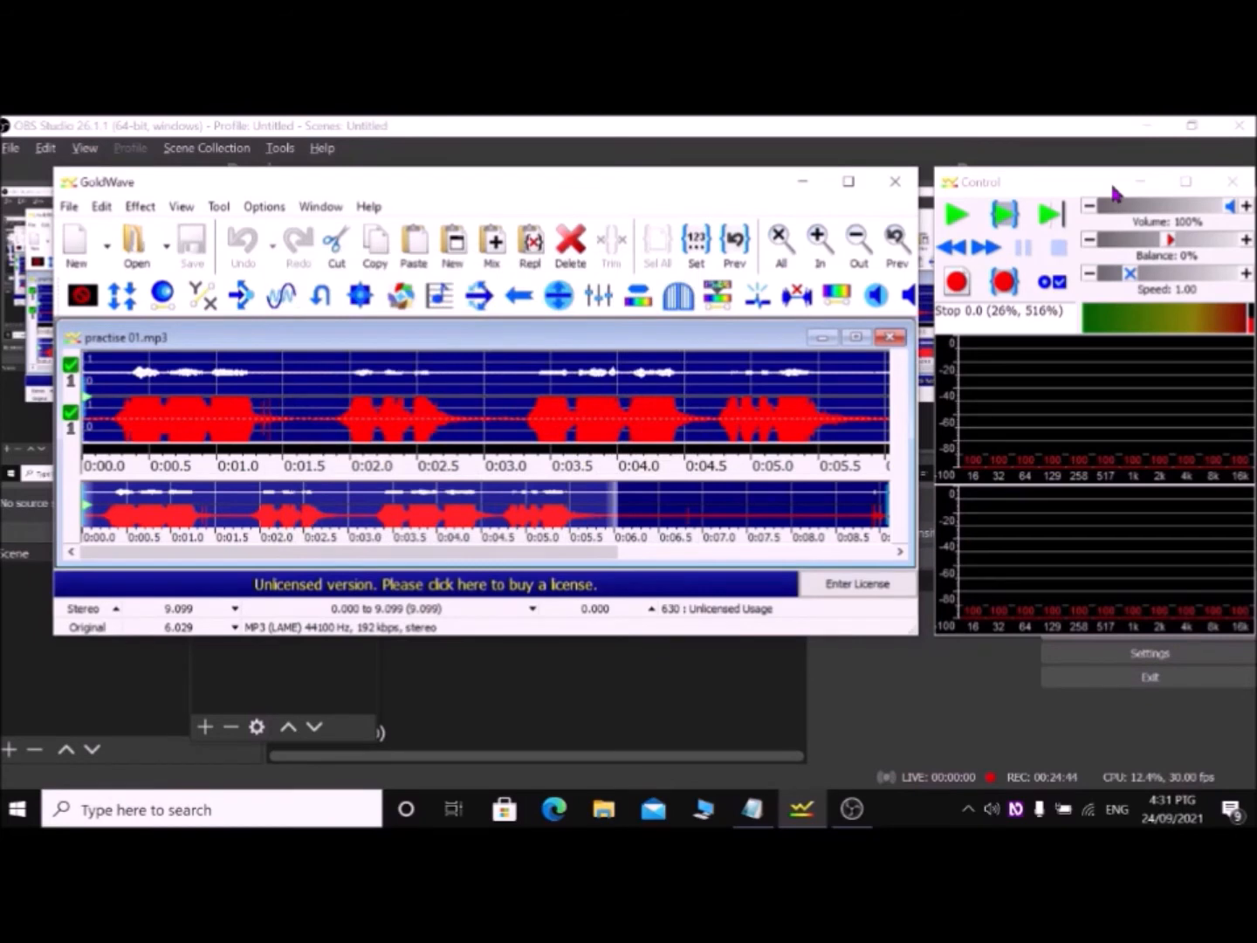
pyautogui.hotkey('ctrl', 'z')
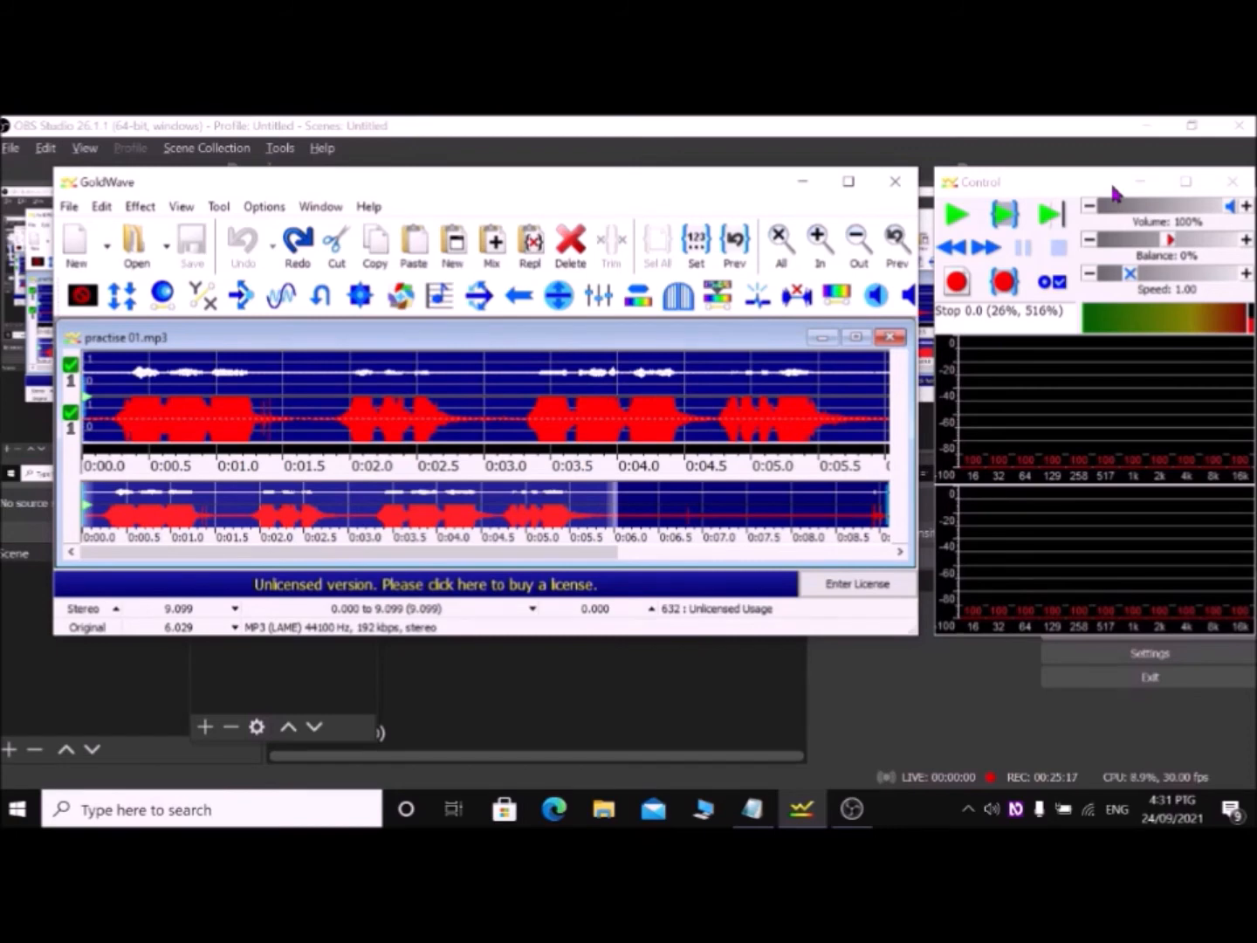
# Play through the recording to locate the second phrase and select it from 1.370 to 3.190 seconds
pyautogui.press('space')
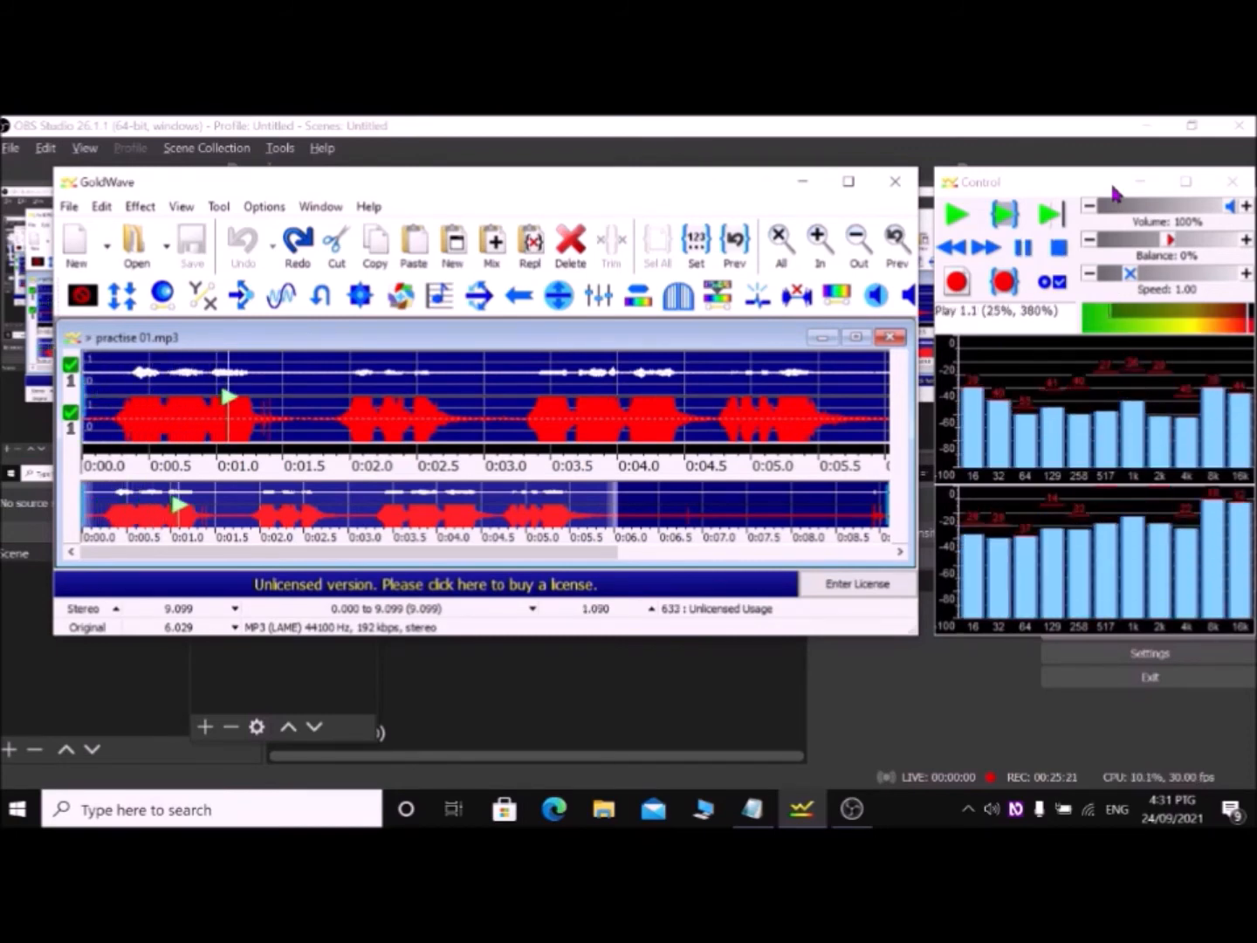
pyautogui.press('space')
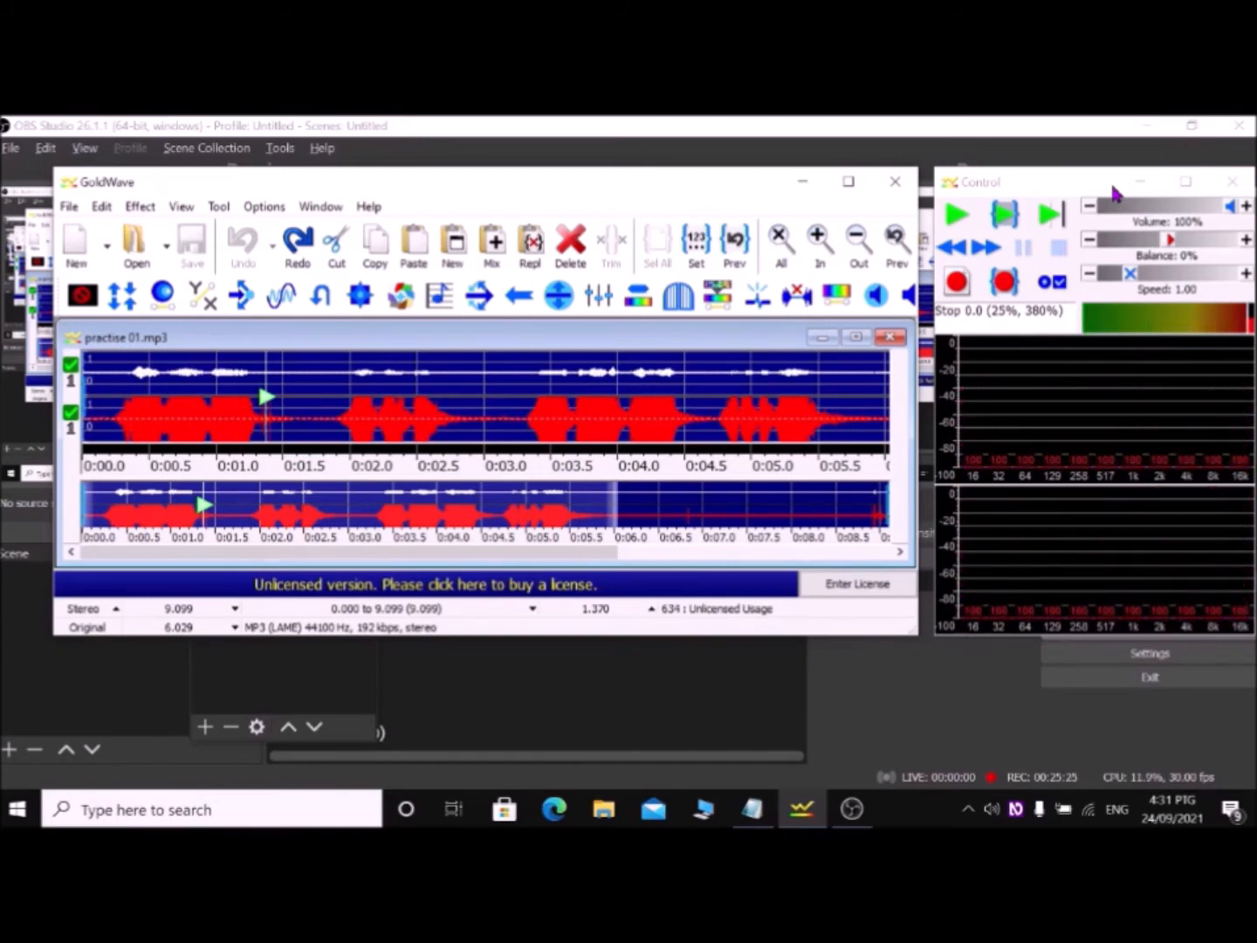
pyautogui.press('space')
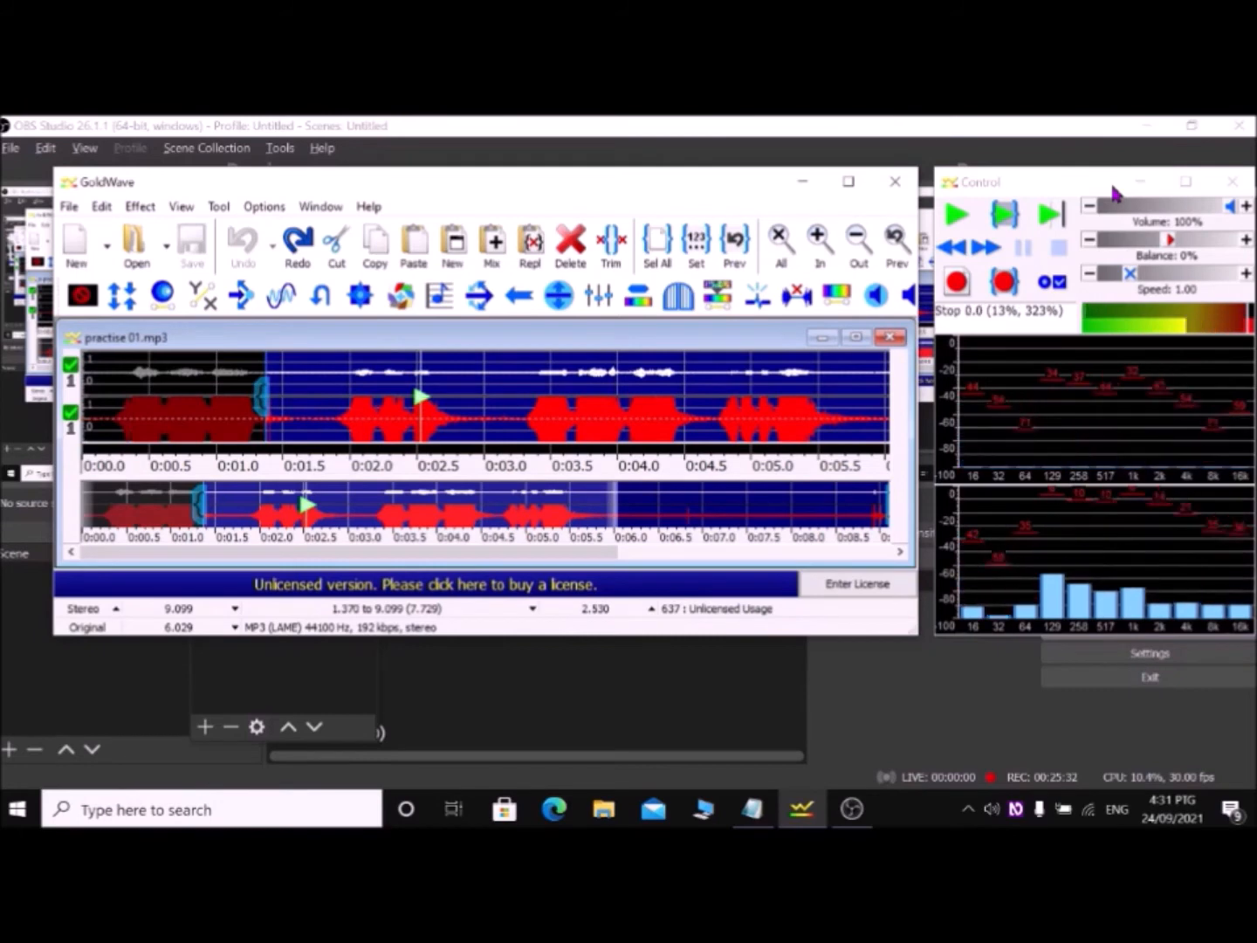
pyautogui.press('space')
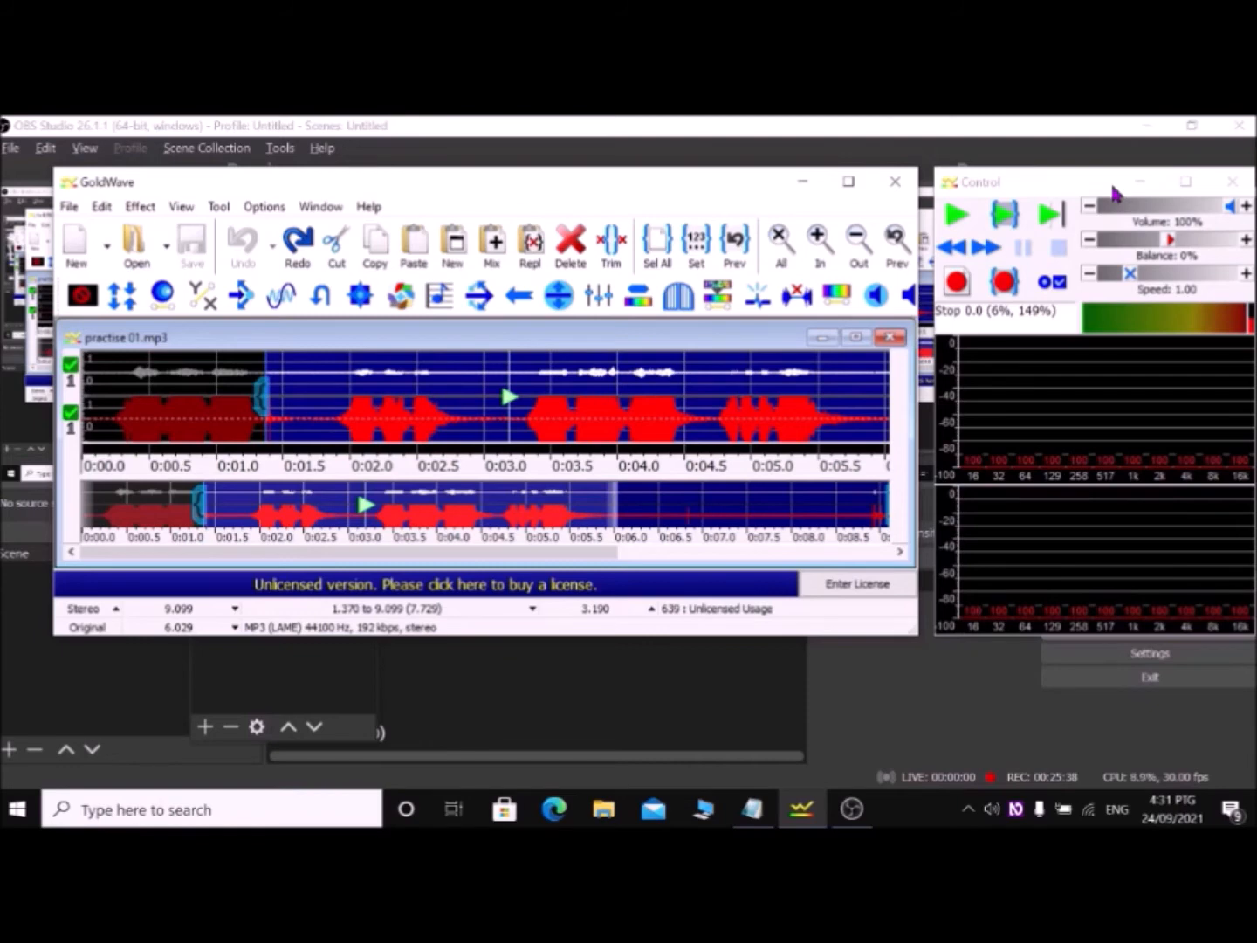
pyautogui.press(']')
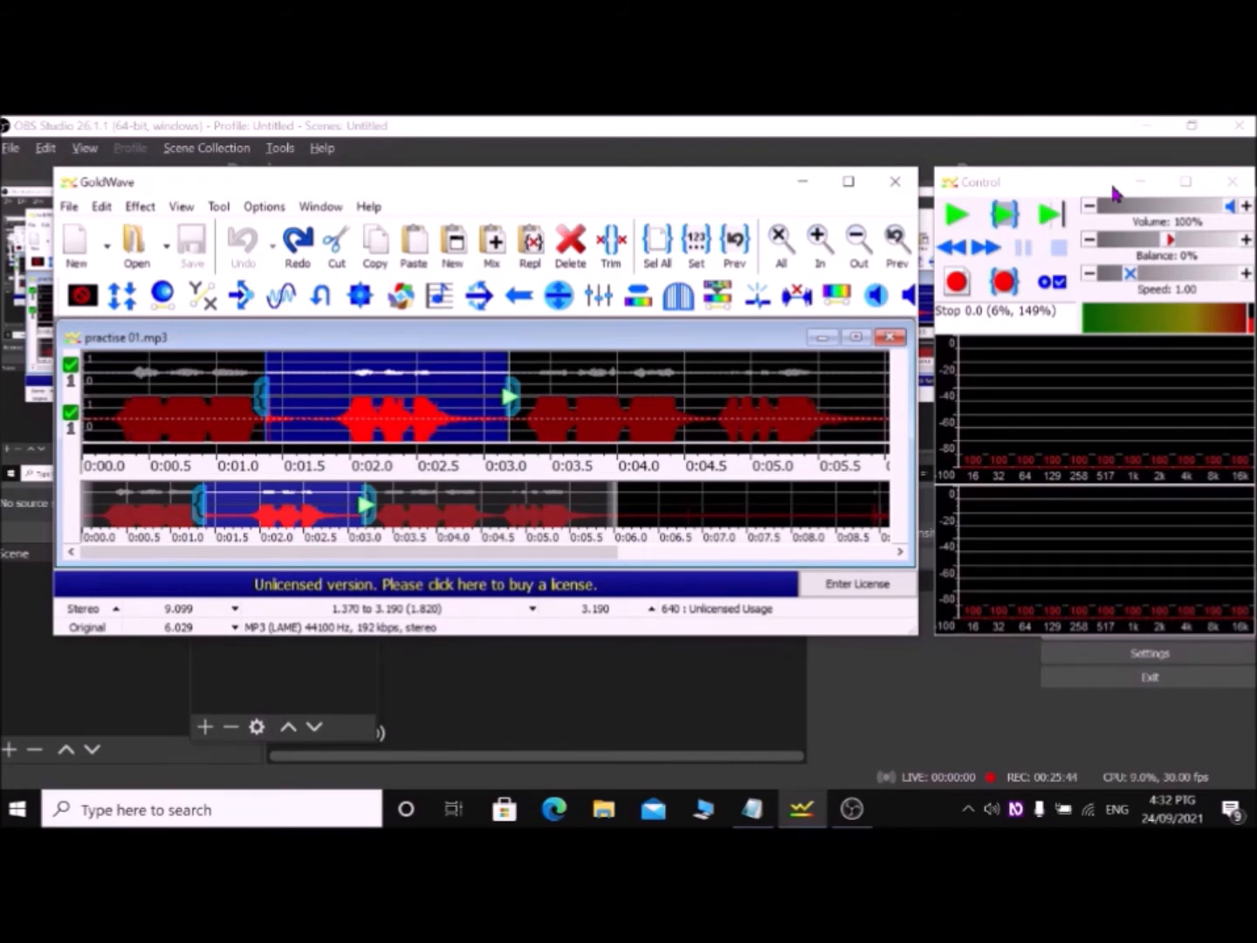
# Open the Echo effect for the selected second phrase
pyautogui.press('alt')
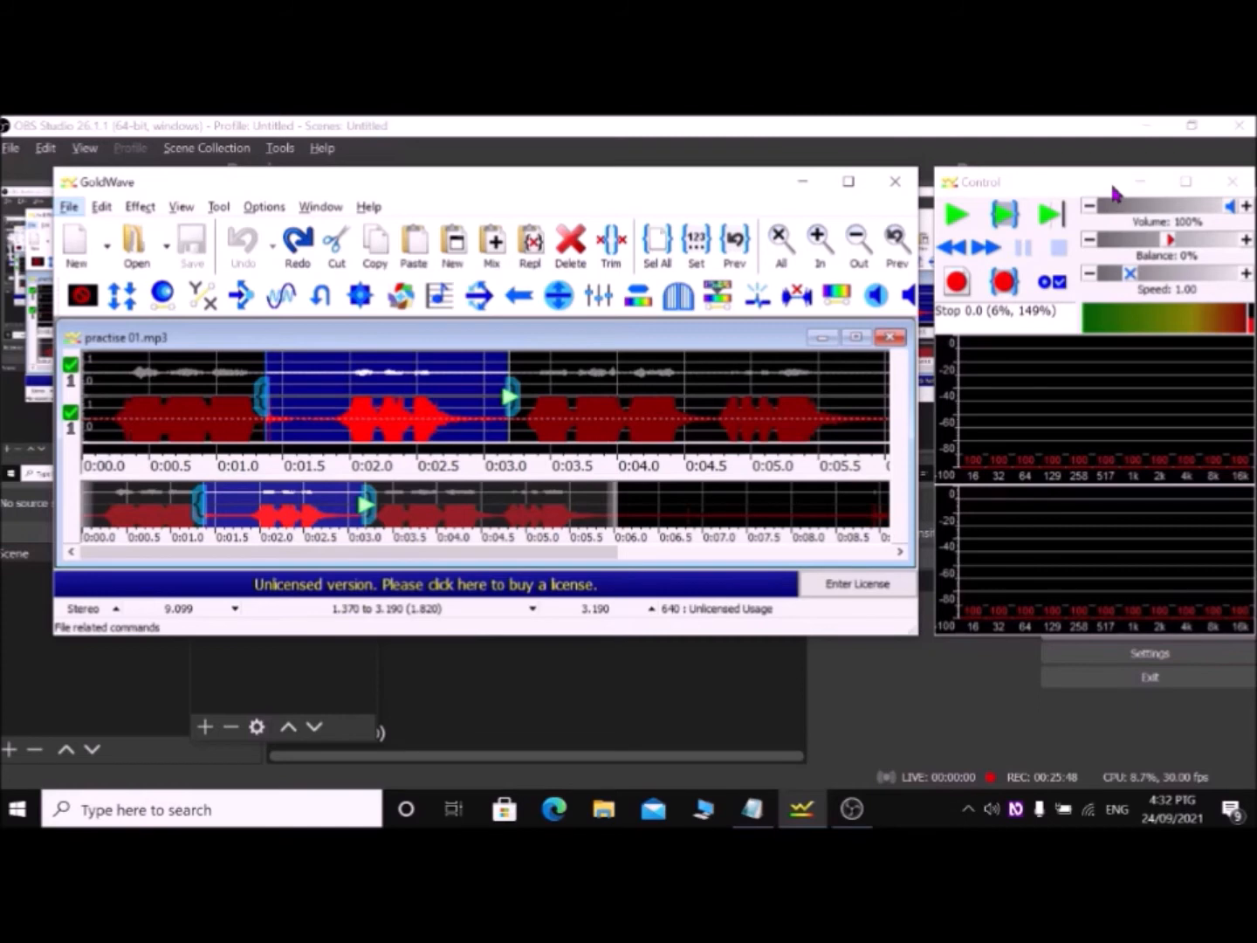
pyautogui.press('Right')
pyautogui.press('Right')
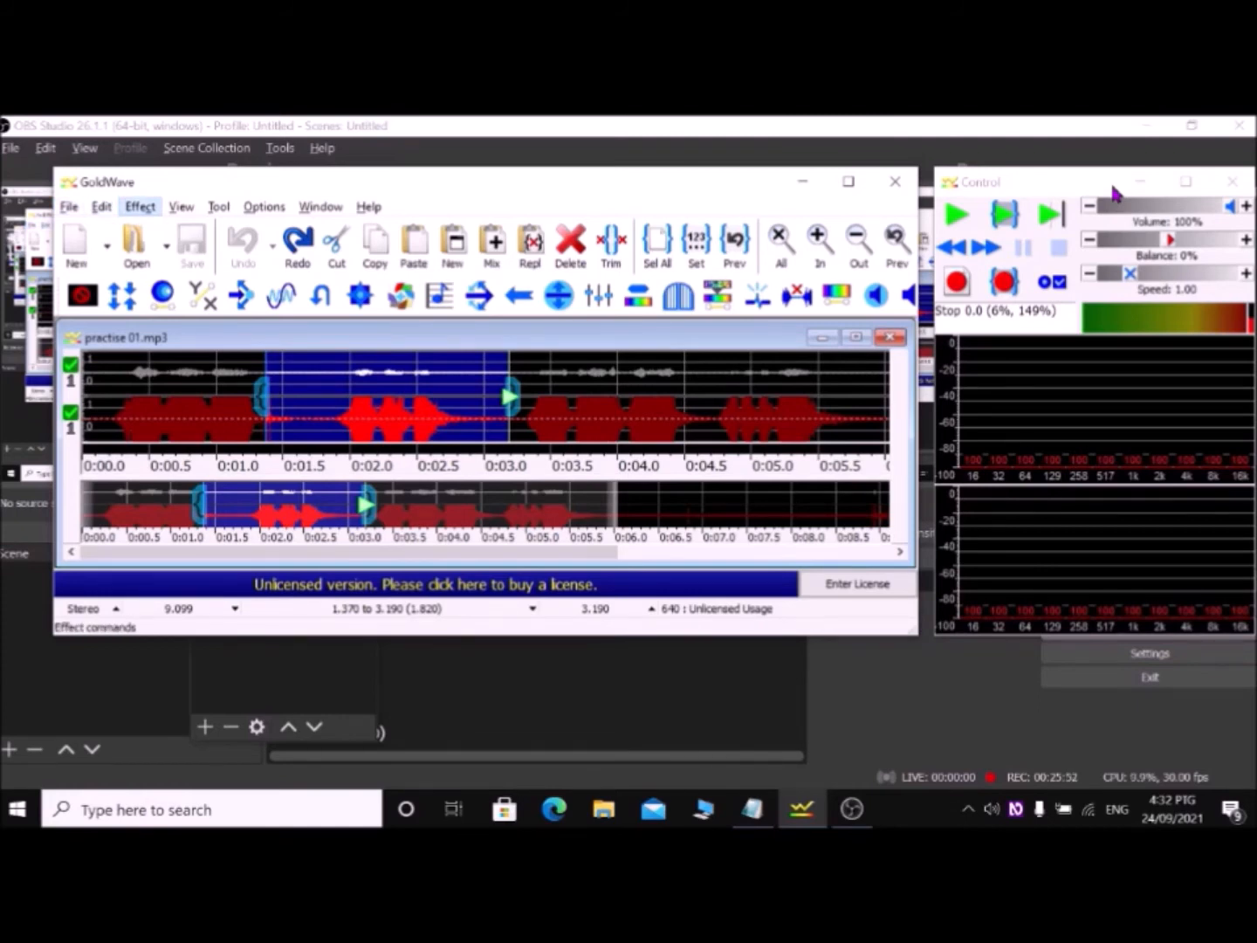
pyautogui.press('Down')
pyautogui.press('Down')
pyautogui.press('Down')
pyautogui.press('Down')
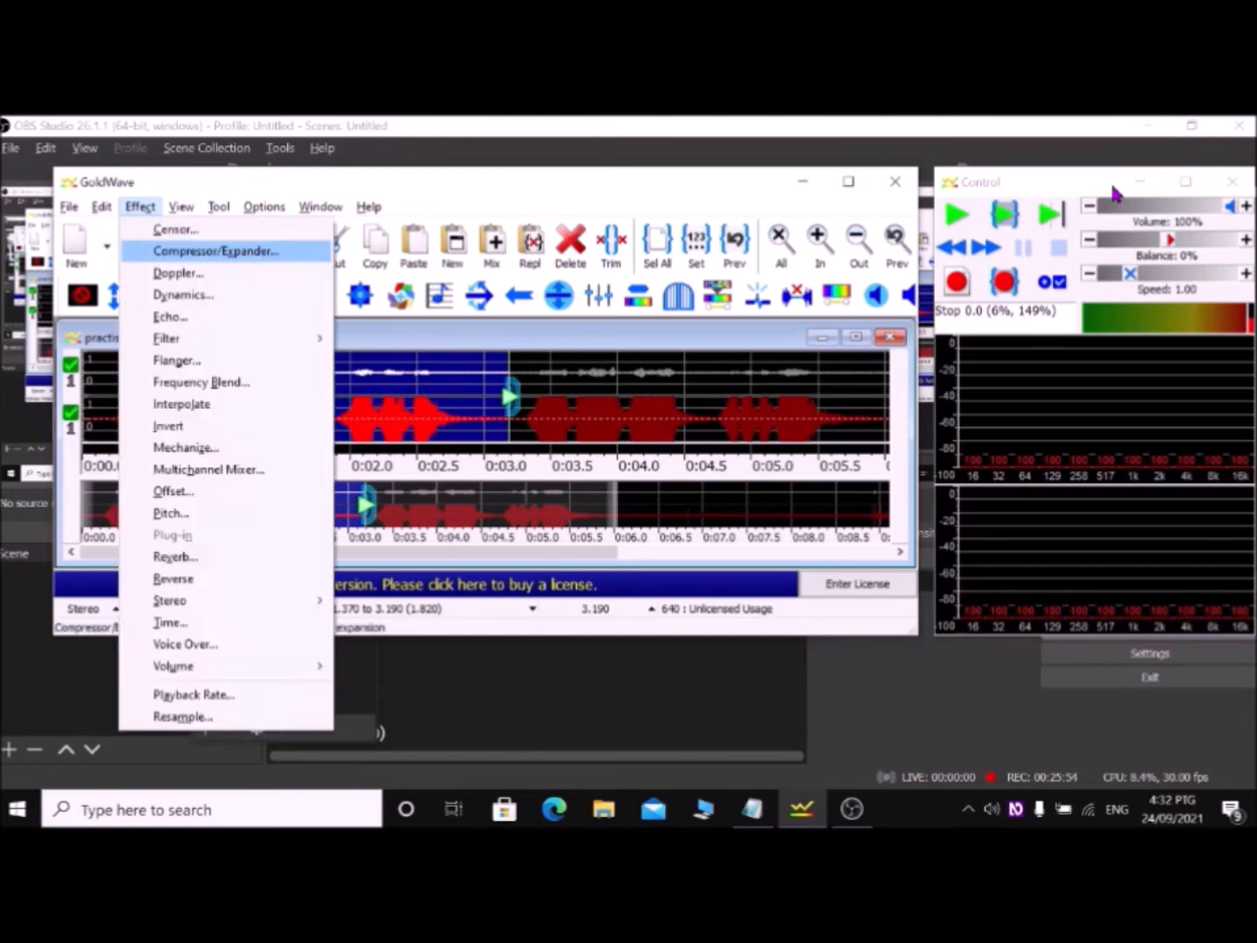
pyautogui.press('Down')
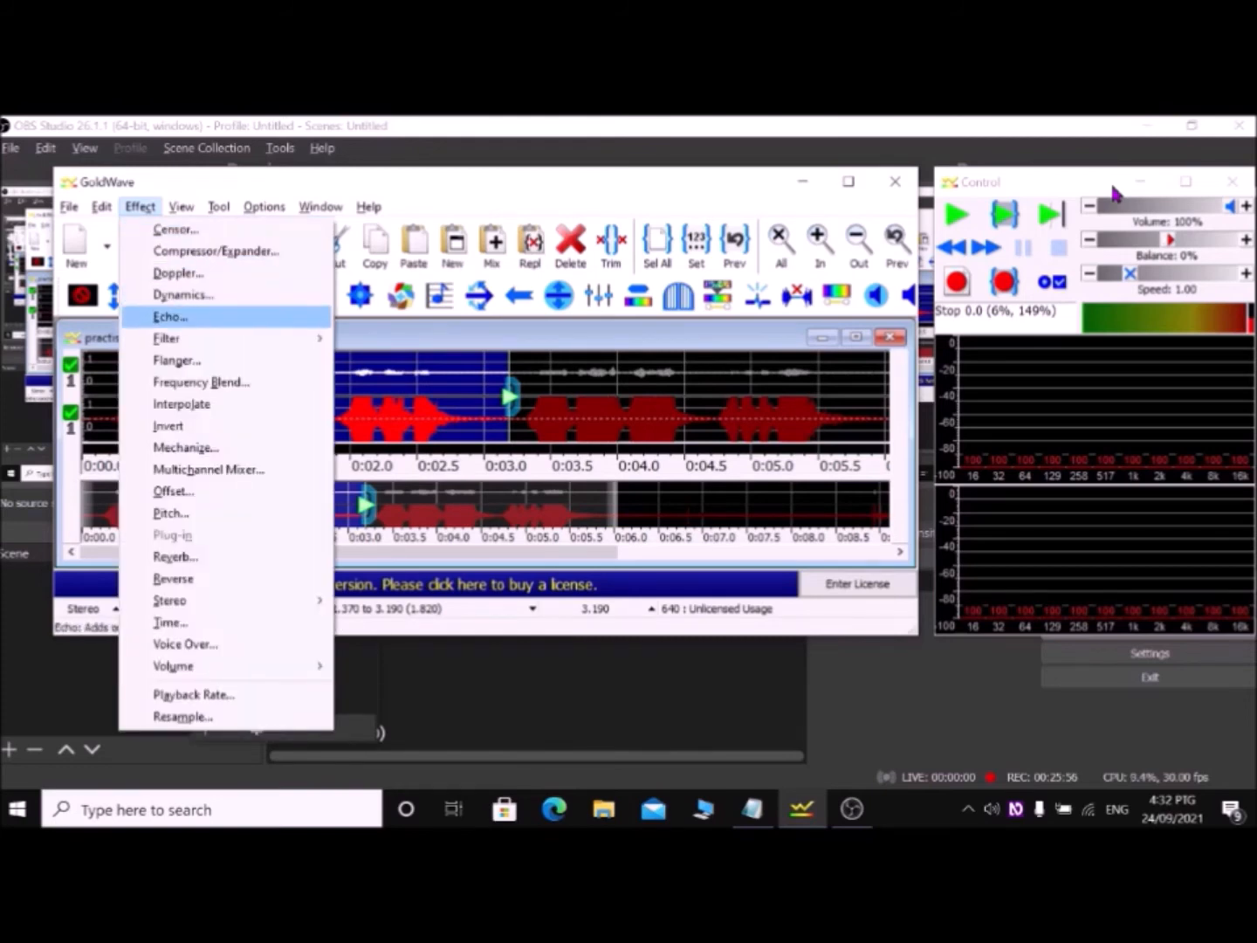
pyautogui.press('Return')
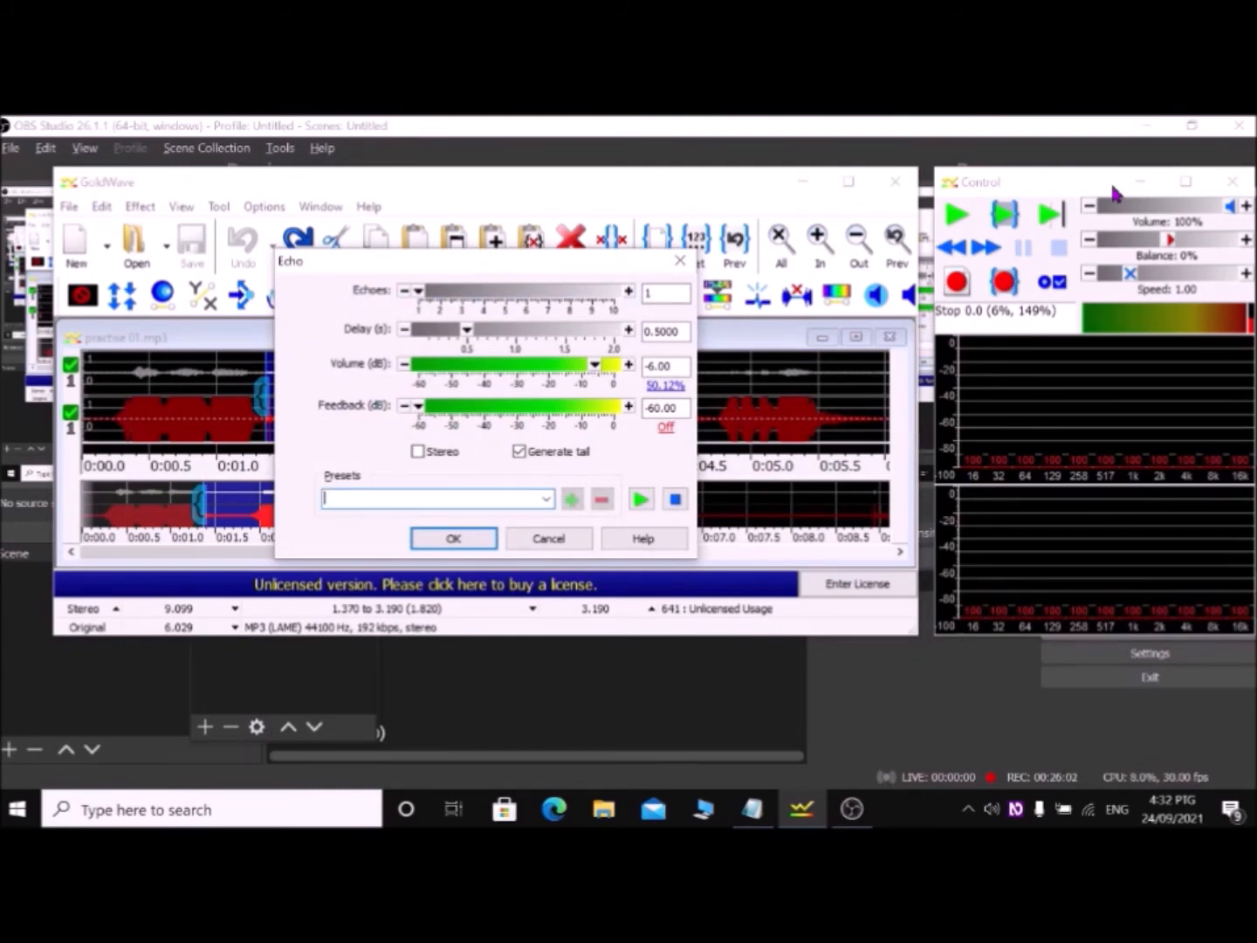
# Choose the "5 one second echoes" preset and preview it on the selected phrase
pyautogui.press('Down')
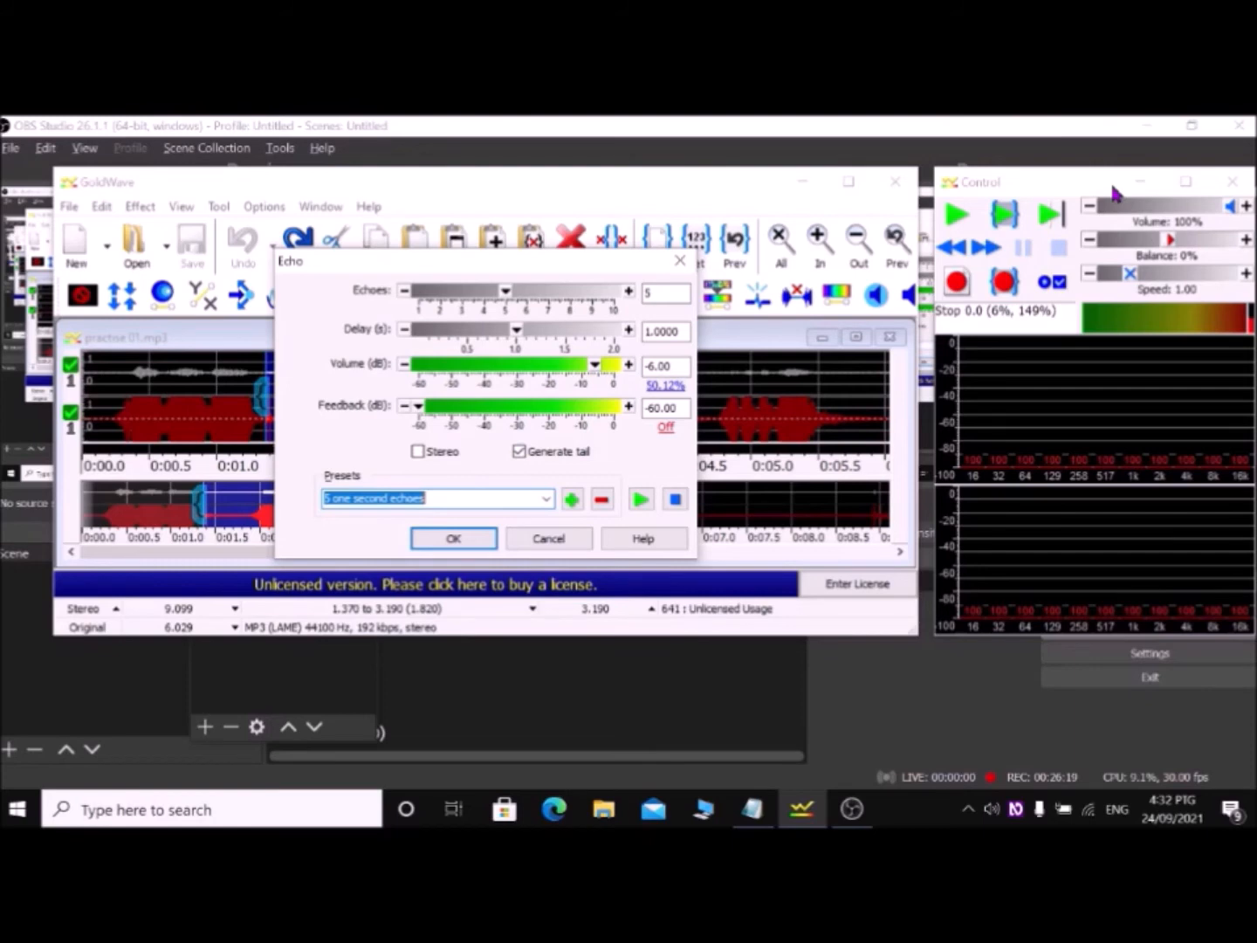
pyautogui.press('Tab')
pyautogui.press('Tab')
pyautogui.press('Tab')
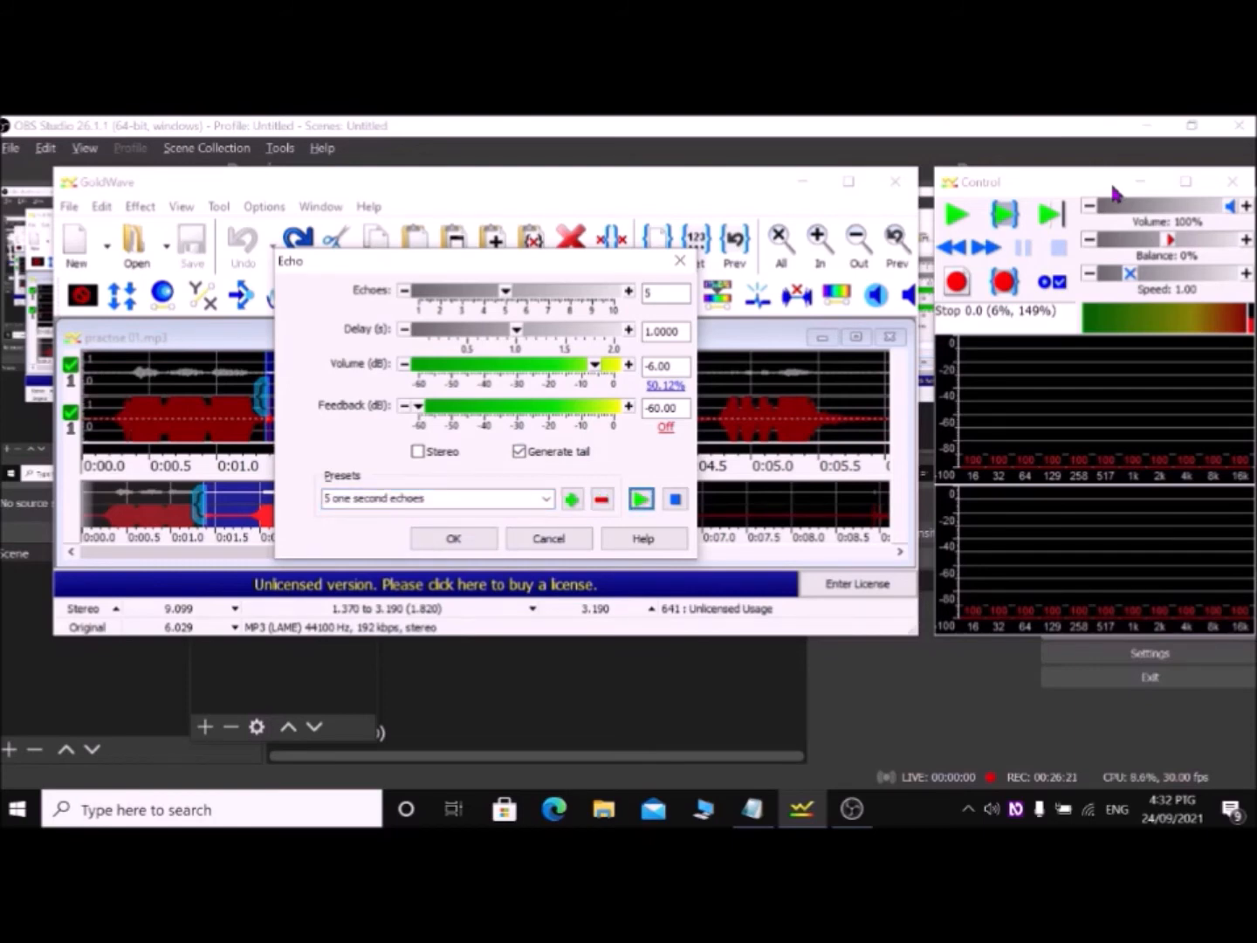
pyautogui.press('space')
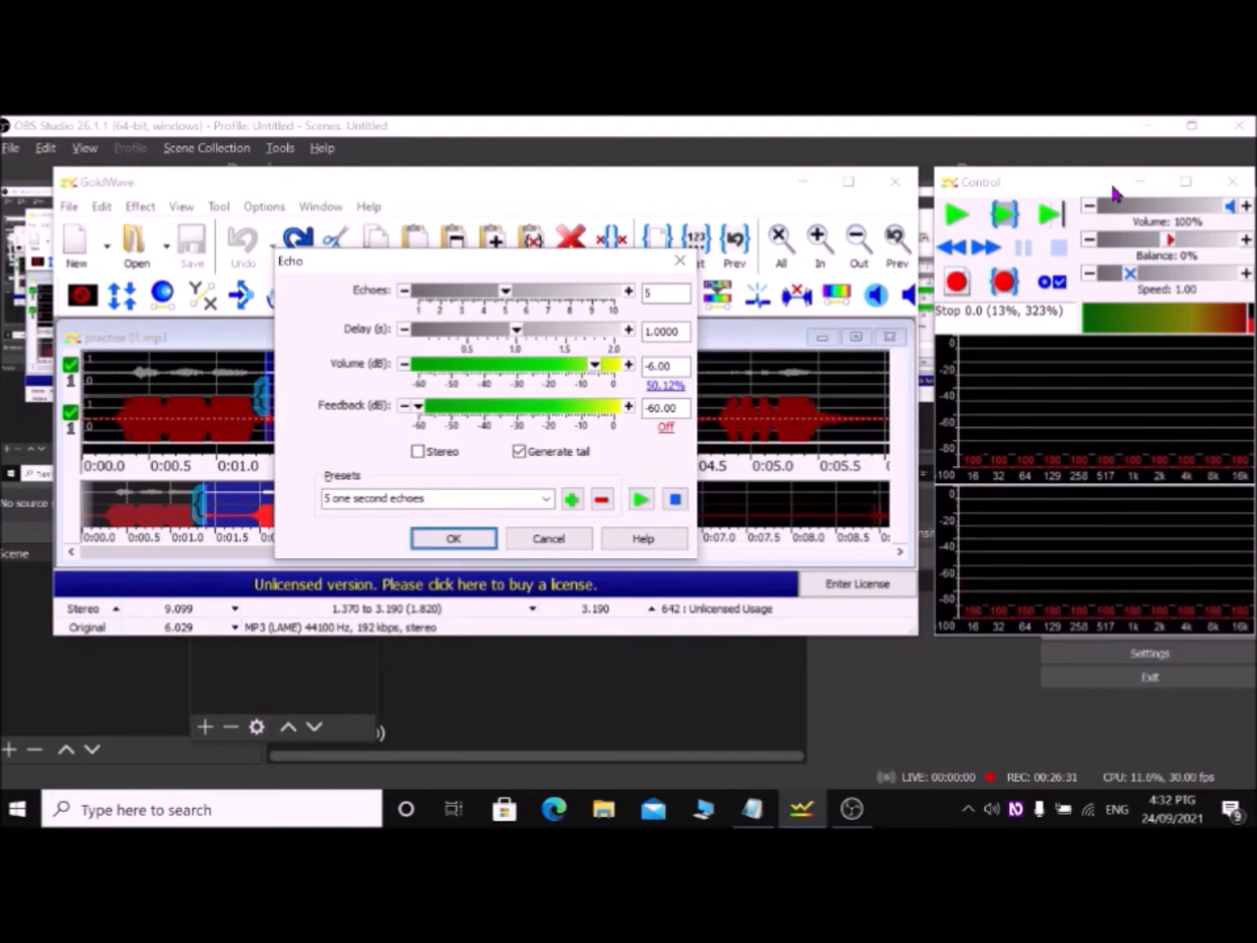
# Apply the five-echo effect to the selected phrase, then save the file and play it back
pyautogui.press('Return')
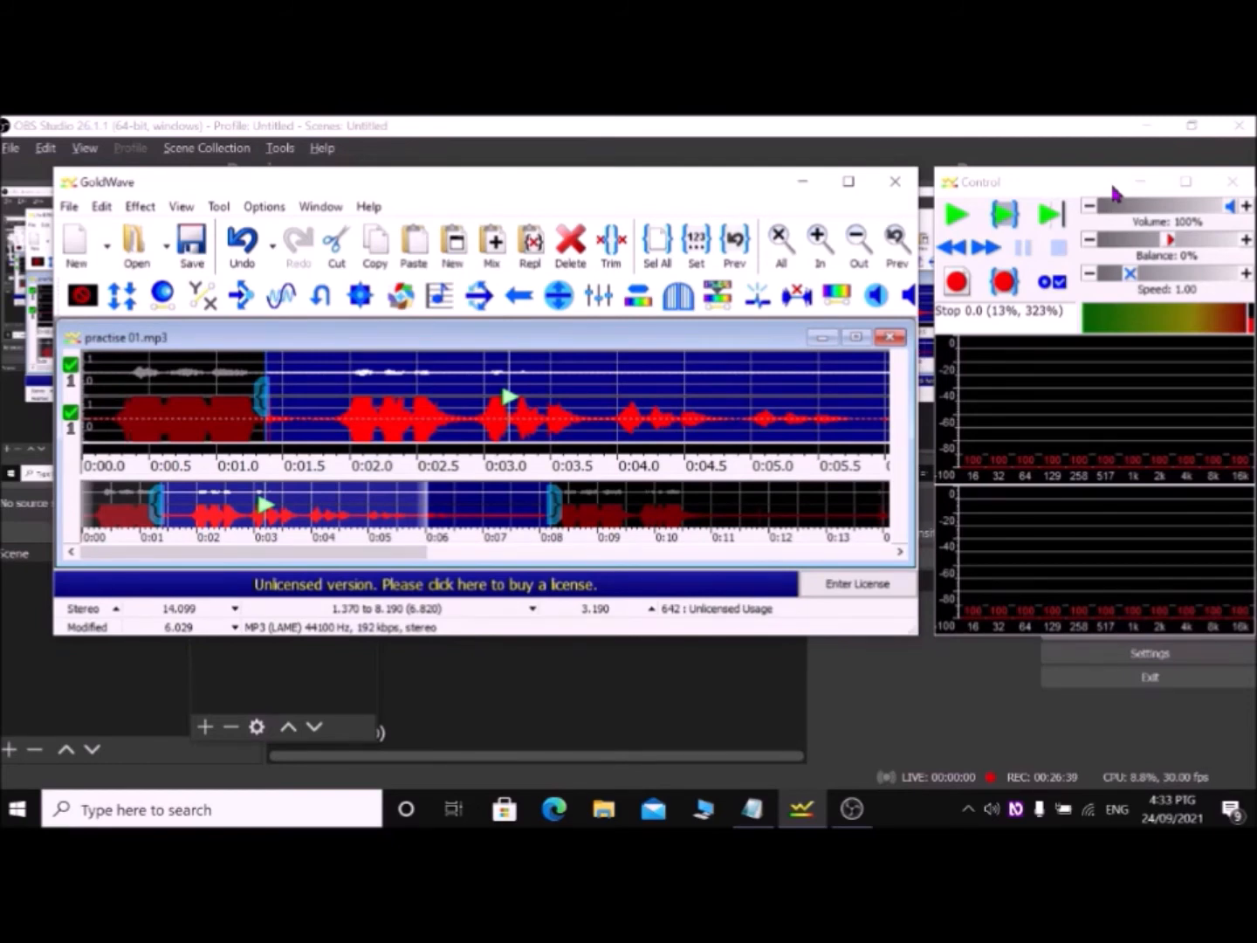
pyautogui.hotkey('ctrl', 'z')
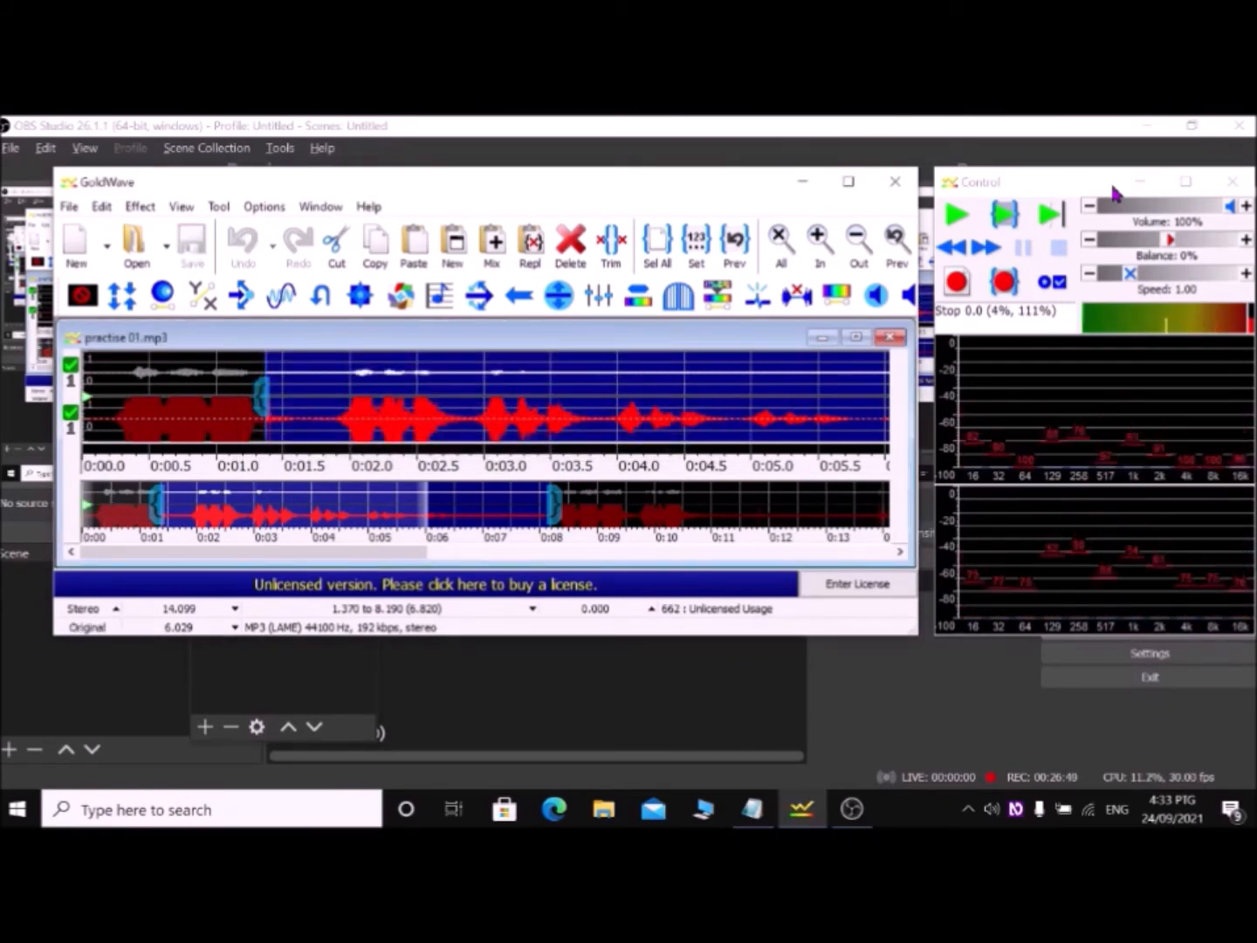
pyautogui.press('space')
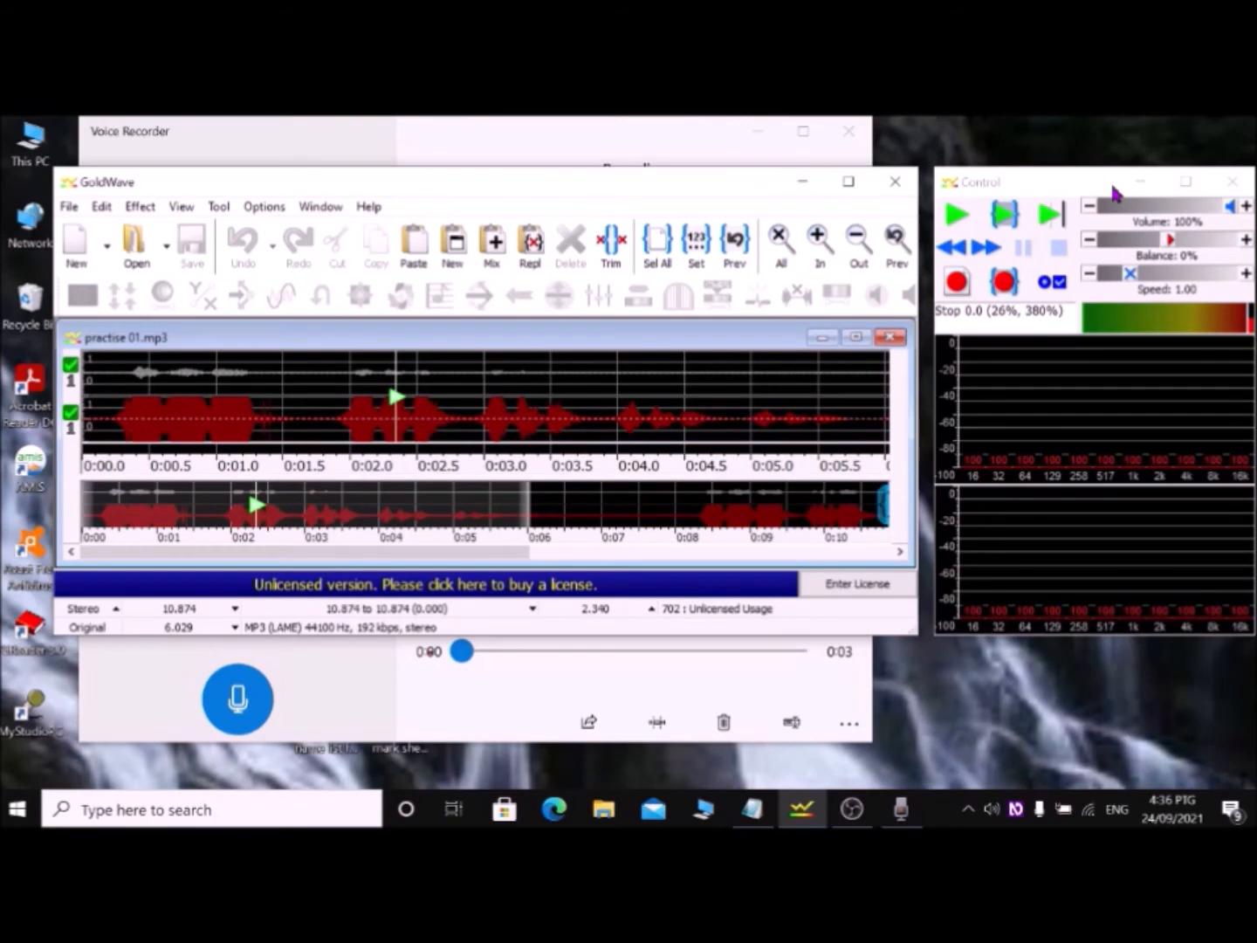
# Bring up the Open Sound dialog and browse through Documents to the Sound recordings folder
pyautogui.hotkey('ctrl', 'o')
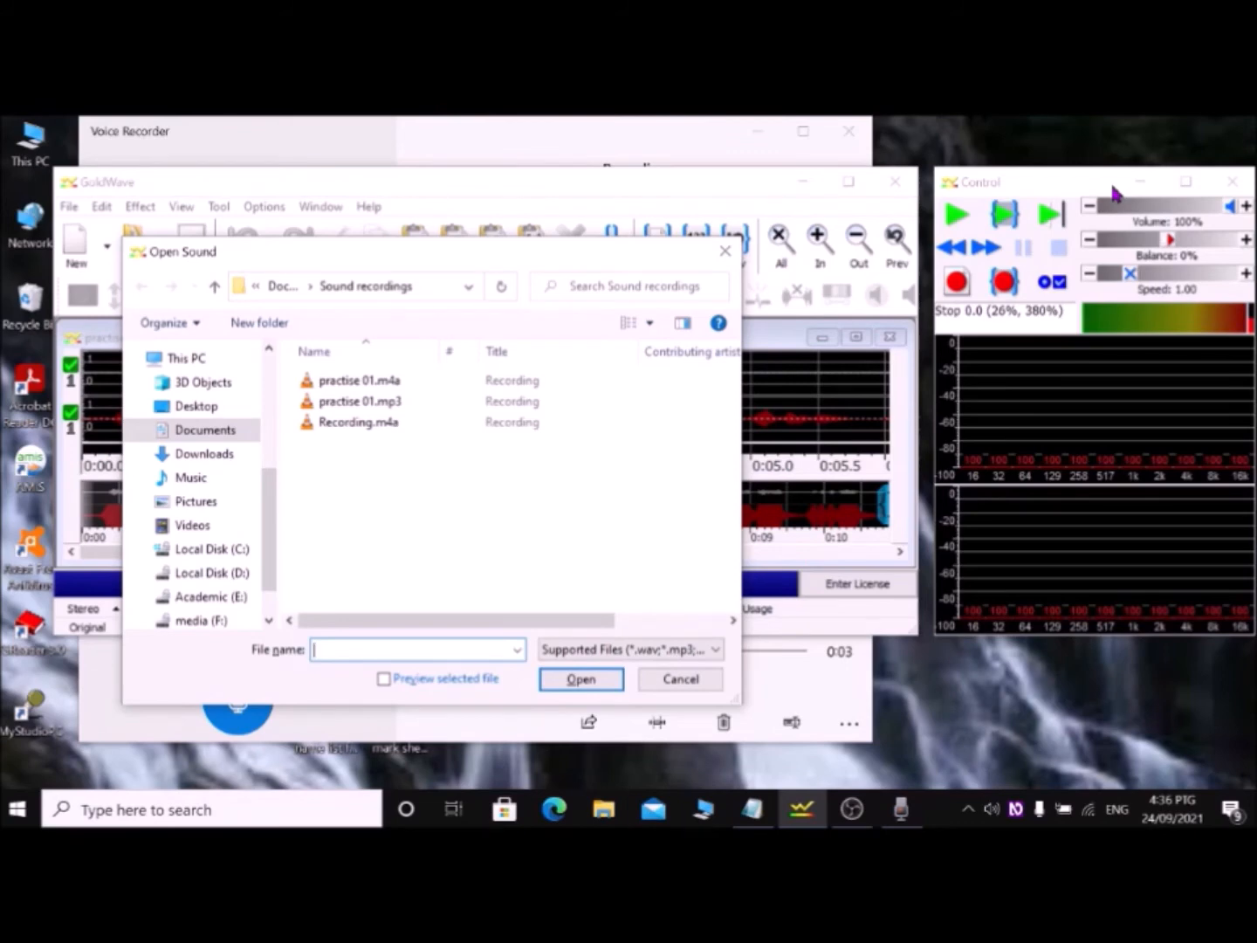
pyautogui.hotkey('shift', 'Tab')
pyautogui.hotkey('shift', 'Tab')
pyautogui.hotkey('shift', 'Tab')
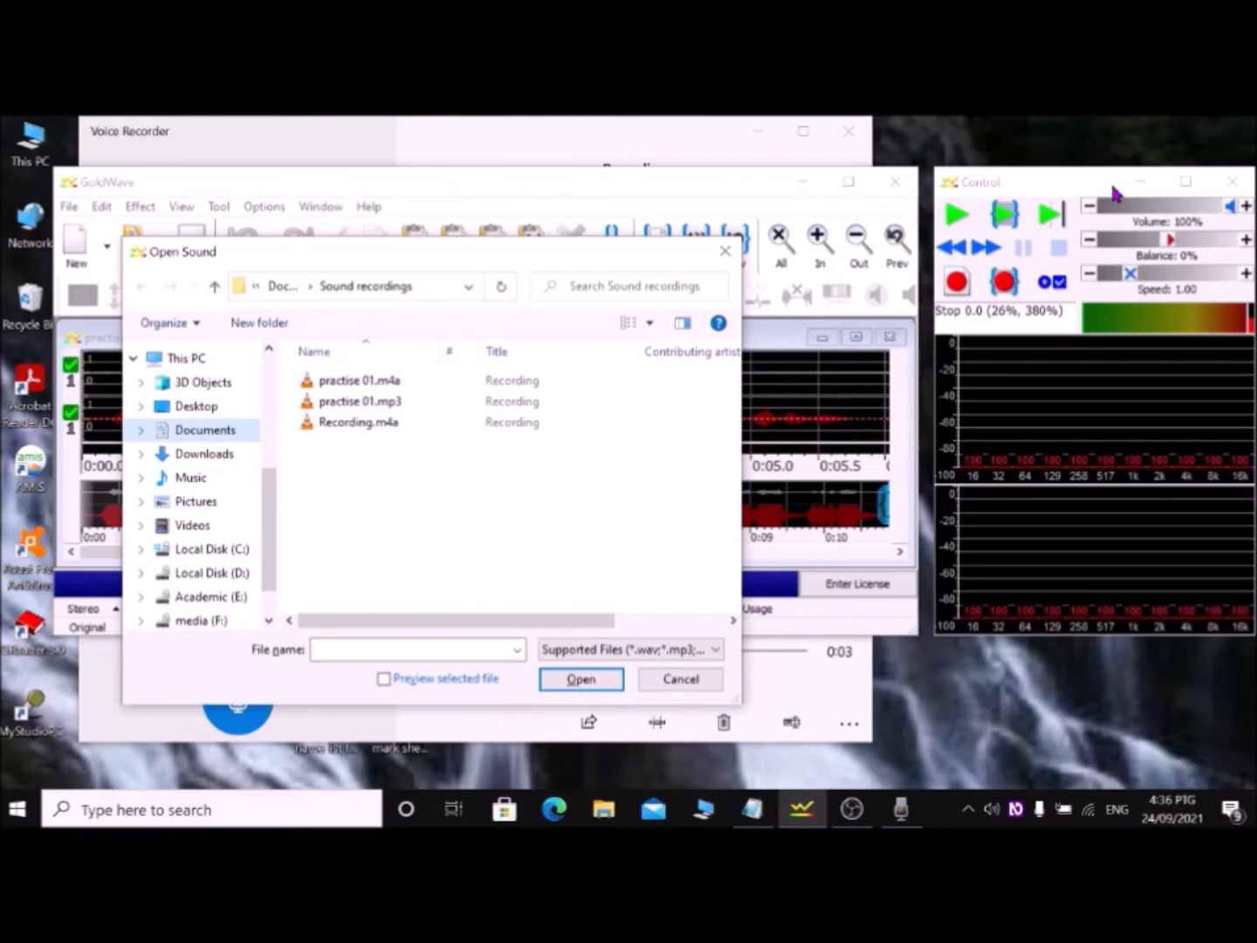
pyautogui.press('Down')
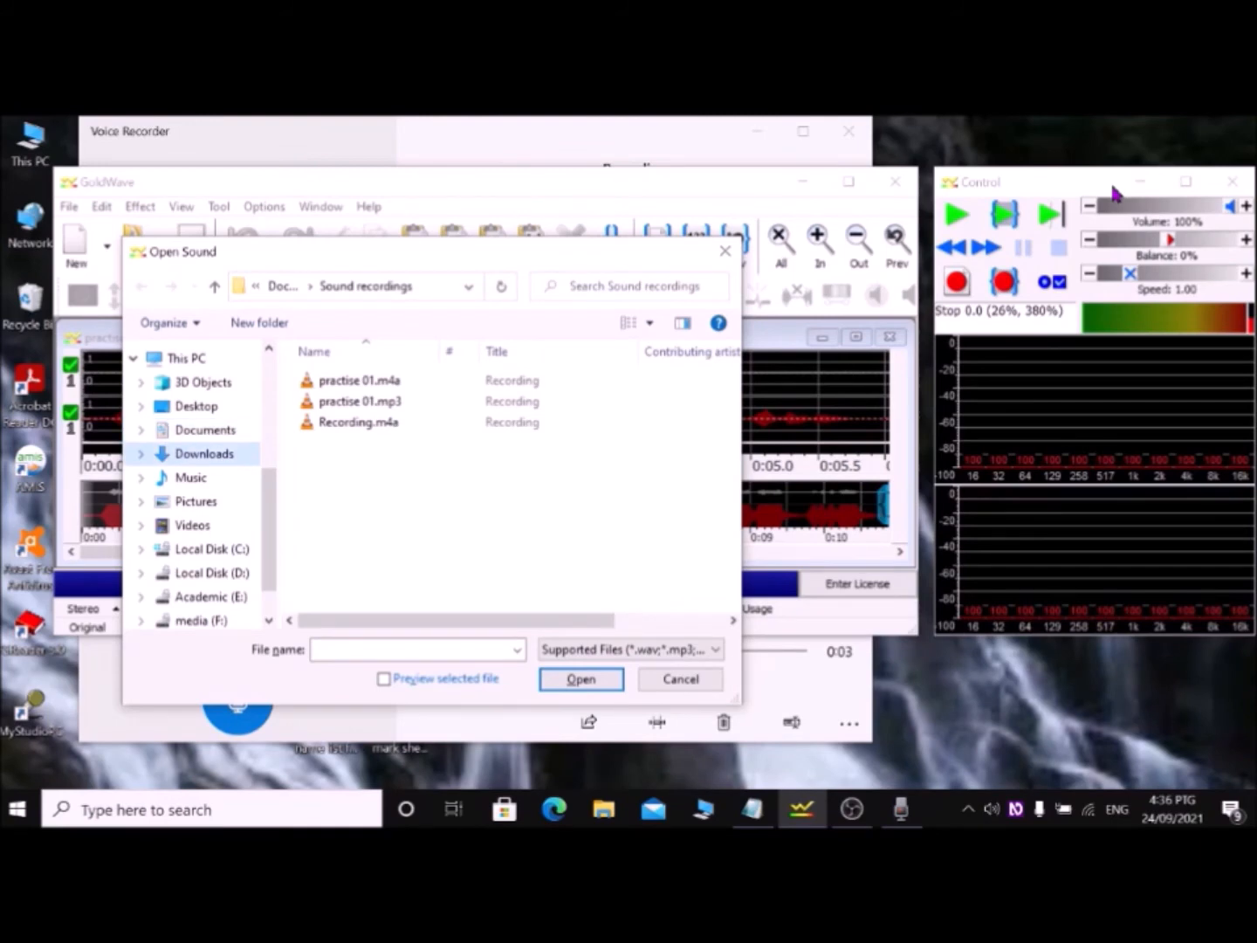
pyautogui.press('d')
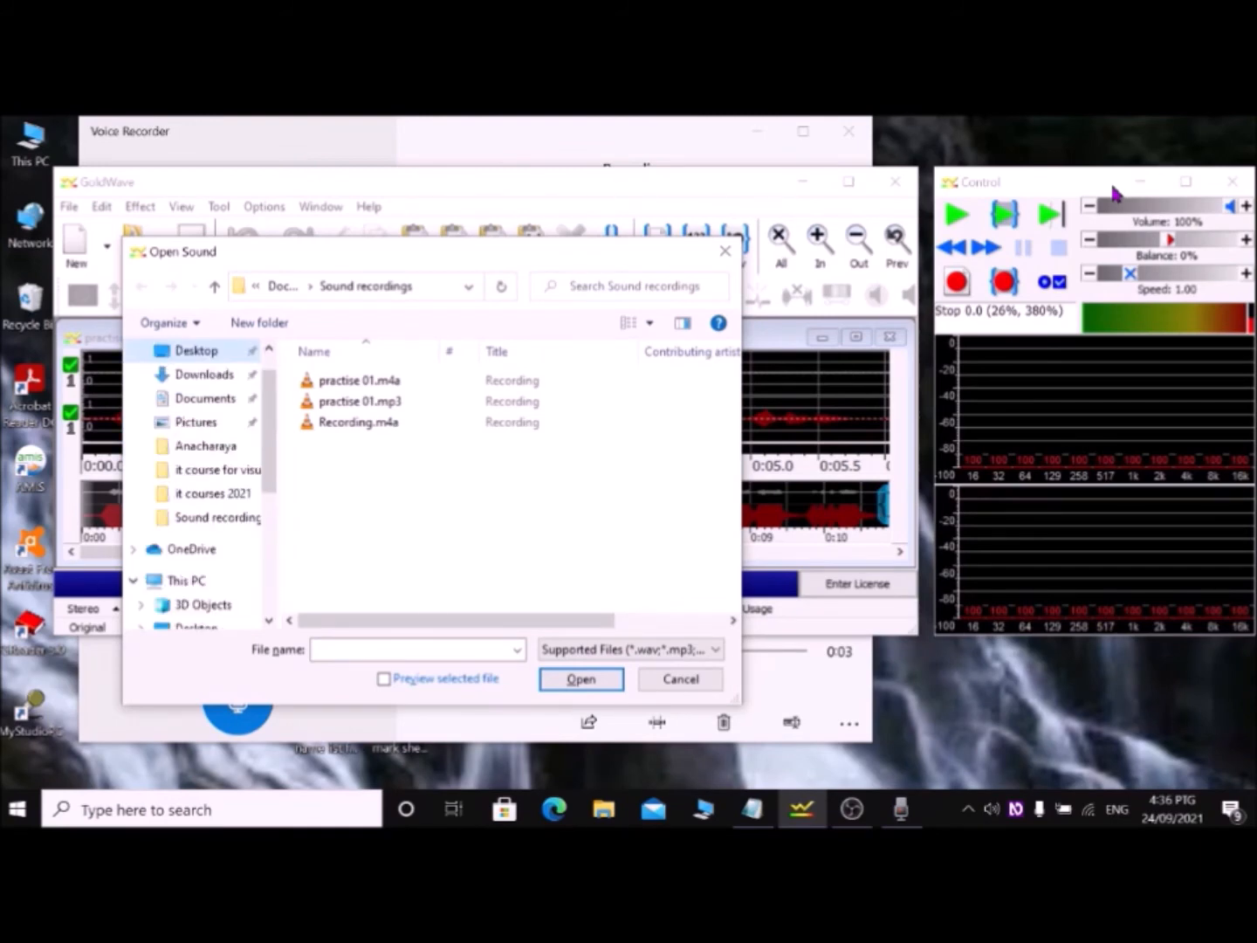
pyautogui.press('Down')
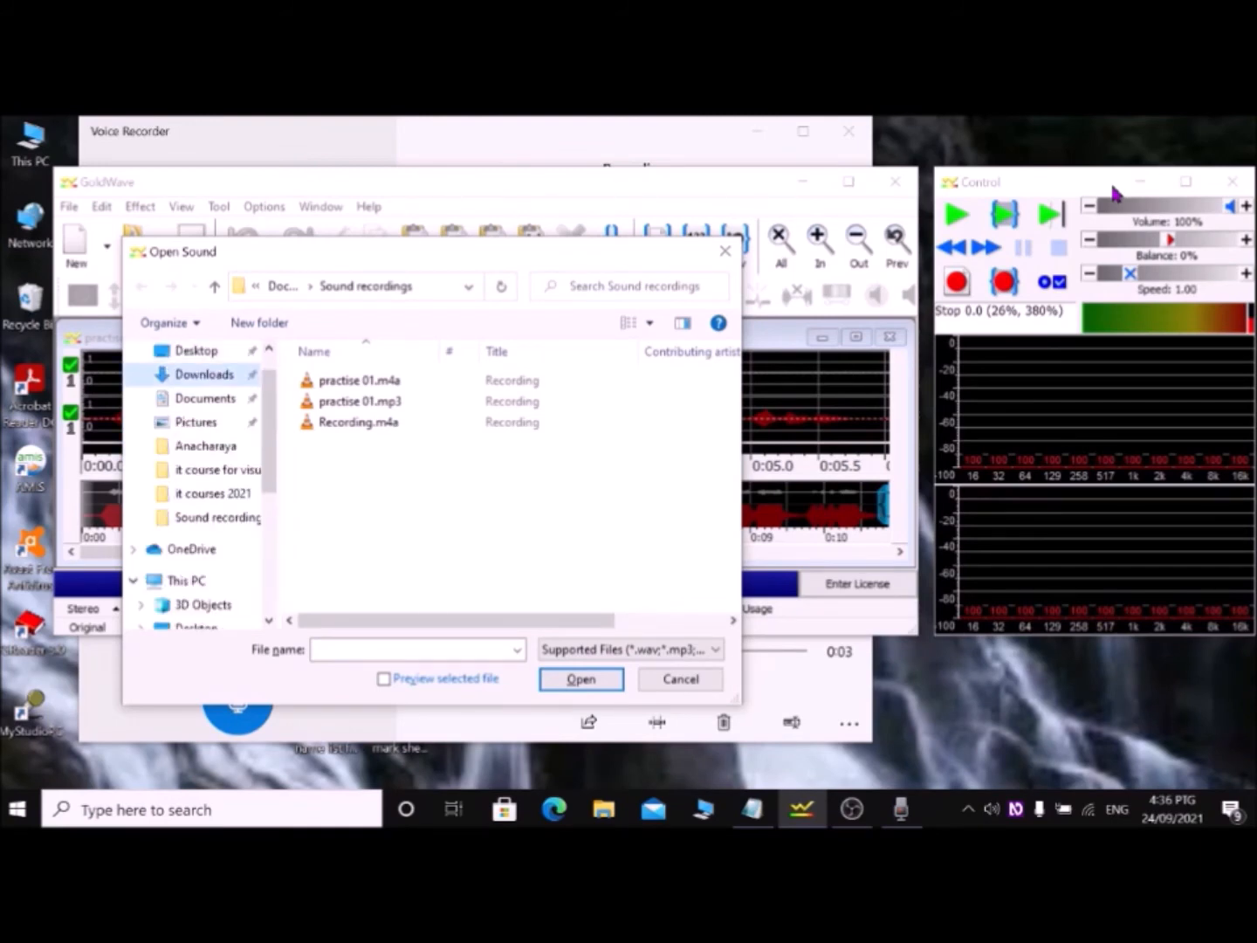
pyautogui.press('Down')
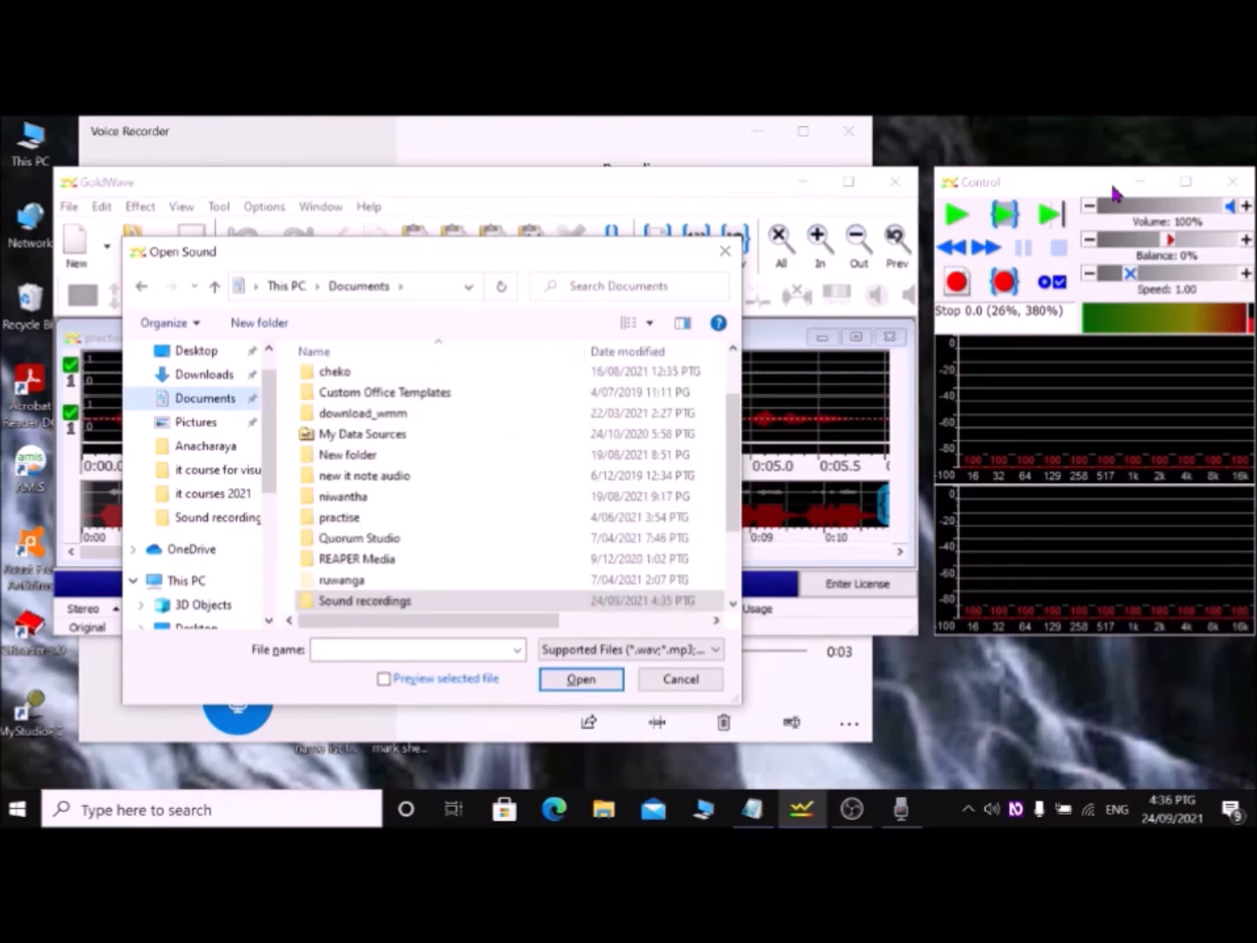
pyautogui.press('Tab')
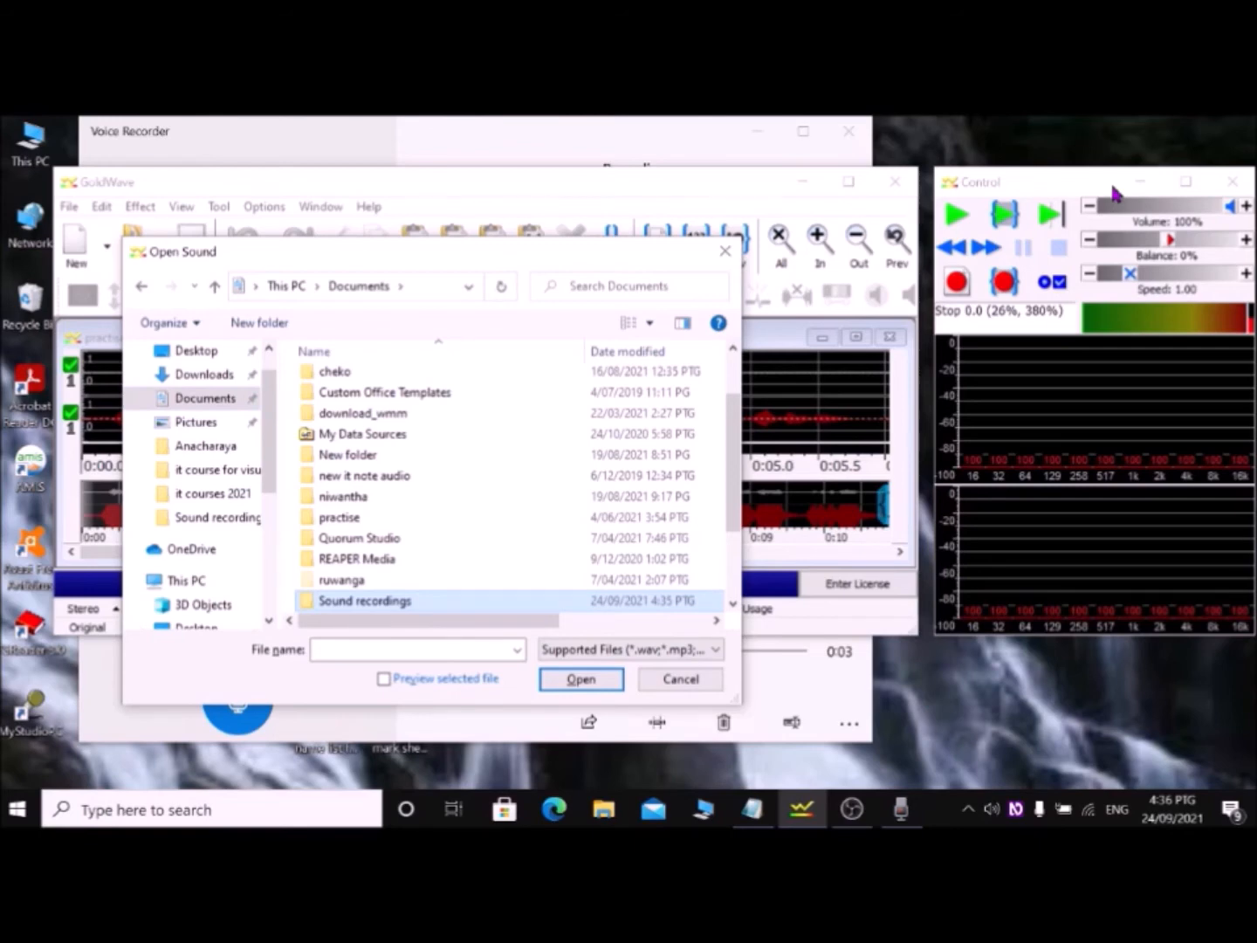
pyautogui.press('Down')
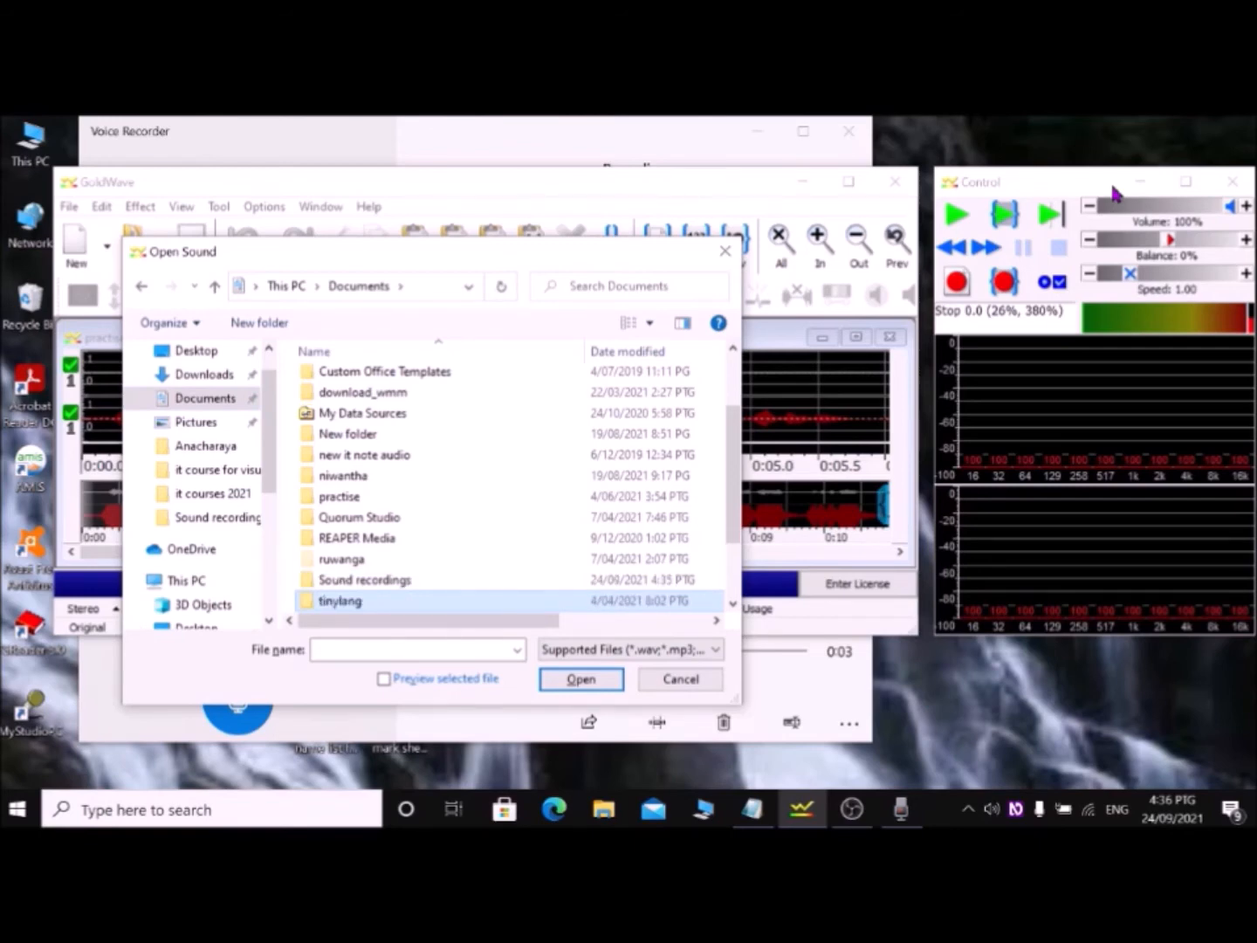
pyautogui.press('Up')
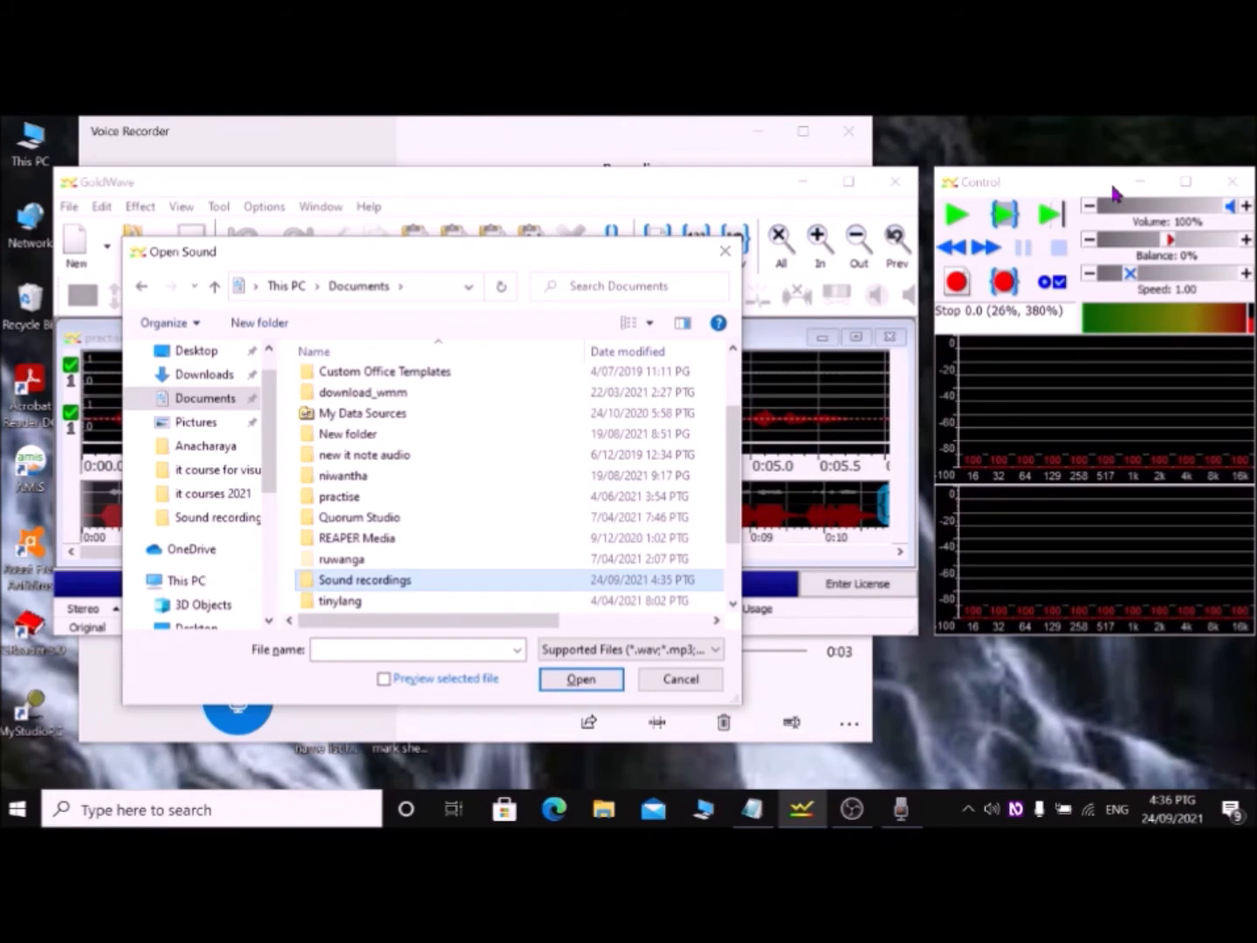
pyautogui.press('Return')
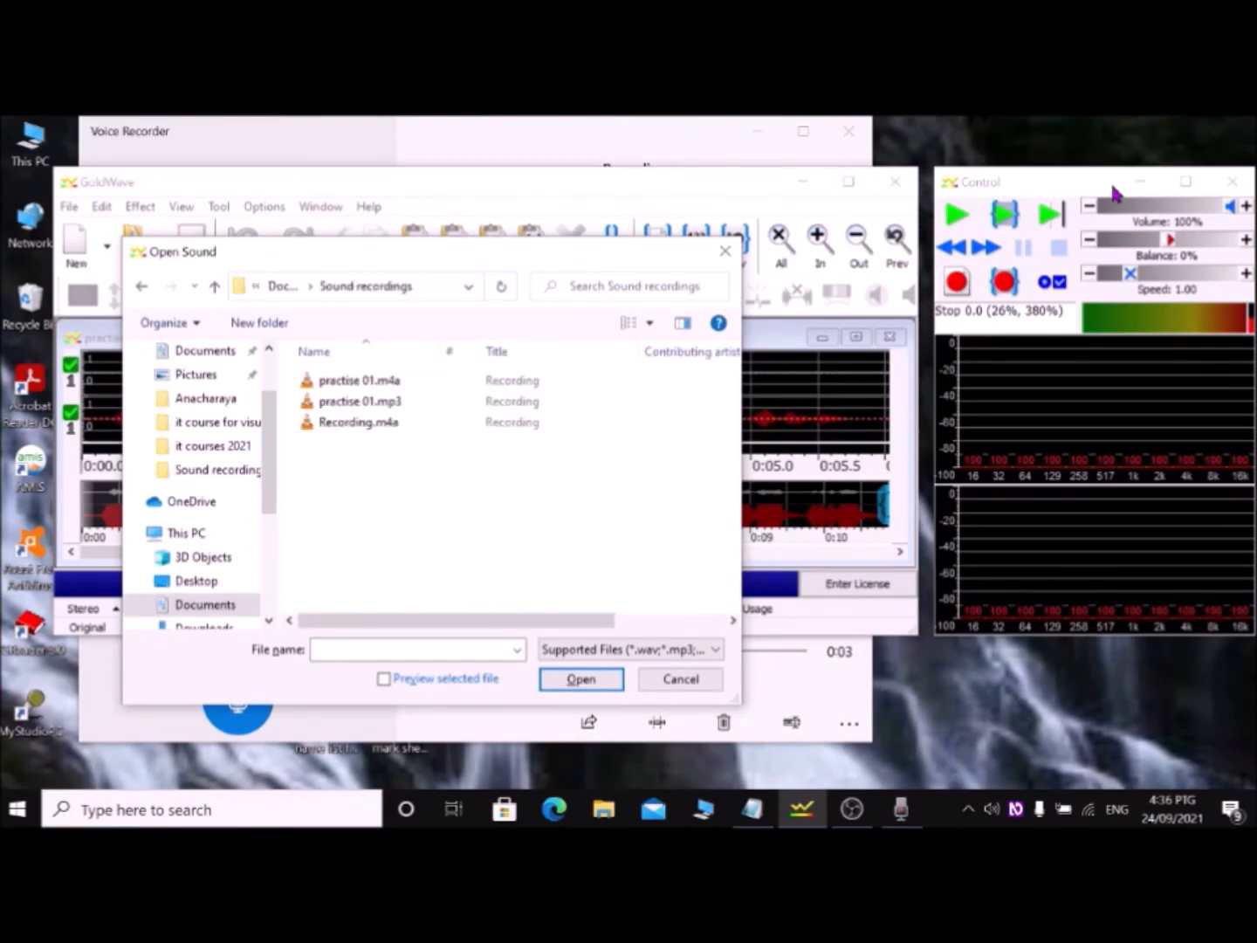
# Open Recording.m4a from the Sound recordings folder
pyautogui.press('Down')
pyautogui.press('Up')
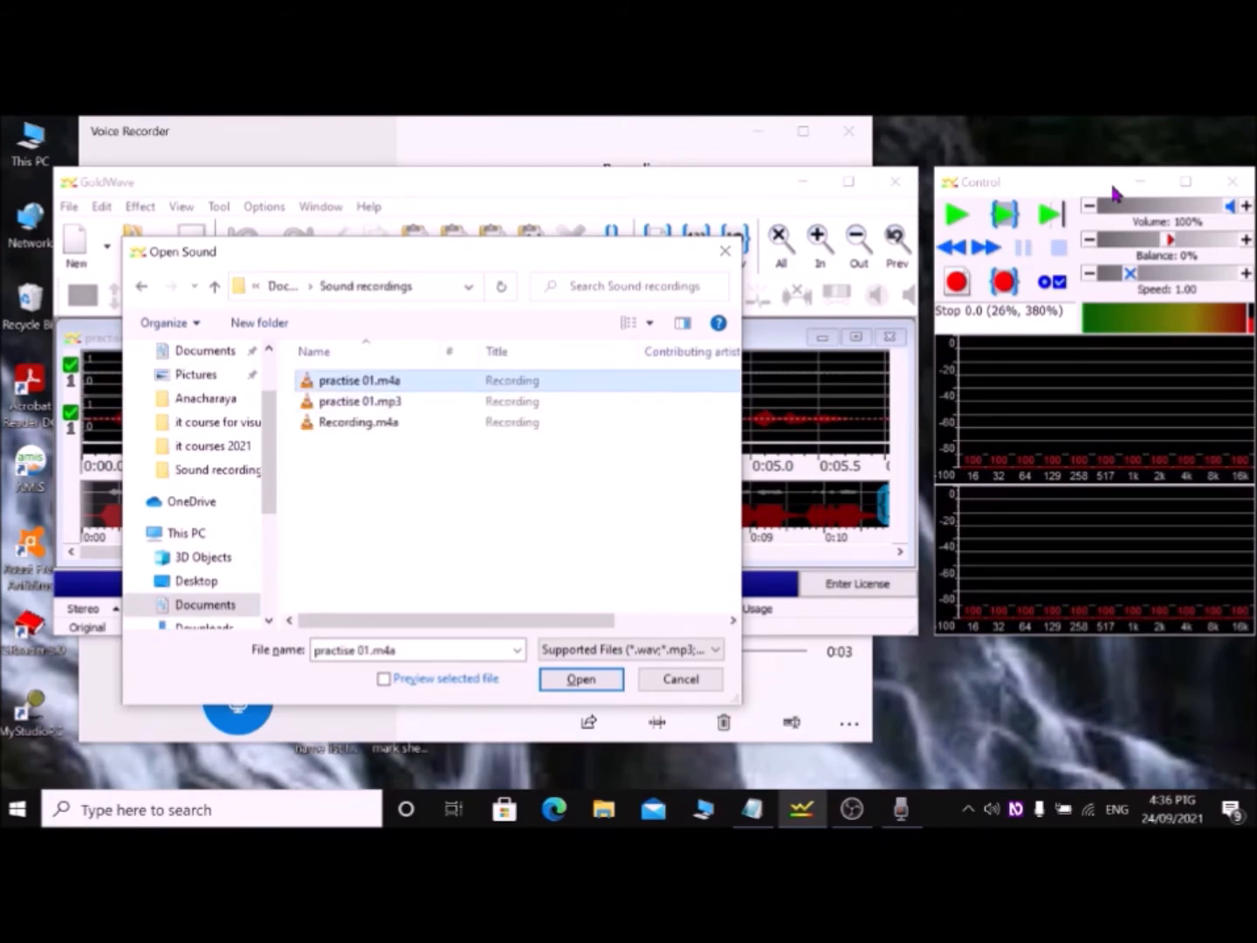
pyautogui.press('Down')
pyautogui.press('Down')
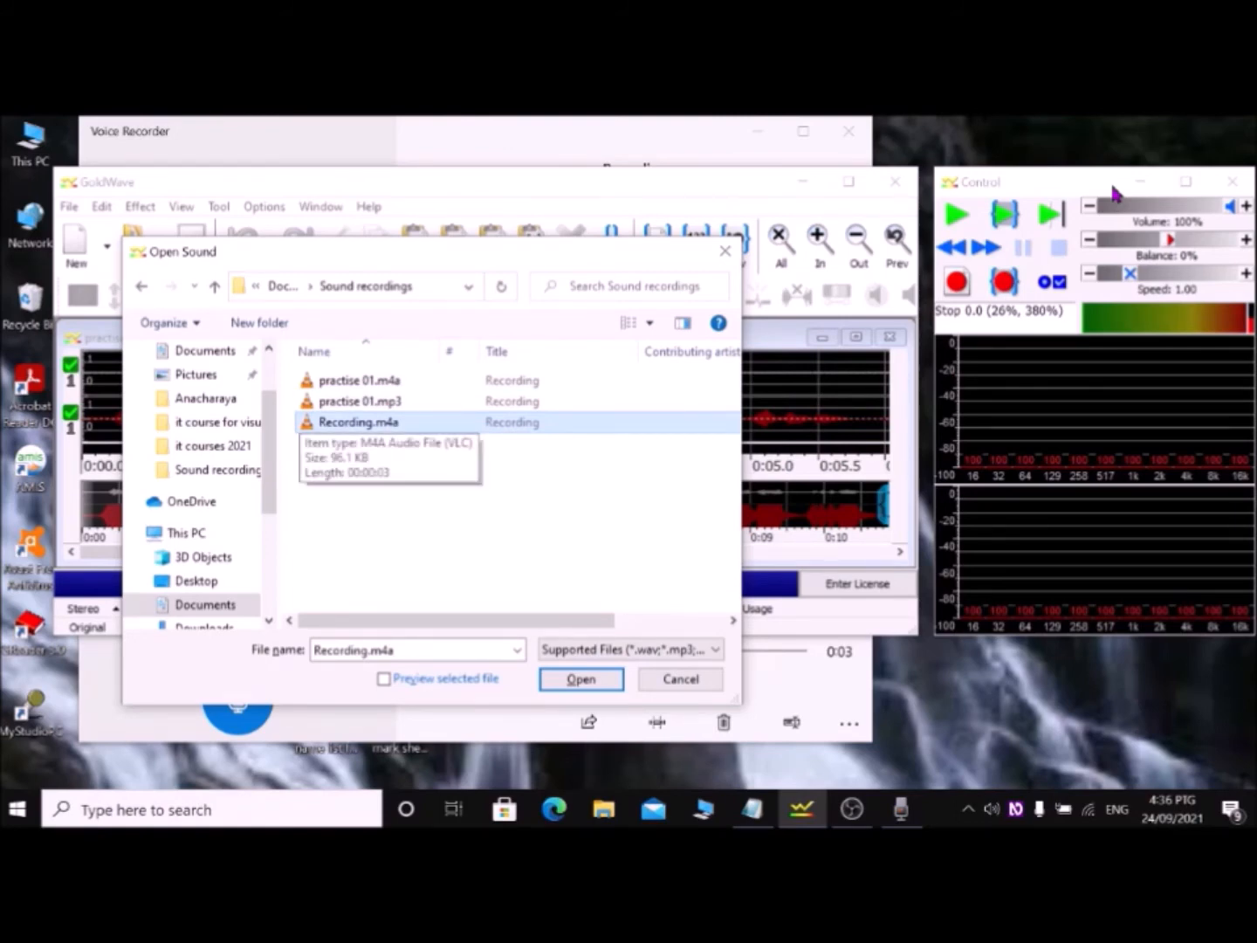
pyautogui.press('Return')
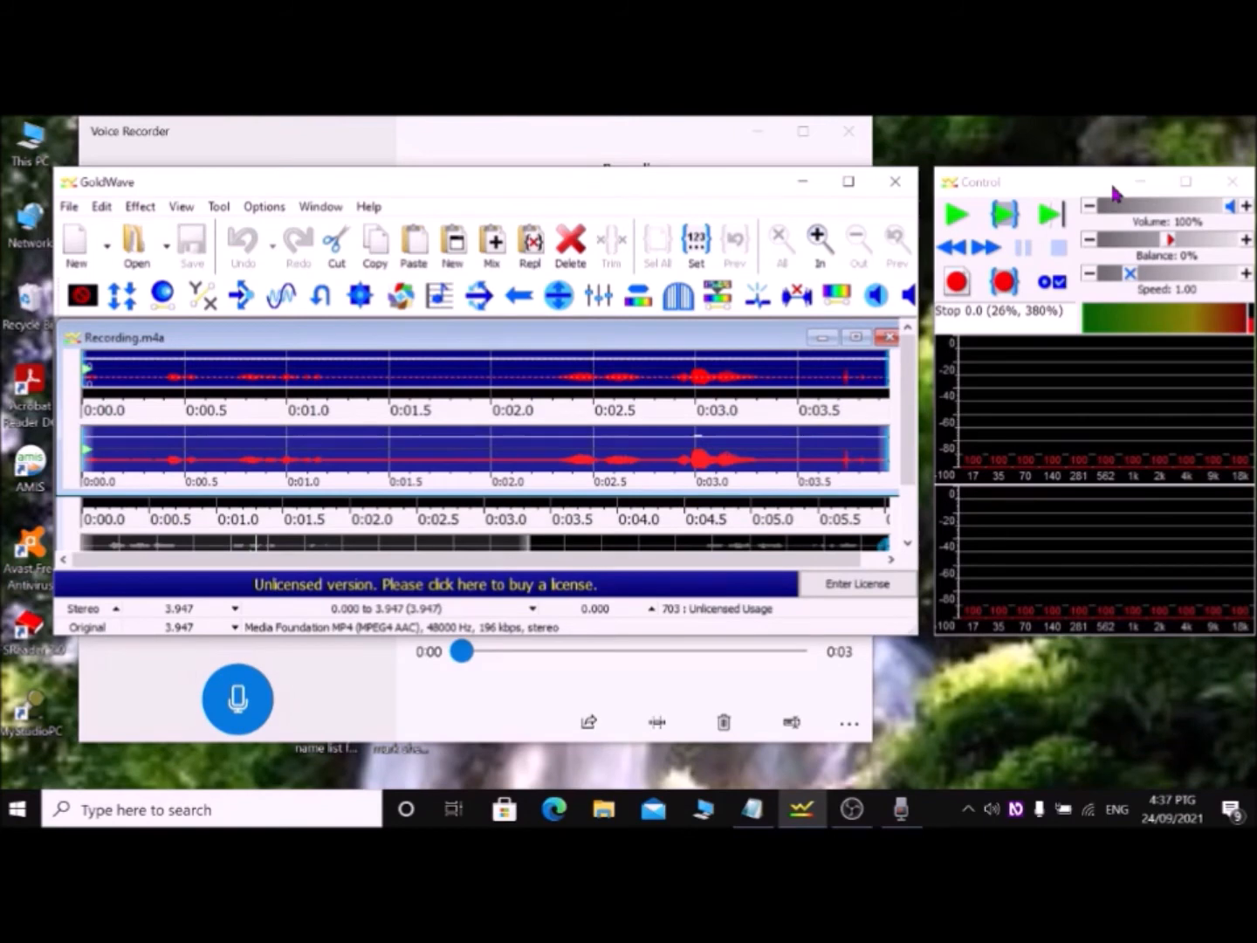
# Play Recording.m4a to find where its second phrase begins and set the selection start at 1.740 seconds
pyautogui.press('space')
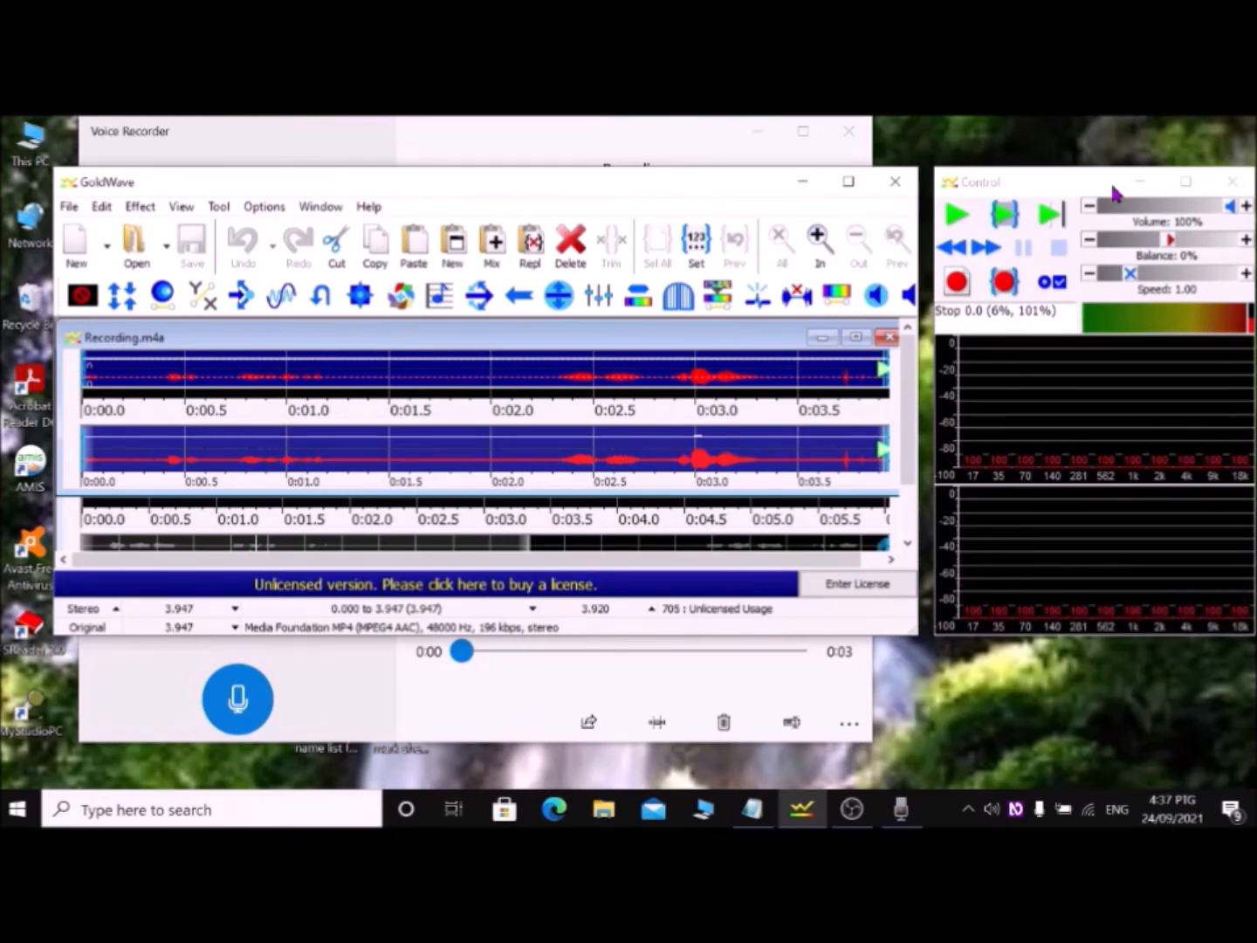
pyautogui.press('Home')
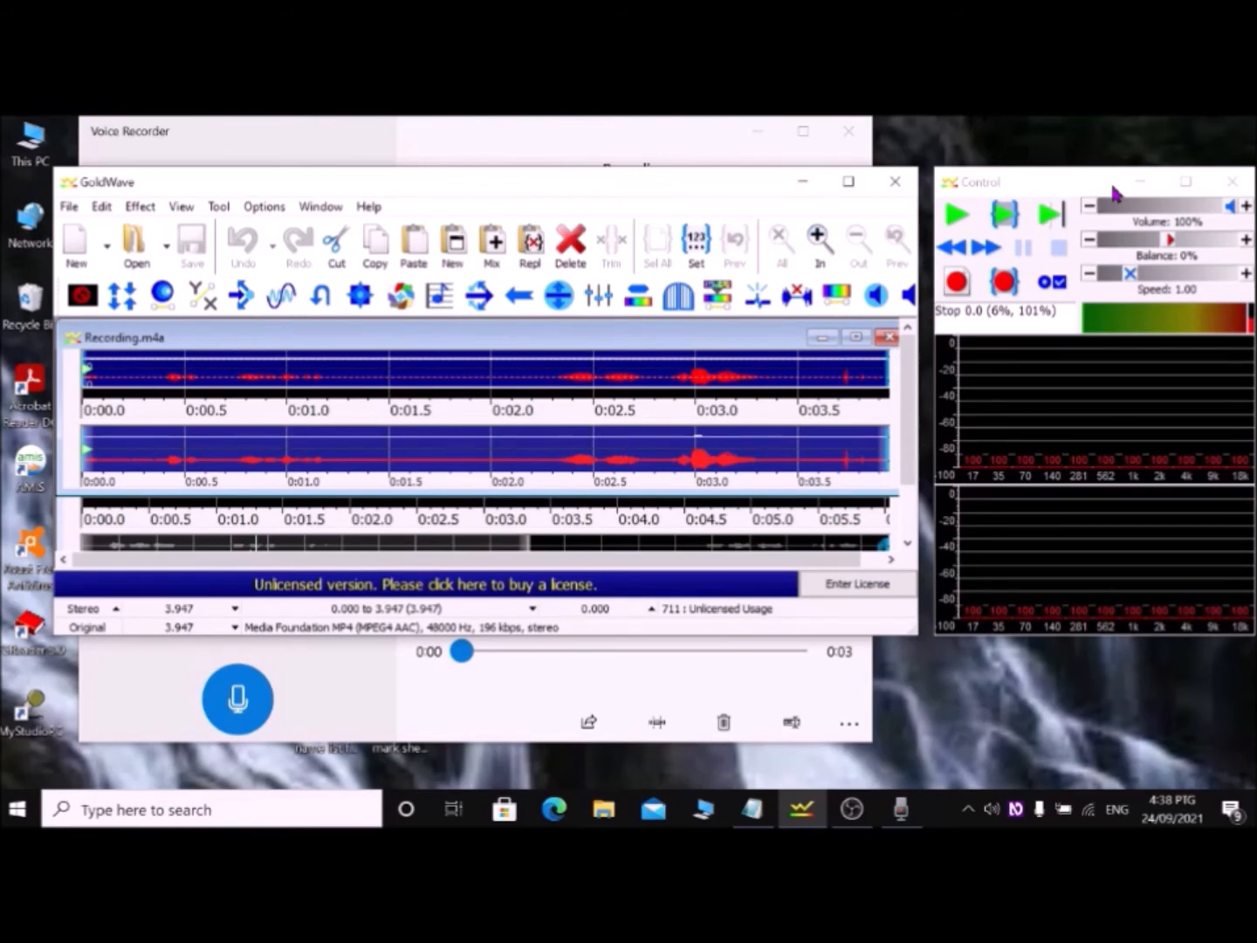
pyautogui.press('space')
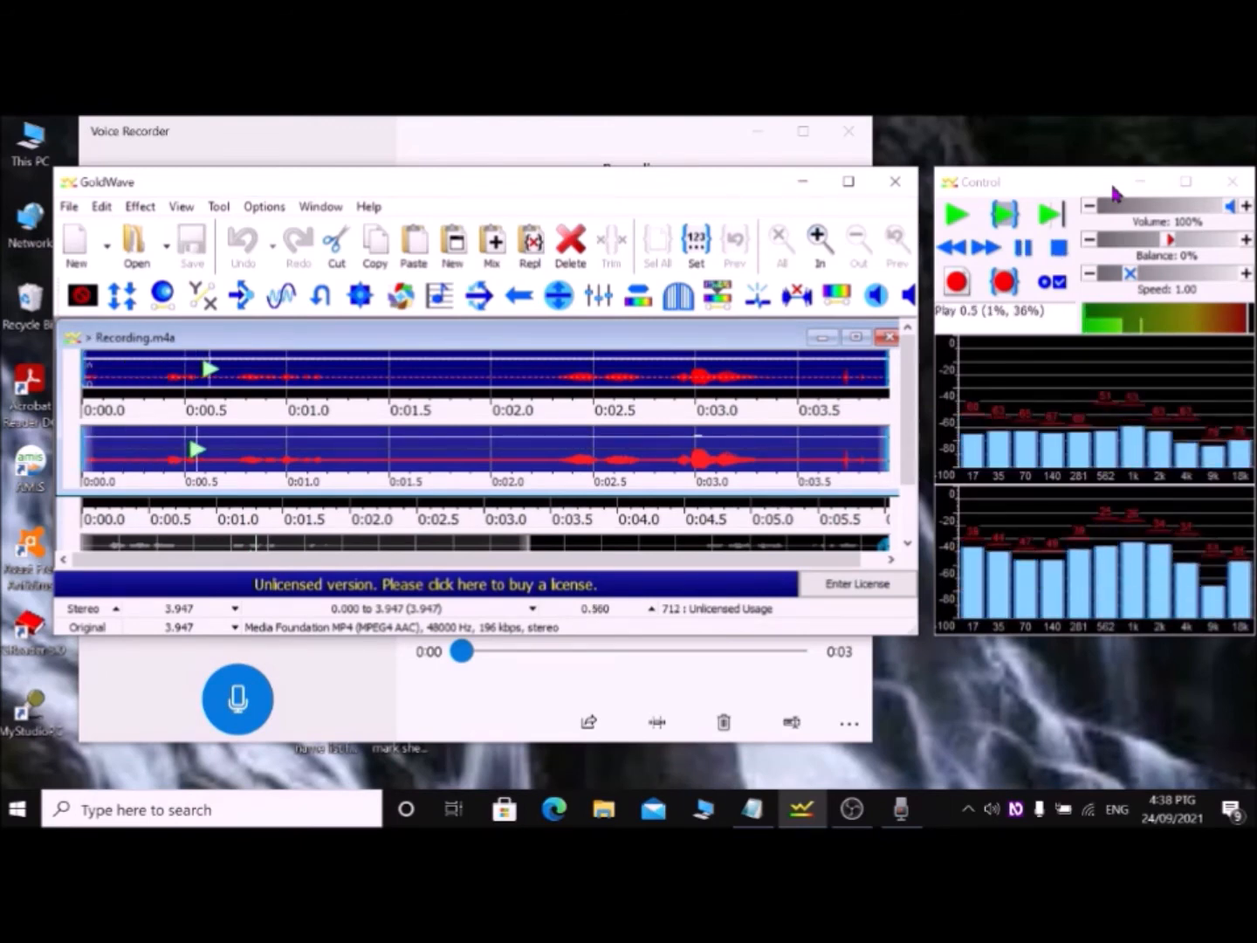
pyautogui.press('space')
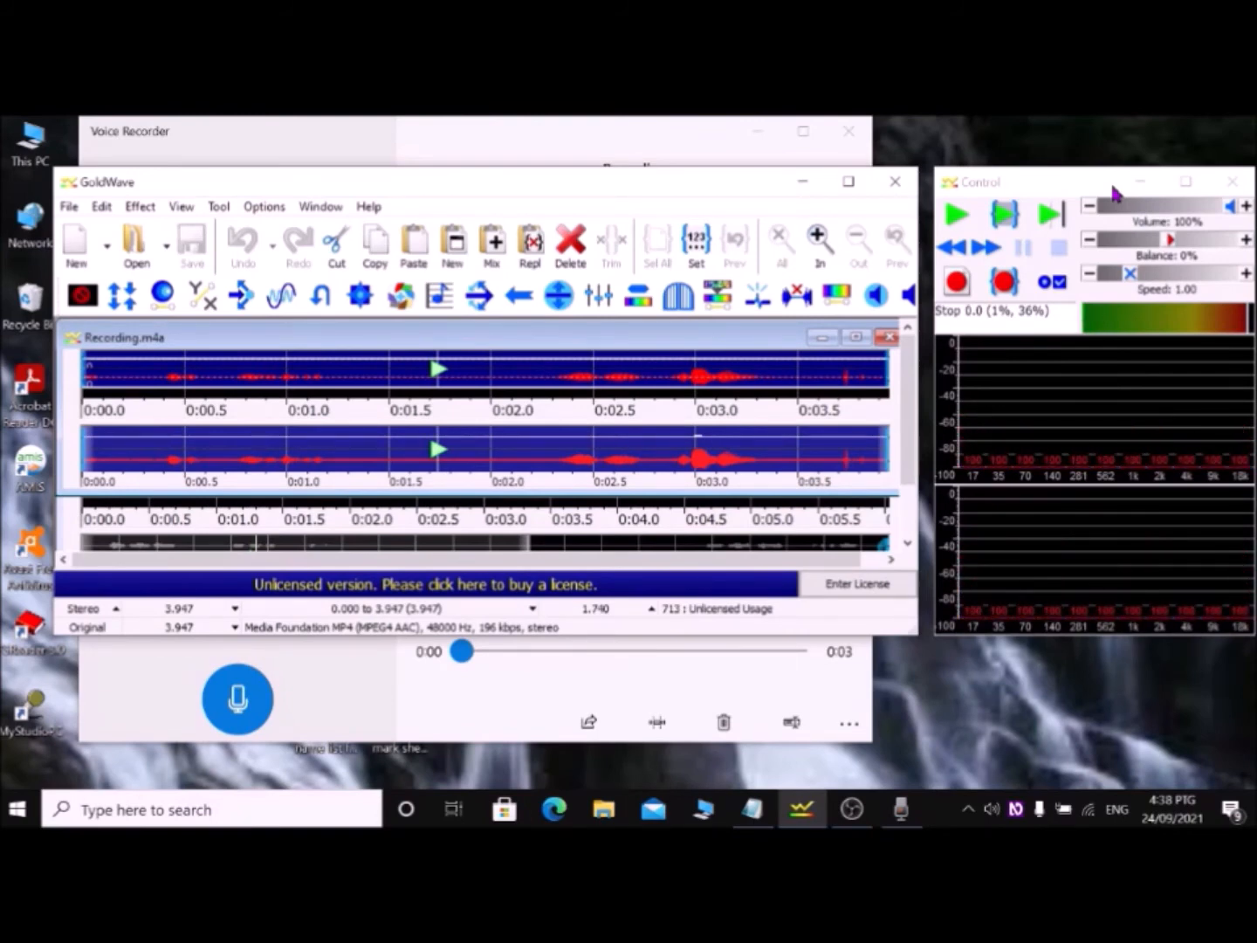
pyautogui.press('[')
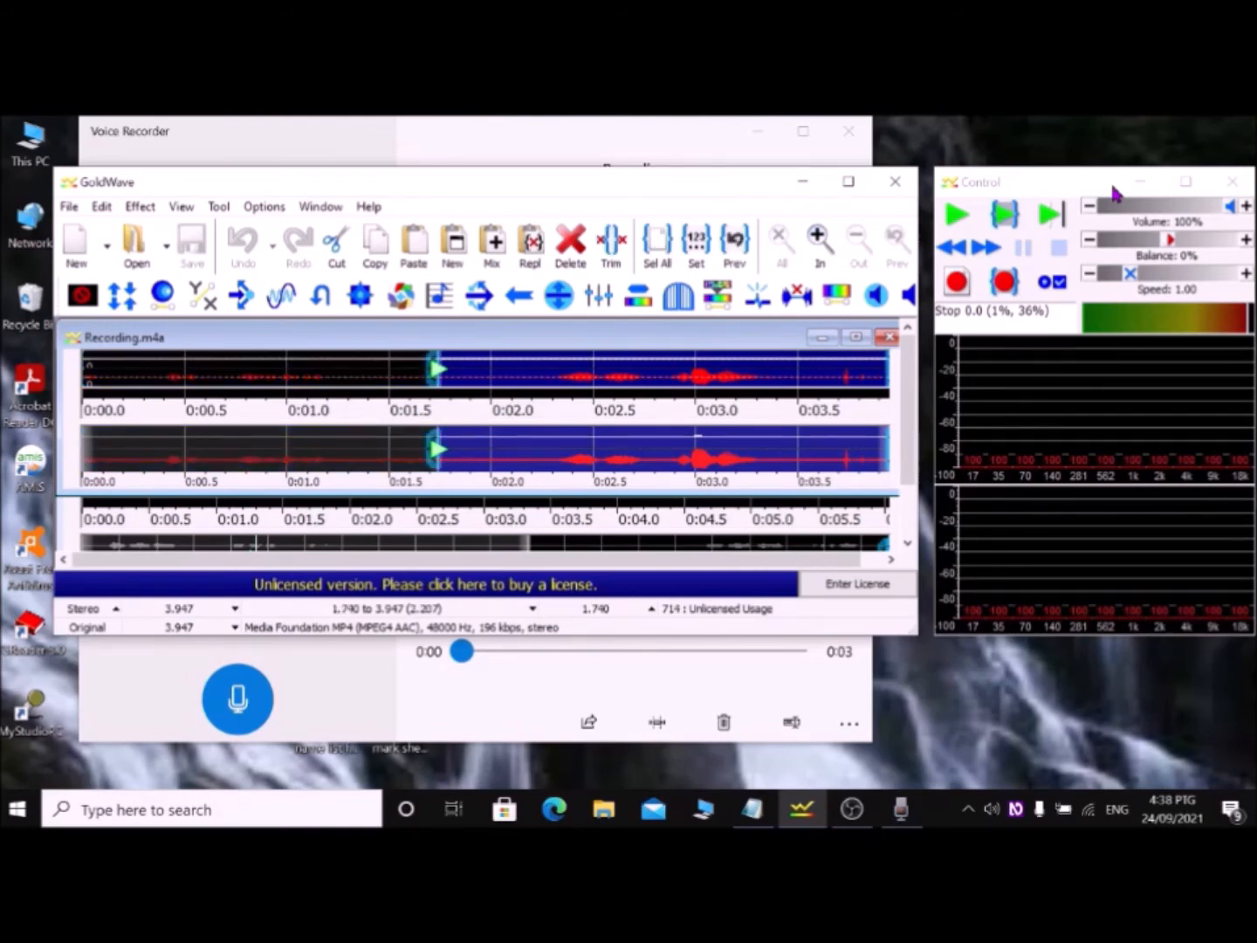
# Play to the end of the phrase, set the selection finish at 3.430 seconds, and copy it for practise 01.mp3
pyautogui.press('space')
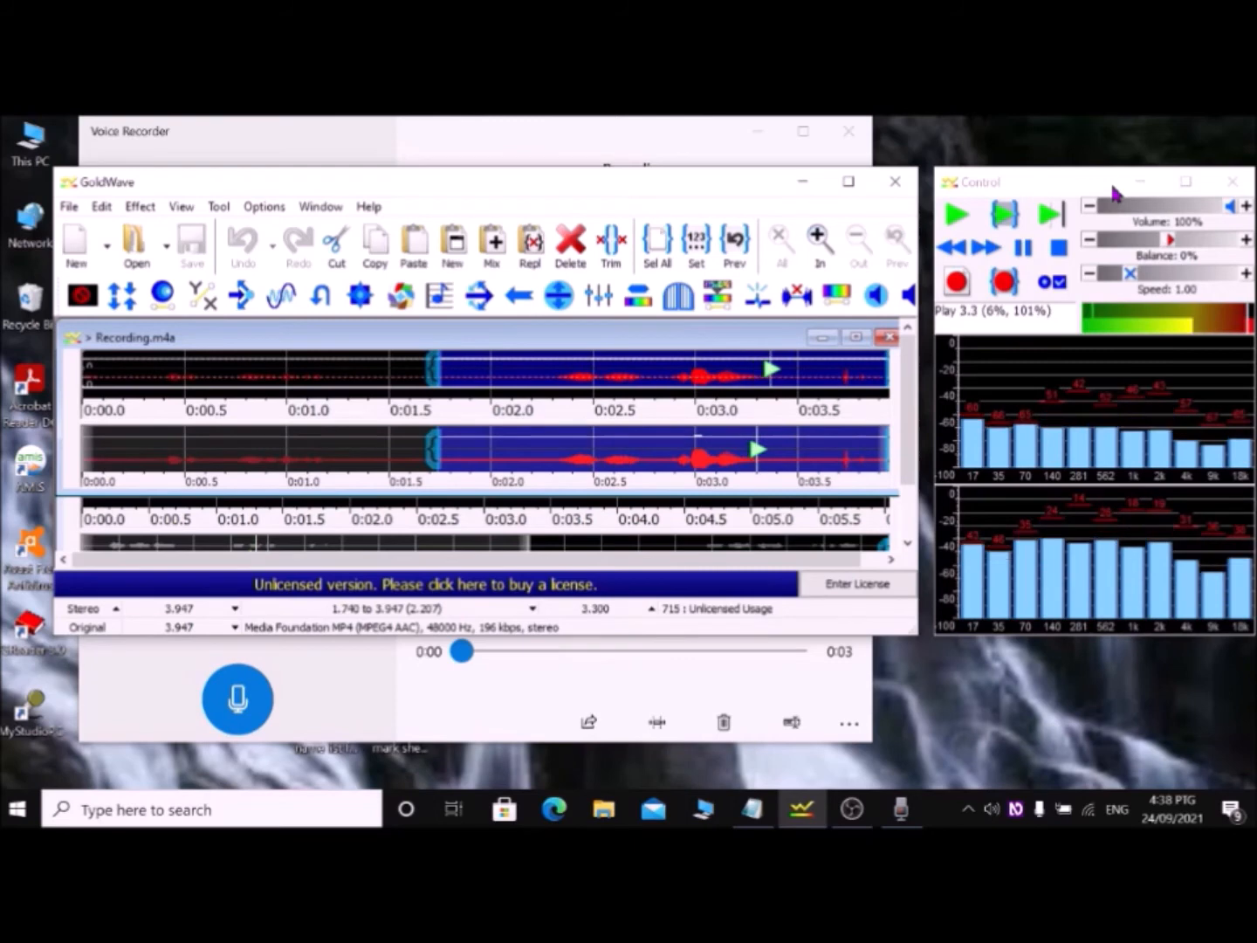
pyautogui.press('space')
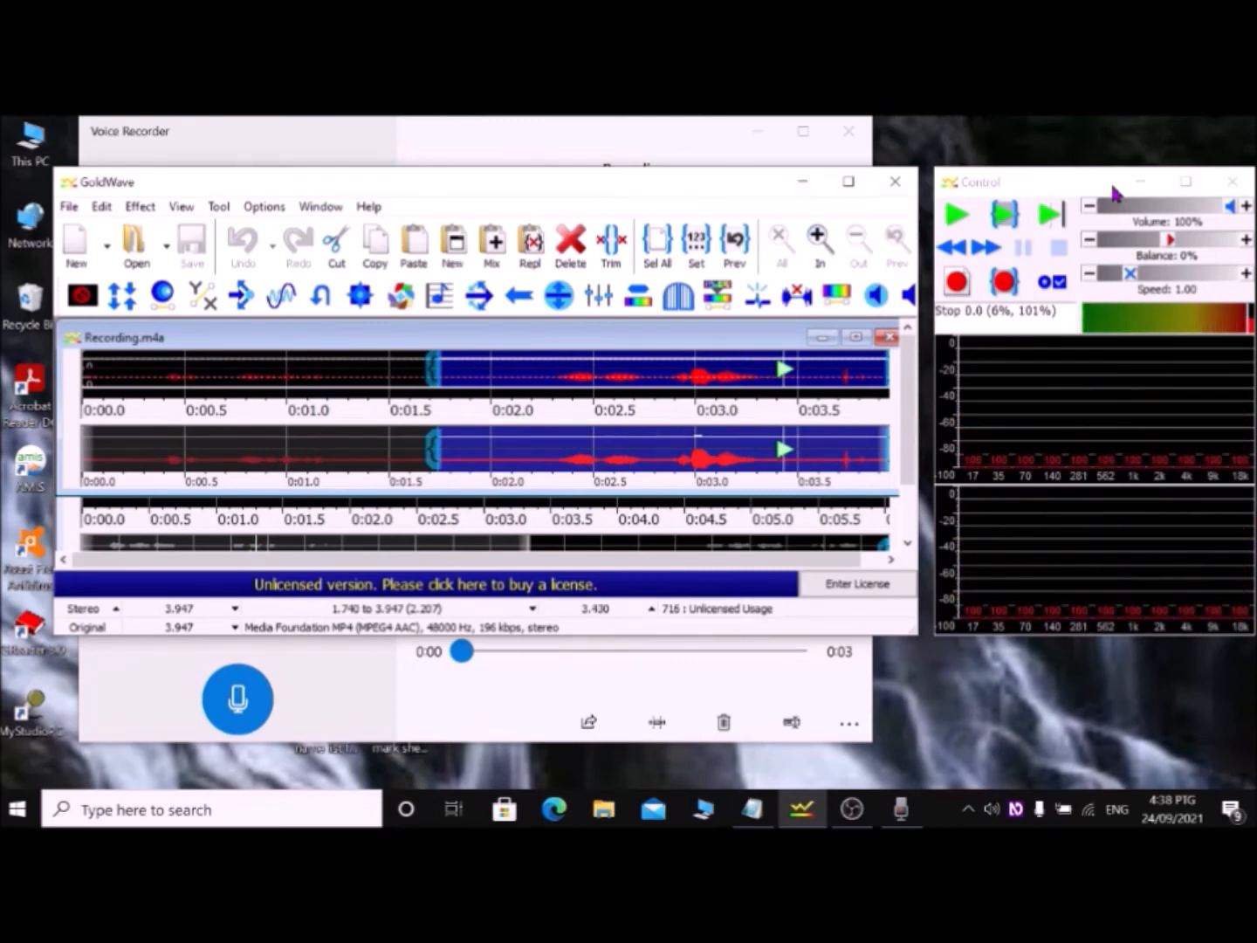
pyautogui.press(']')
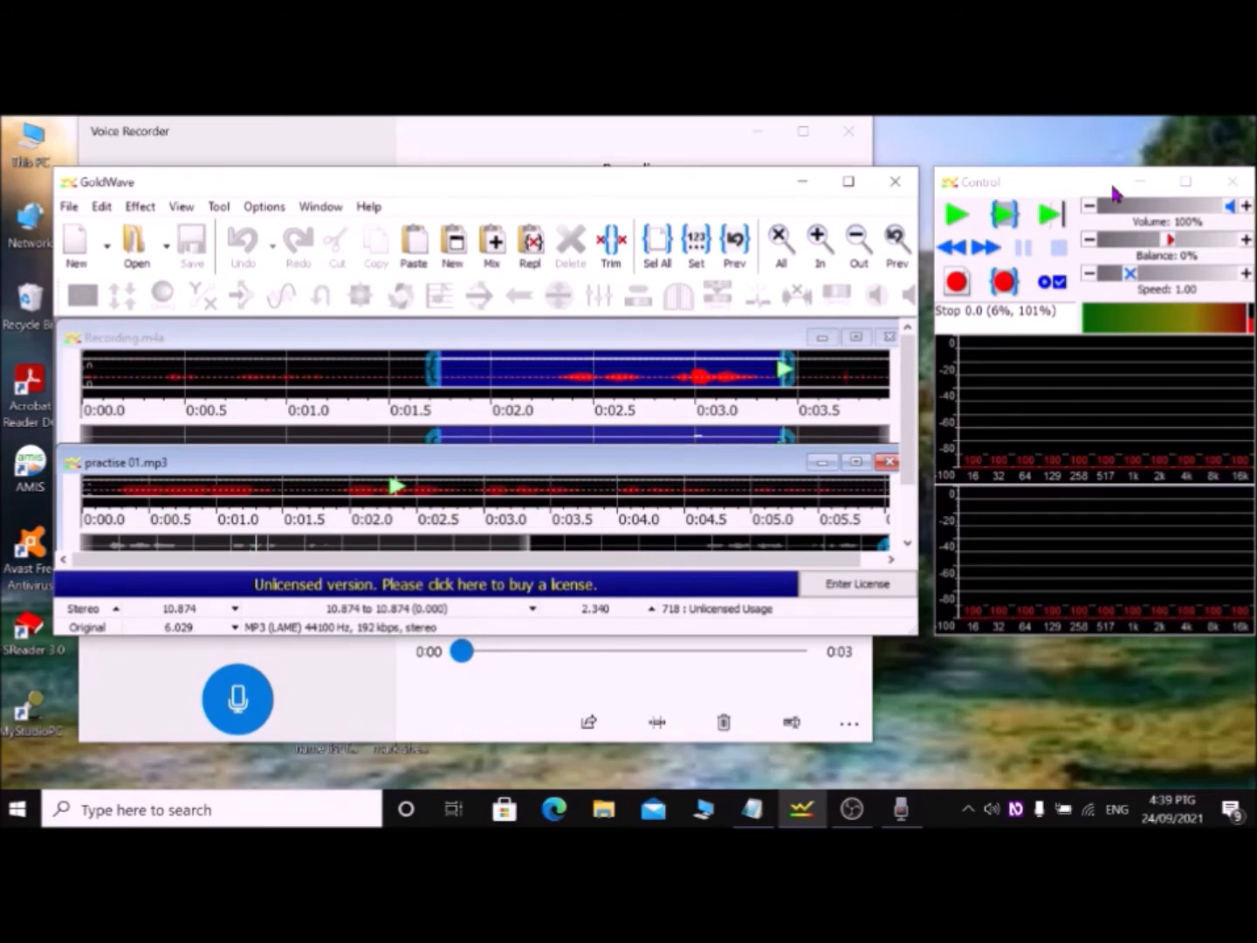
# Play practise 01.mp3 to locate the insertion point and set the selection finish marker at 10.600 seconds
pyautogui.press('space')
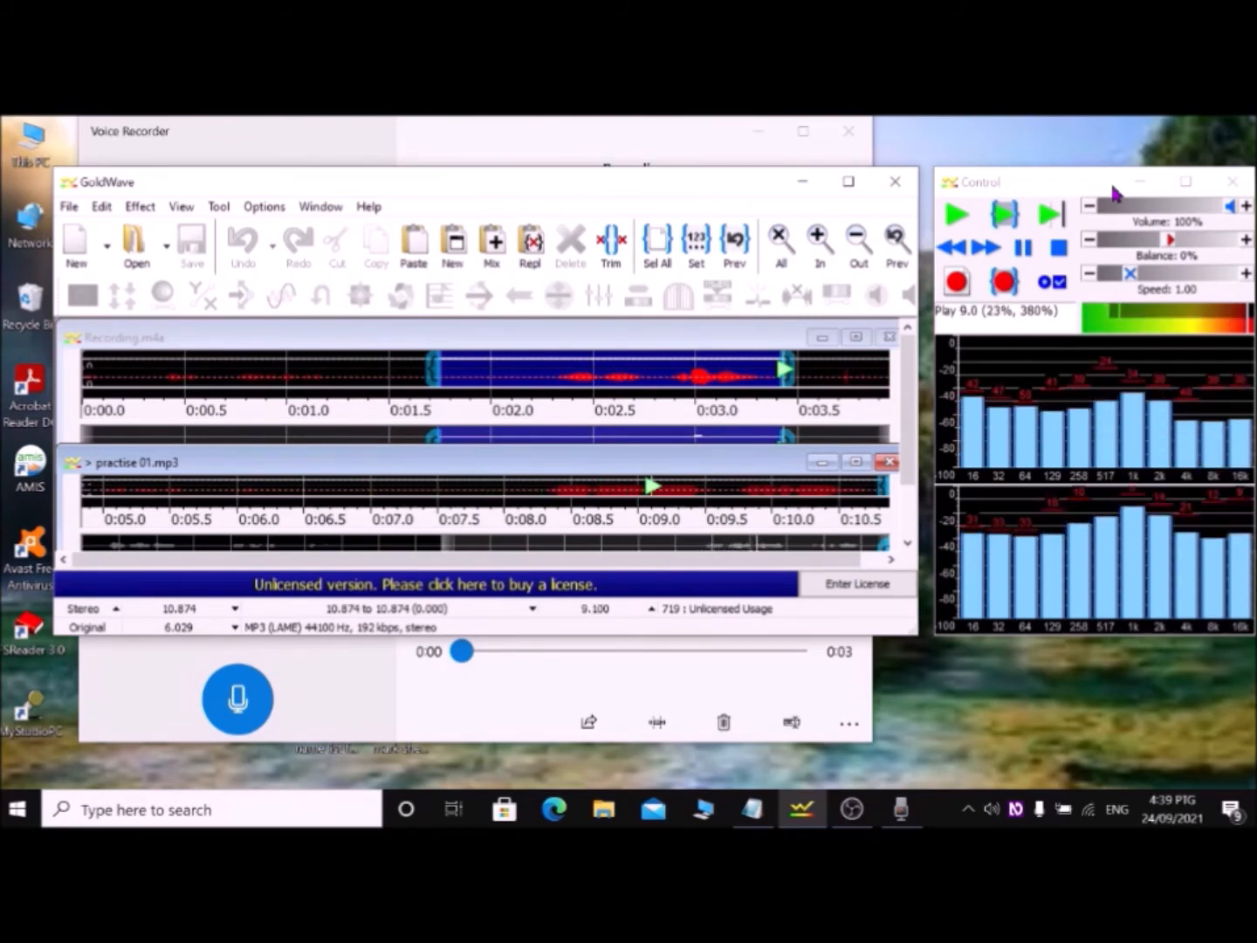
pyautogui.press('space')
pyautogui.press('space')
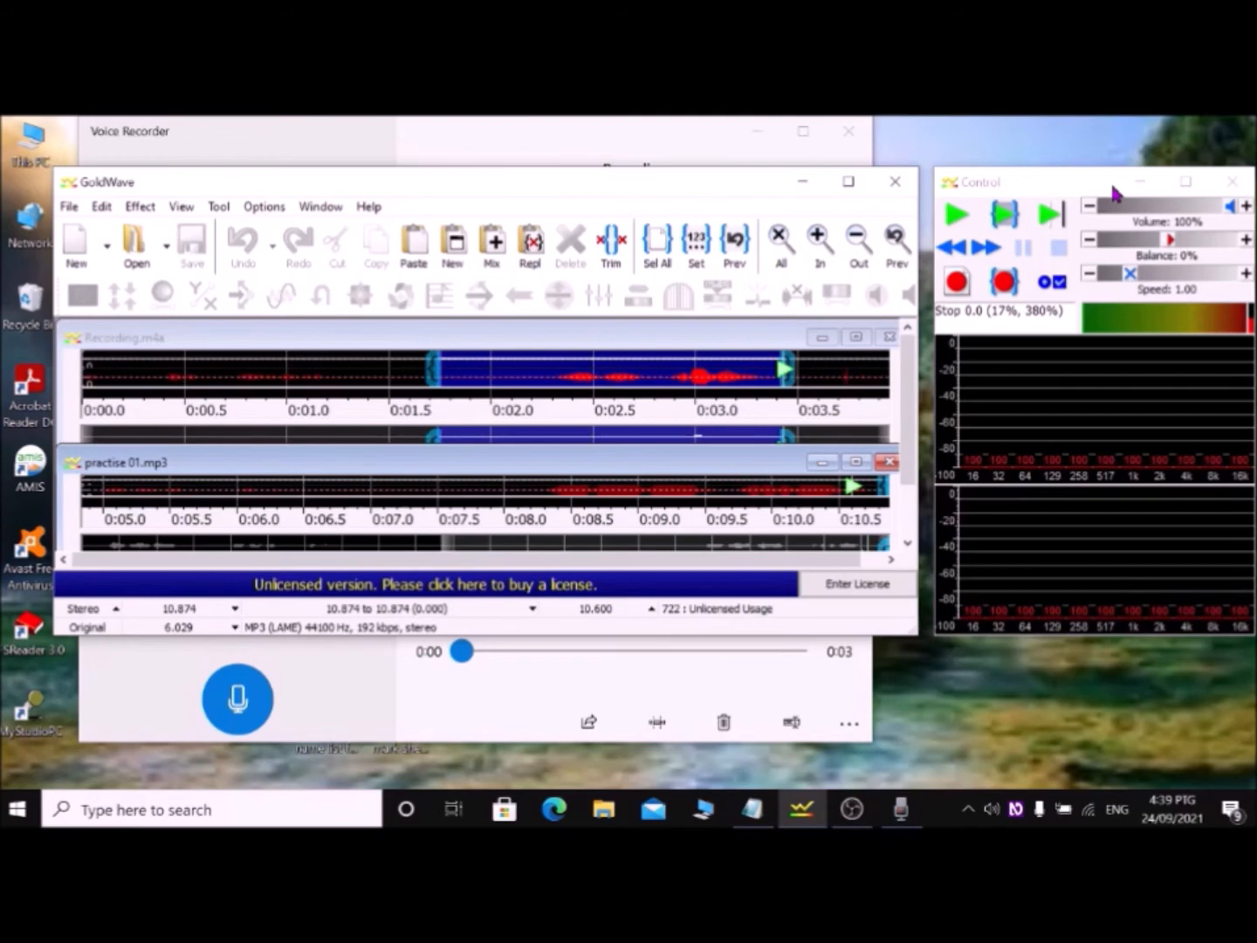
pyautogui.hotkey('ctrl', 'a')
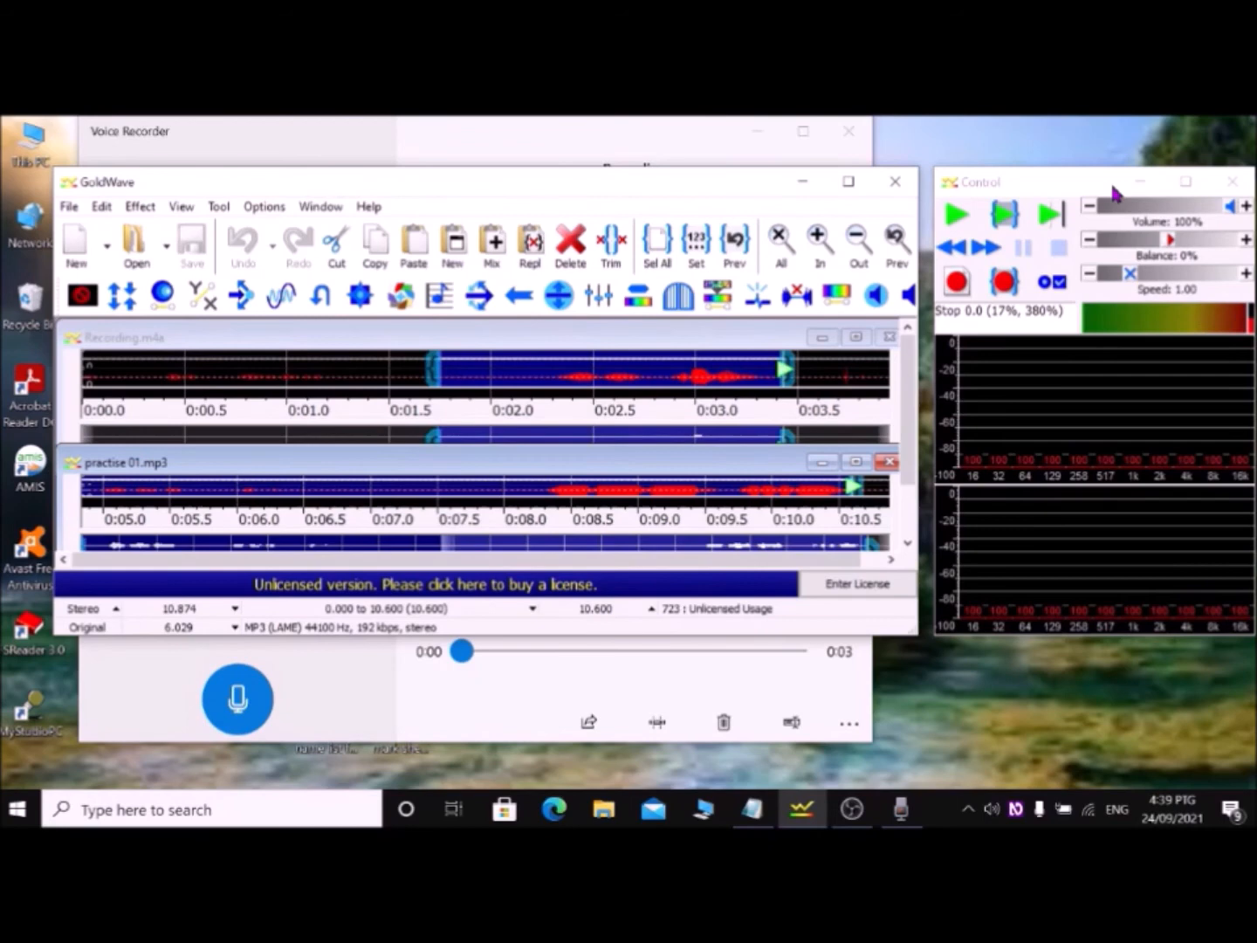
# Paste the copied phrase into practise 01.mp3 at the finish marker
pyautogui.press('alt')
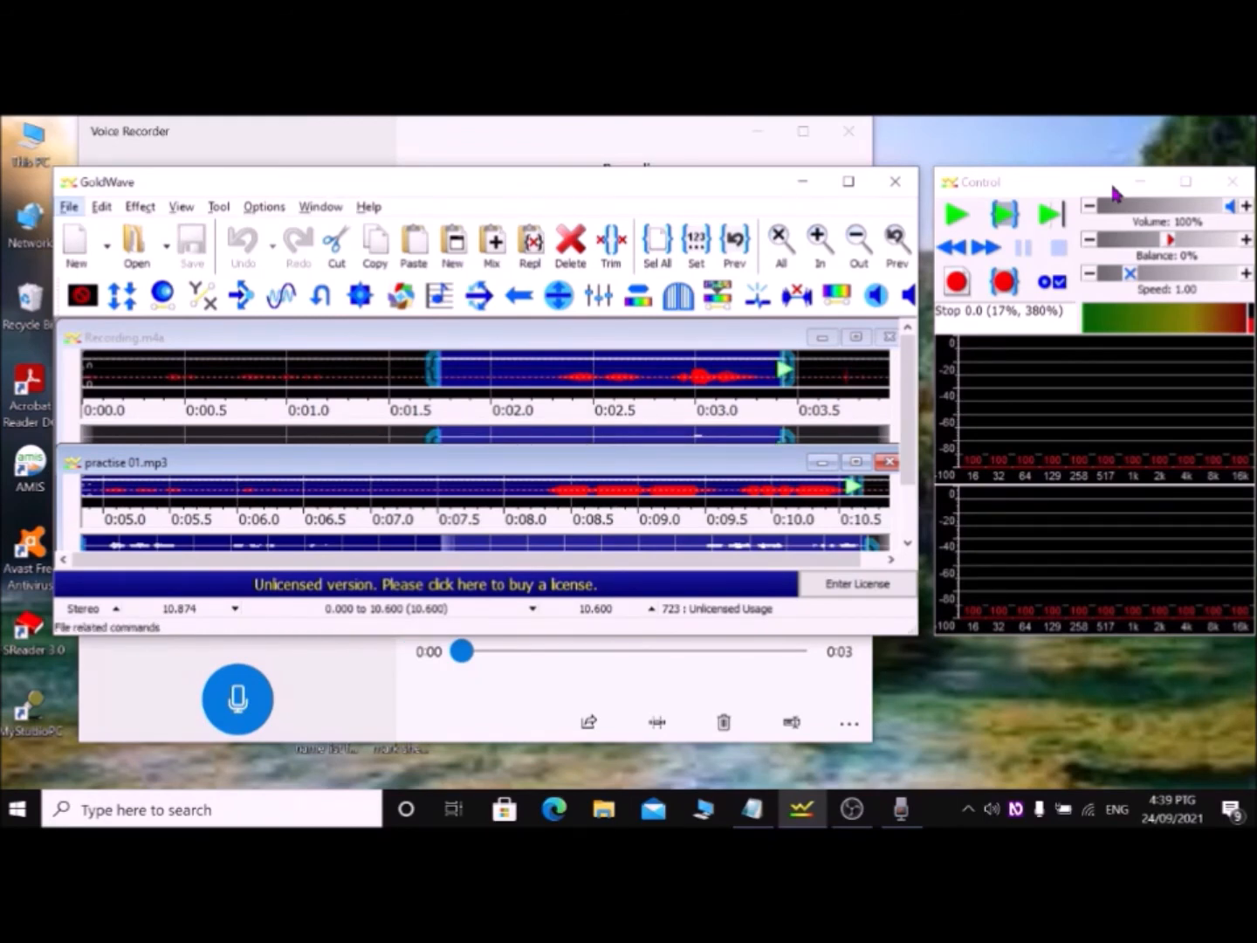
pyautogui.press('Right')
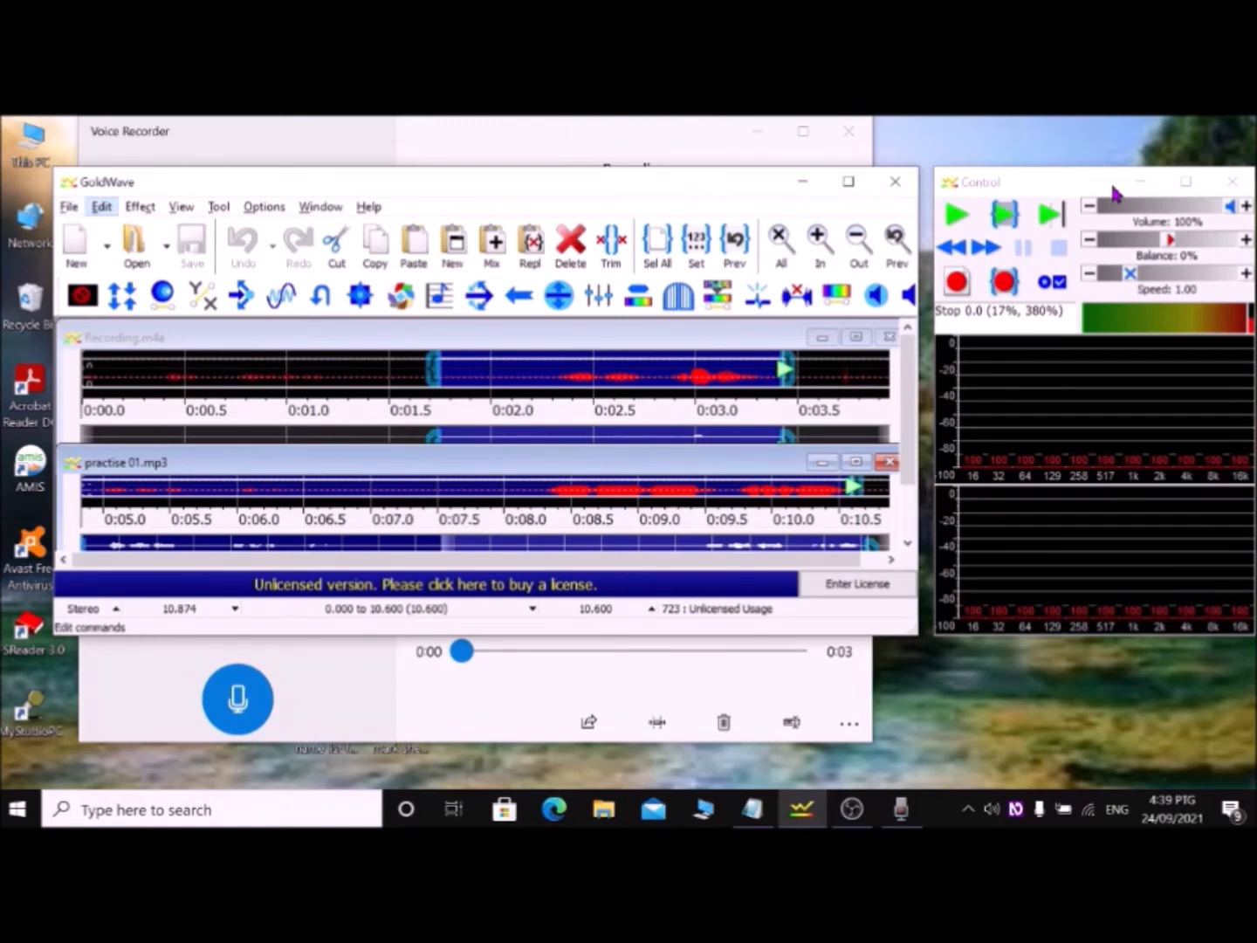
pyautogui.press('Down')
pyautogui.press('Down')
pyautogui.press('Down')
pyautogui.press('Down')
pyautogui.press('Down')
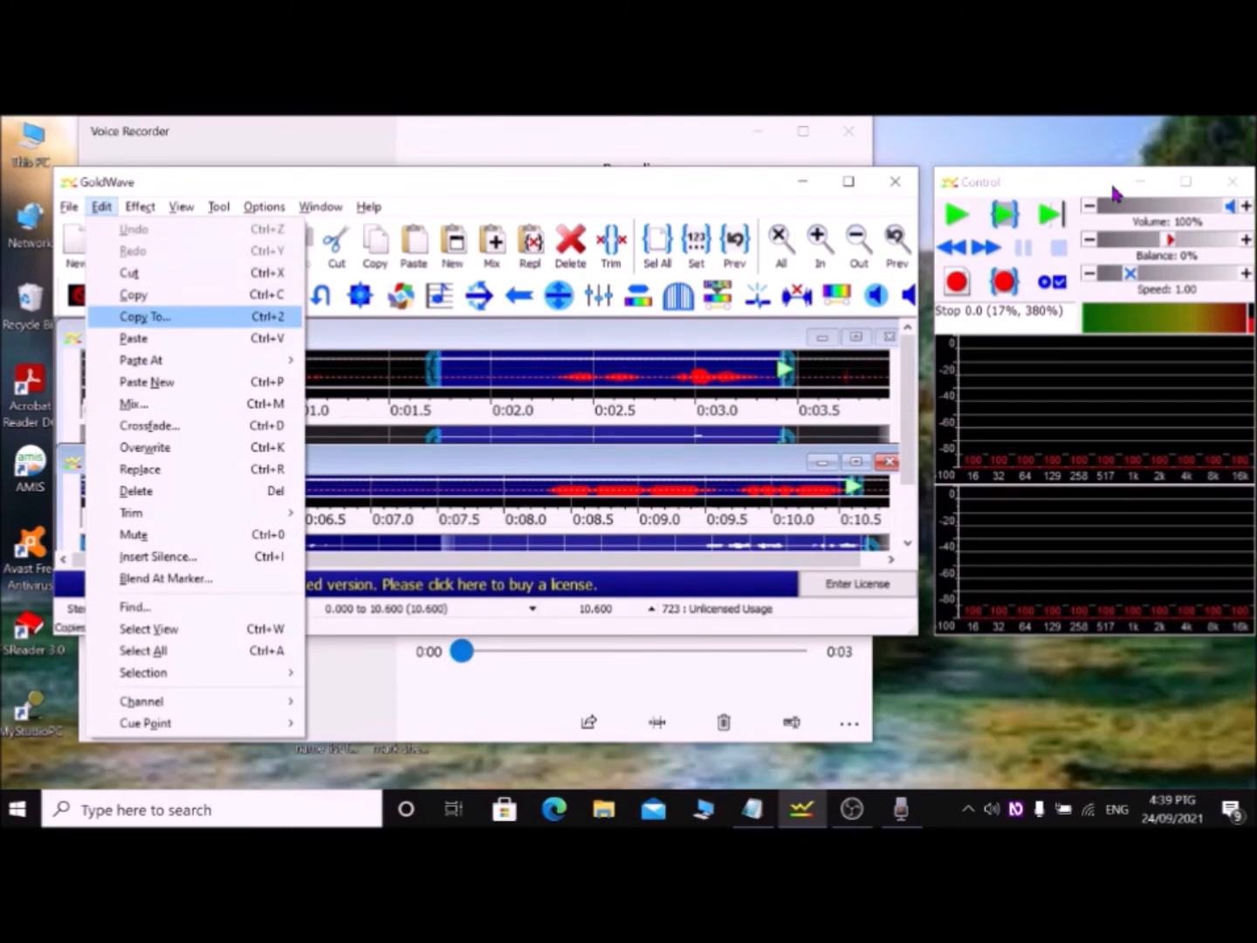
pyautogui.press('Down')
pyautogui.press('Down')
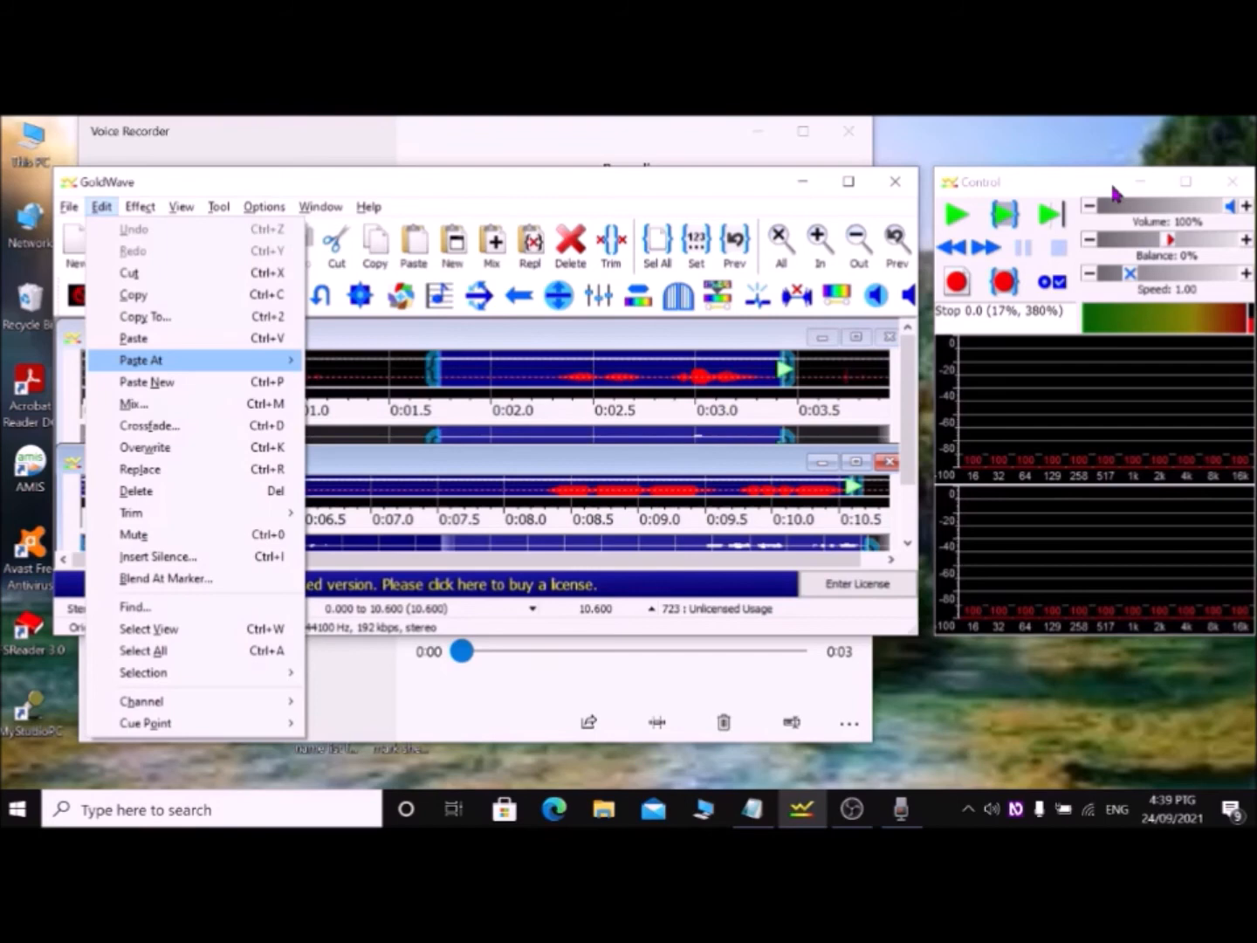
pyautogui.press('Right')
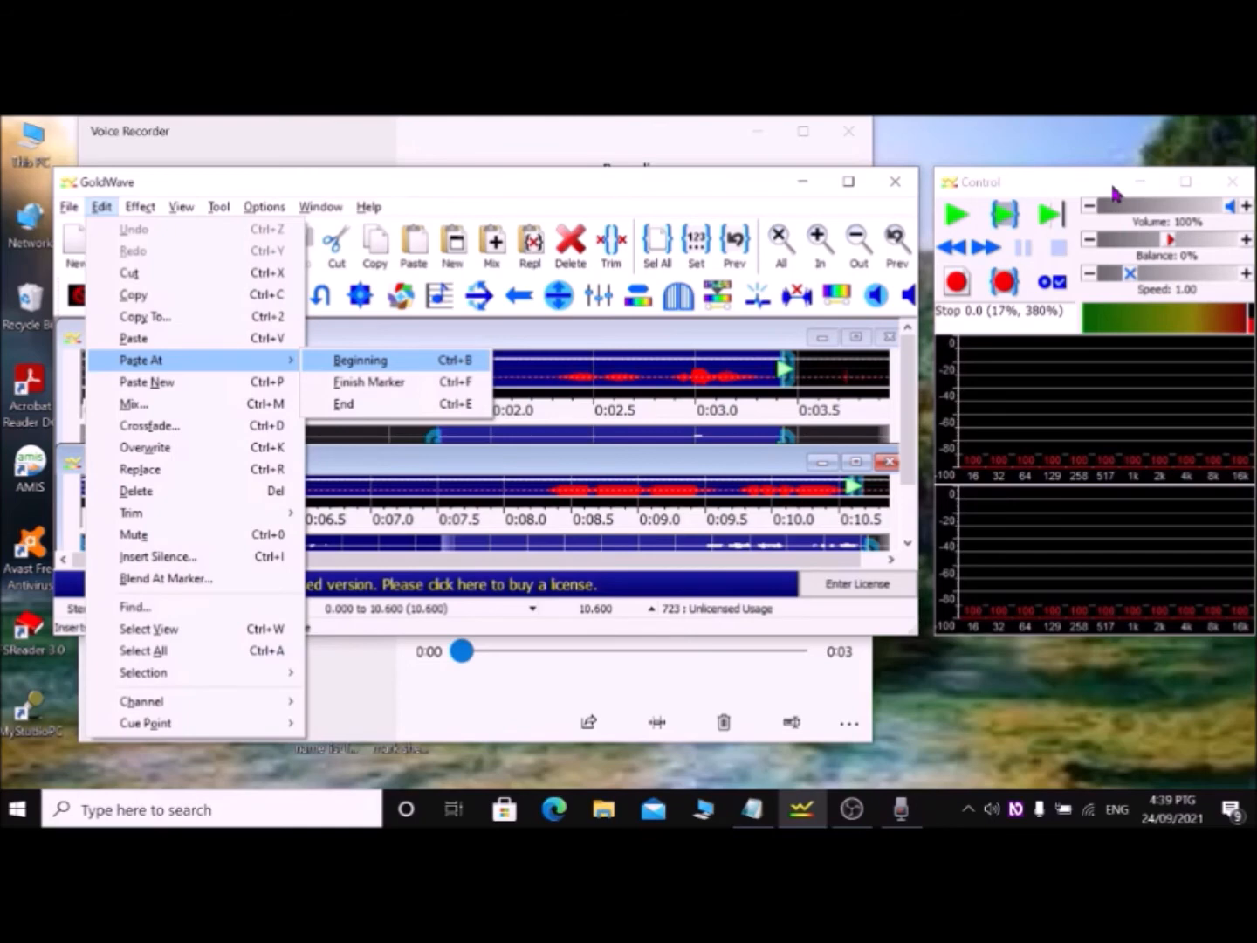
pyautogui.press('Down')
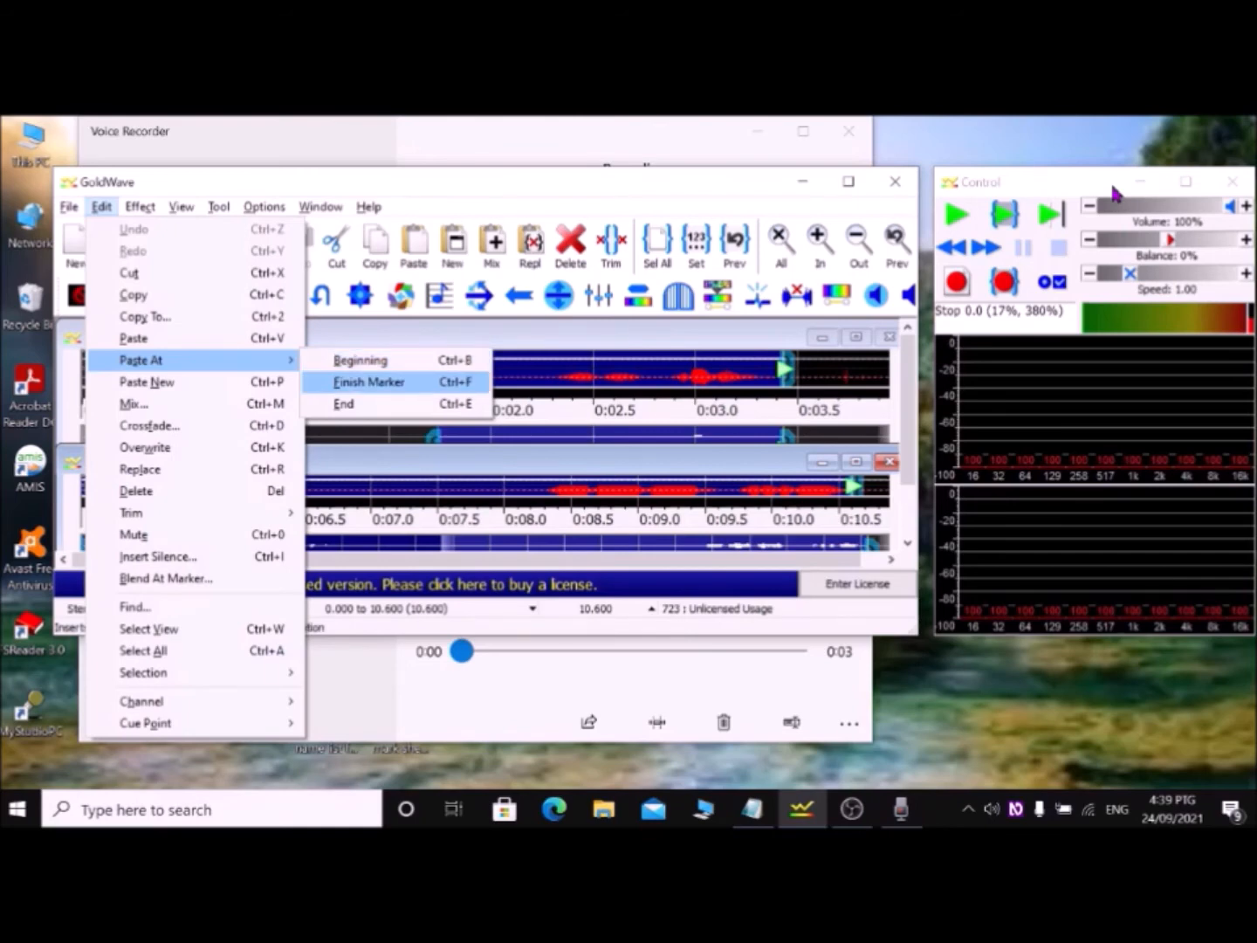
pyautogui.press('Return')
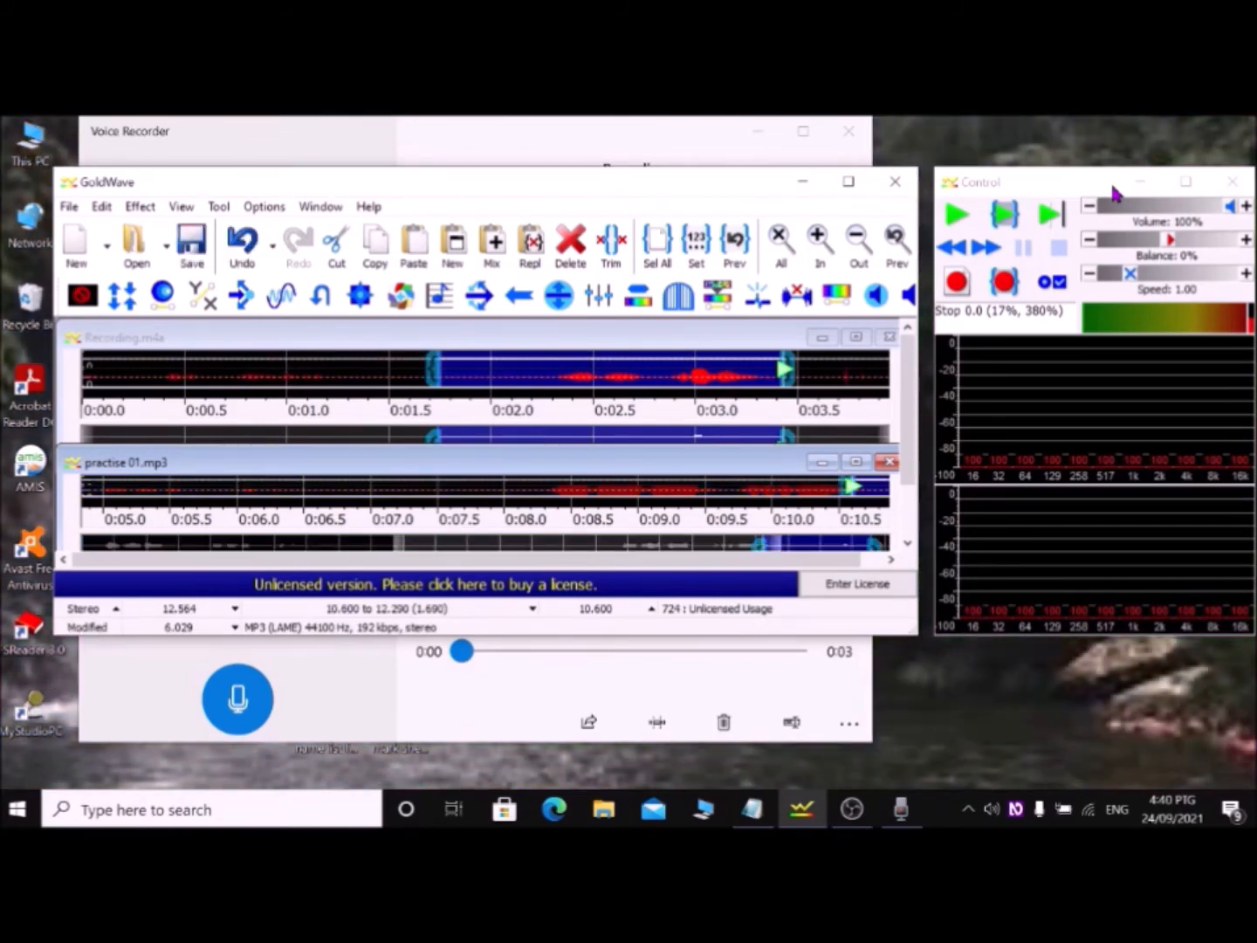
# Save practise 01.mp3 and play it back to check the inserted phrase
pyautogui.hotkey('ctrl', 's')
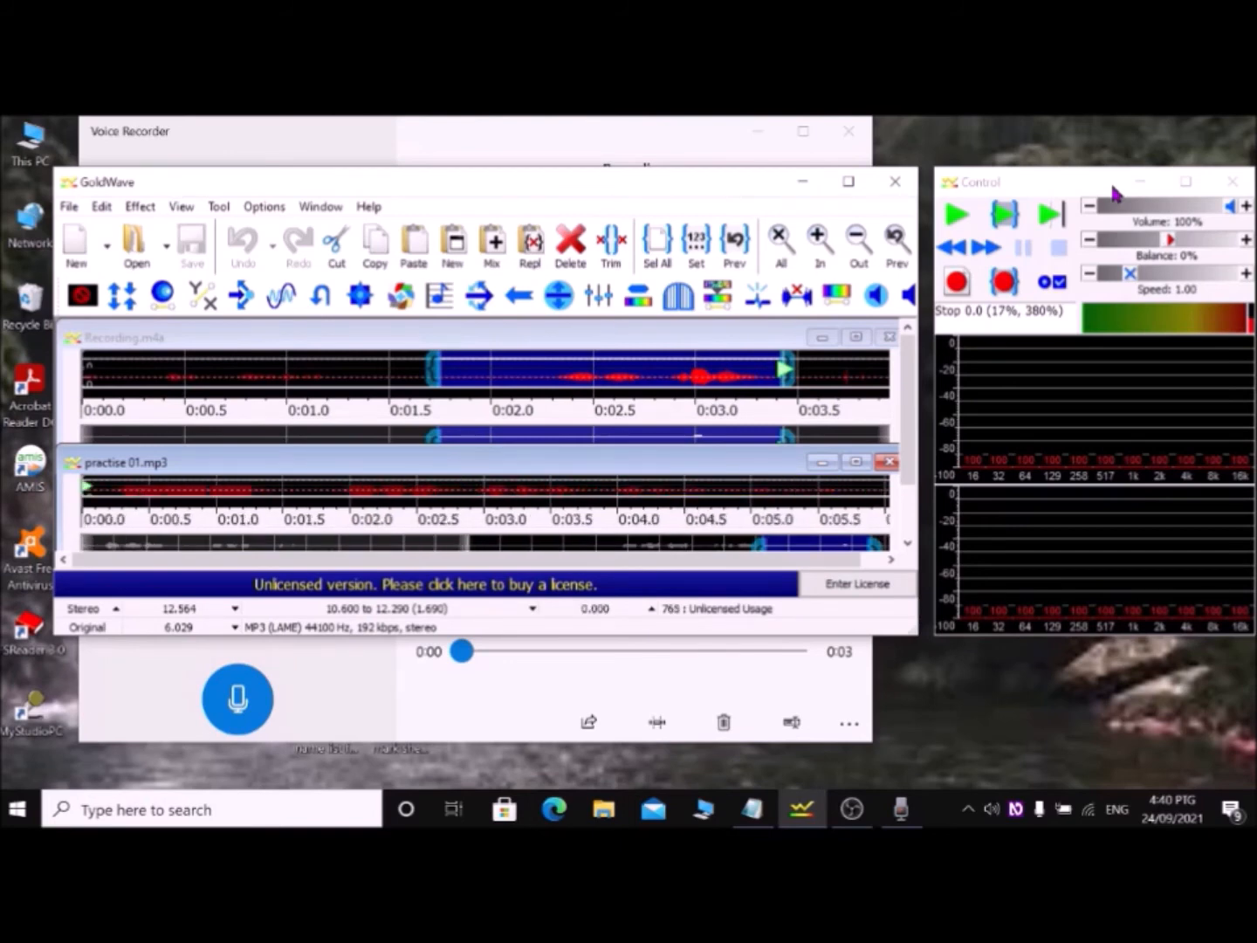
pyautogui.press('space')
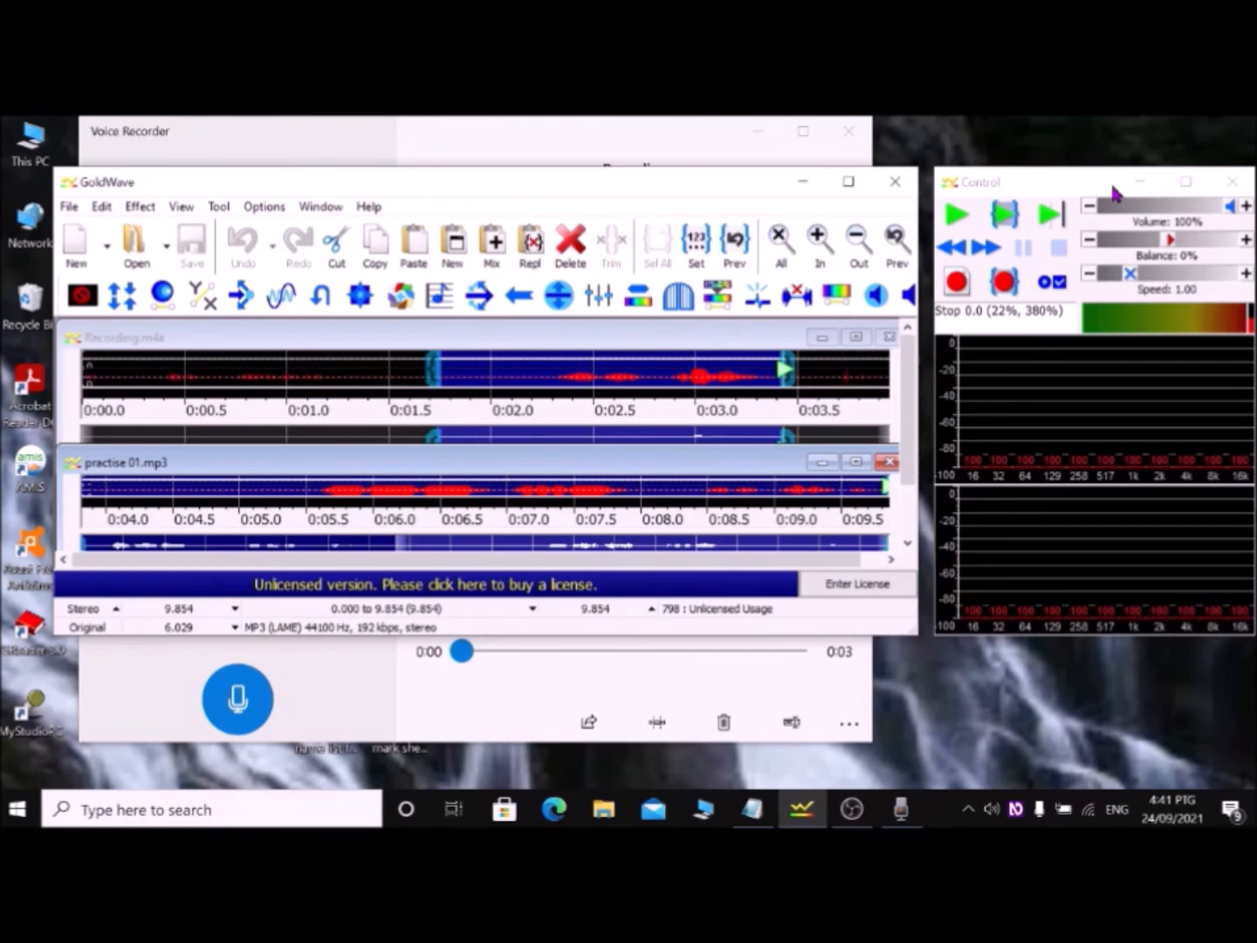
# Open background music.mp3 from the Desktop folder and play its beginning to hear the current loudness
pyautogui.hotkey('ctrl', 'o')
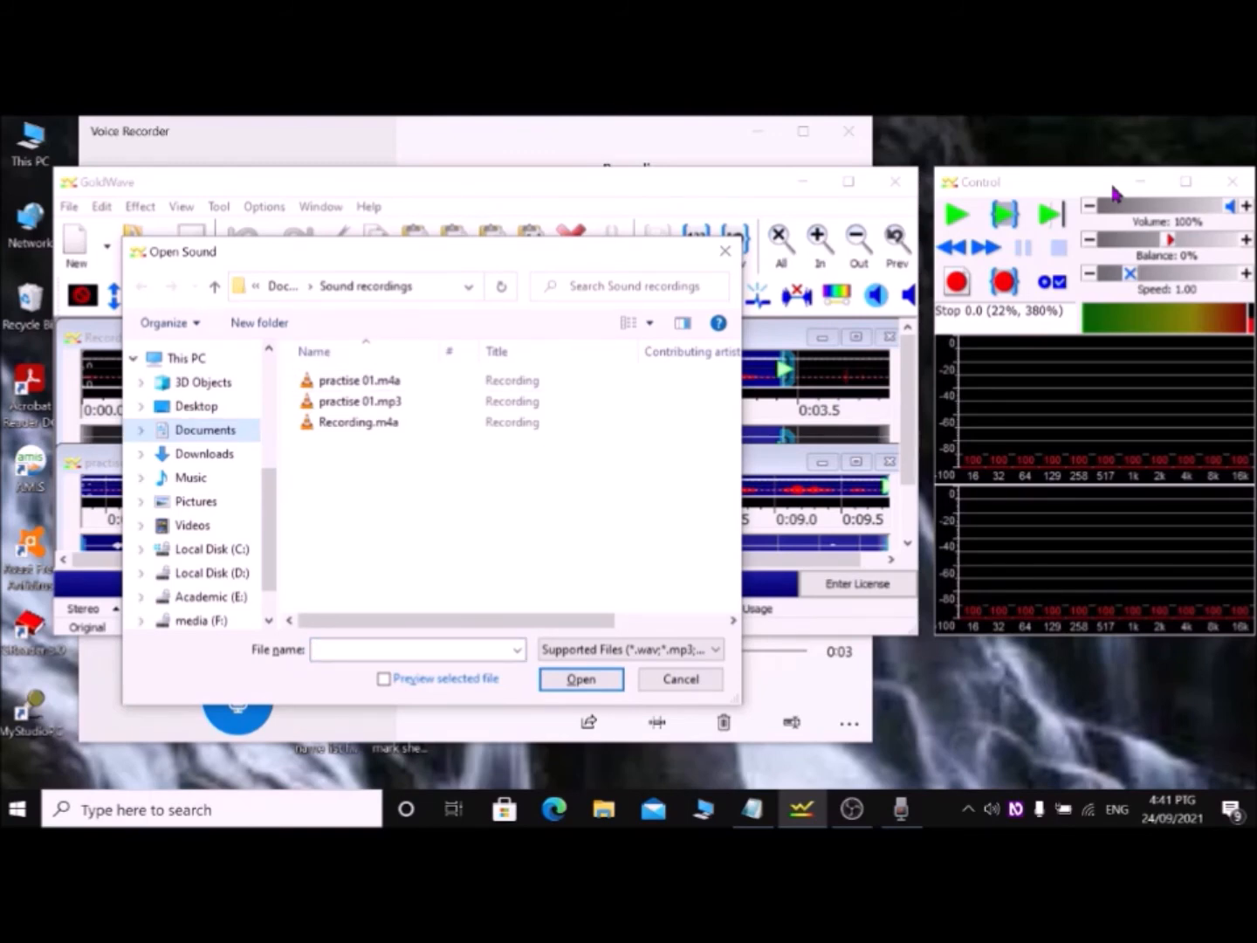
pyautogui.press('Up')
pyautogui.press('Up')
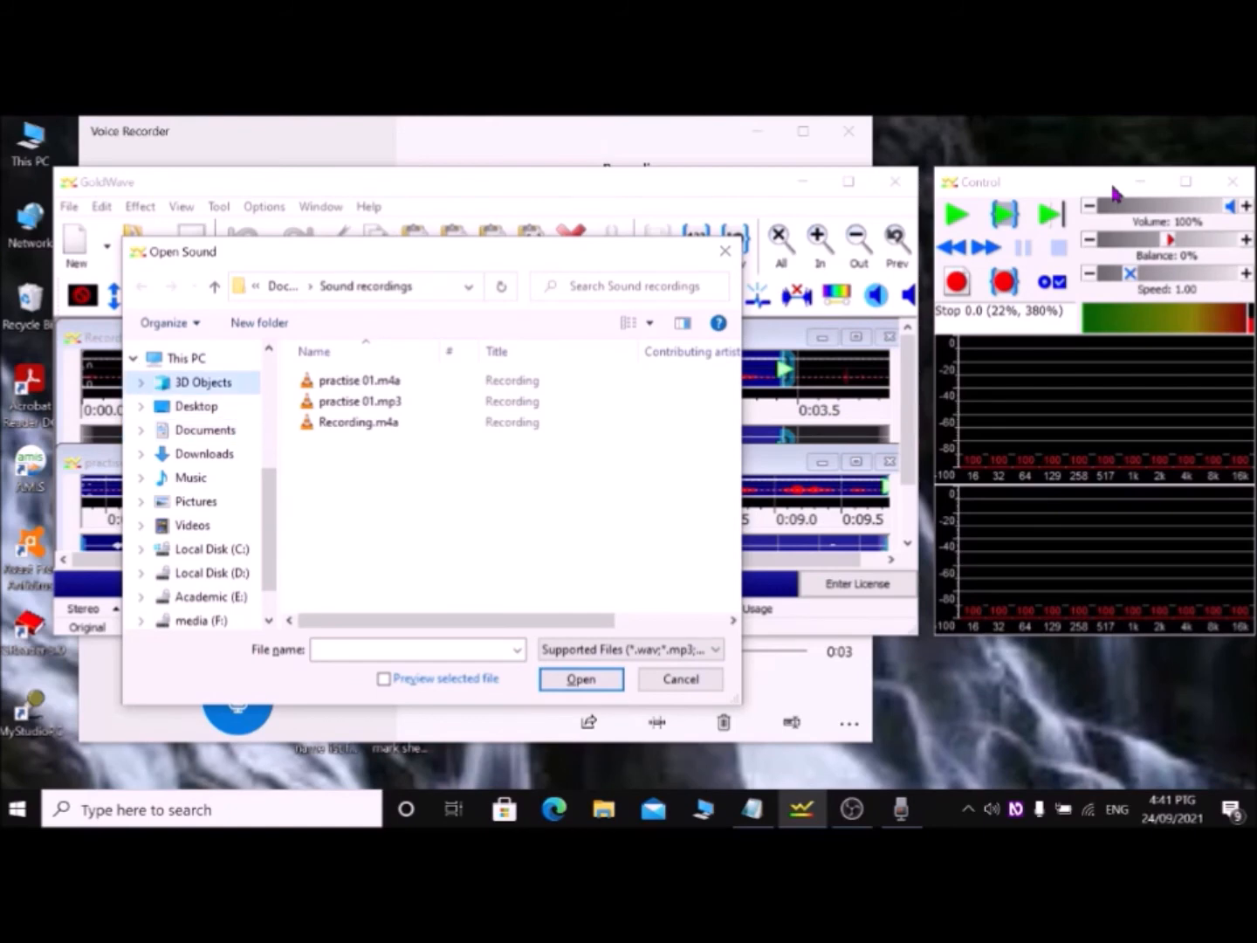
pyautogui.press('Down')
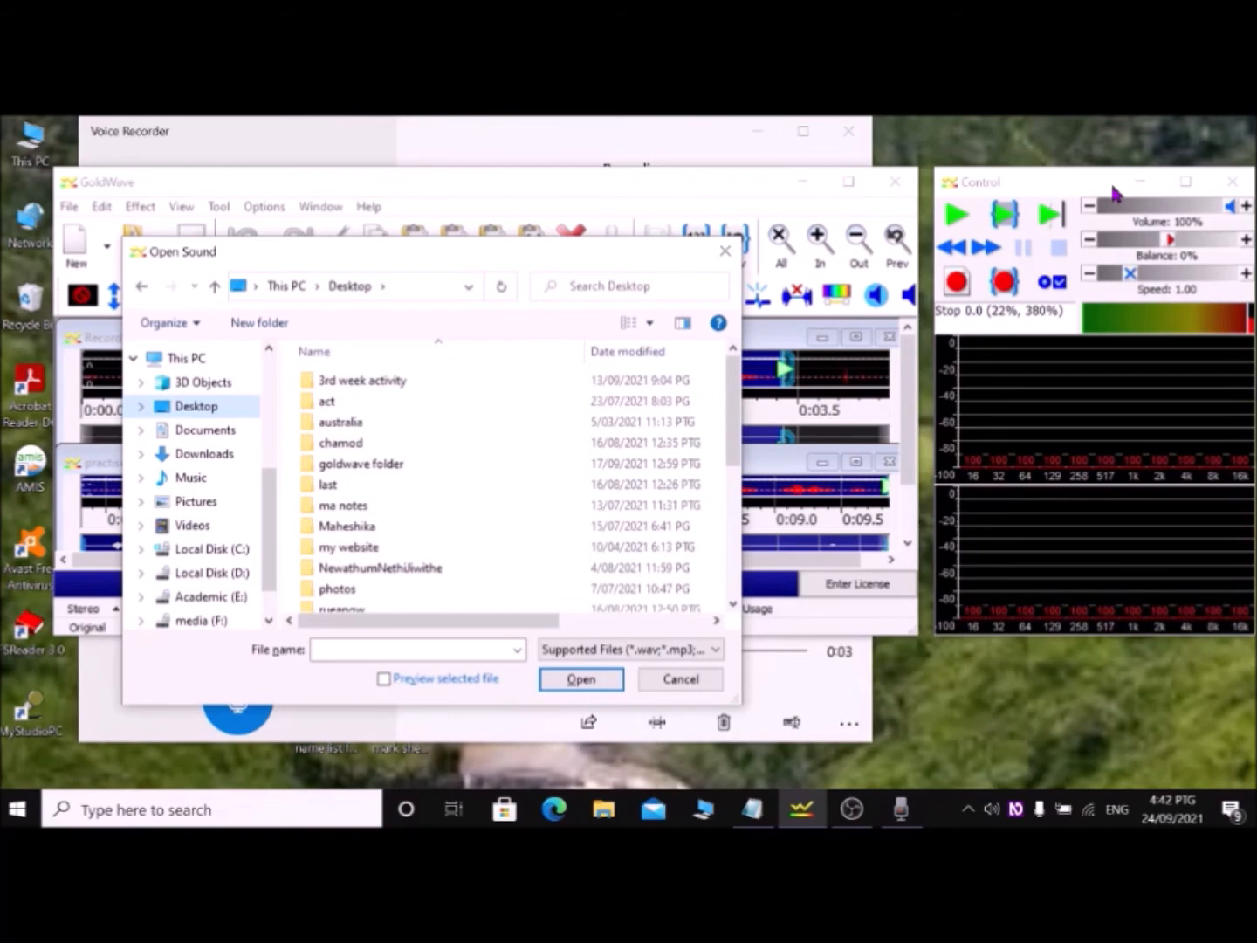
pyautogui.press('Tab')
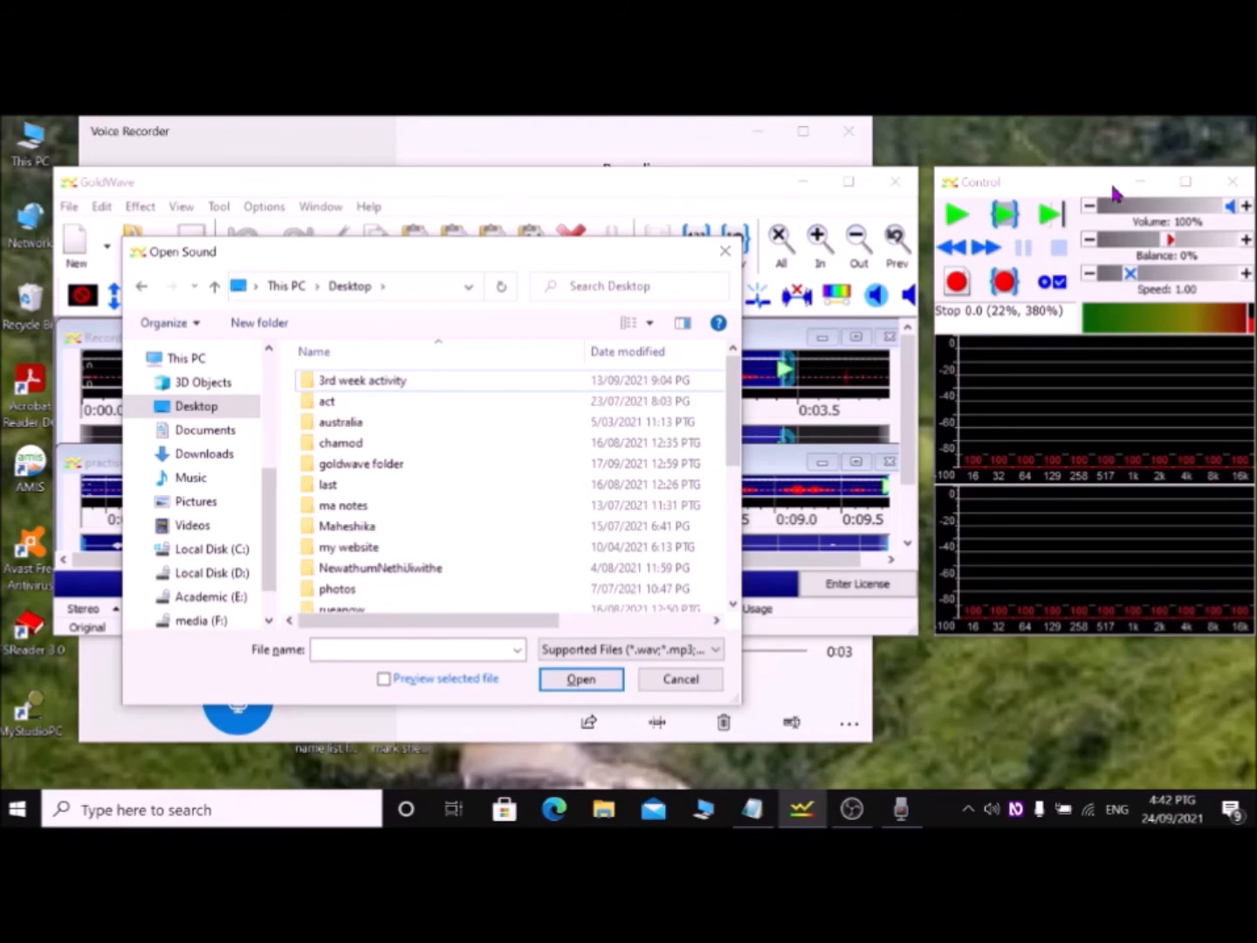
pyautogui.press('b')
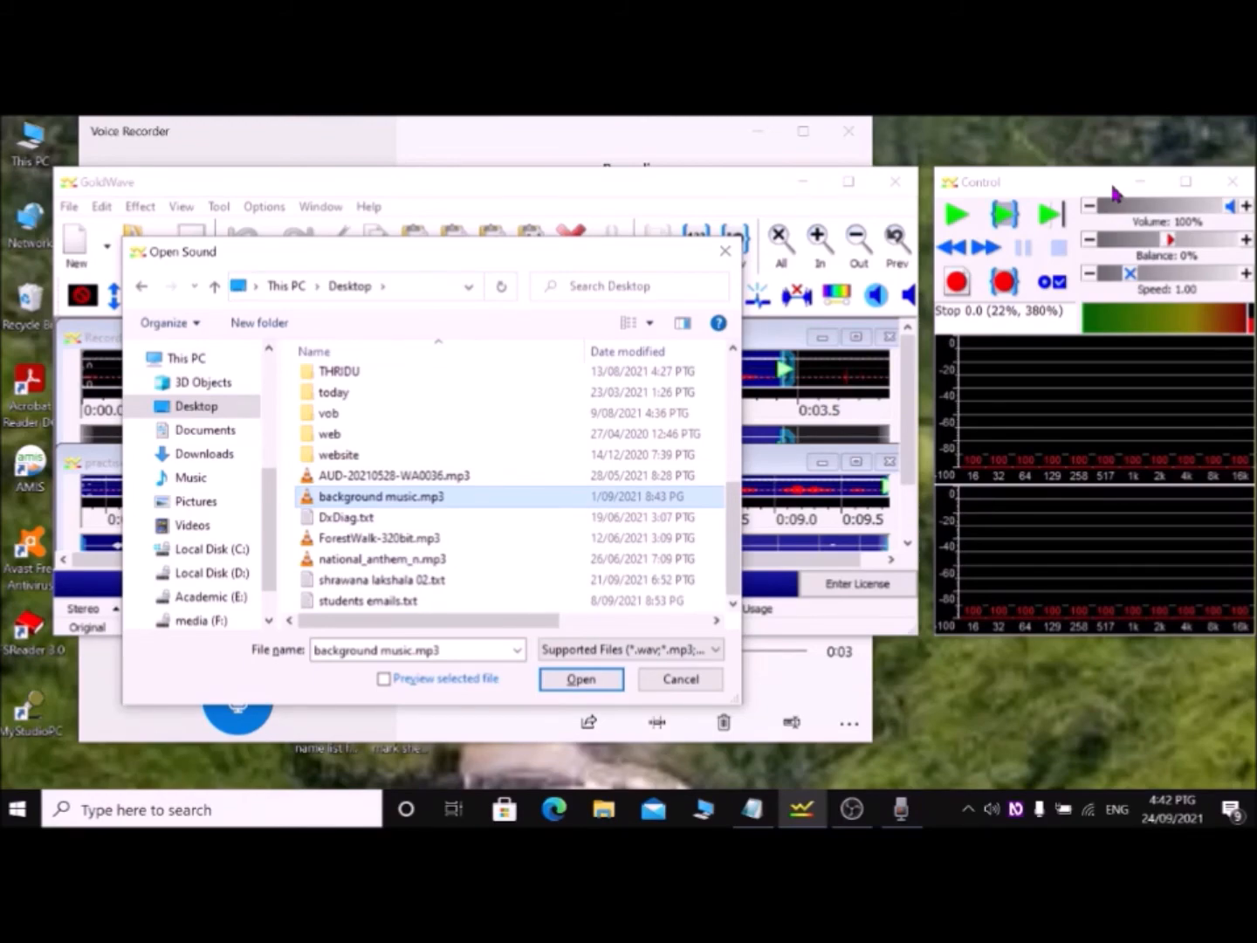
pyautogui.press('Return')
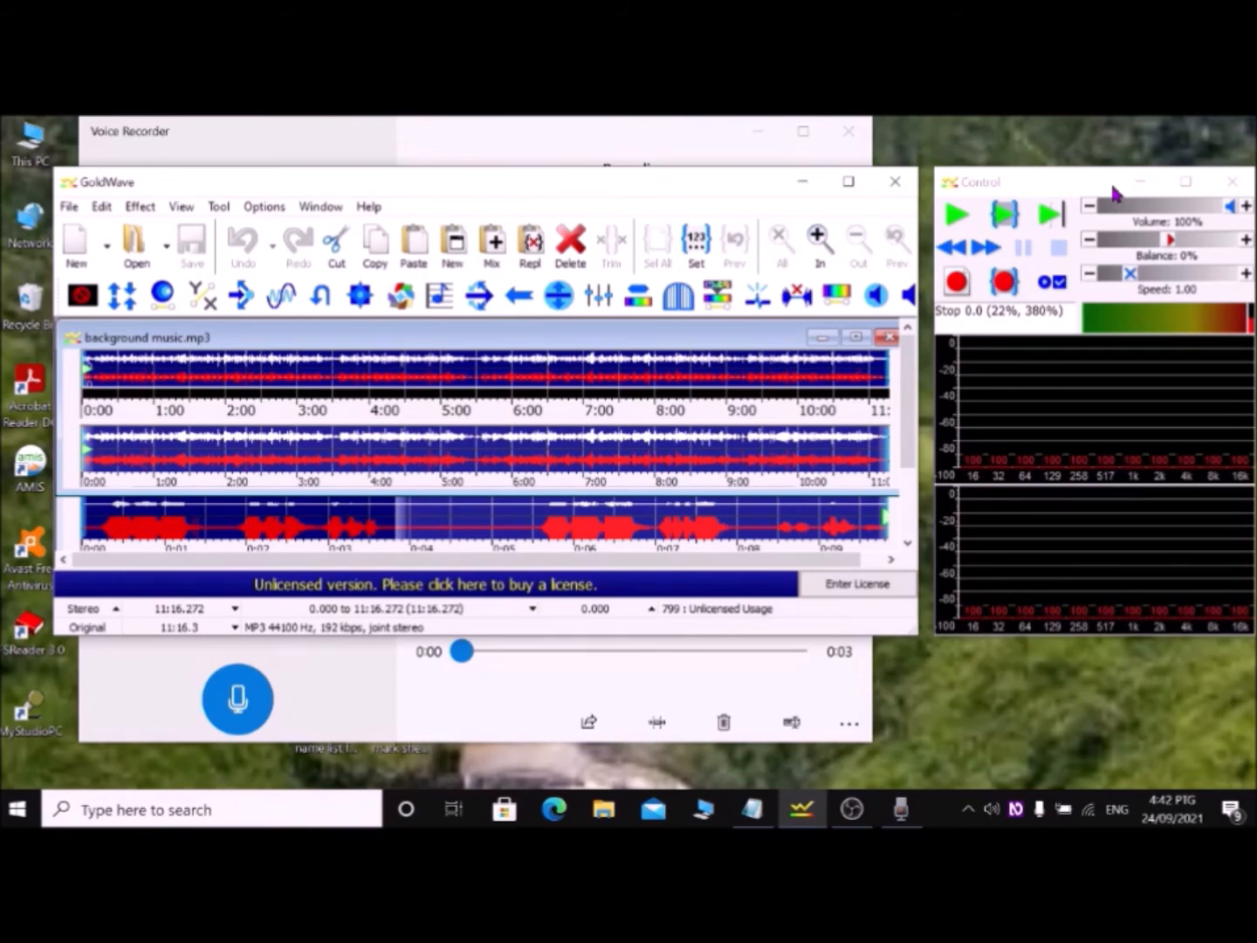
pyautogui.press('space')
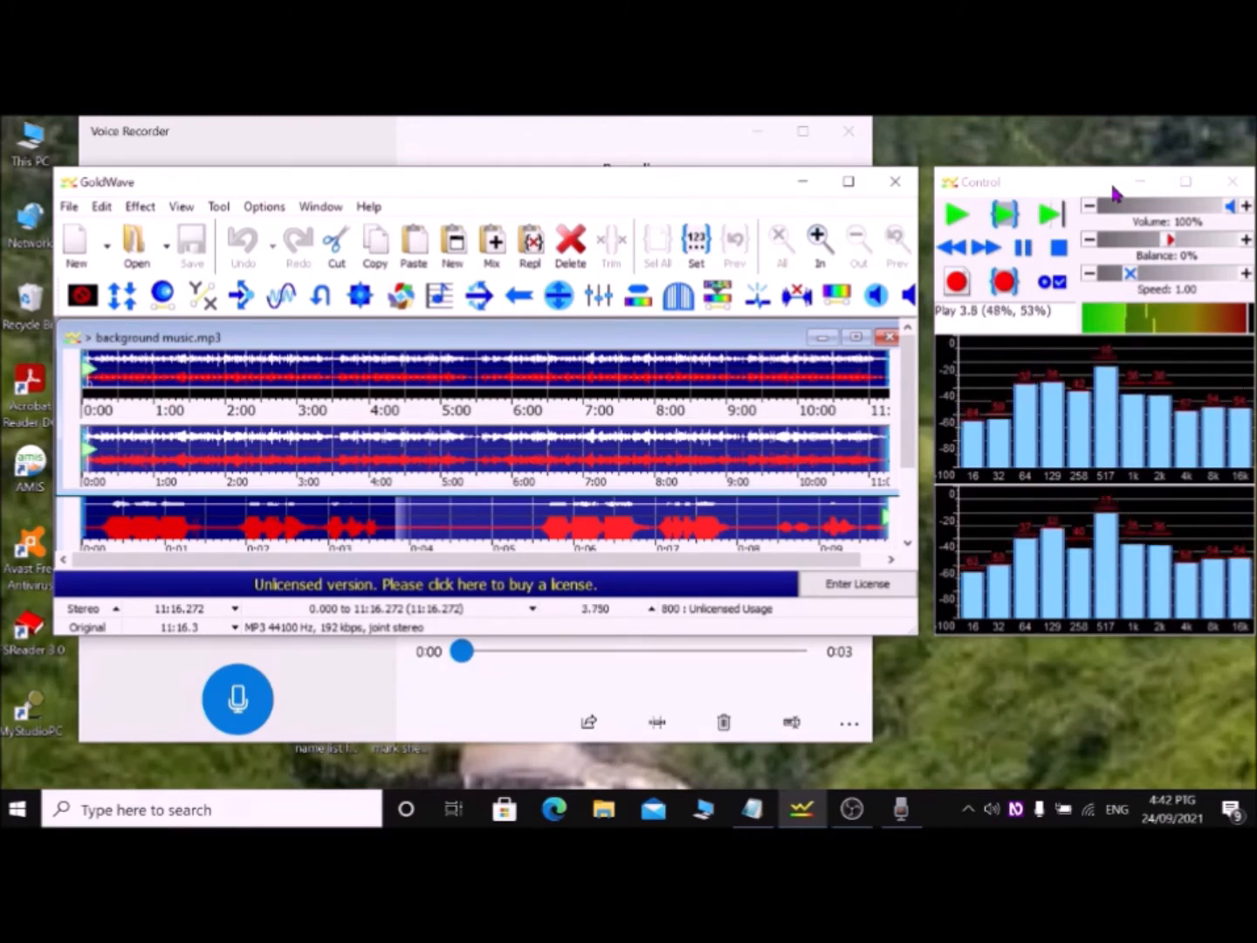
pyautogui.press('space')
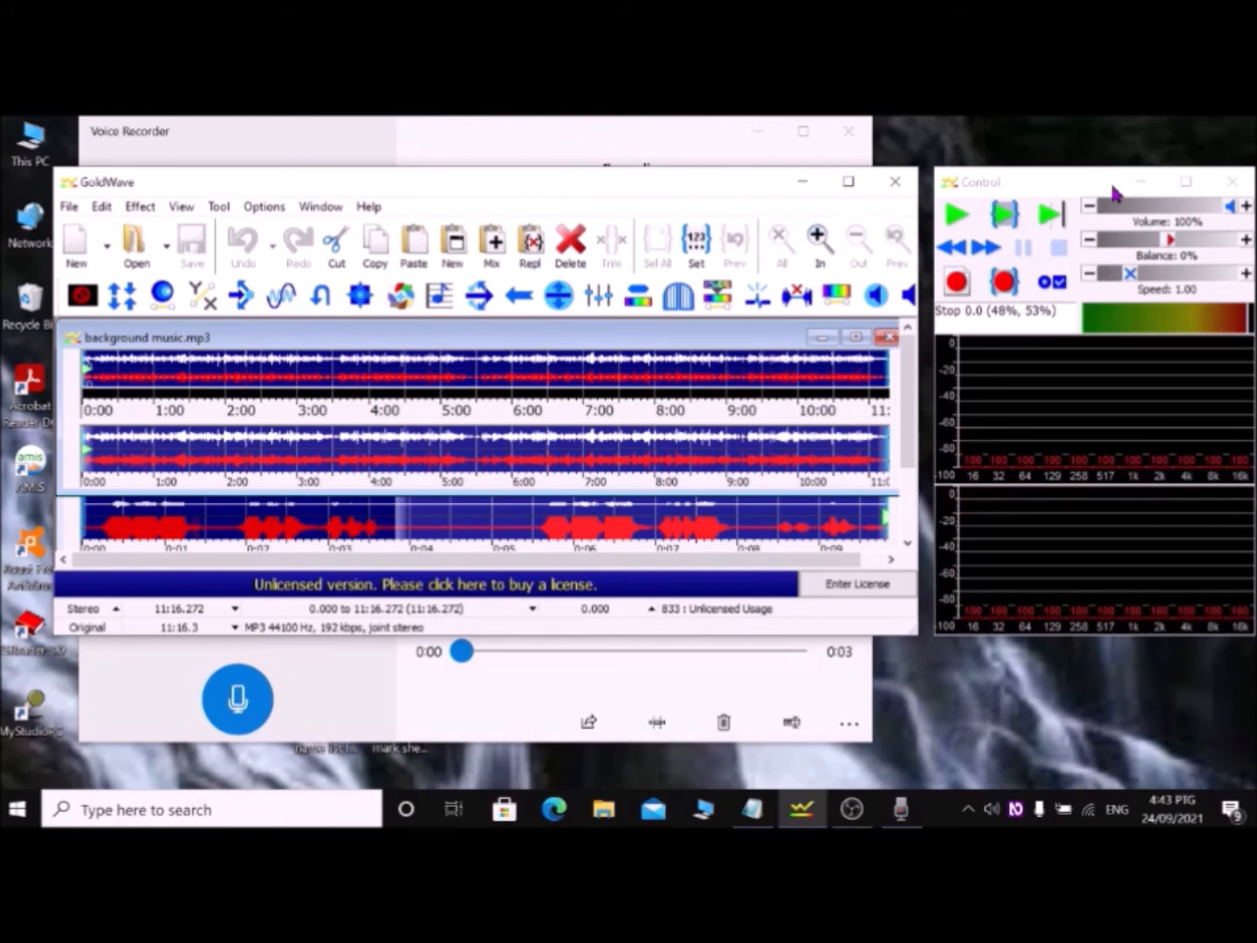
# Set the Change Volume effect for background music.mp3 to -17.70 dB
pyautogui.press('alt')
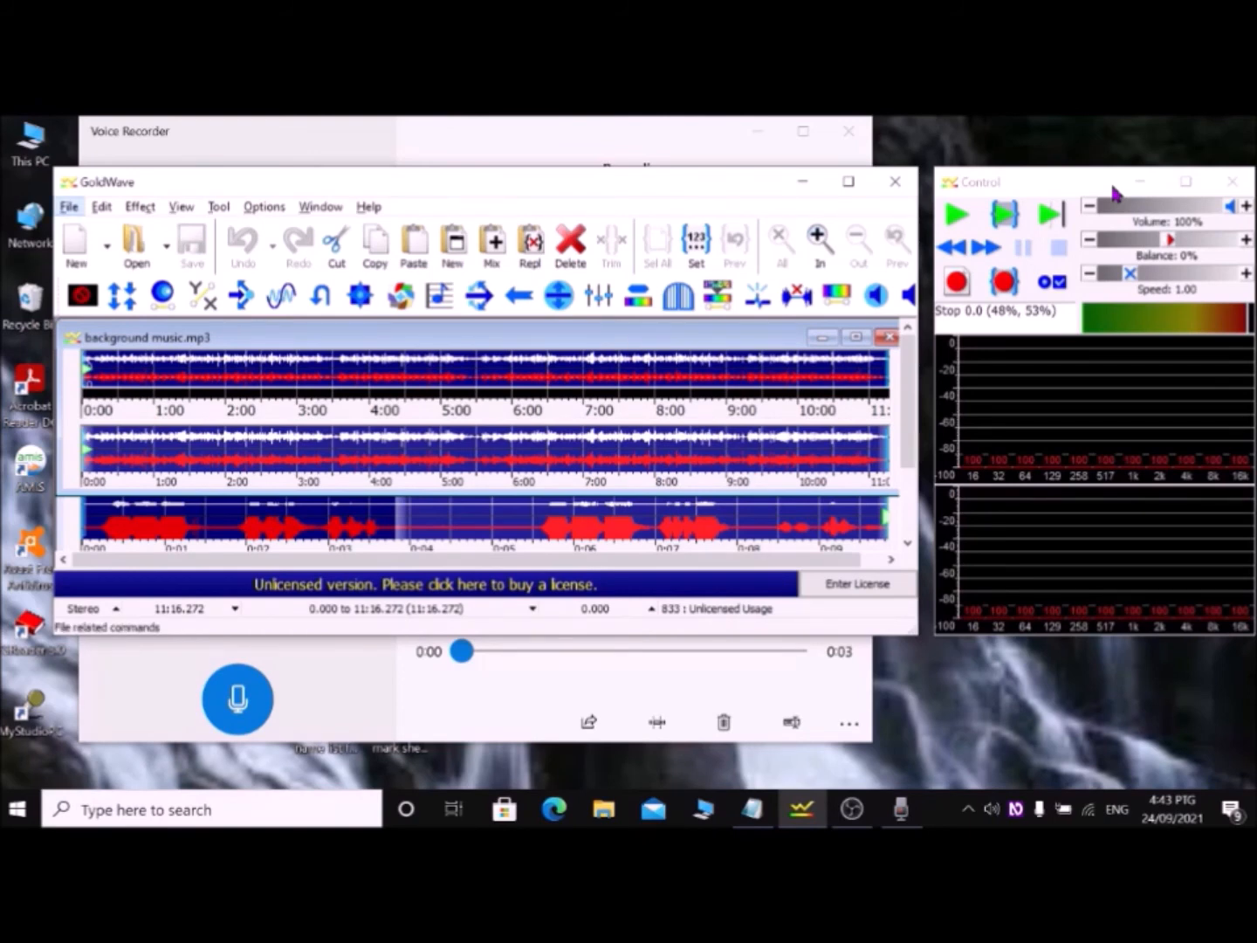
pyautogui.press('Right')
pyautogui.press('Right')
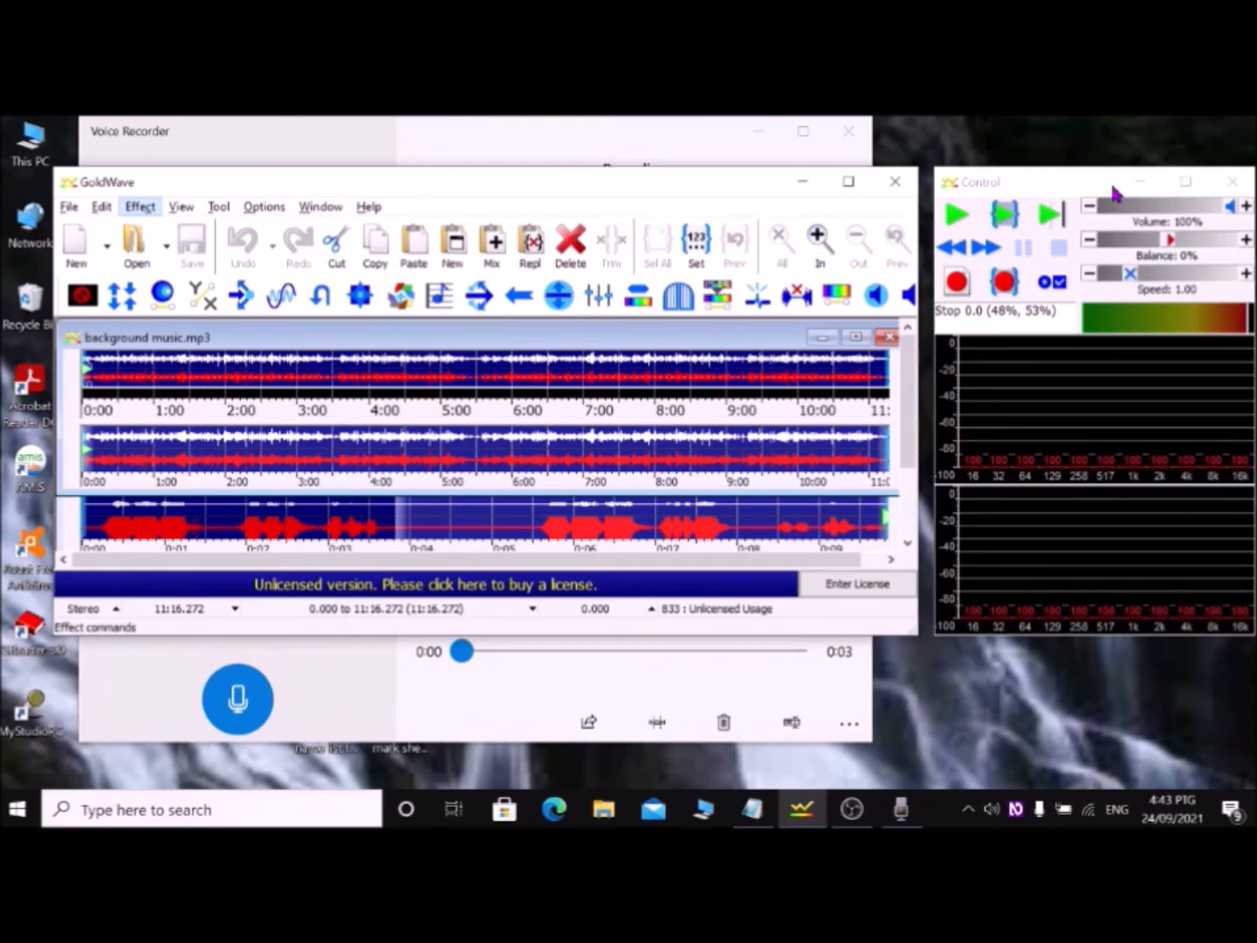
pyautogui.press('Down')
pyautogui.press('Up')
pyautogui.press('Up')
pyautogui.press('Up')
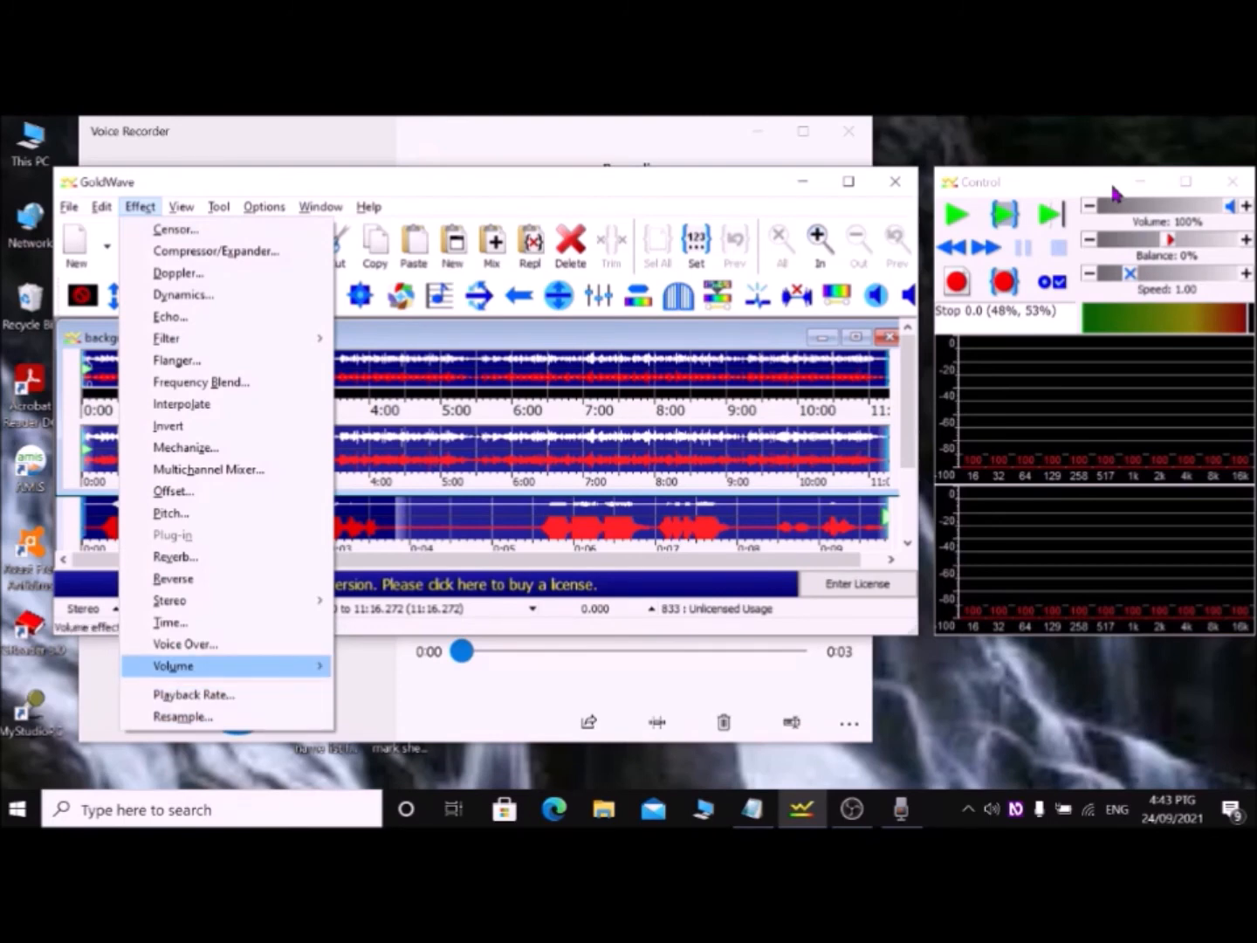
pyautogui.press('Right')
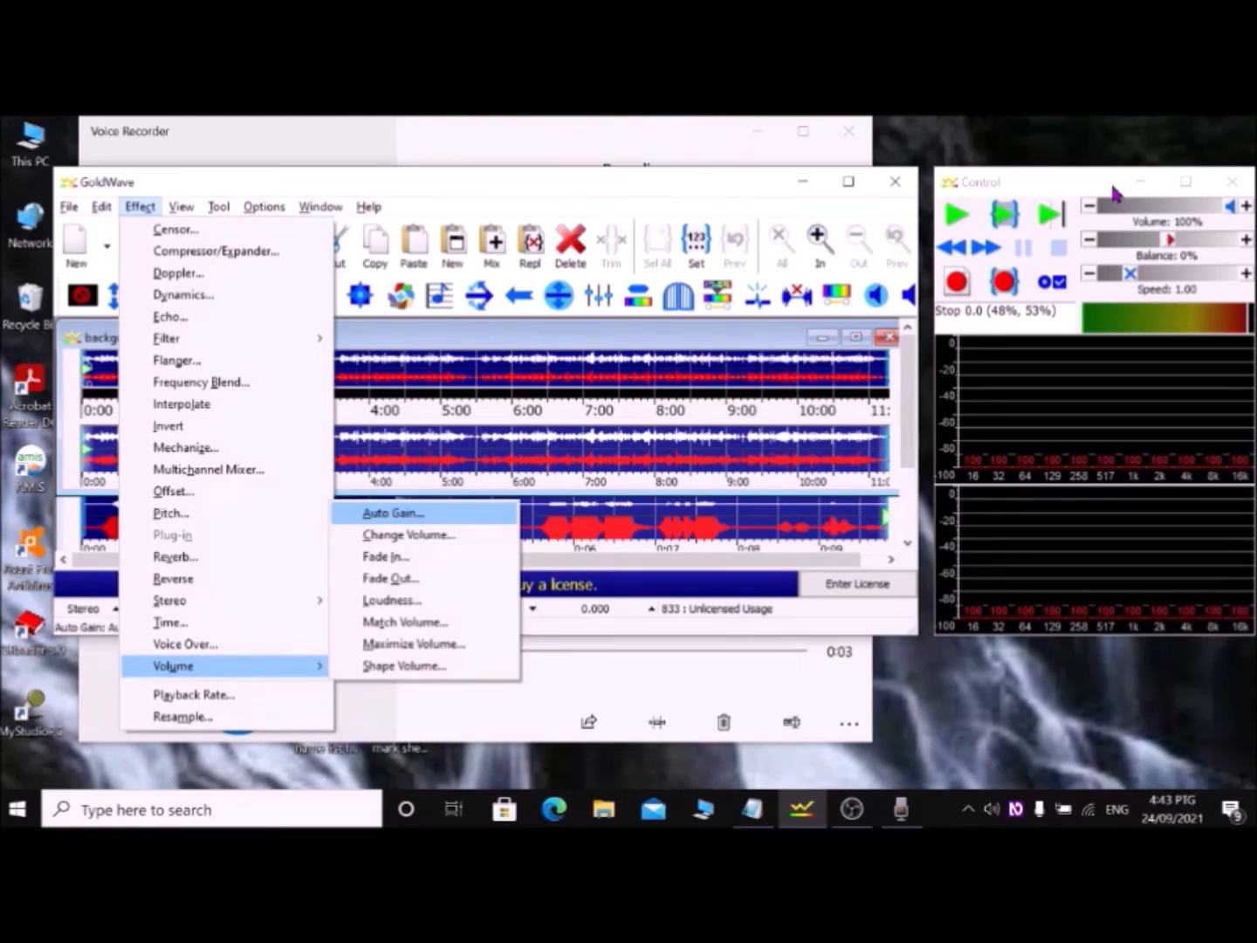
pyautogui.press('Down')
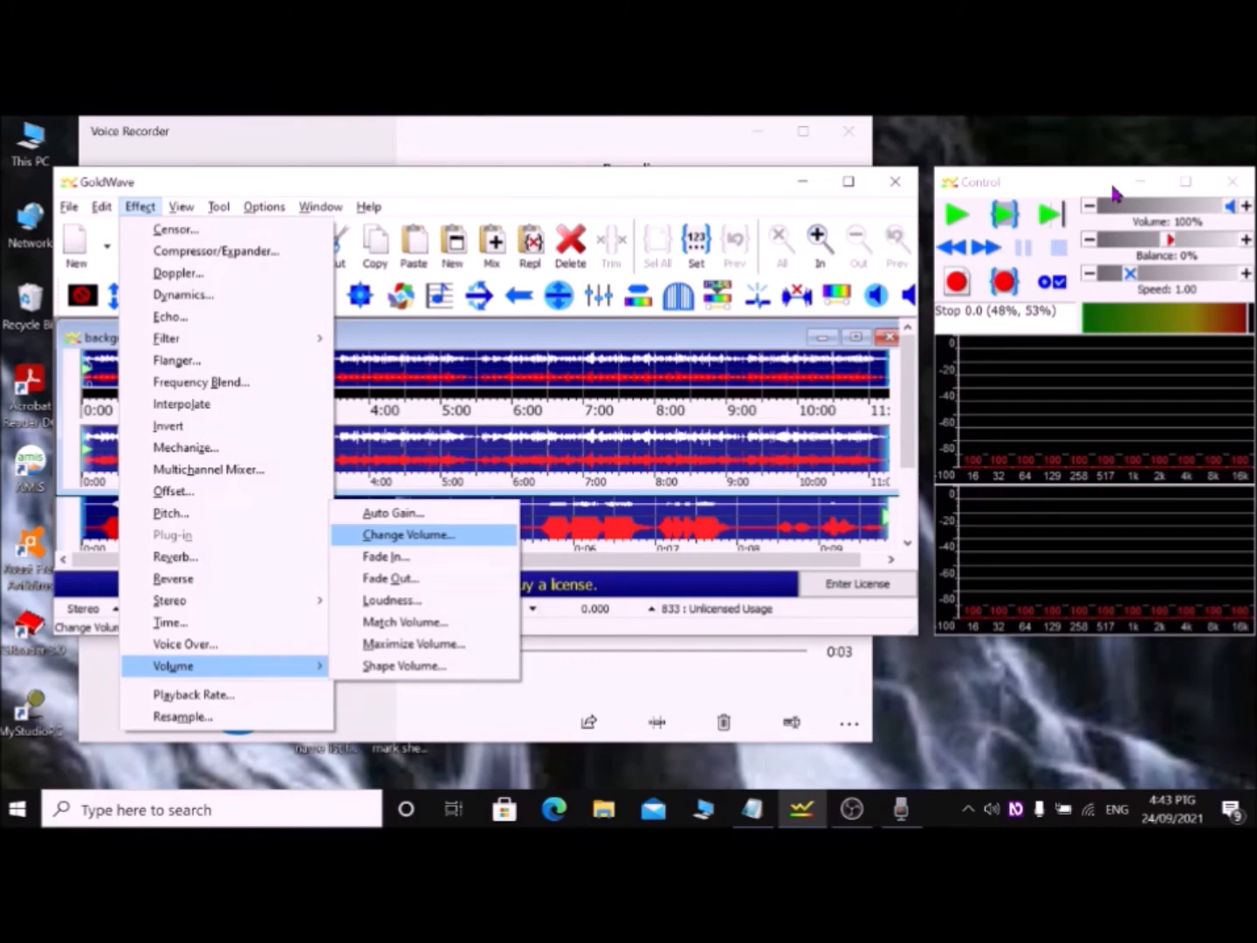
pyautogui.press('Return')
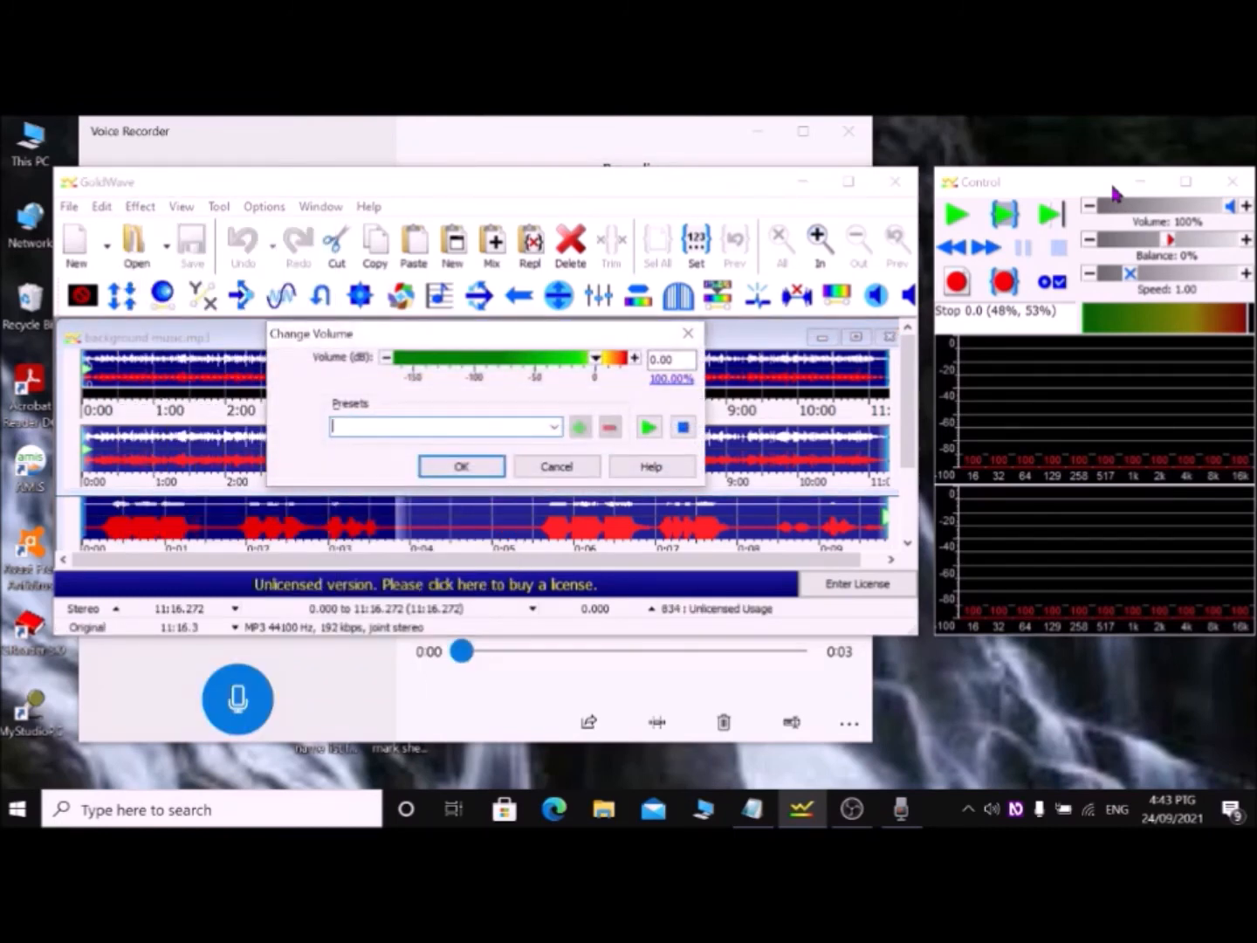
pyautogui.hotkey('shift', 'Tab')
pyautogui.press('Down')
pyautogui.press('Down')
pyautogui.press('Down')
pyautogui.press('Down')
pyautogui.press('Down')
pyautogui.press('Down')
pyautogui.press('Down')
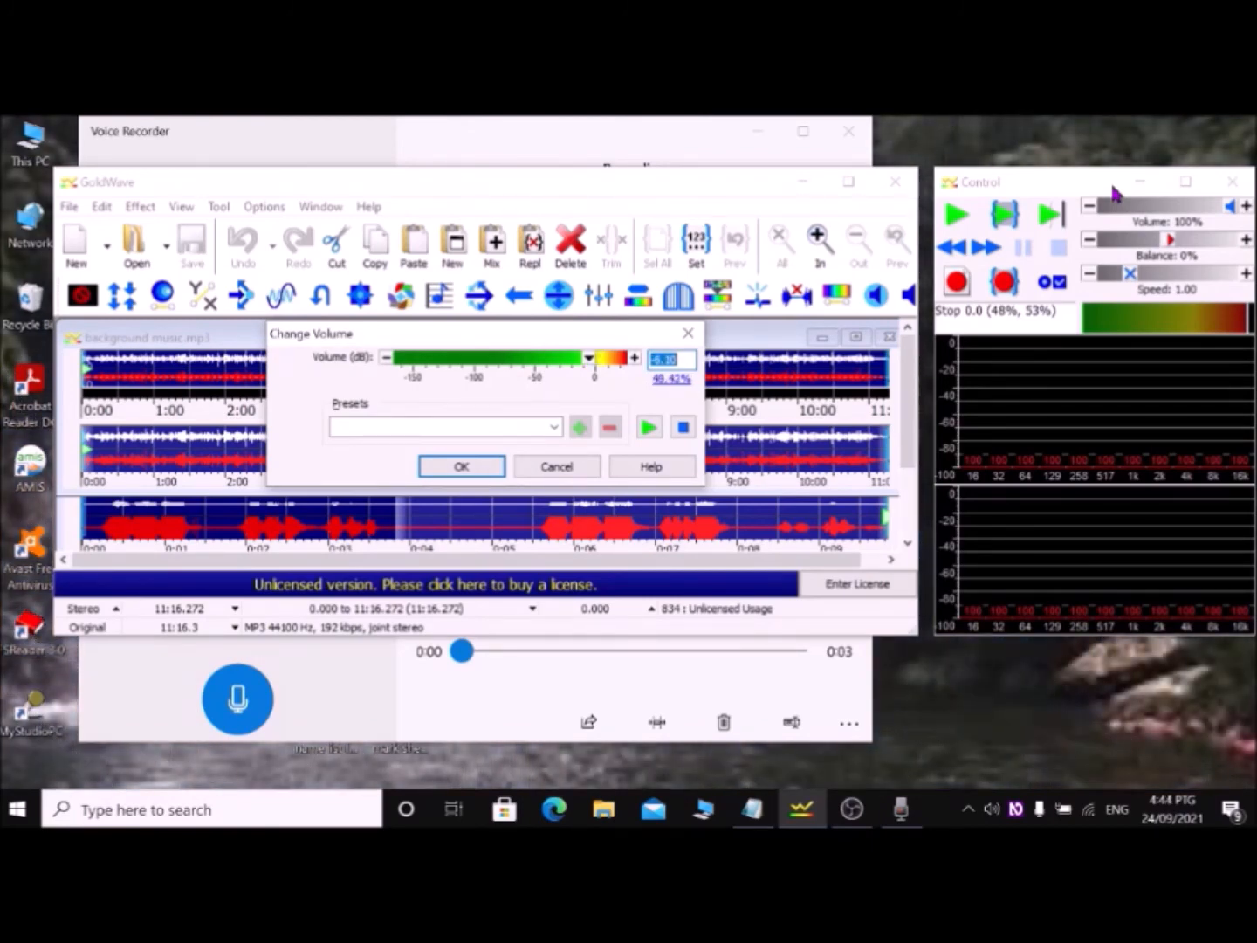
pyautogui.press('Down')
pyautogui.press('Down')
pyautogui.press('Down')
pyautogui.press('Down')
pyautogui.press('Down')
pyautogui.press('Down')
pyautogui.press('Down')
pyautogui.press('Down')
pyautogui.press('Down')
pyautogui.press('Down')
pyautogui.press('Down')
pyautogui.press('Down')
pyautogui.press('Down')
# Preview the reduced volume and apply it to the whole background music track
pyautogui.press('Tab')
pyautogui.press('Tab')
pyautogui.press('space')
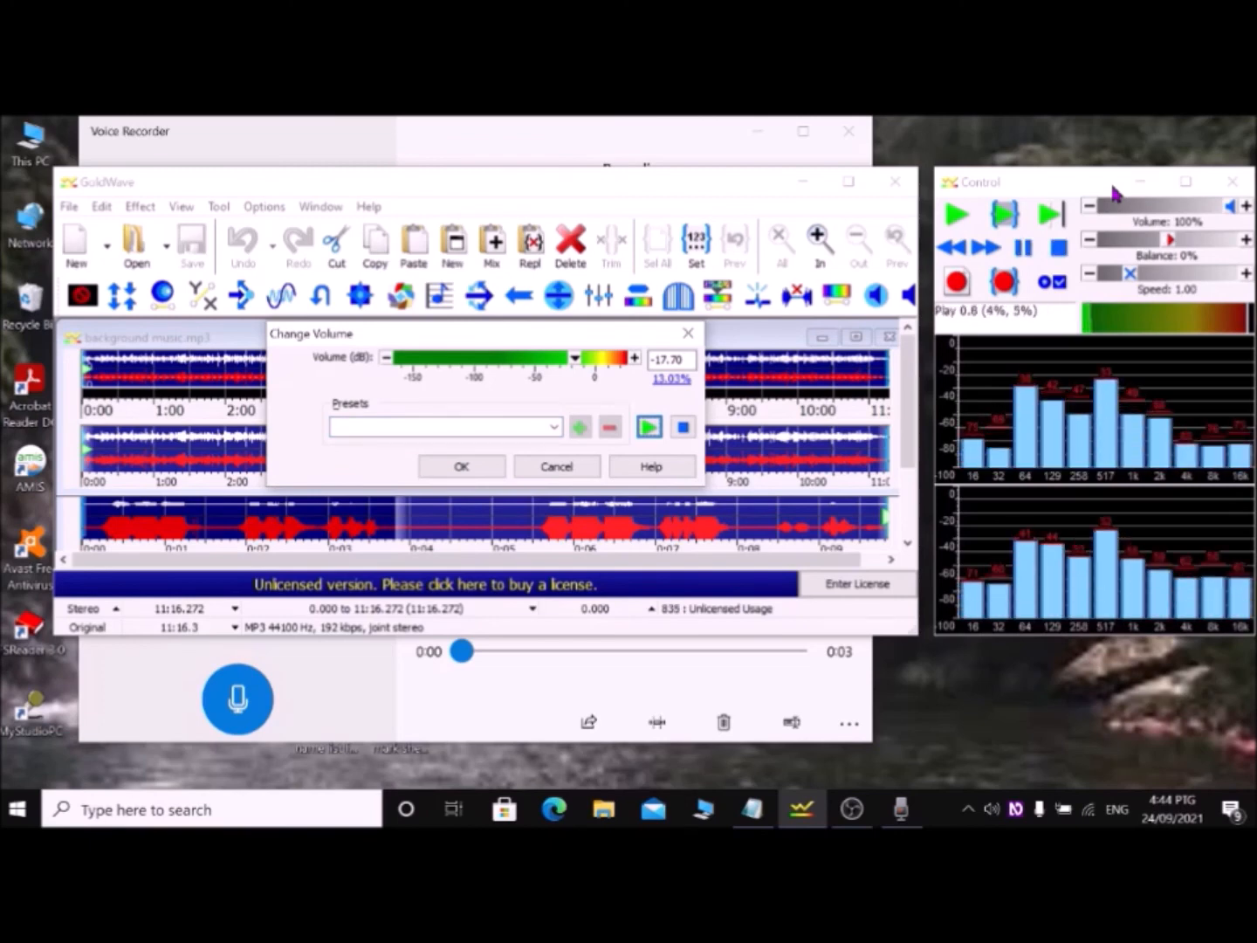
pyautogui.press('Tab')
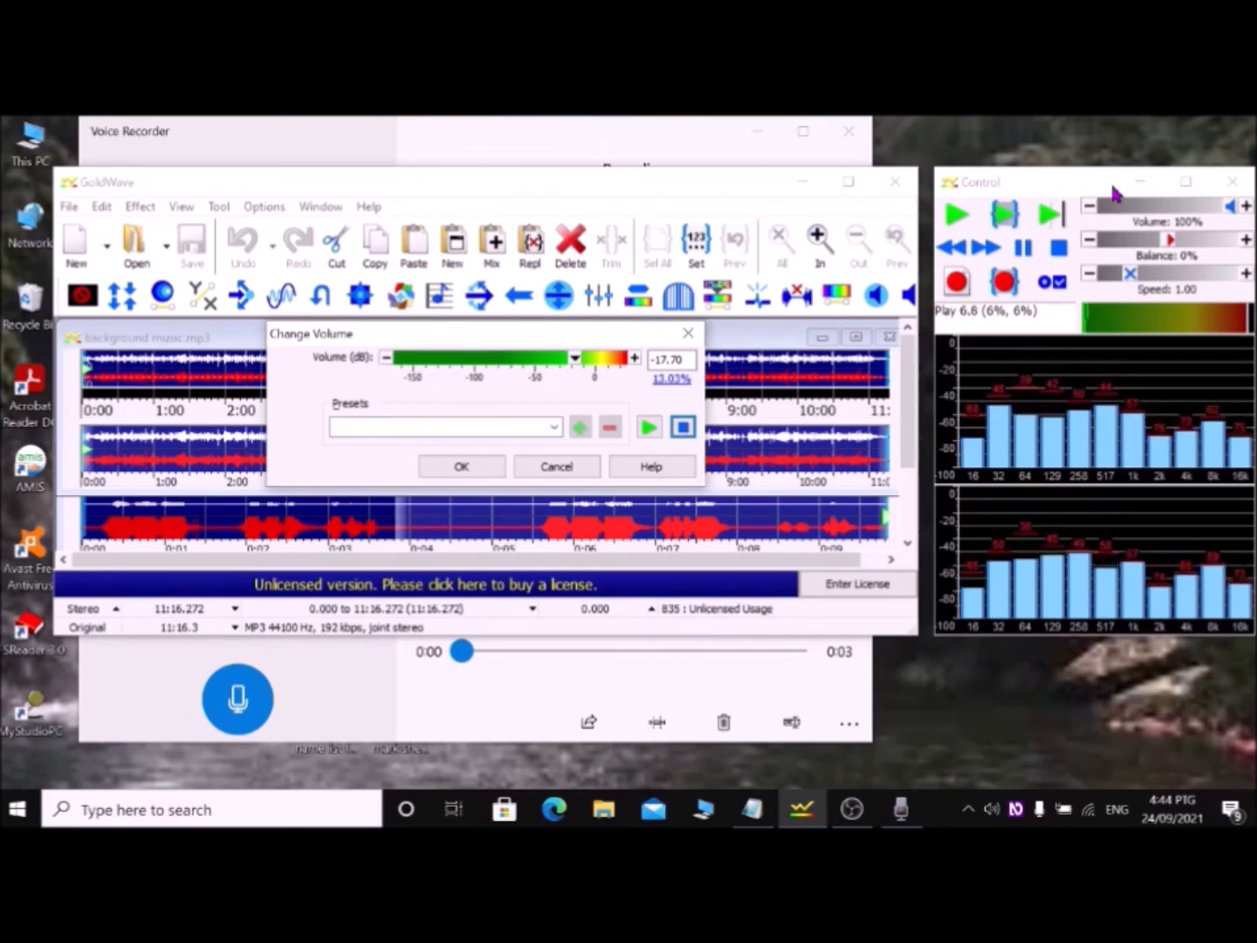
pyautogui.press('space')
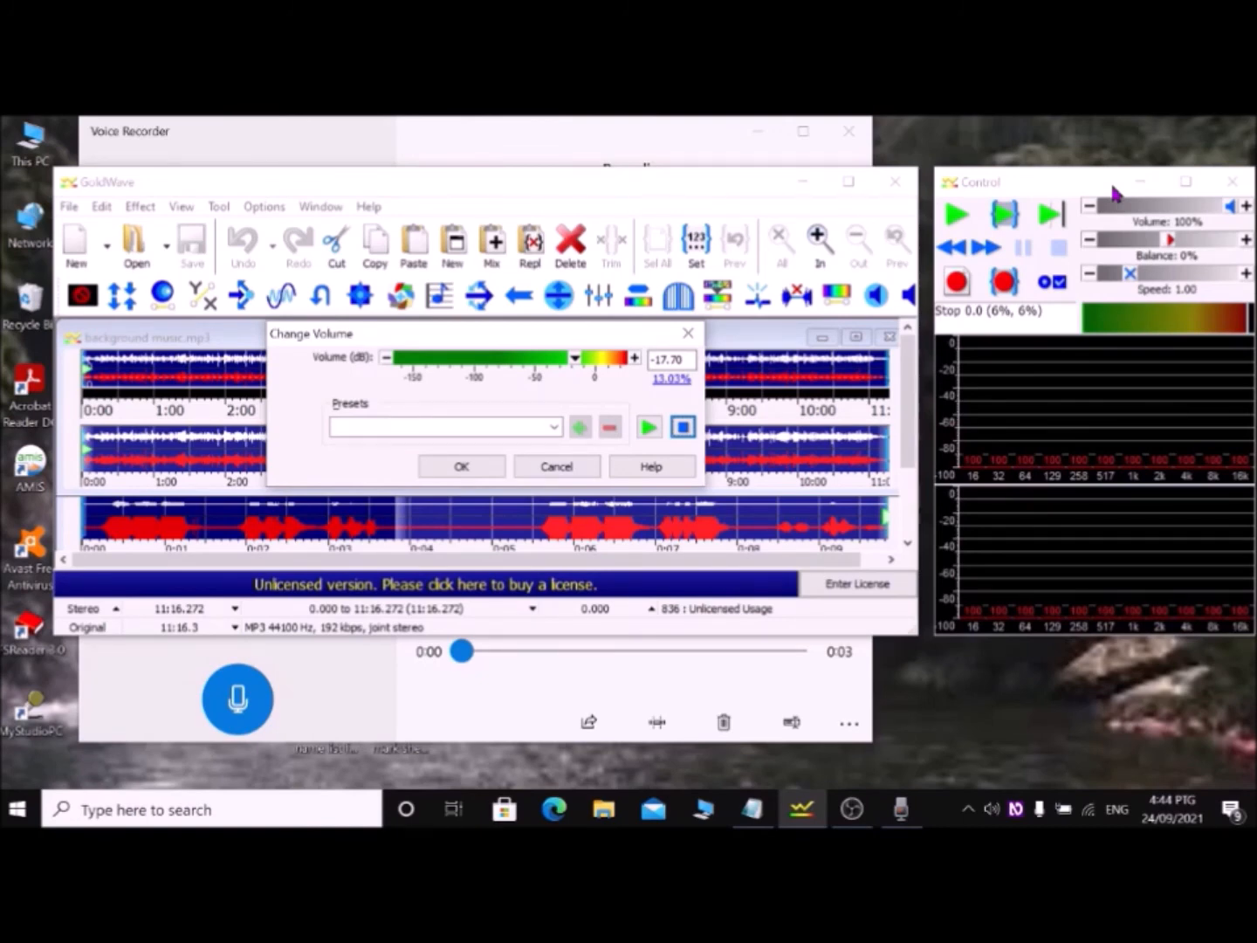
pyautogui.press('Tab')
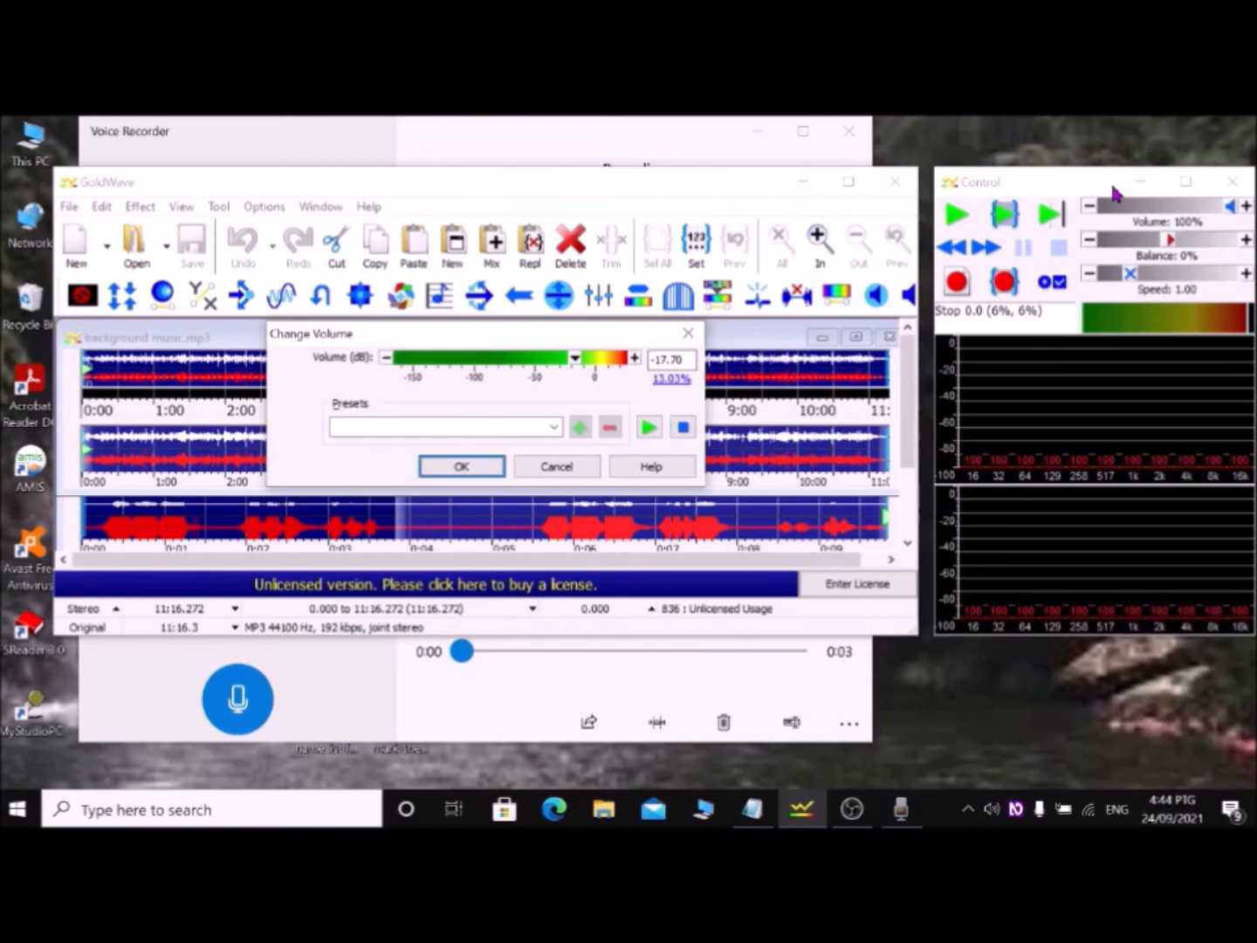
pyautogui.press('Return')
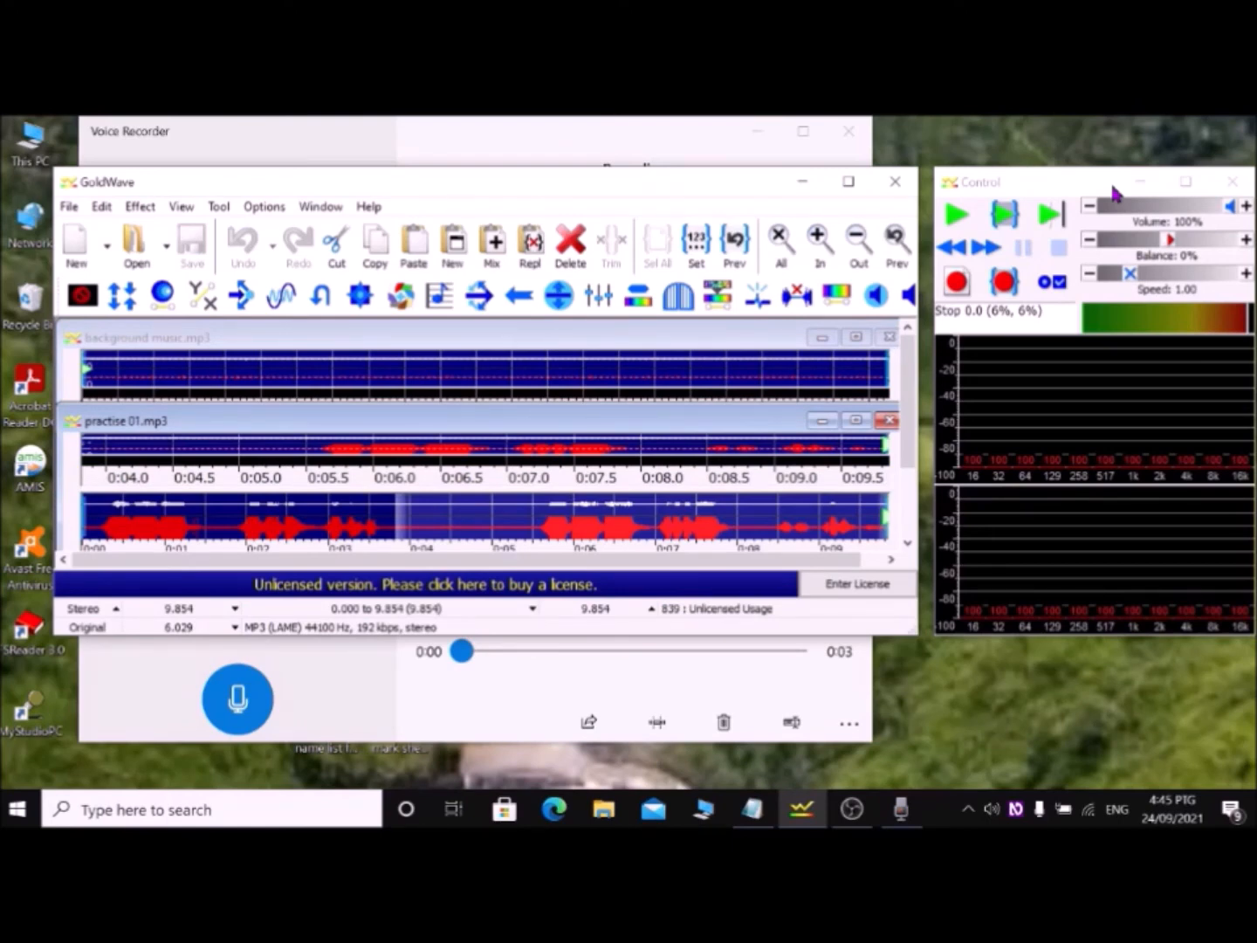
# Set up mixing the copied background music into practise 01.mp3 from time 00:00:00.00000 at 0.00 dB and preview it
pyautogui.press('alt')
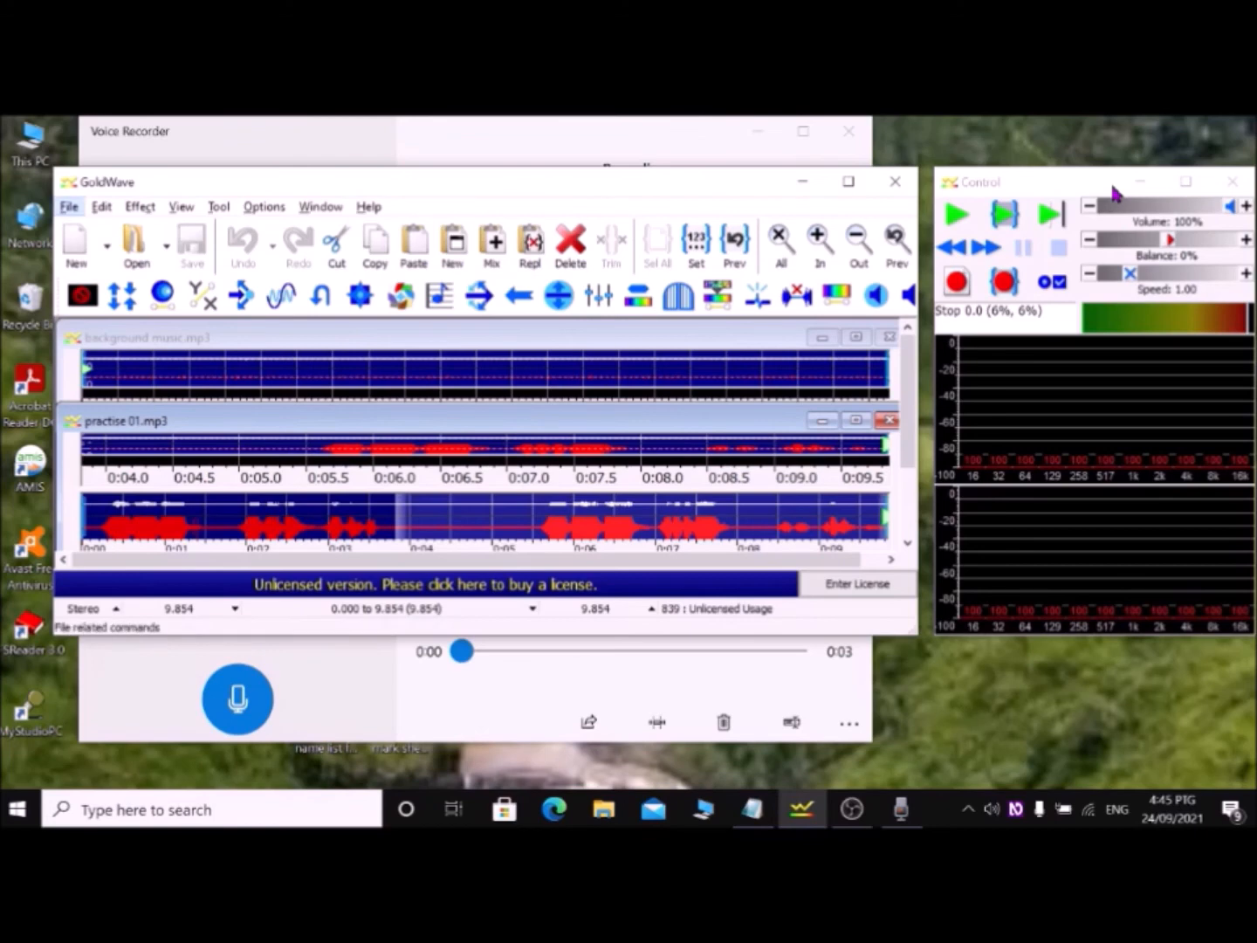
pyautogui.press('Right')
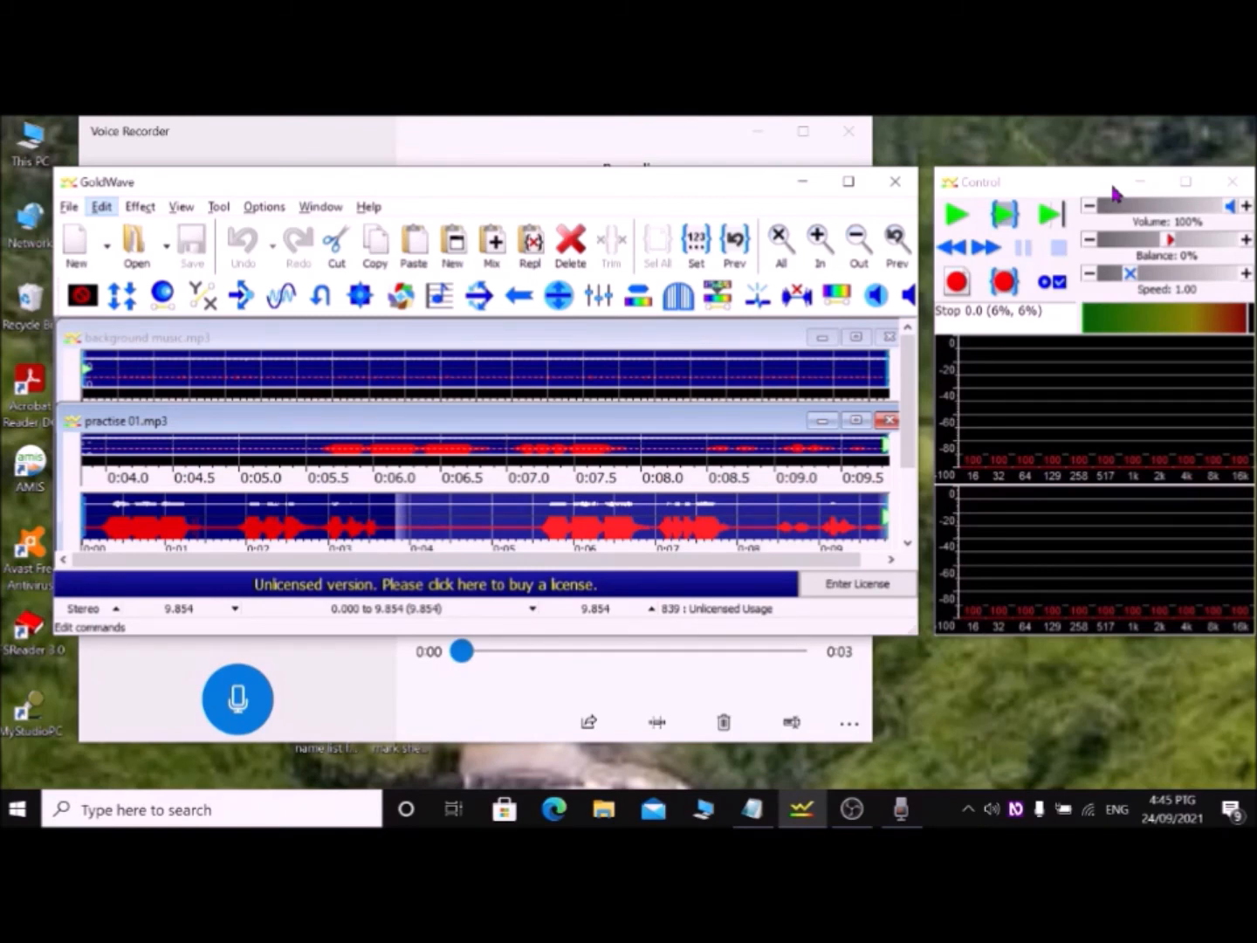
pyautogui.press('Down')
pyautogui.press('Down')
pyautogui.press('Down')
pyautogui.press('Down')
pyautogui.press('Down')
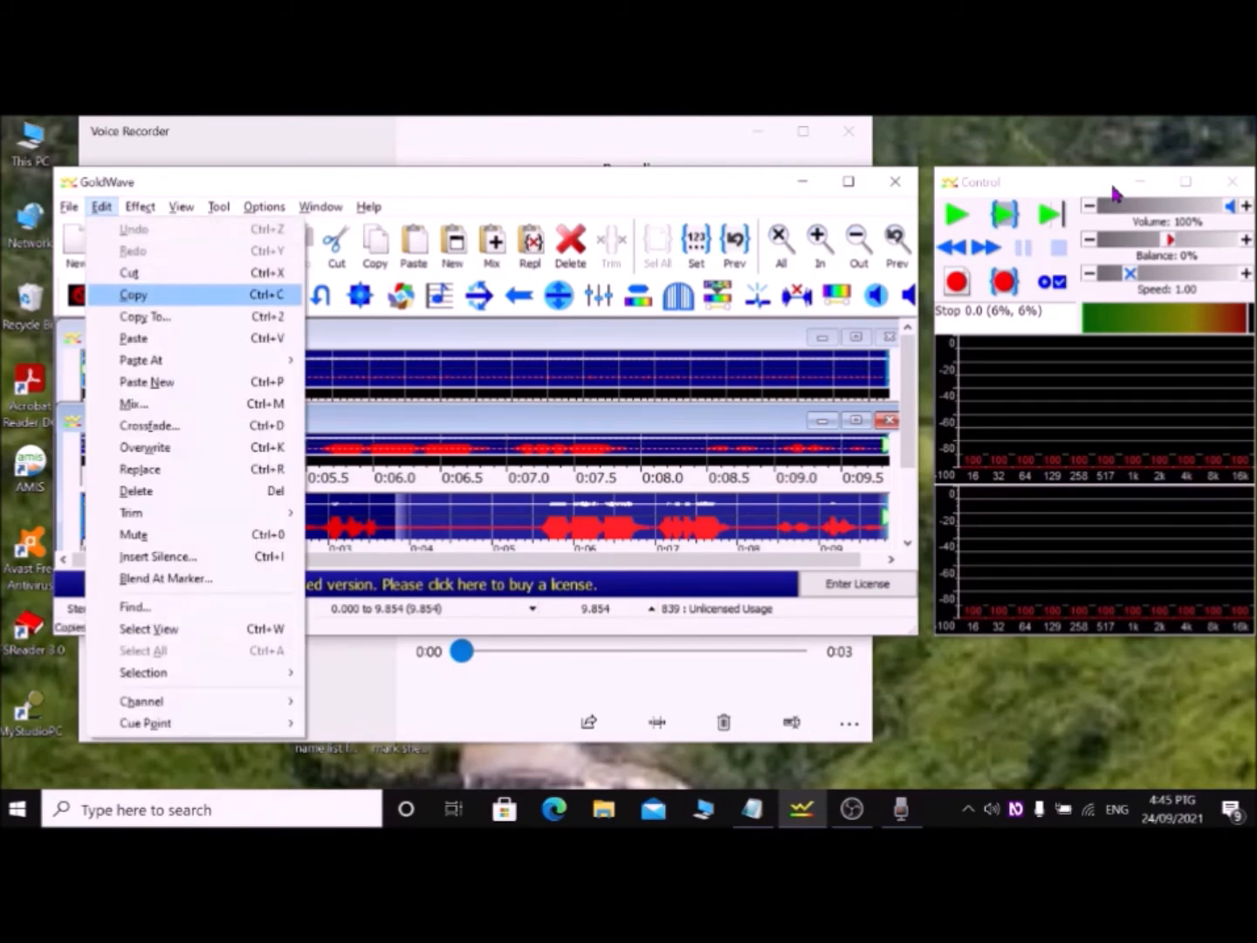
pyautogui.press('Down')
pyautogui.press('Down')
pyautogui.press('Down')
pyautogui.press('Down')
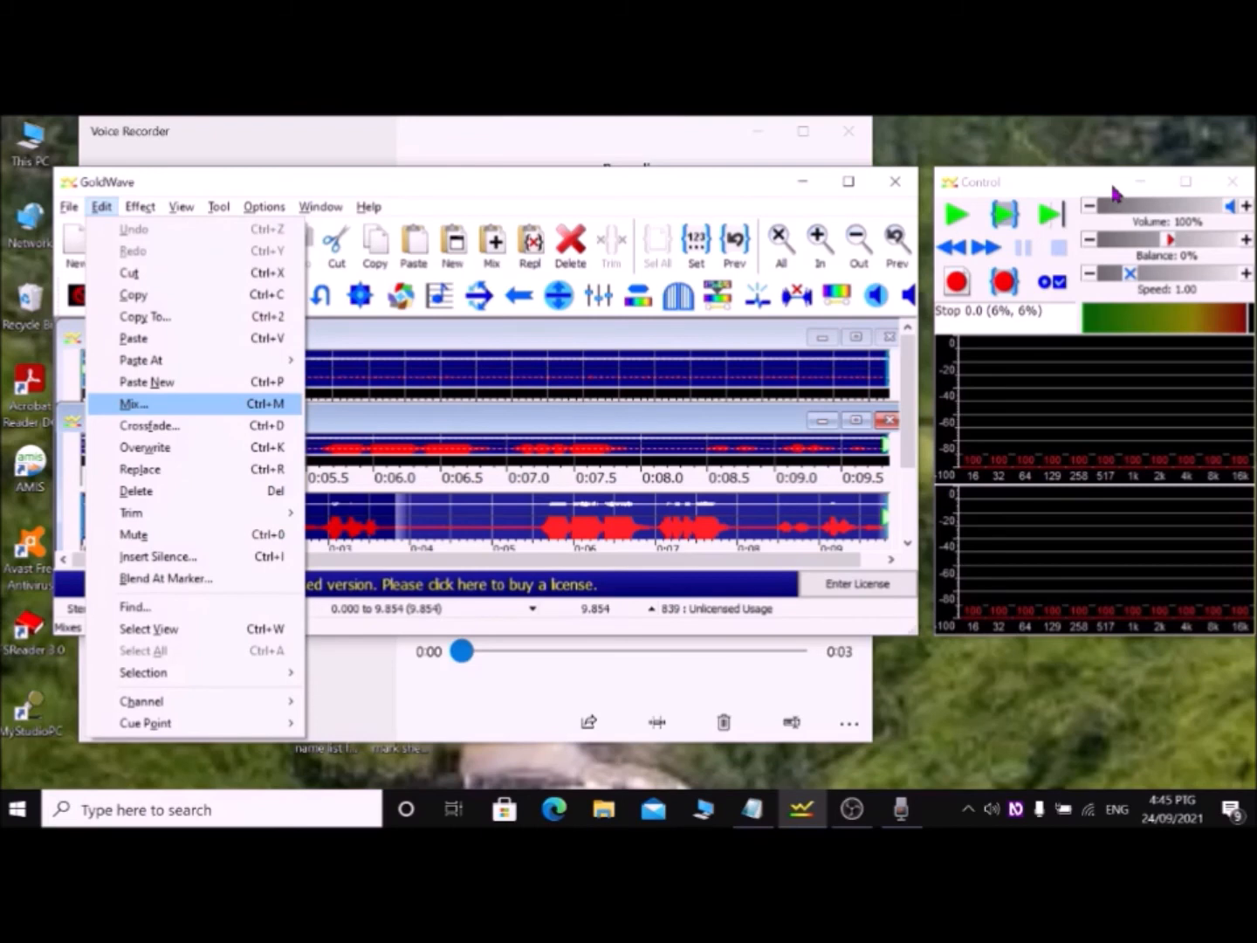
pyautogui.press('Return')
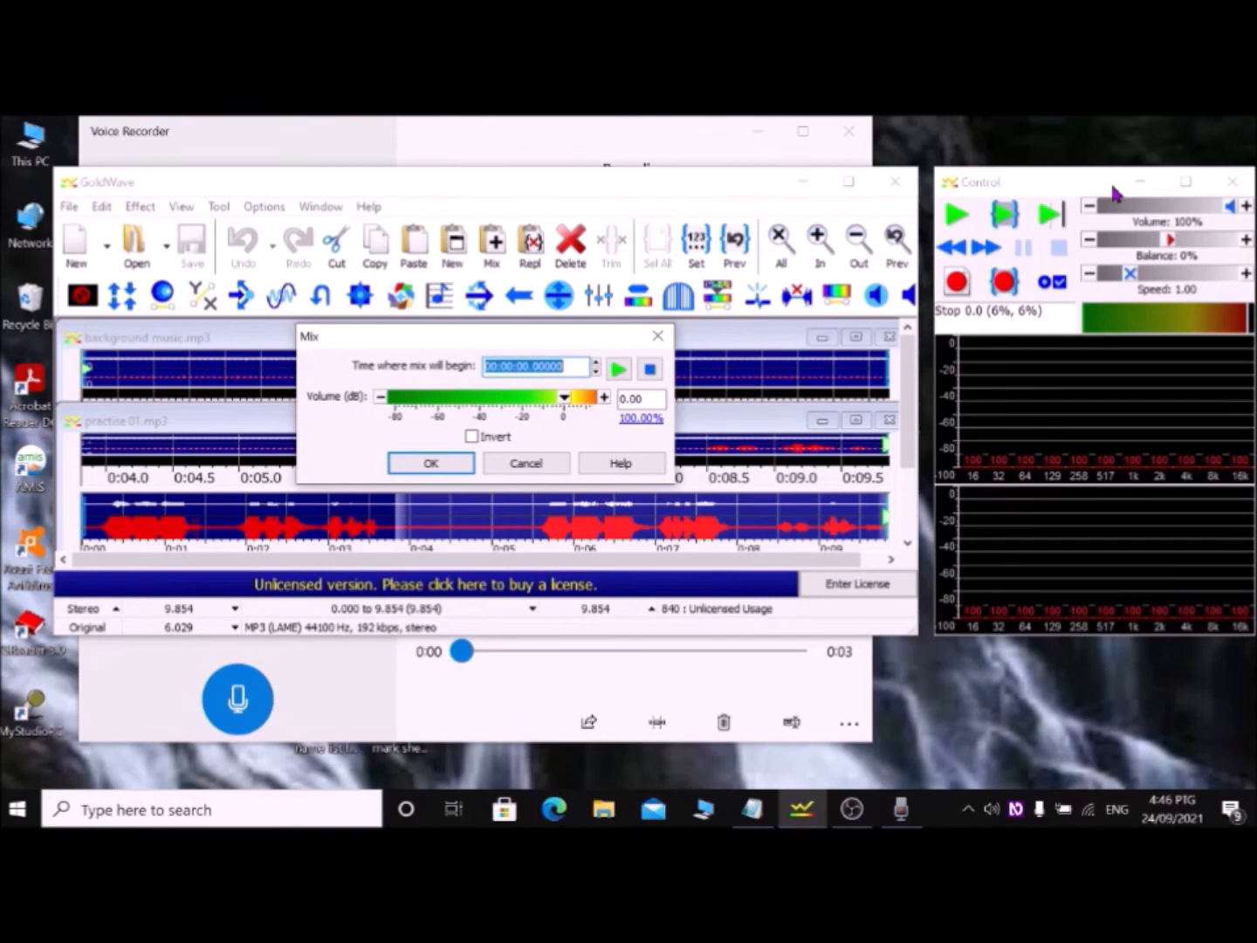
pyautogui.press('Tab')
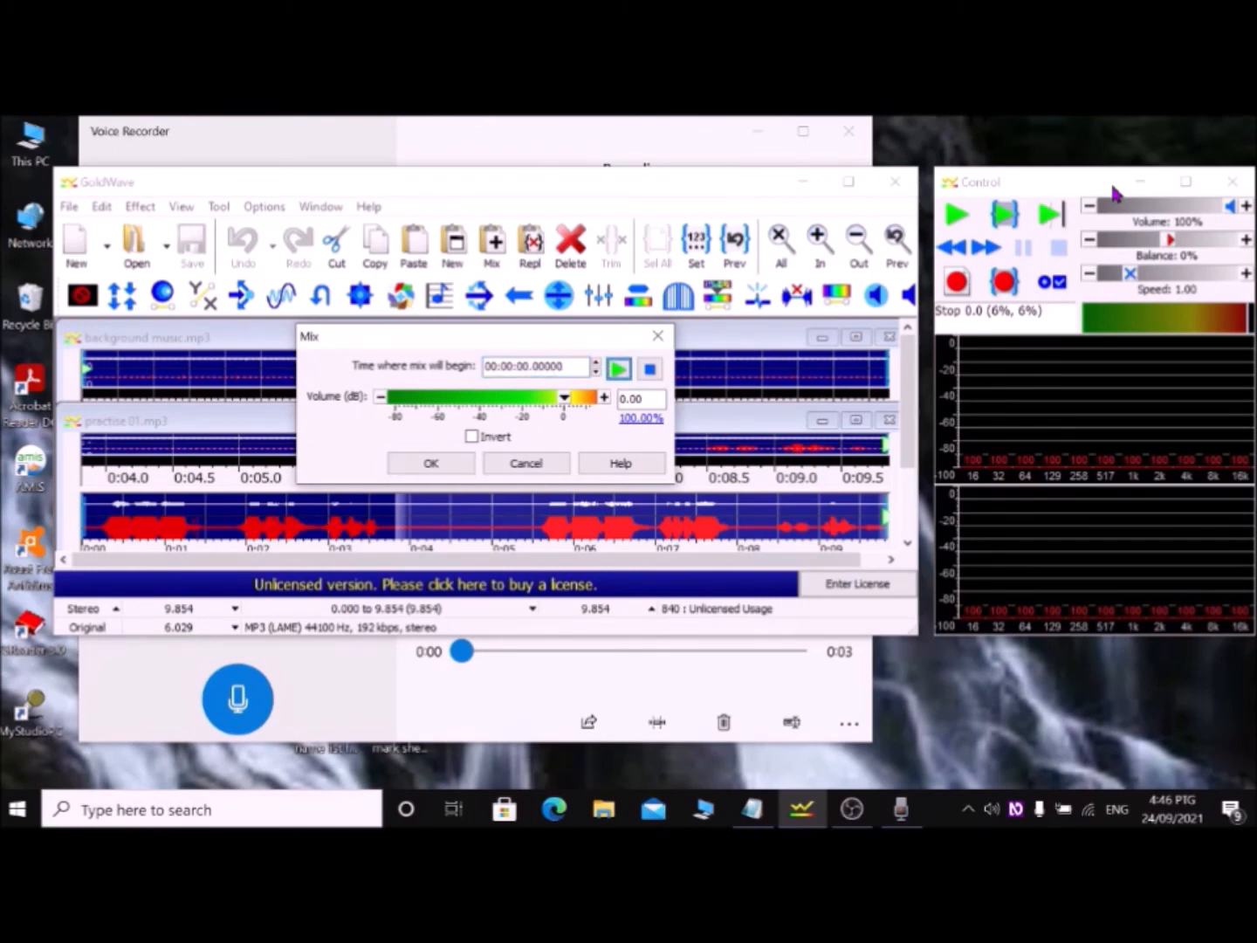
pyautogui.press('space')
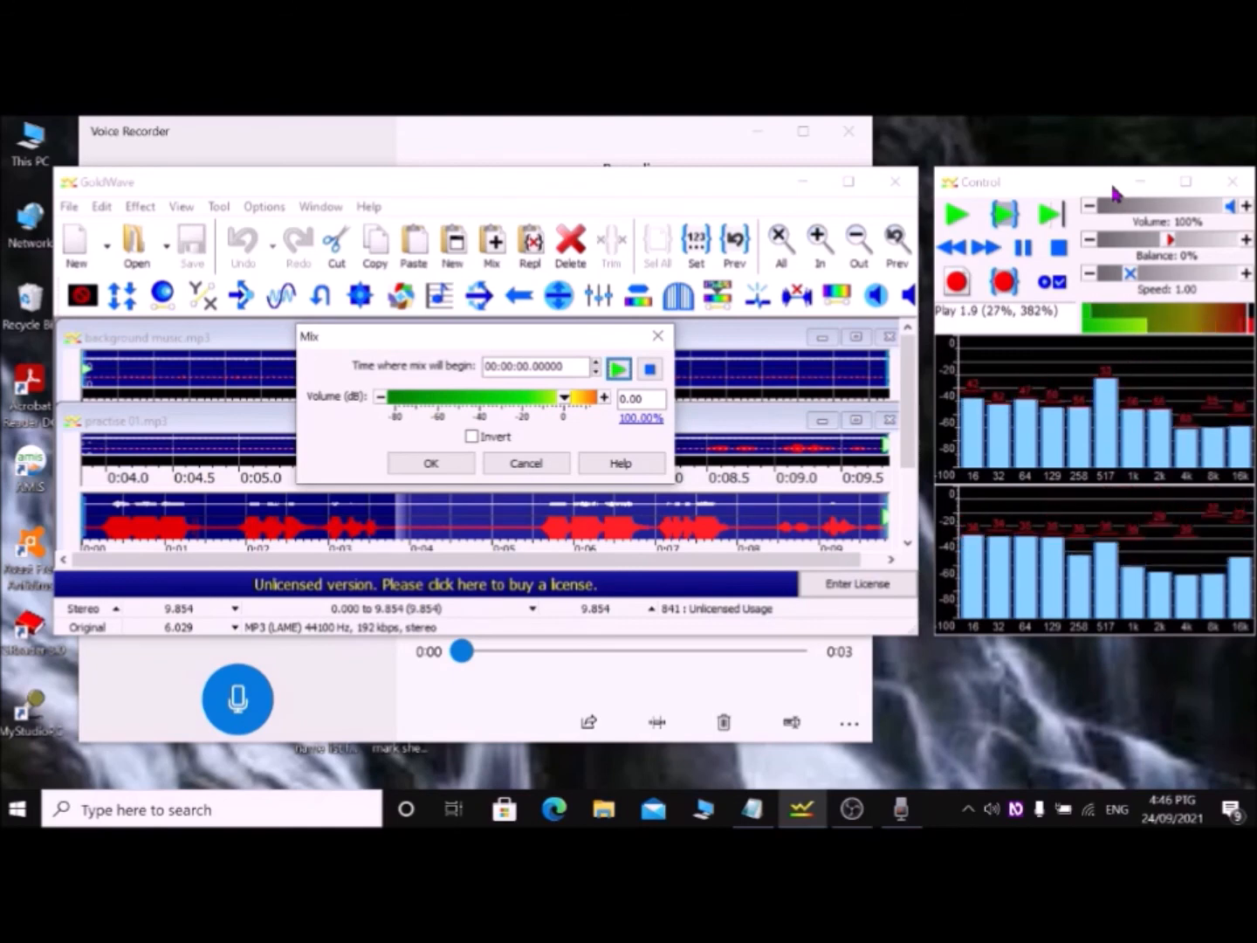
pyautogui.press('Tab')
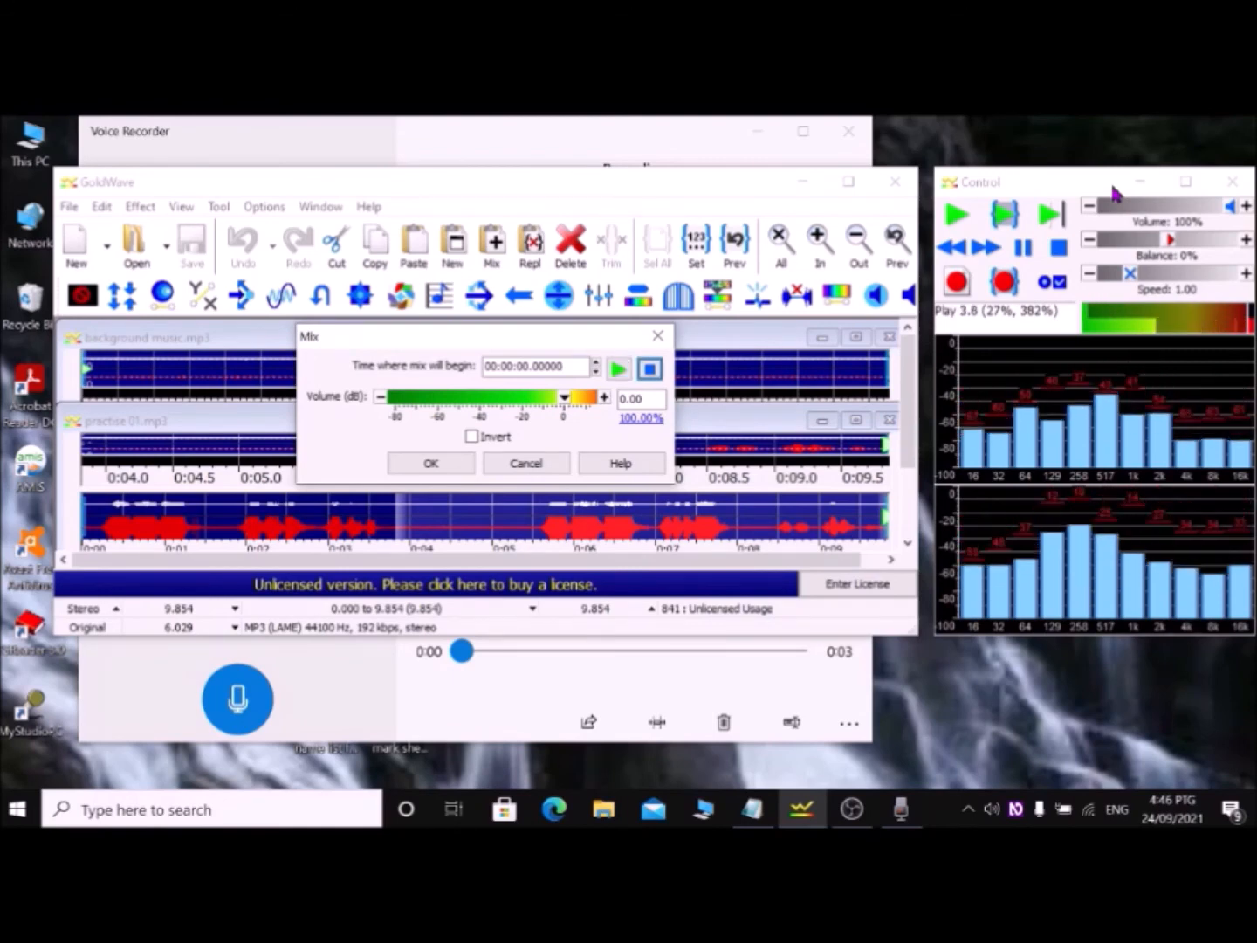
pyautogui.press('space')
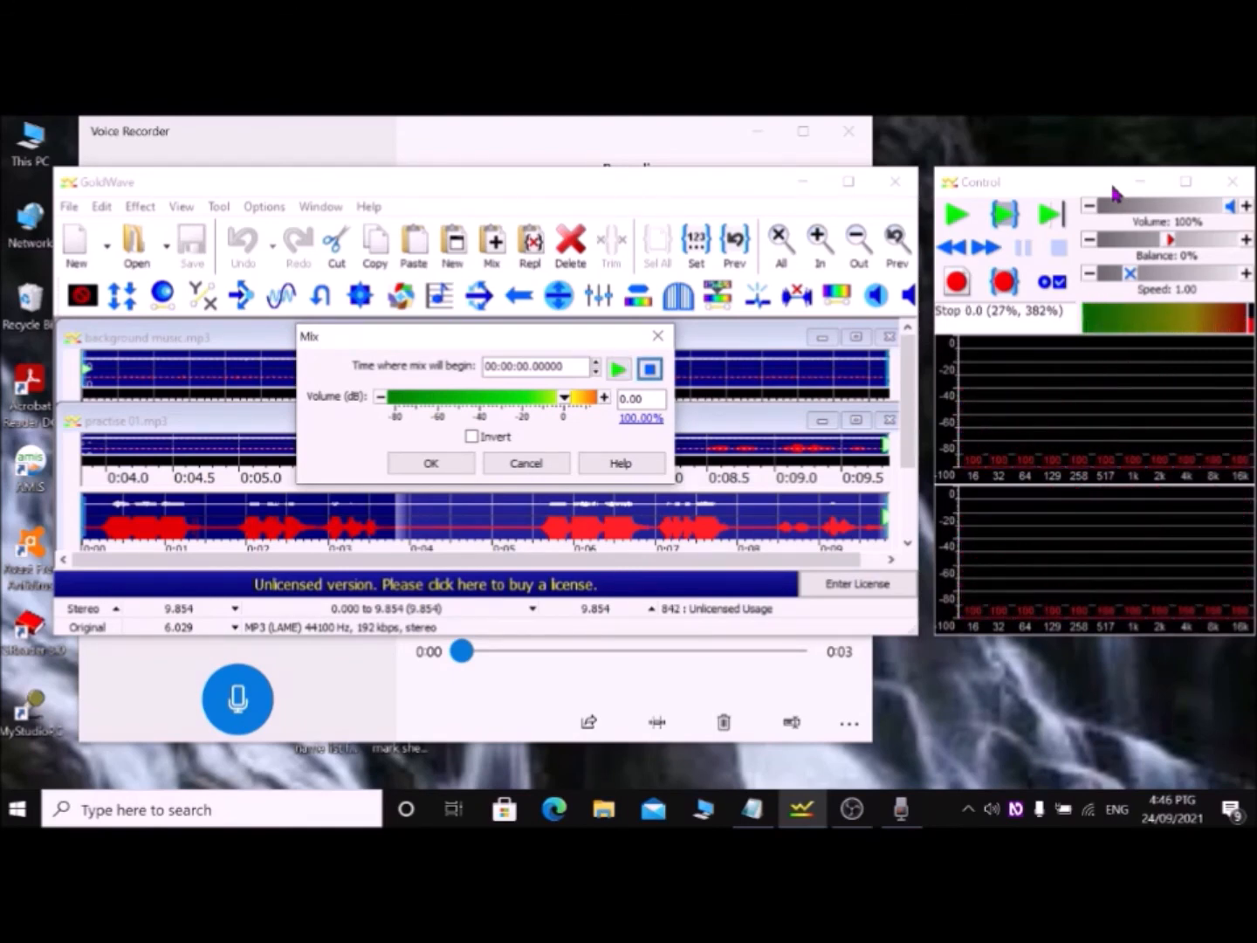
# Apply the mix to practise 01.mp3 and play the result to check the voice over the music
pyautogui.press('Tab')
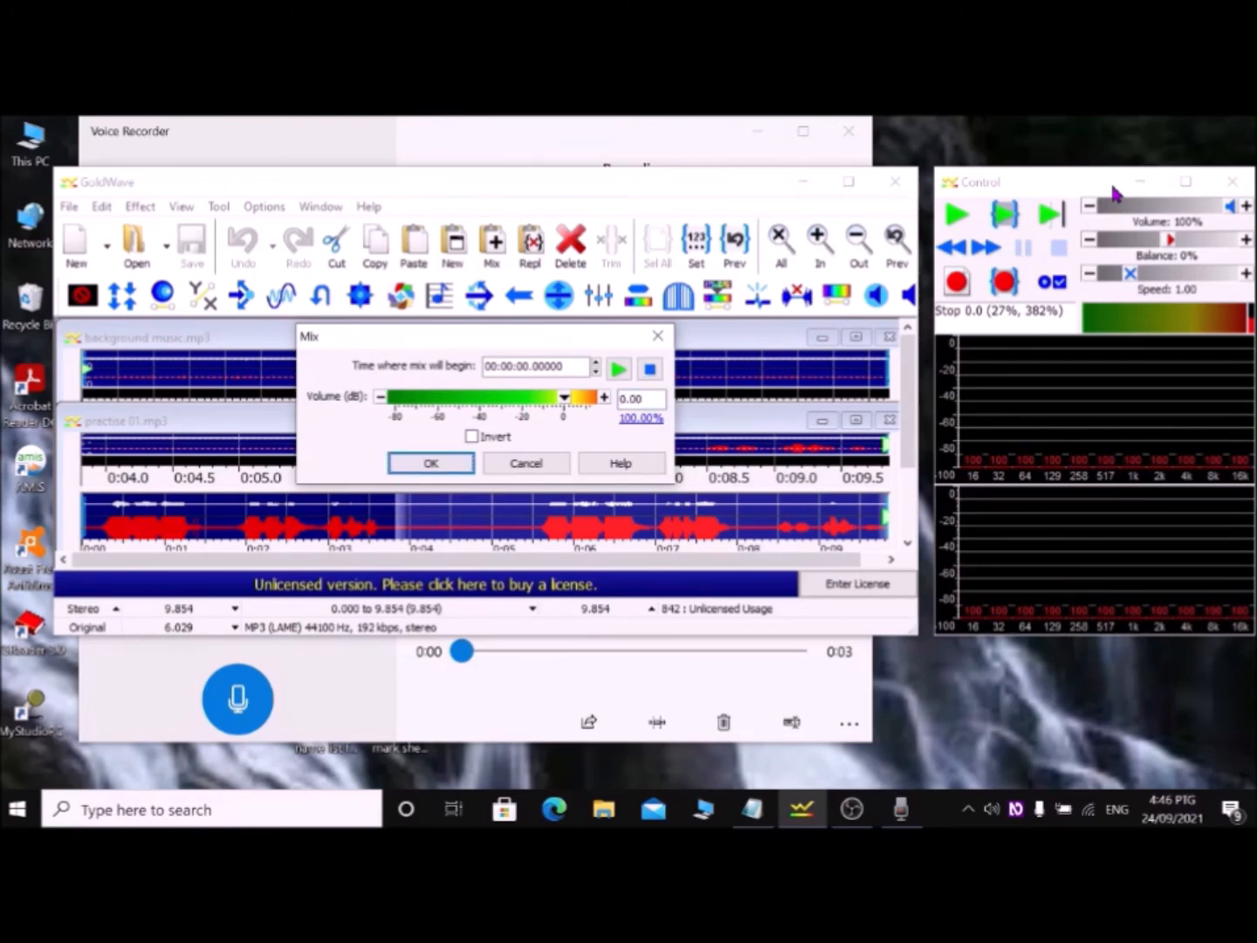
pyautogui.press('Return')
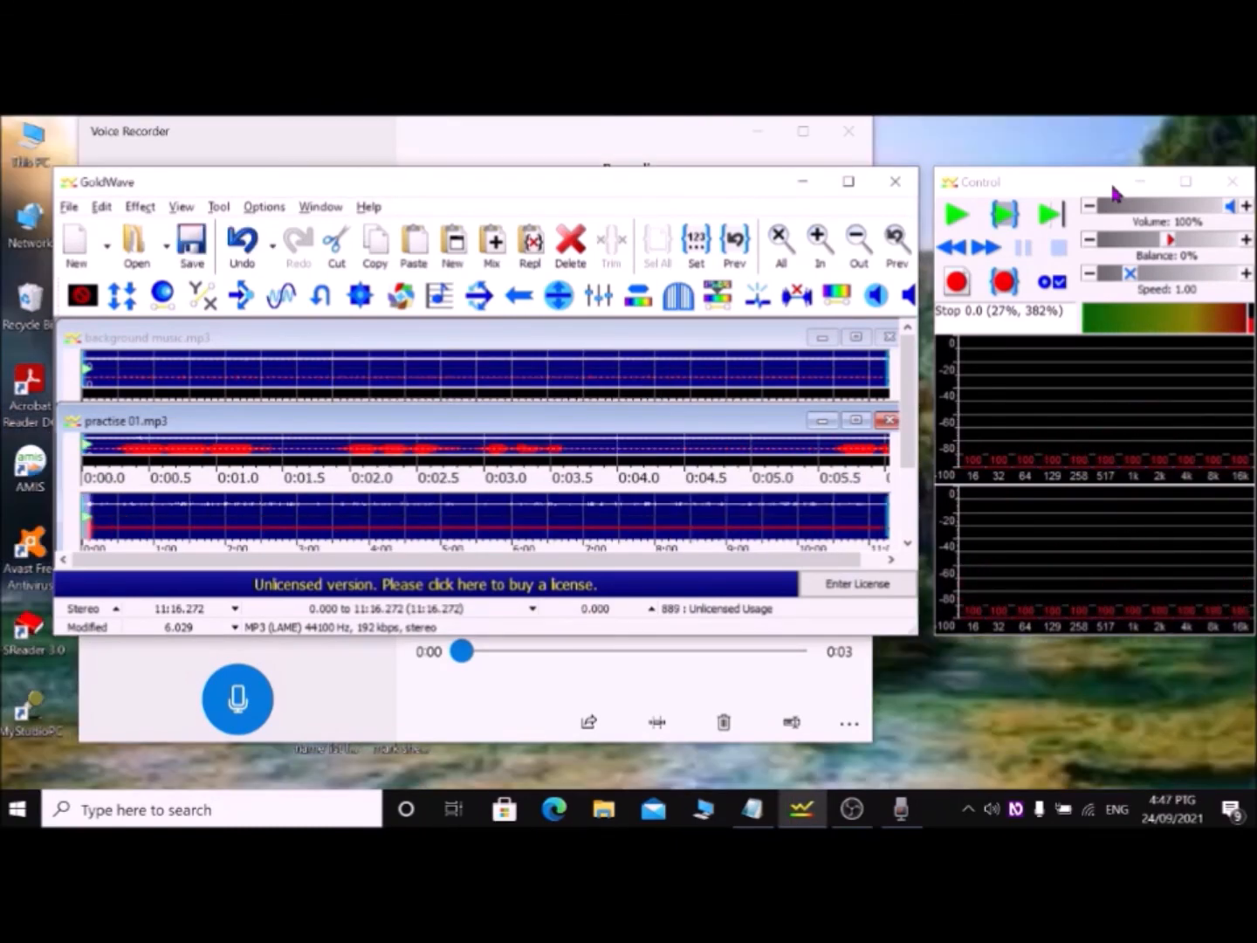
pyautogui.press('space')
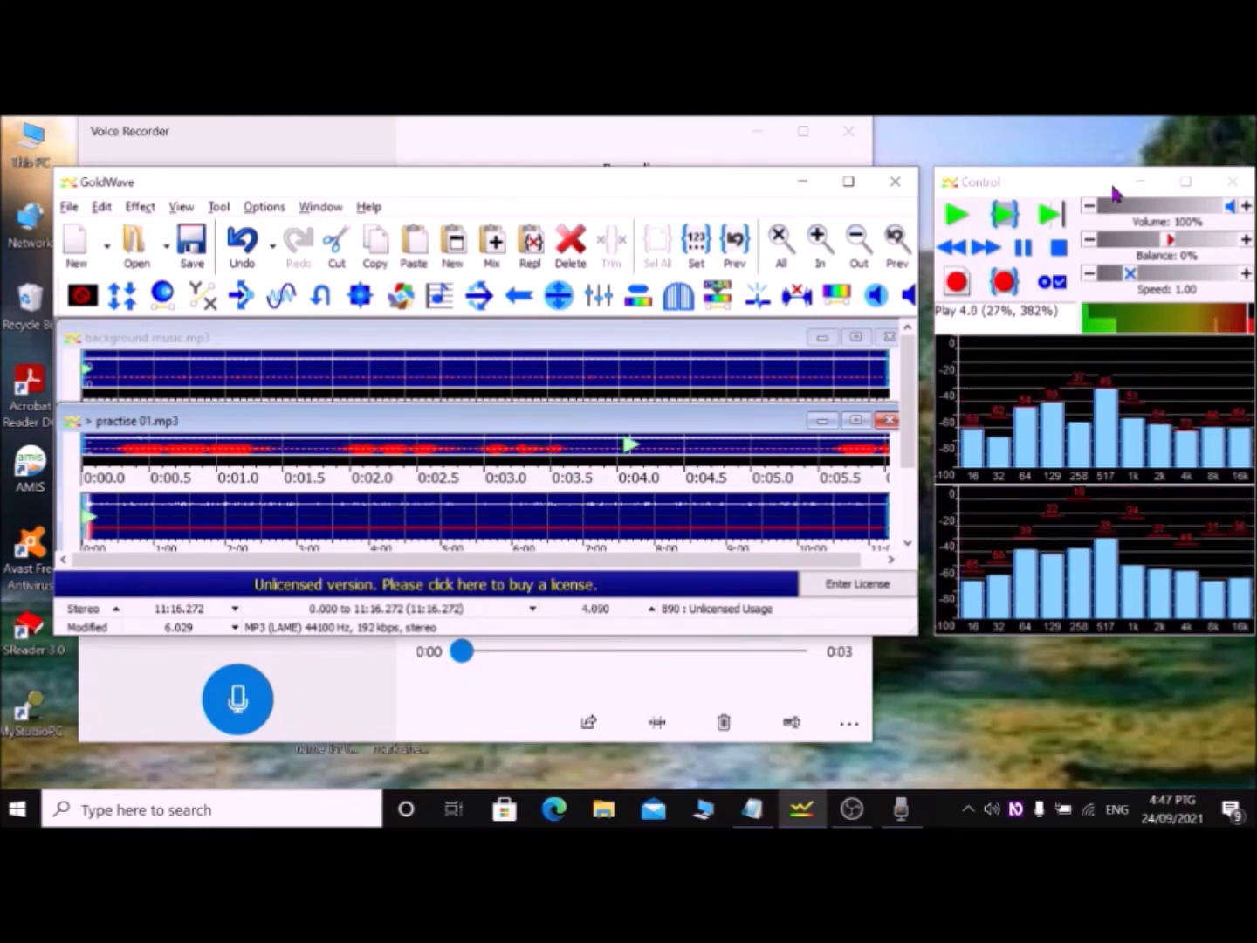
pyautogui.press('space')
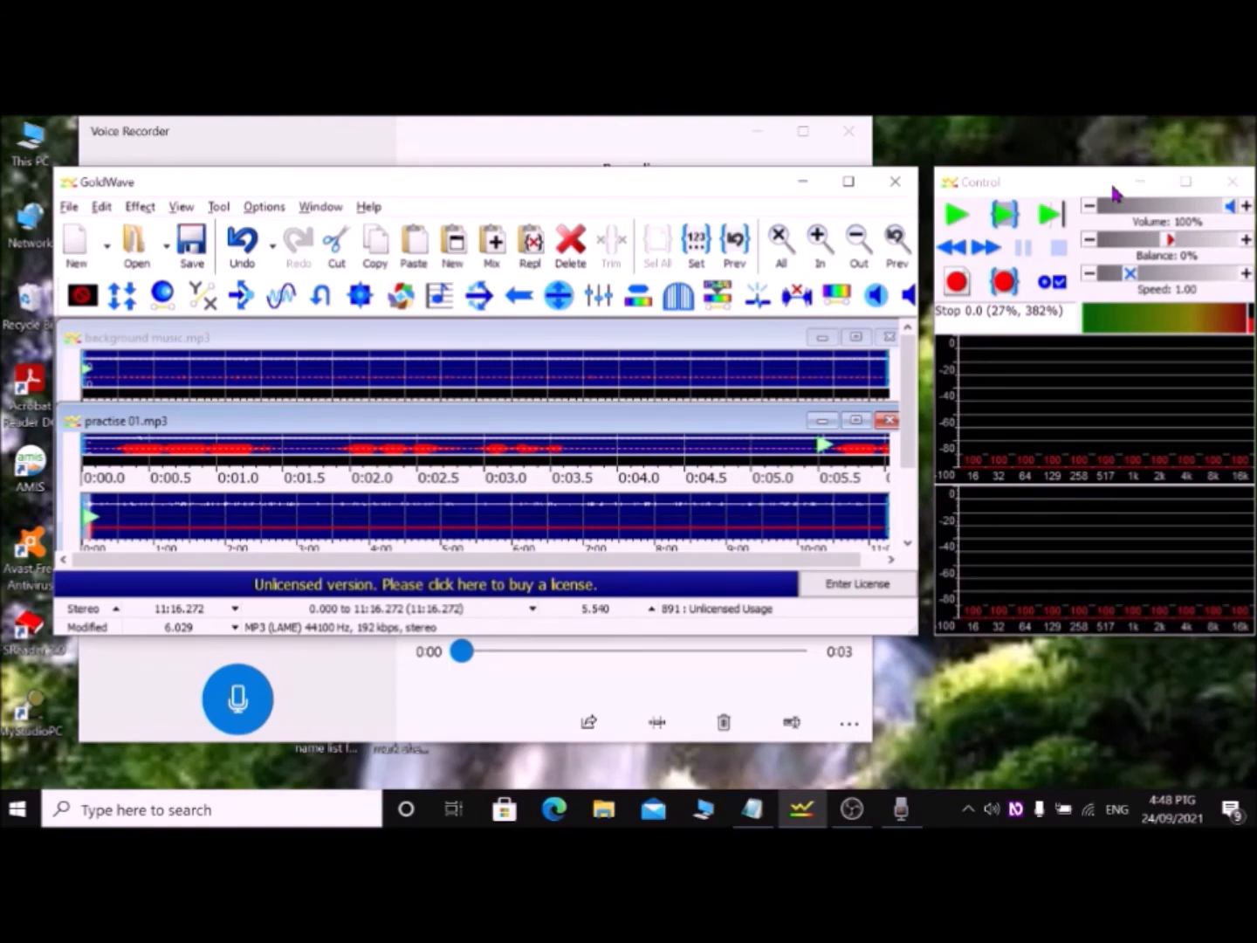
# Start saving the mixed practise 01.mp3 as a separate file and name it practice goldwave
pyautogui.press('alt')
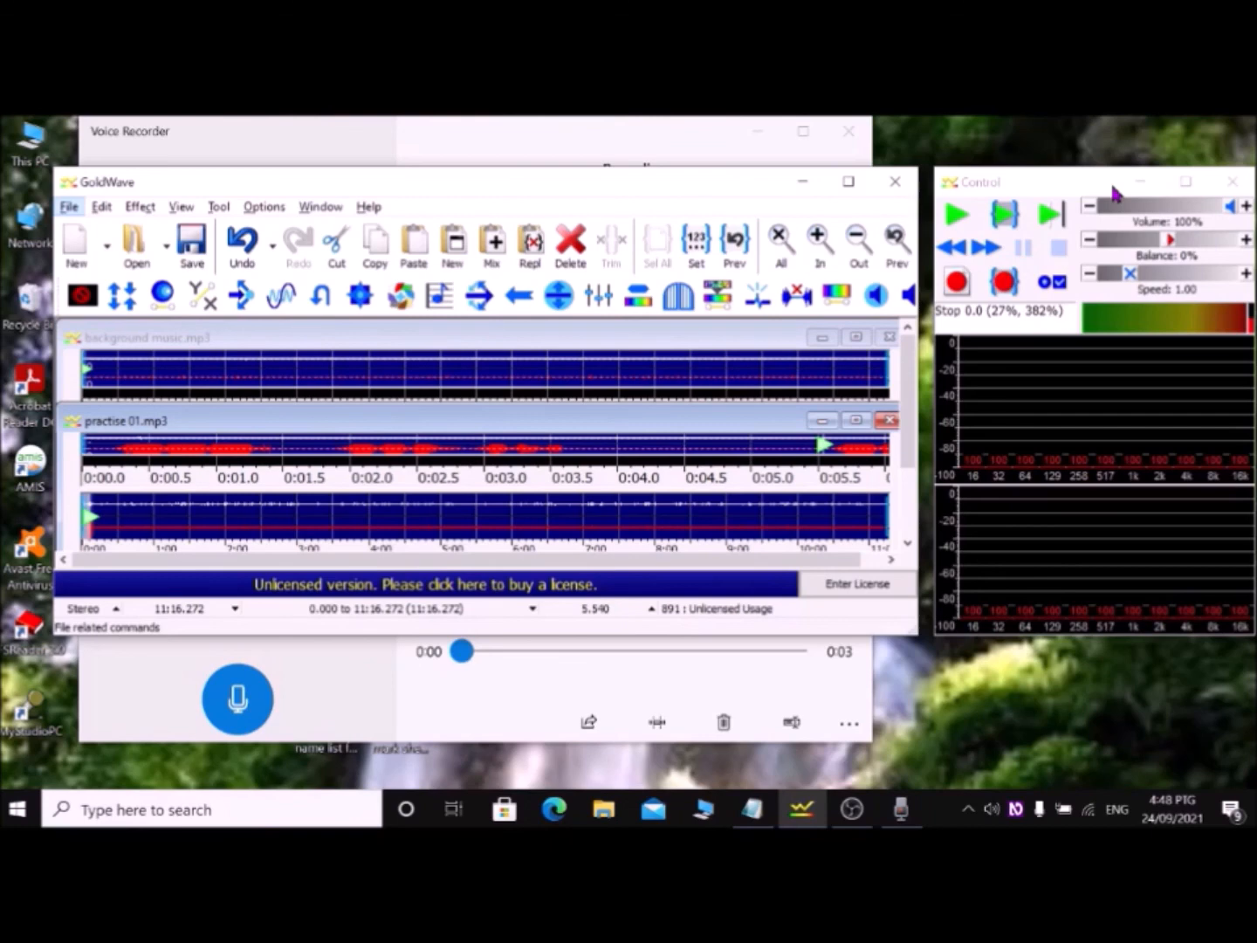
pyautogui.press('Down')
pyautogui.press('Down')
pyautogui.press('Down')
pyautogui.press('Down')
pyautogui.press('Down')
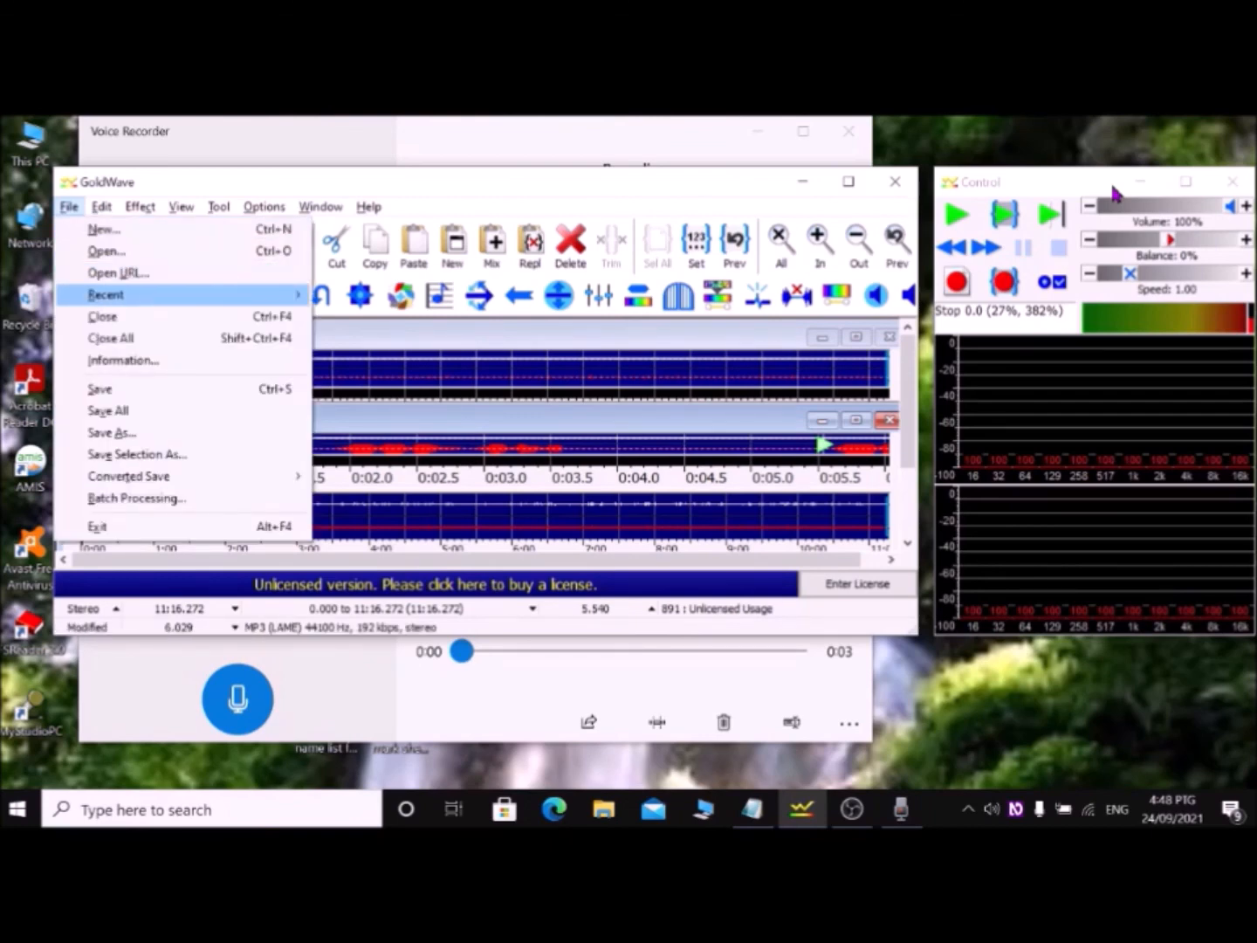
pyautogui.press('Down')
pyautogui.press('Down')
pyautogui.press('Down')
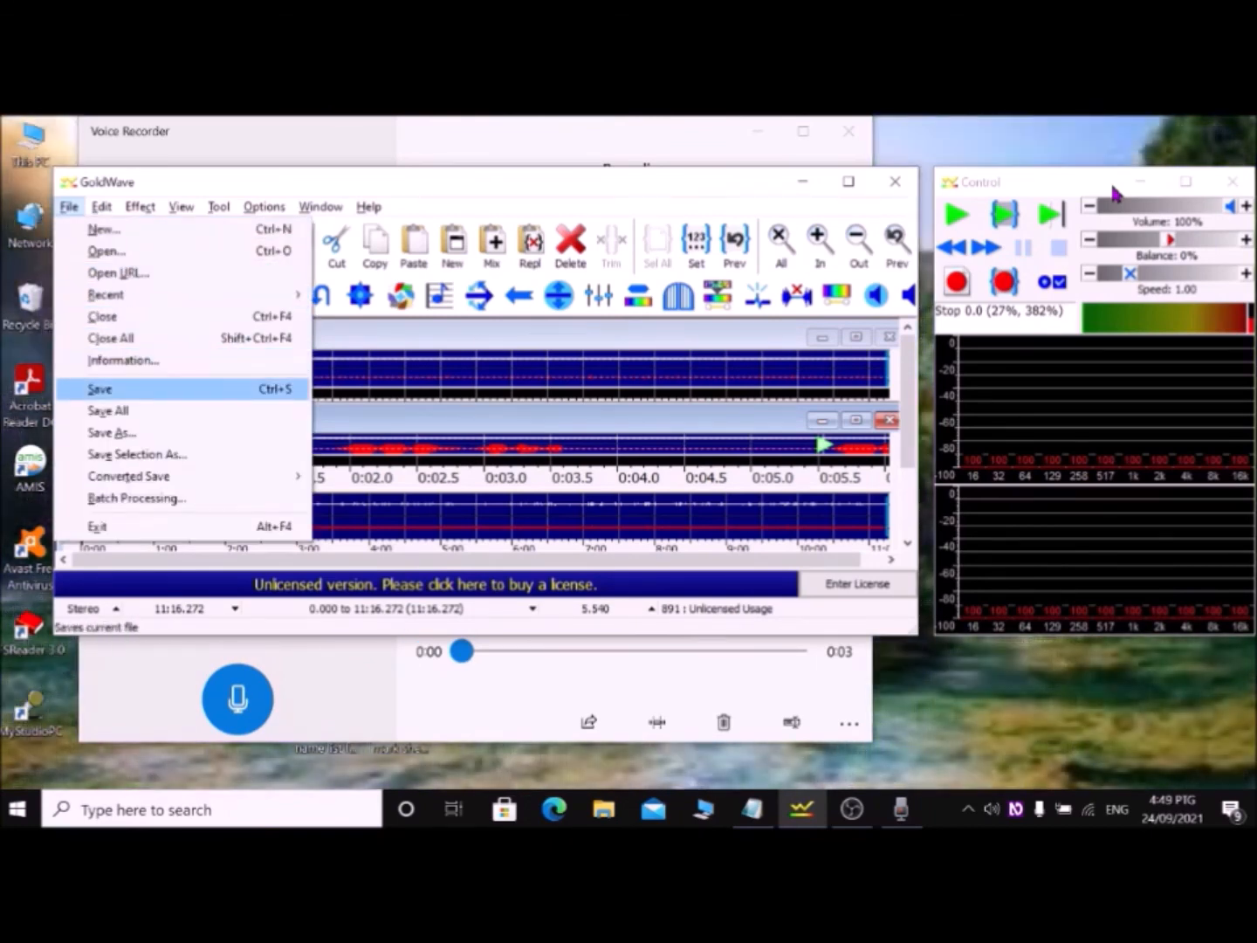
pyautogui.press('Down')
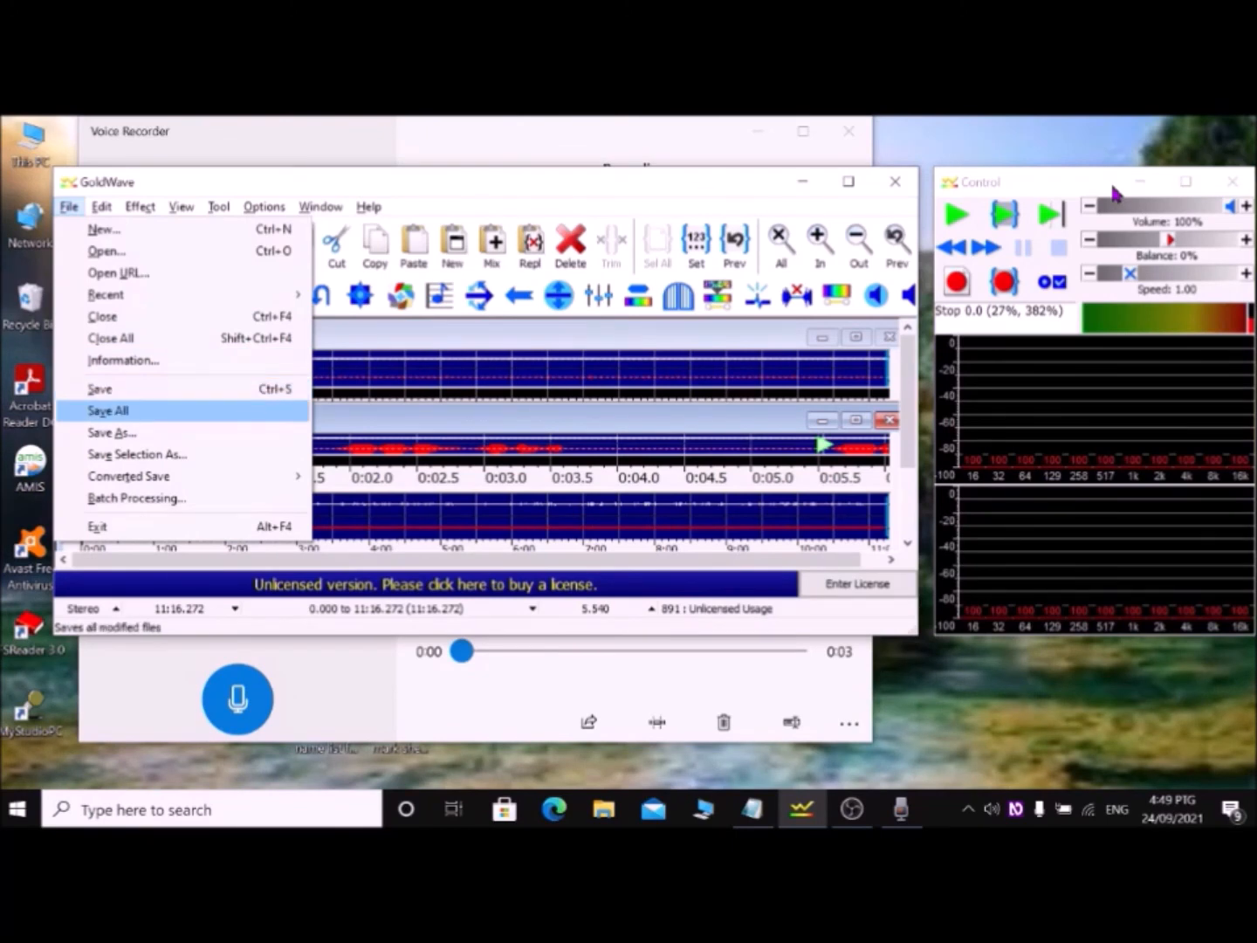
pyautogui.press('Down')
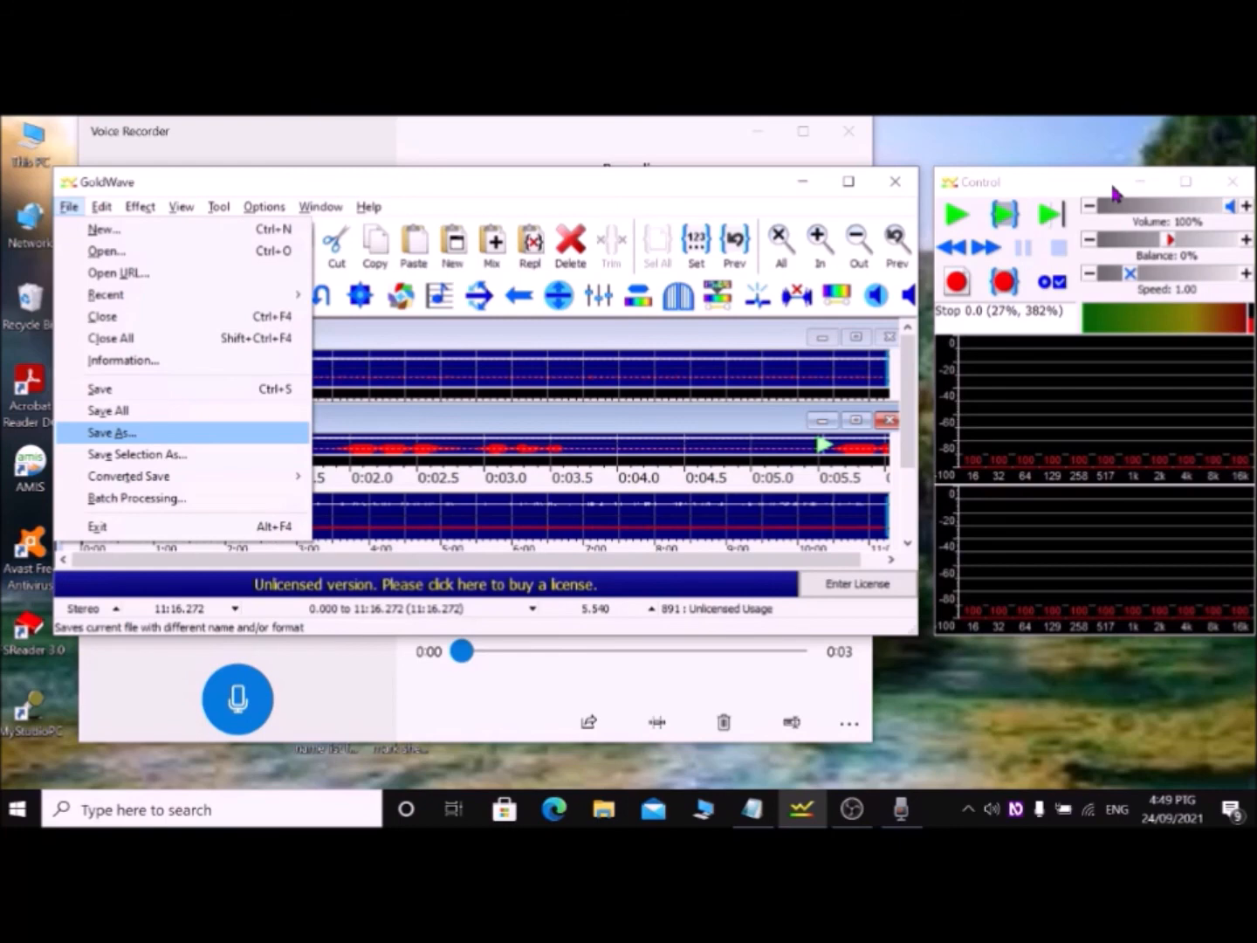
pyautogui.press('Return')
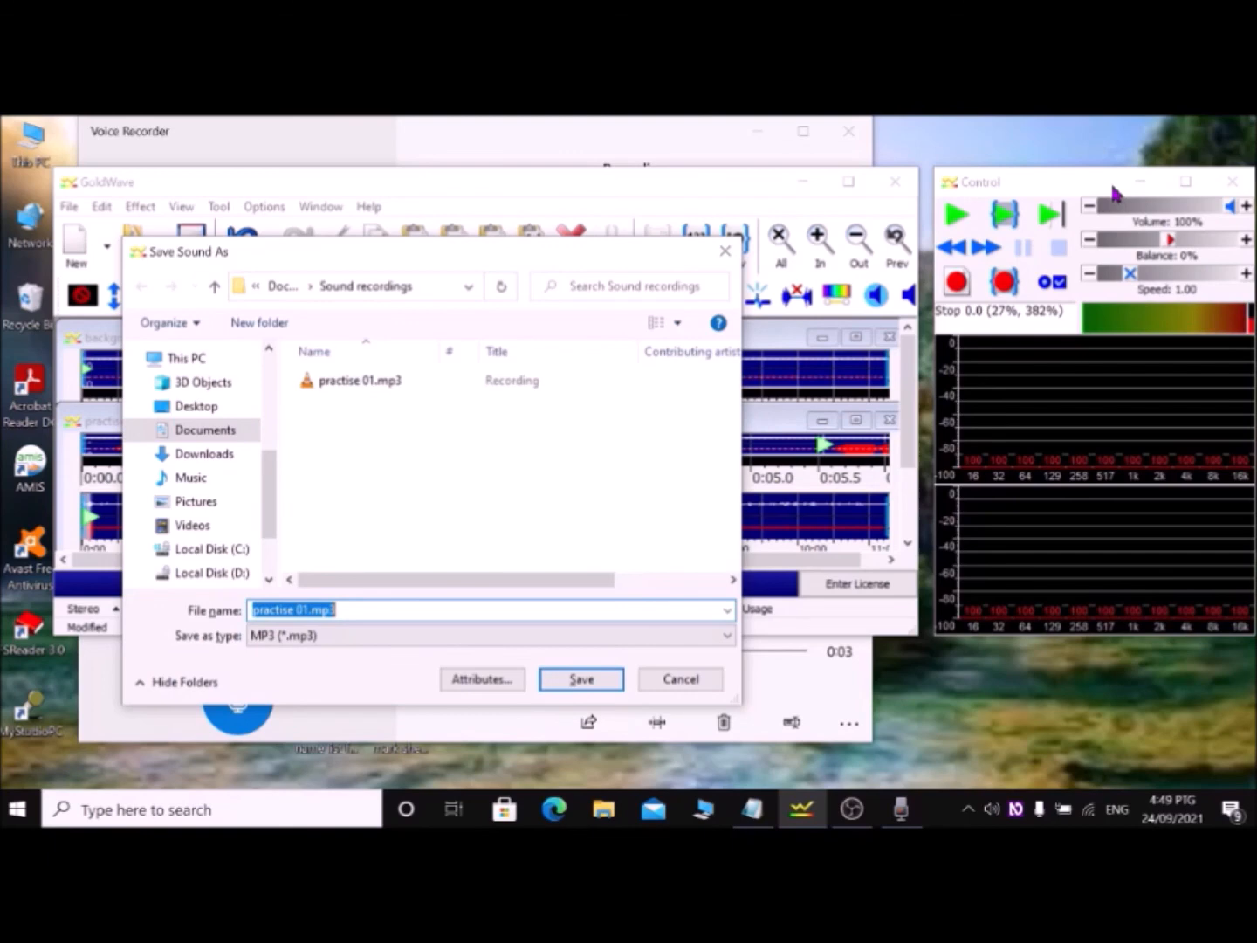
pyautogui.write('pr')
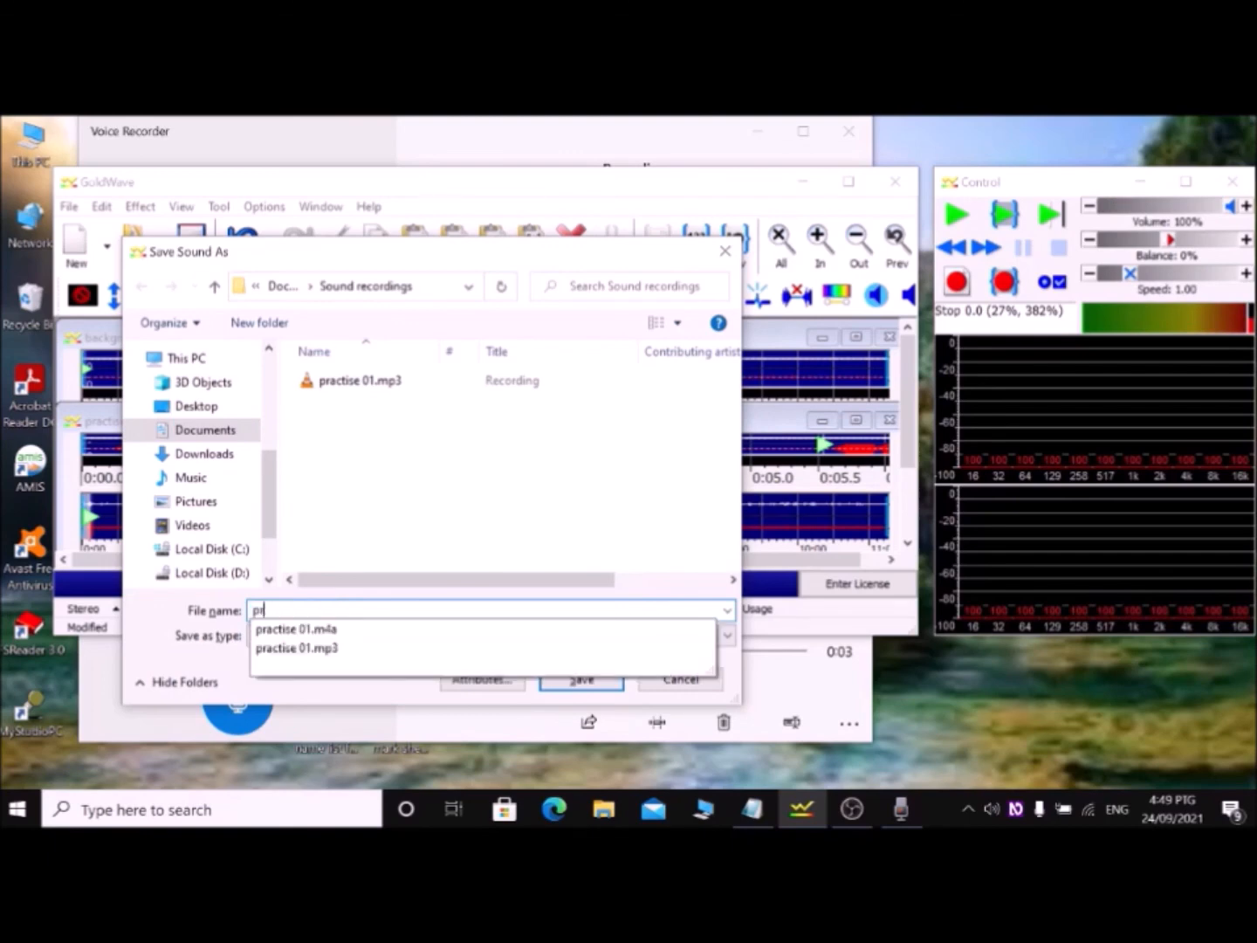
pyautogui.write('actice ')
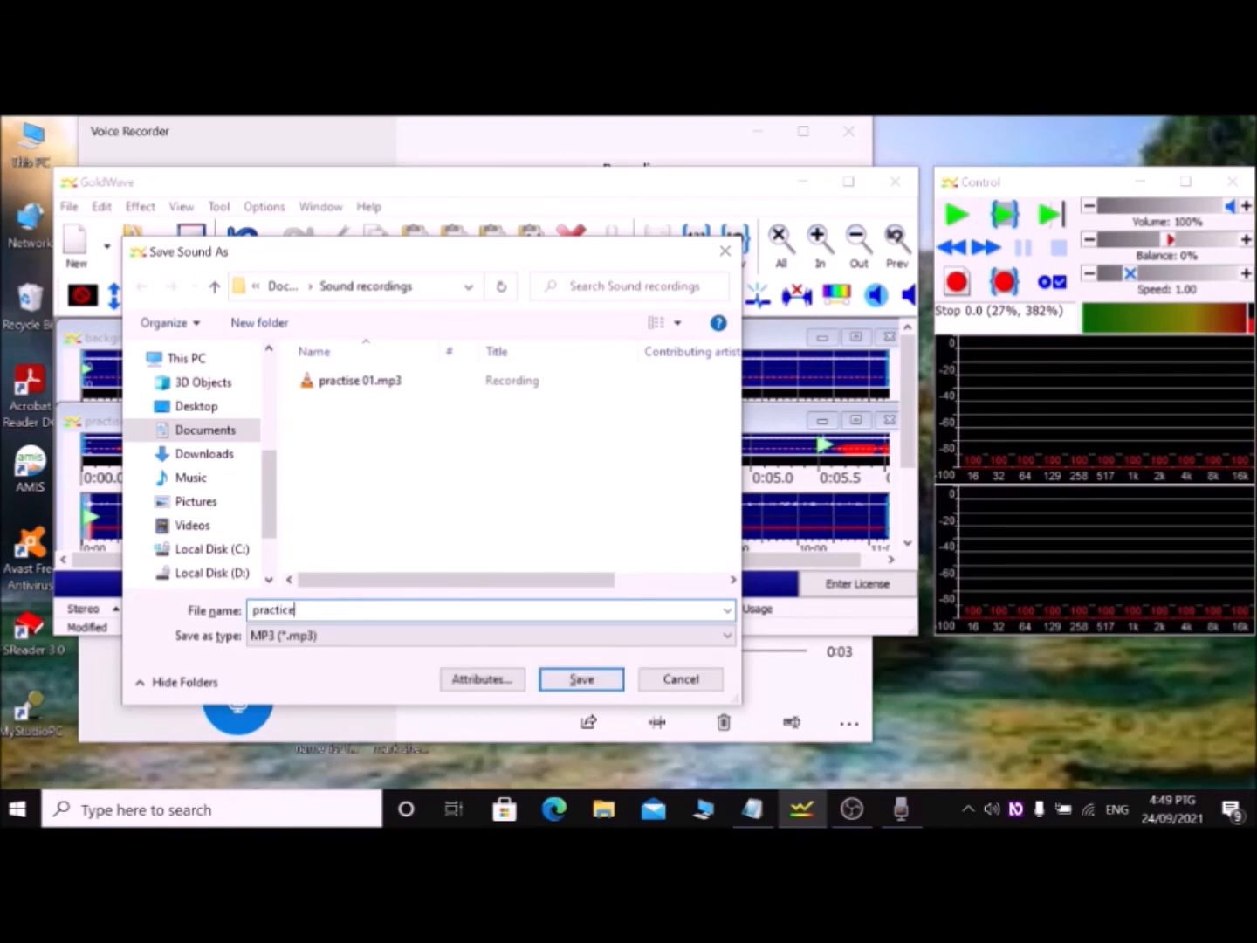
pyautogui.write('gold')
pyautogui.write('we')
pyautogui.write('ve')
# Choose MP3 (*.mp3) as the file type for the saved sound
pyautogui.press('Tab')
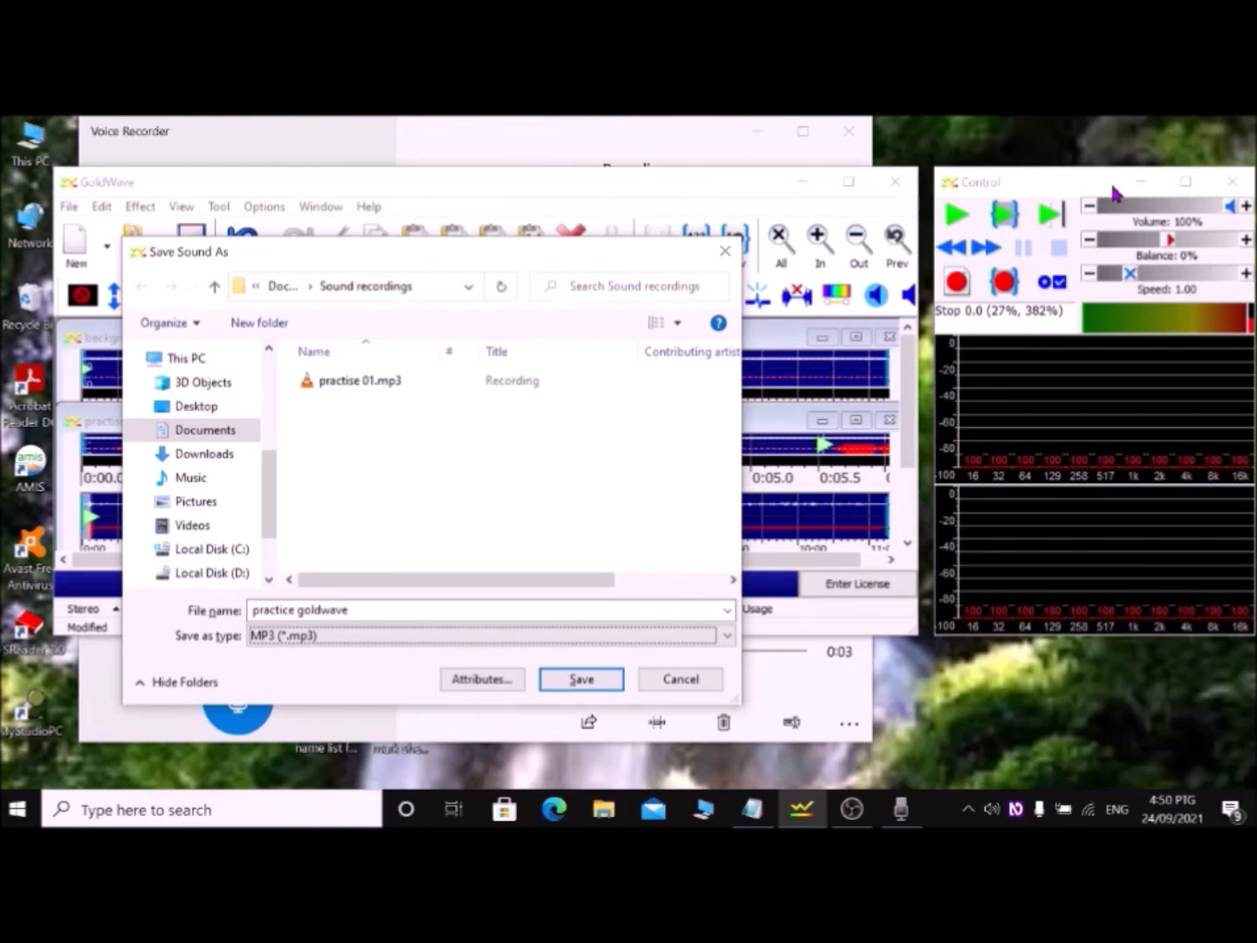
pyautogui.hotkey('alt', 'Down')
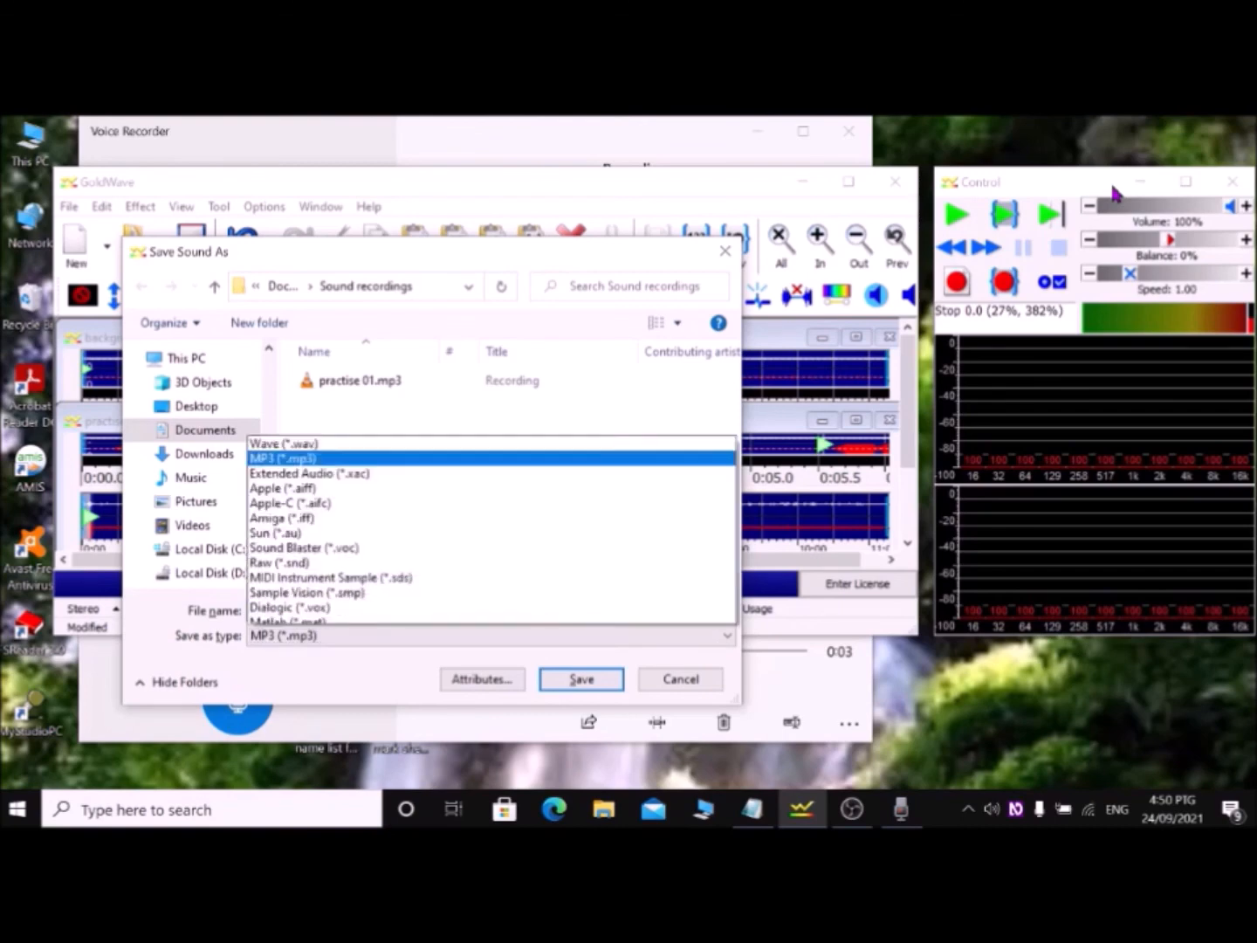
pyautogui.press('Up')
pyautogui.press('Down')
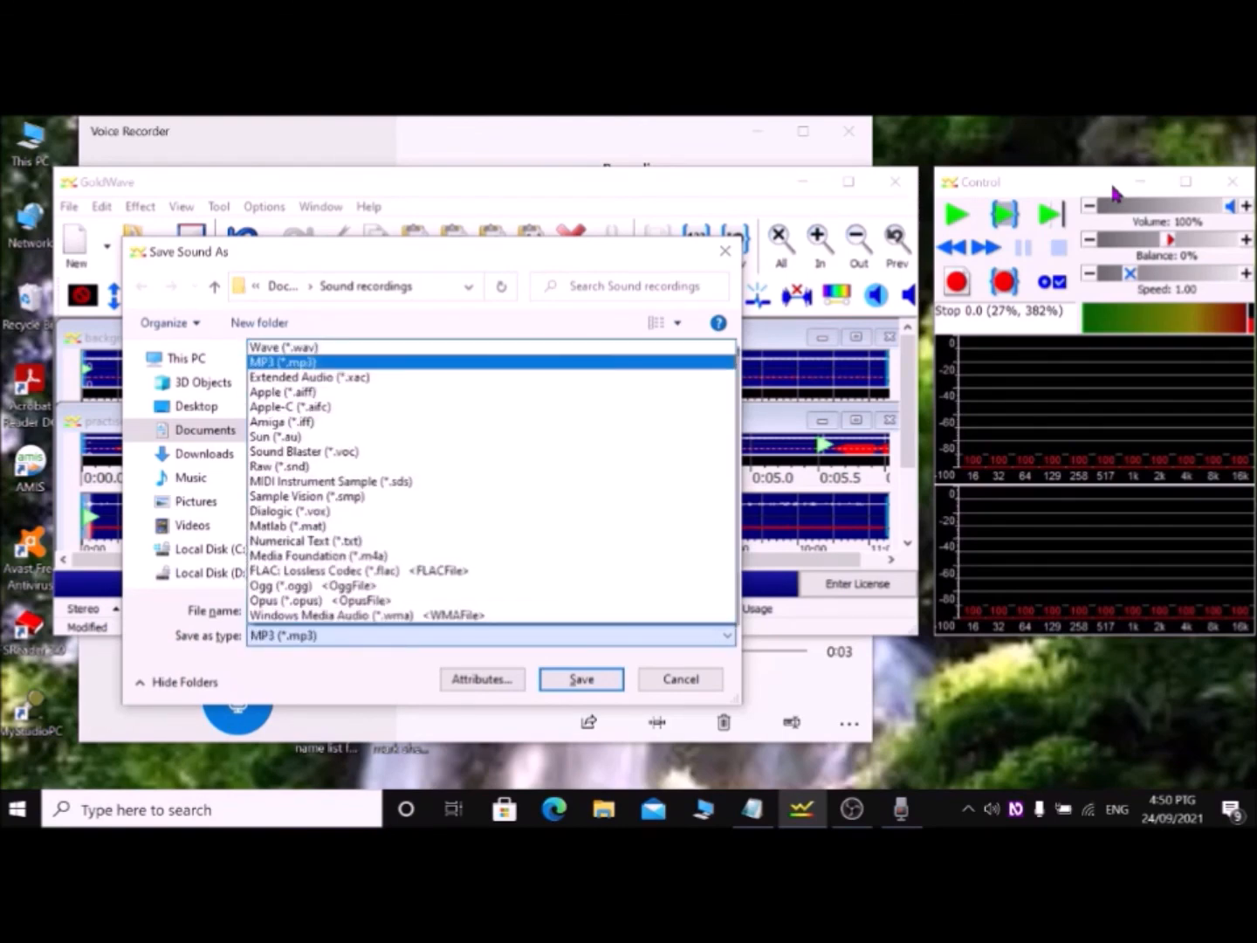
pyautogui.press('Down')
pyautogui.press('Up')
pyautogui.press('Up')
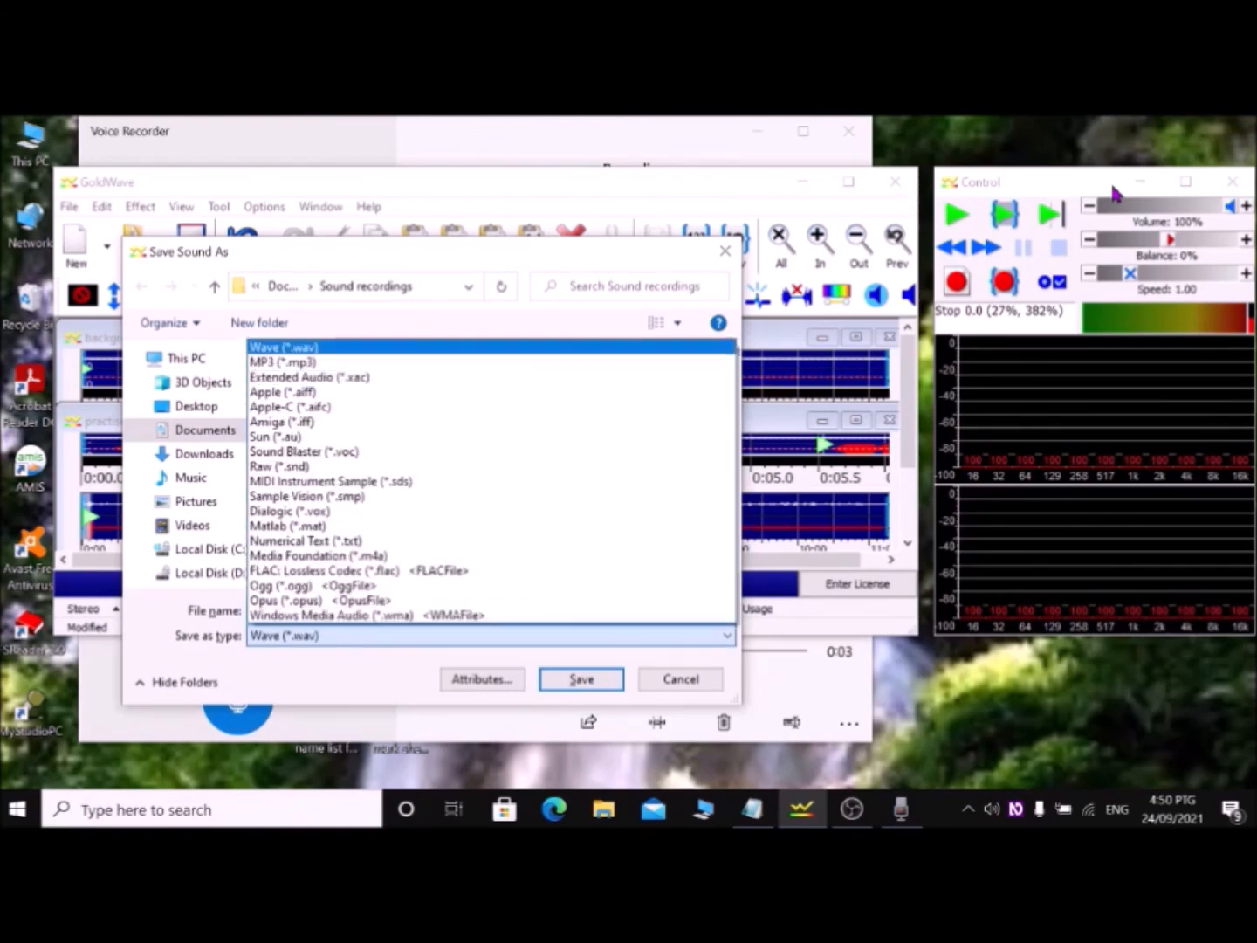
pyautogui.press('Down')
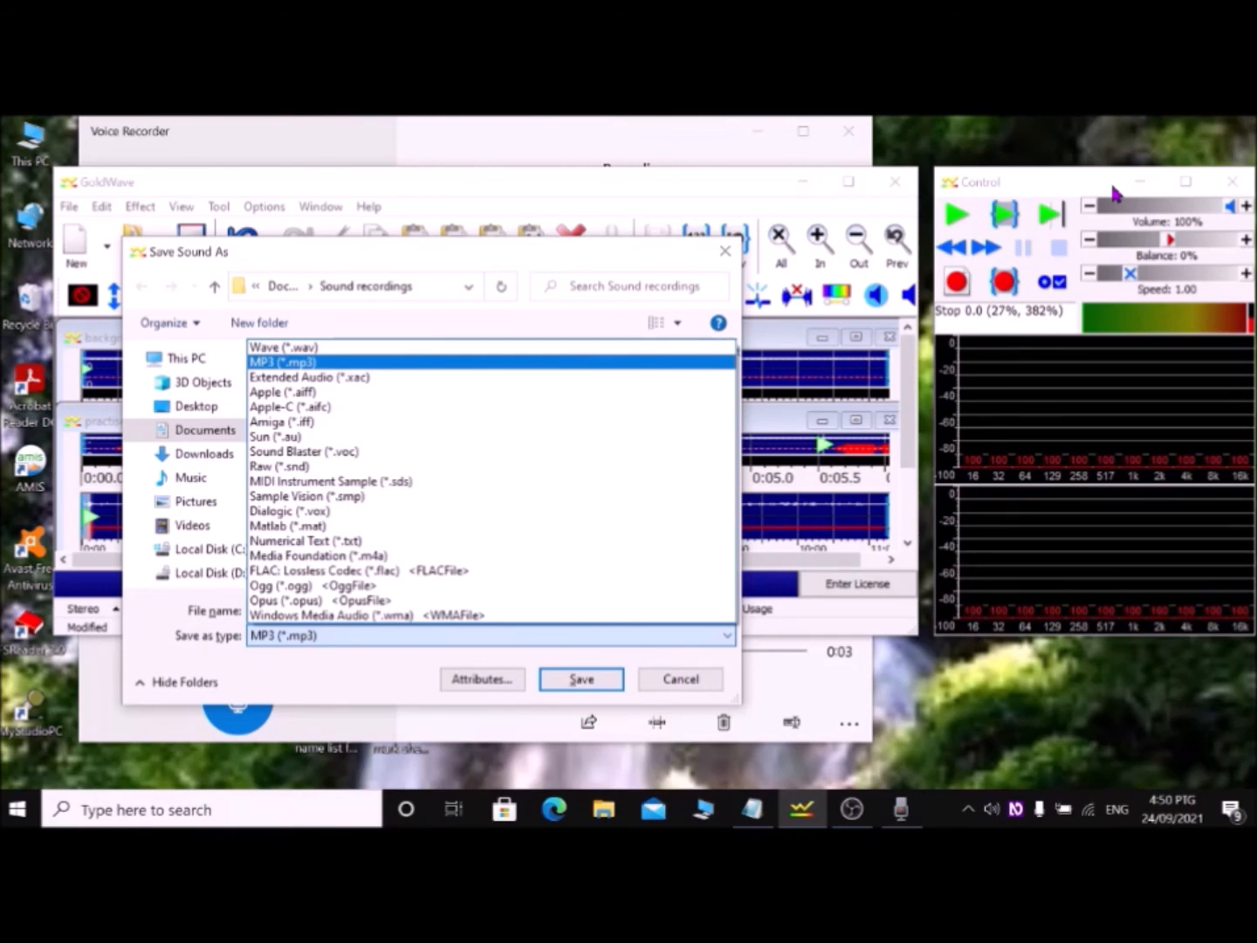
pyautogui.press('Return')
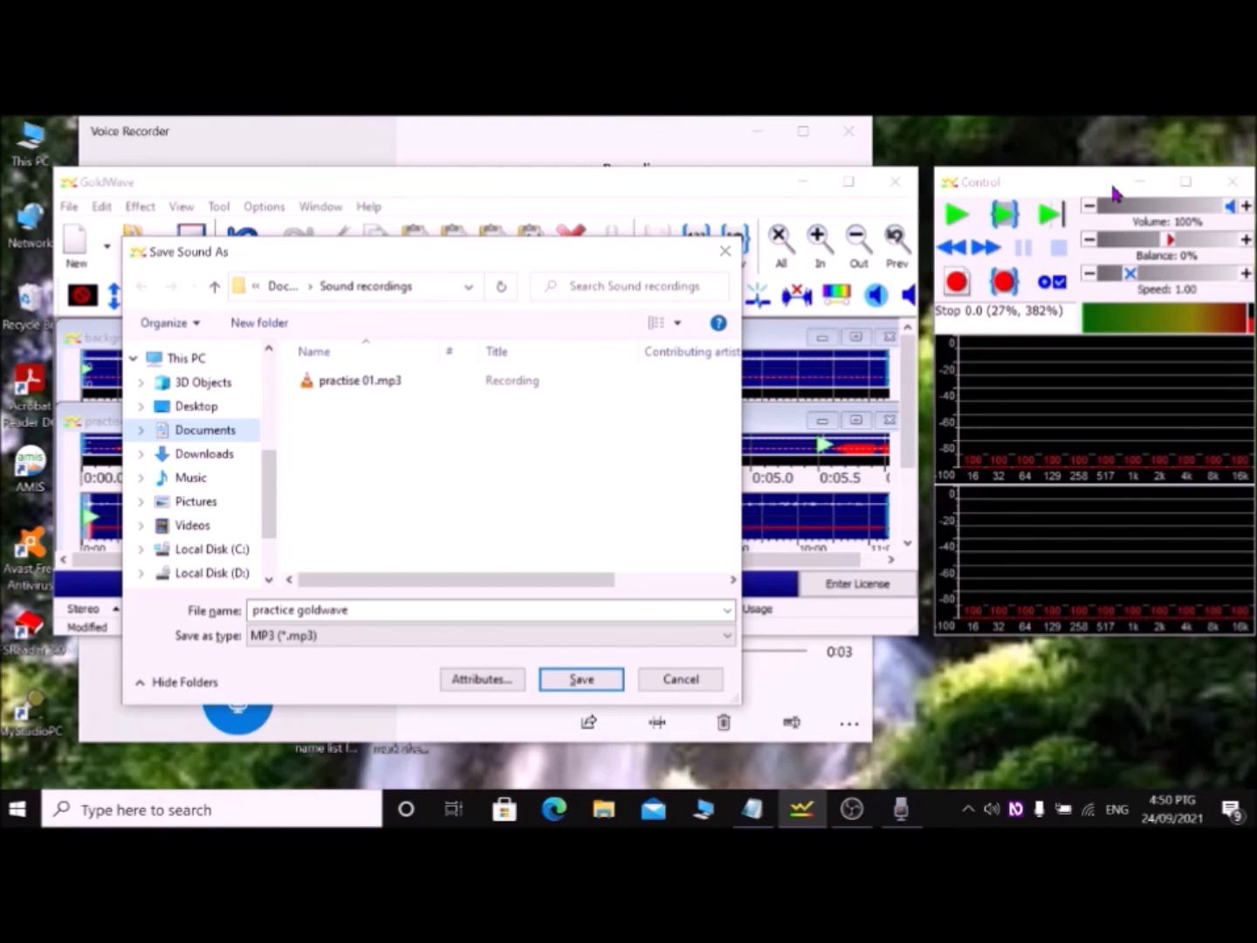
# Select the Desktop as the destination folder and save practice goldwave there
pyautogui.press('Up')
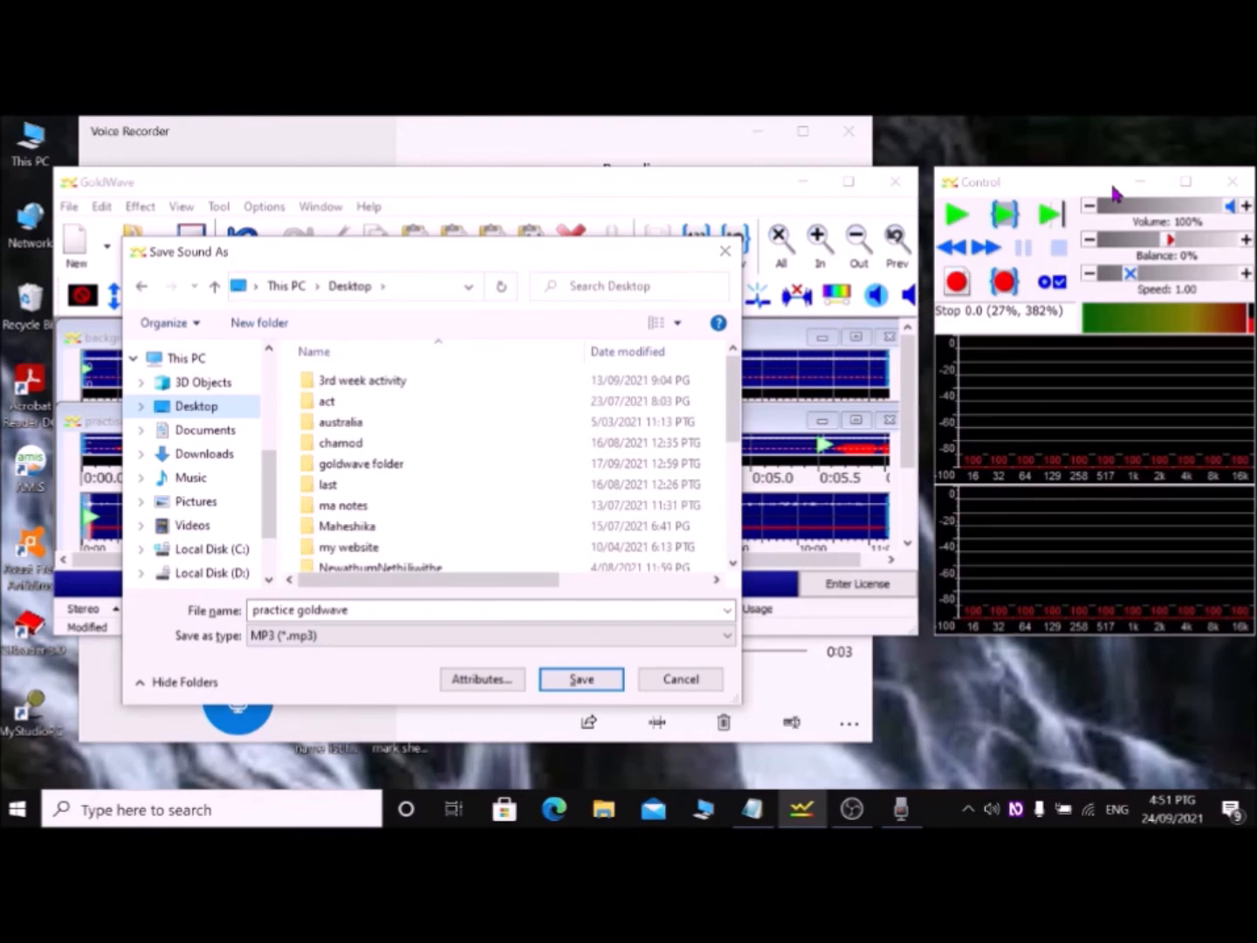
pyautogui.press('Tab')
pyautogui.press('Tab')
pyautogui.press('Tab')
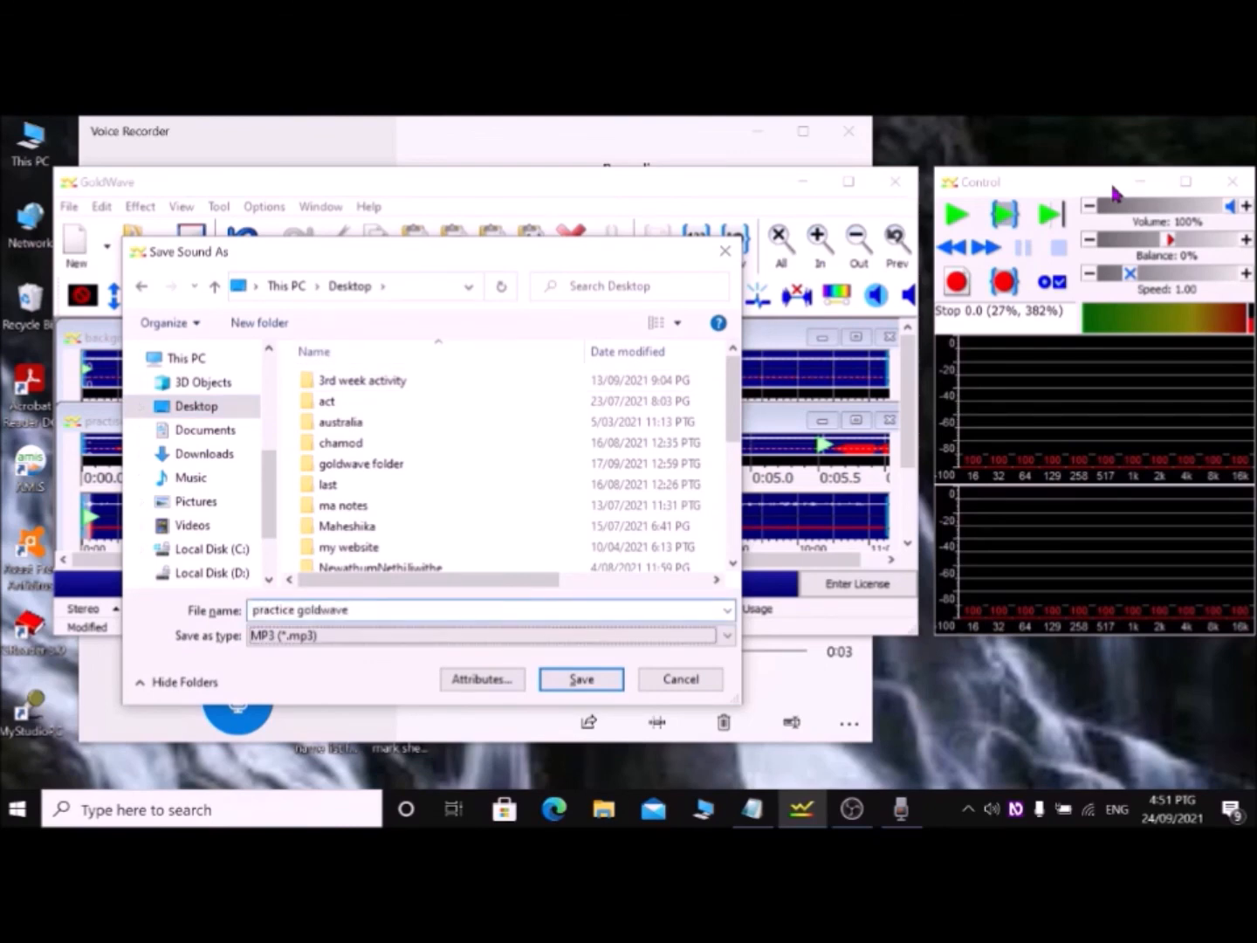
pyautogui.press('Tab')
pyautogui.press('Tab')
pyautogui.press('Tab')
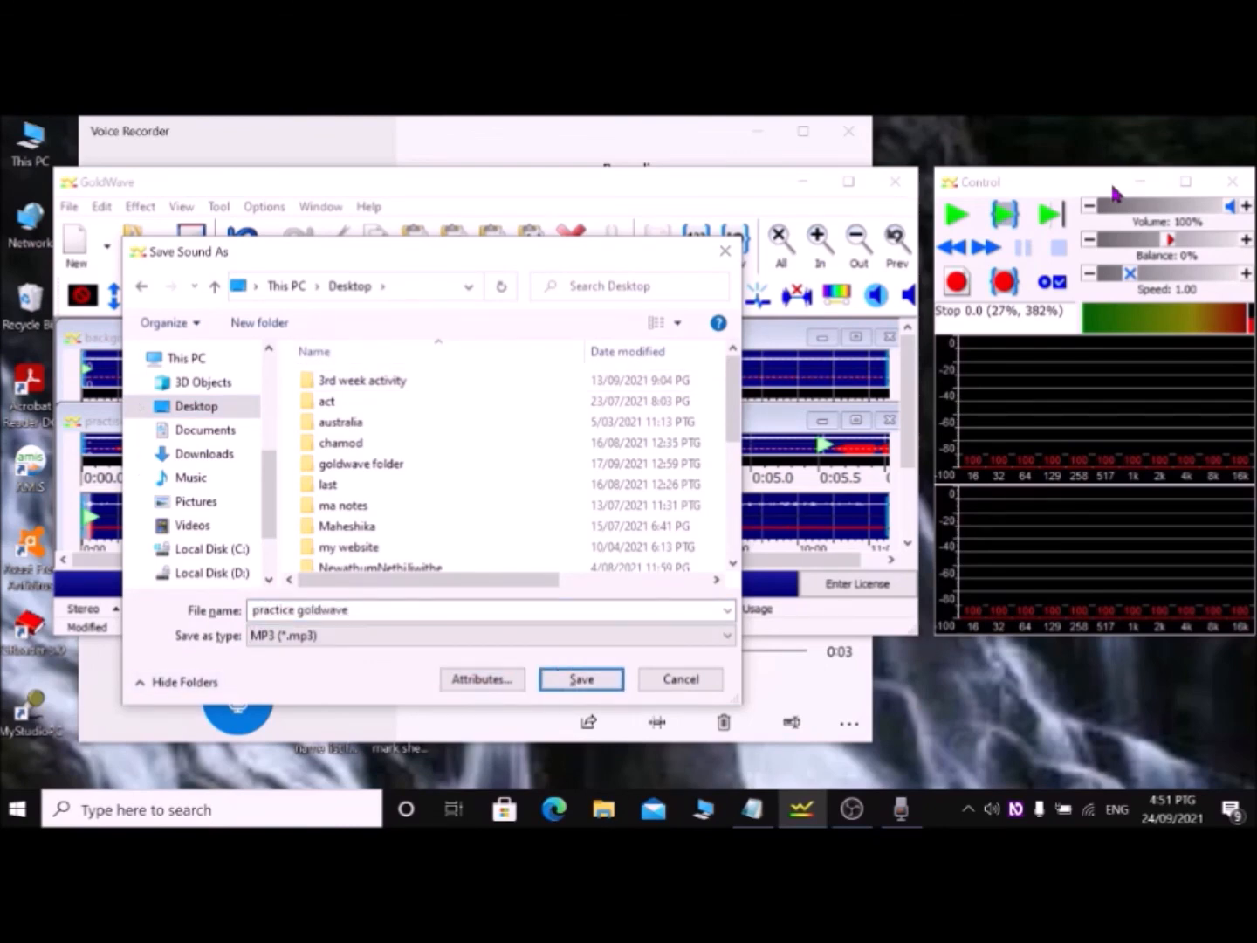
pyautogui.press('Return')
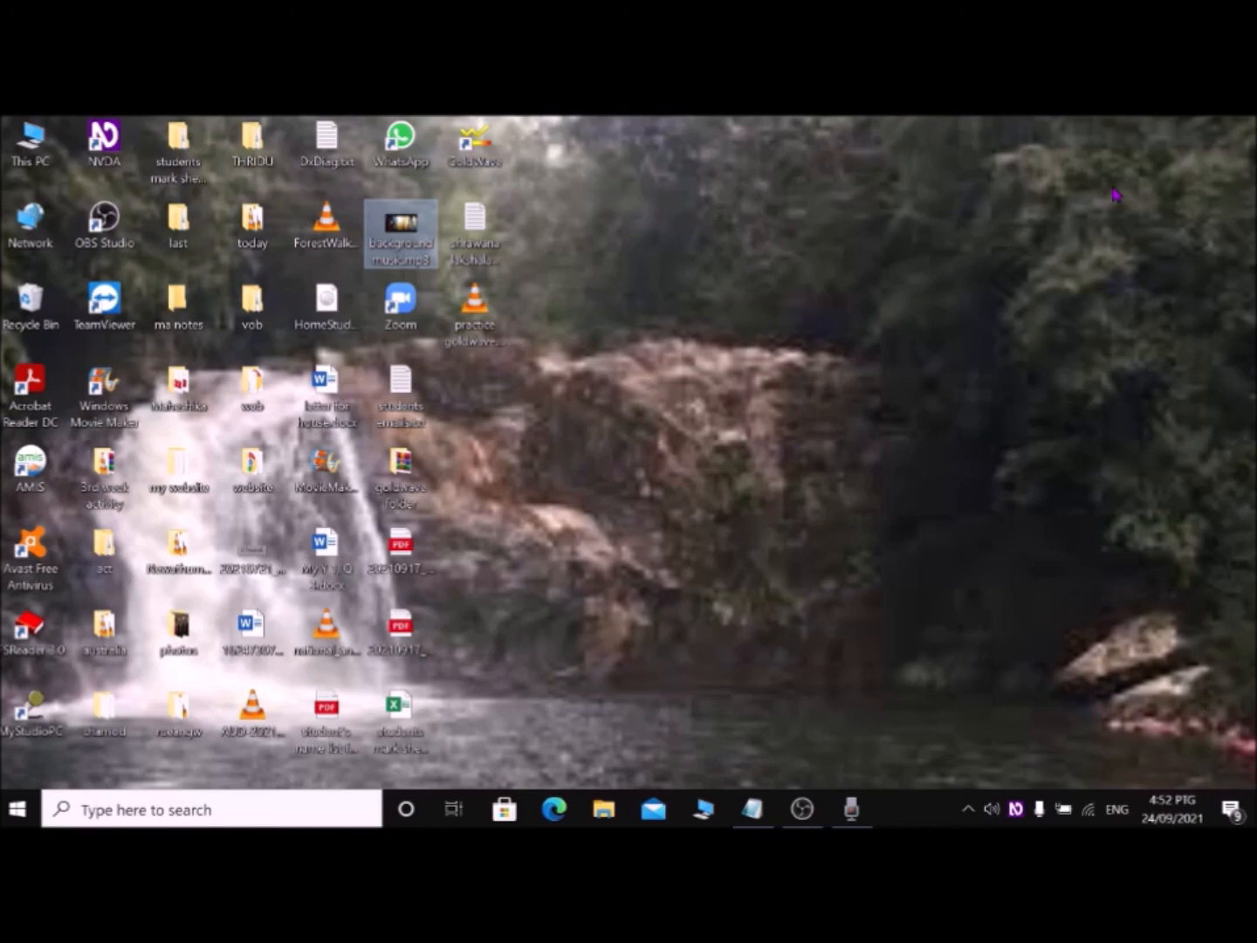
# Play the practice goldwave file from the desktop in VLC media player to check the saved mix, and close the player
pyautogui.press('Right')
pyautogui.press('Down')
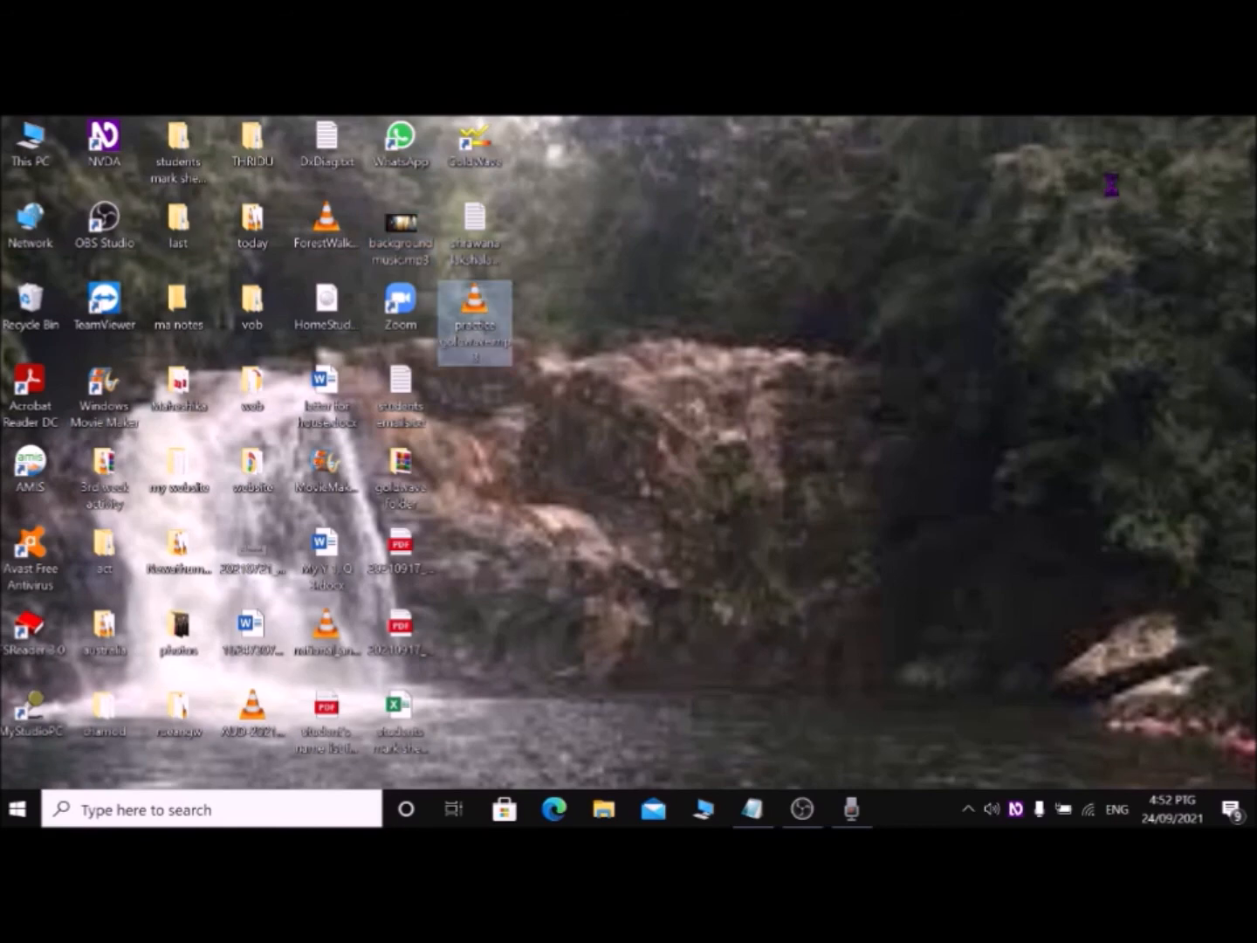
pyautogui.hotkey('shift', 'F10')
pyautogui.press('h')
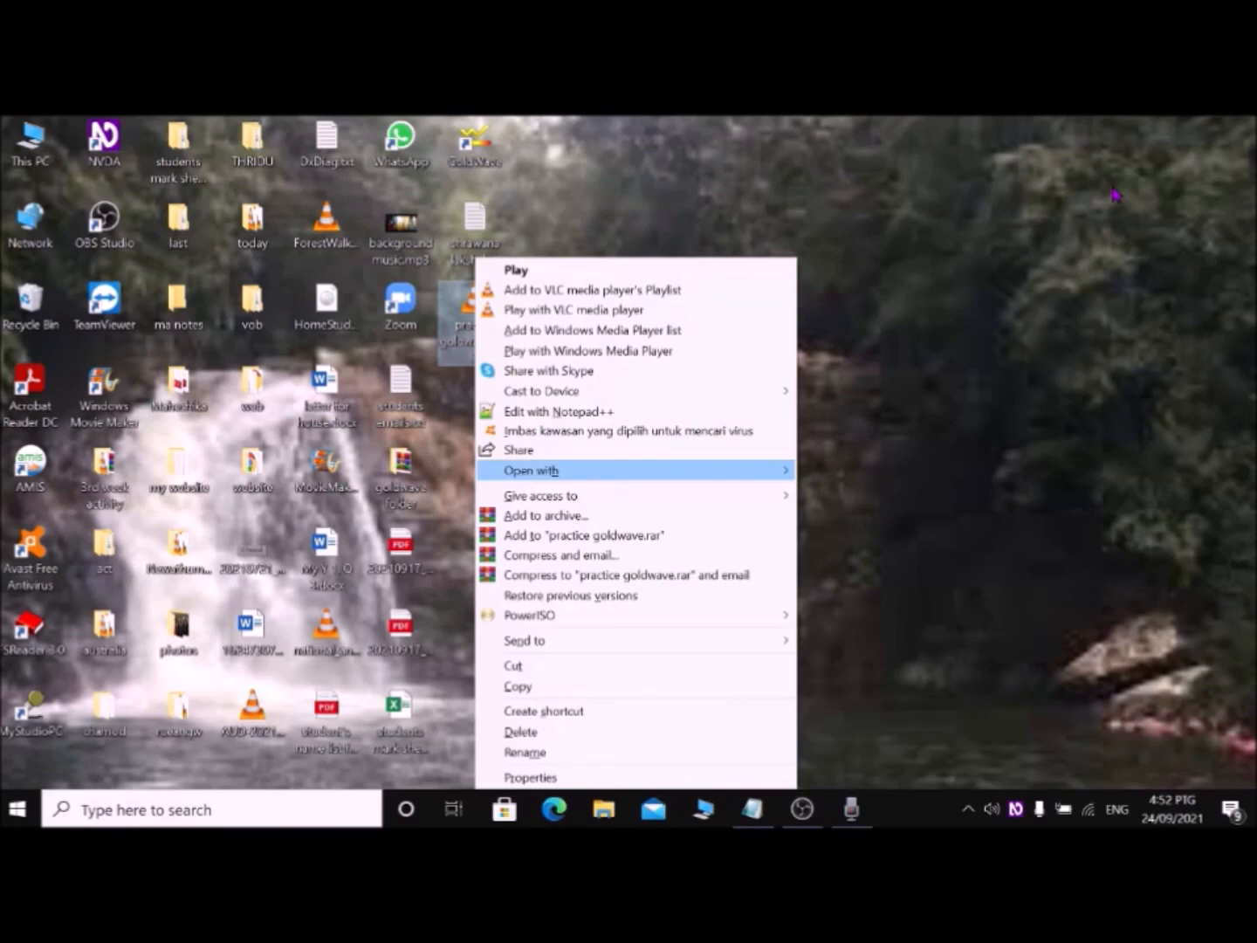
pyautogui.press('Return')
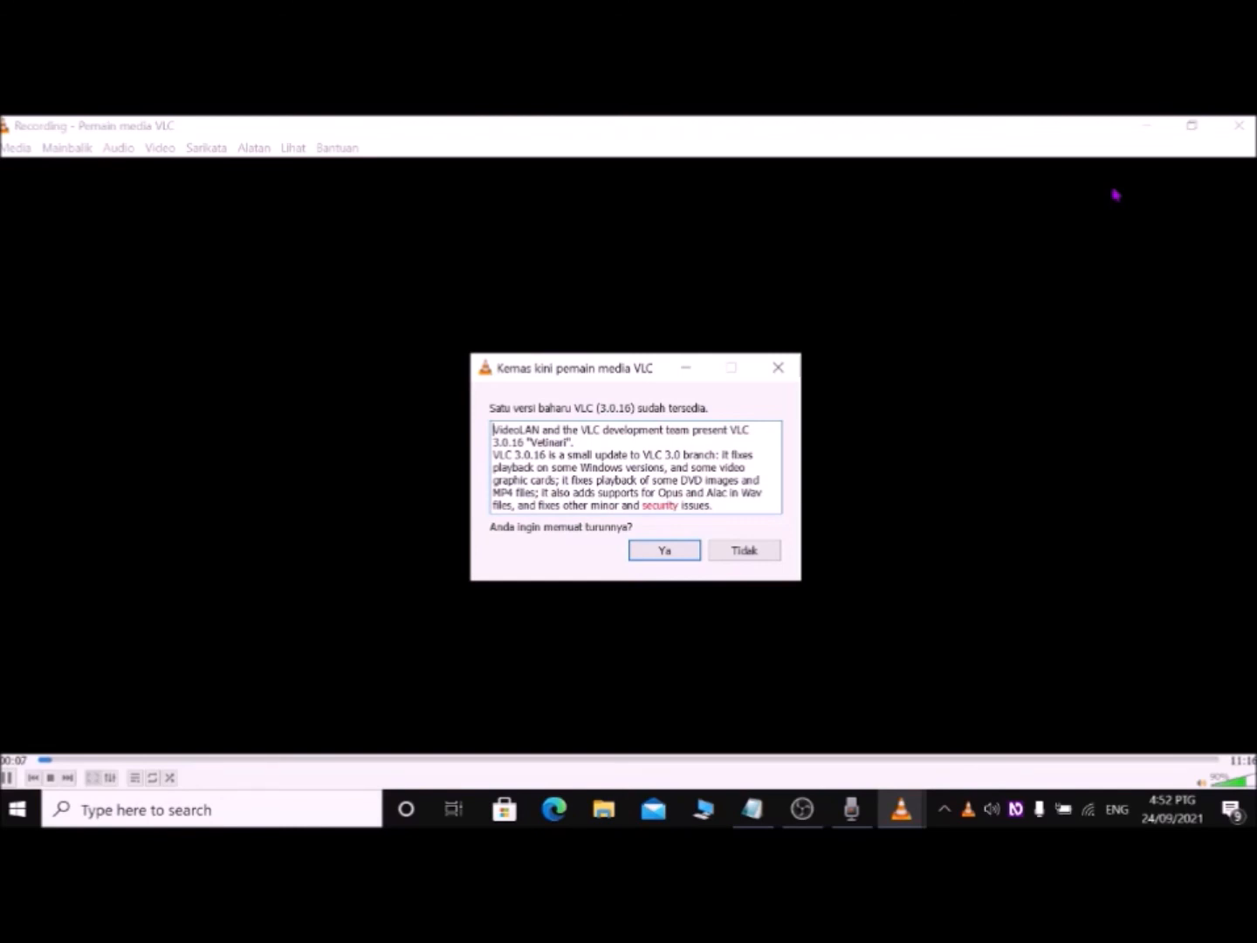
pyautogui.press('Escape')
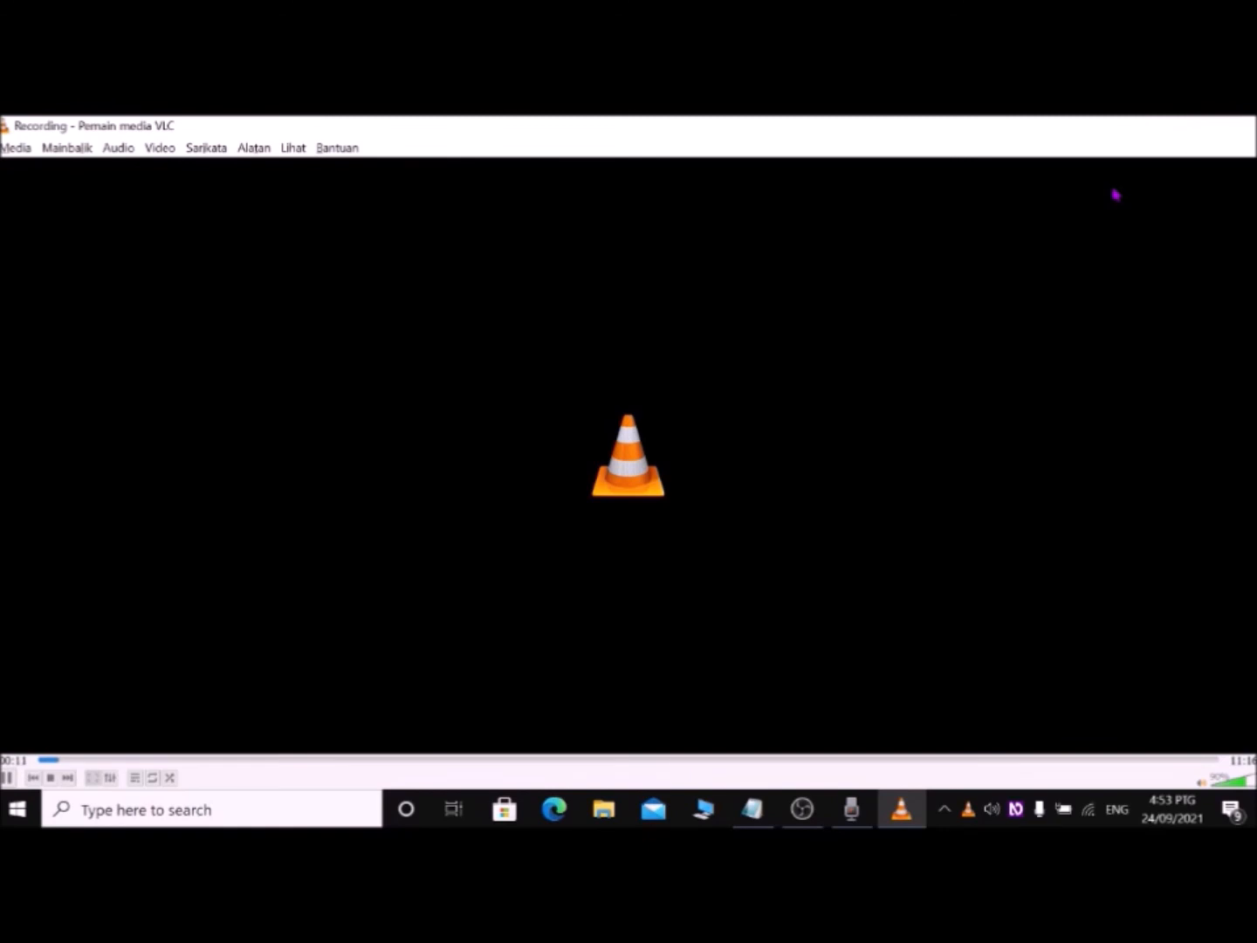
pyautogui.hotkey('alt', 'F4')
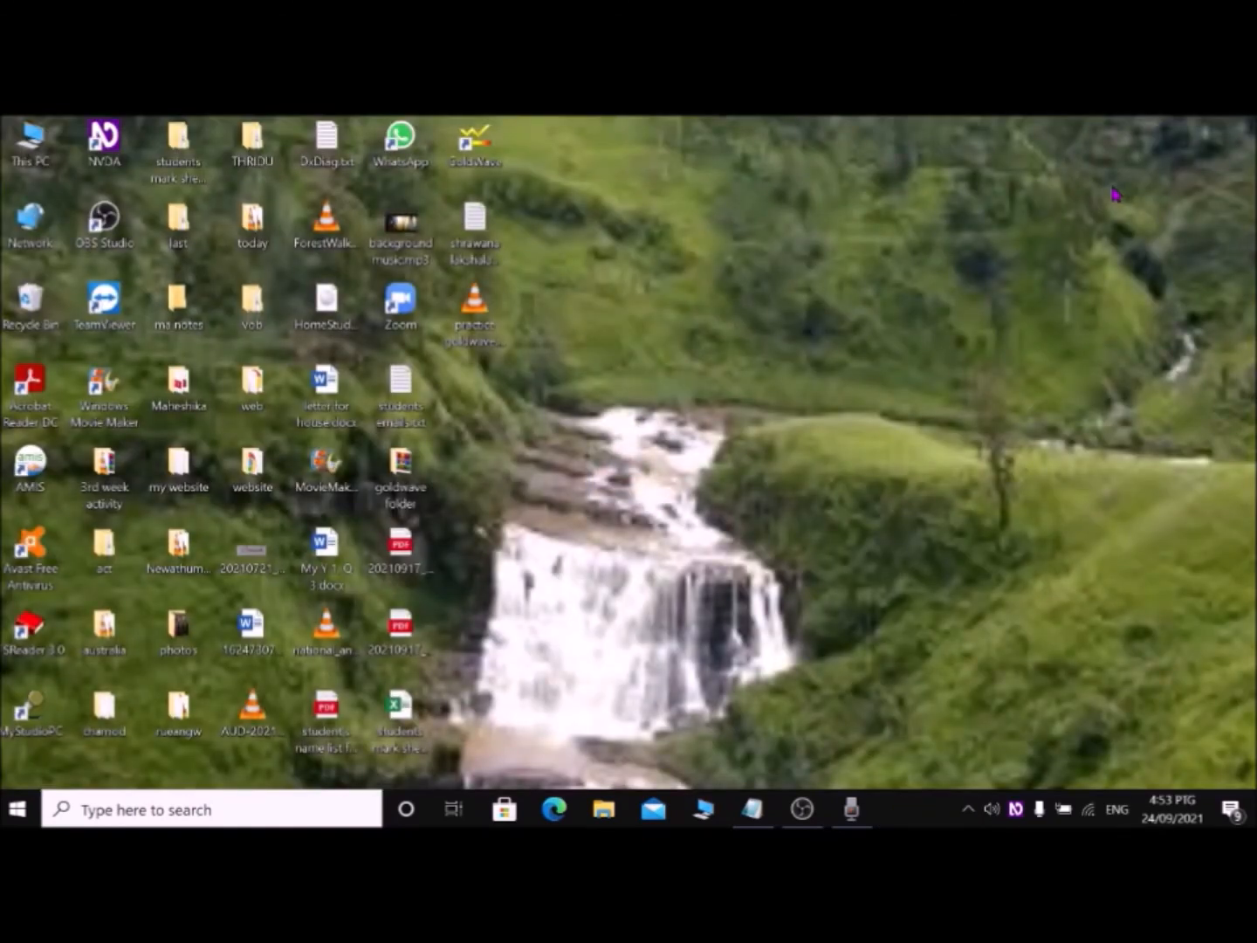